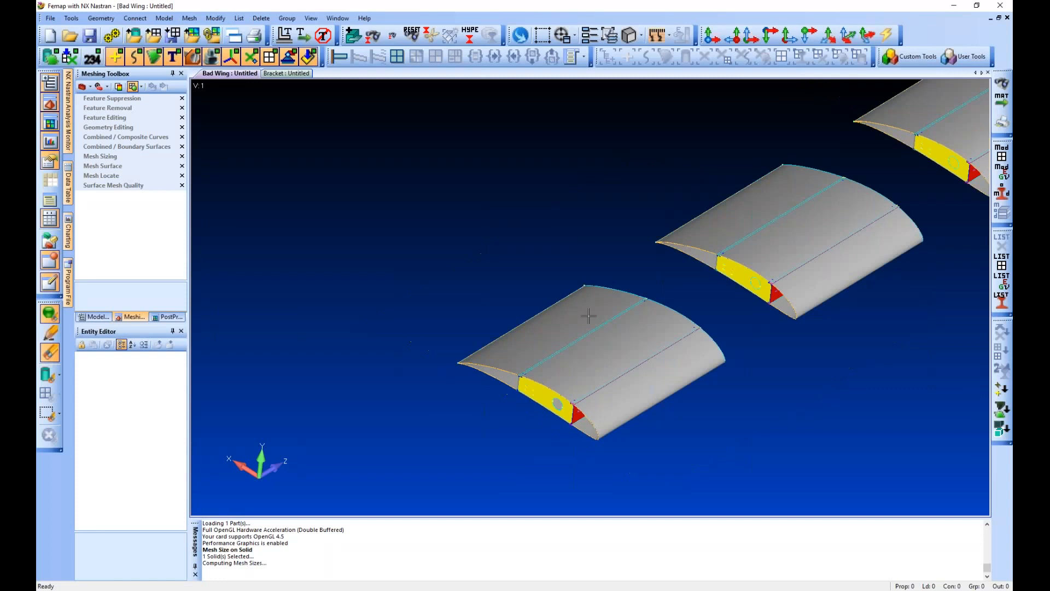
Explode the wing model's five solids into individual surfaces
{"action": "key", "text": "ctrl+a"}
{"action": "scroll", "coordinate": [545, 435], "scroll_direction": "up", "scroll_amount": 3}
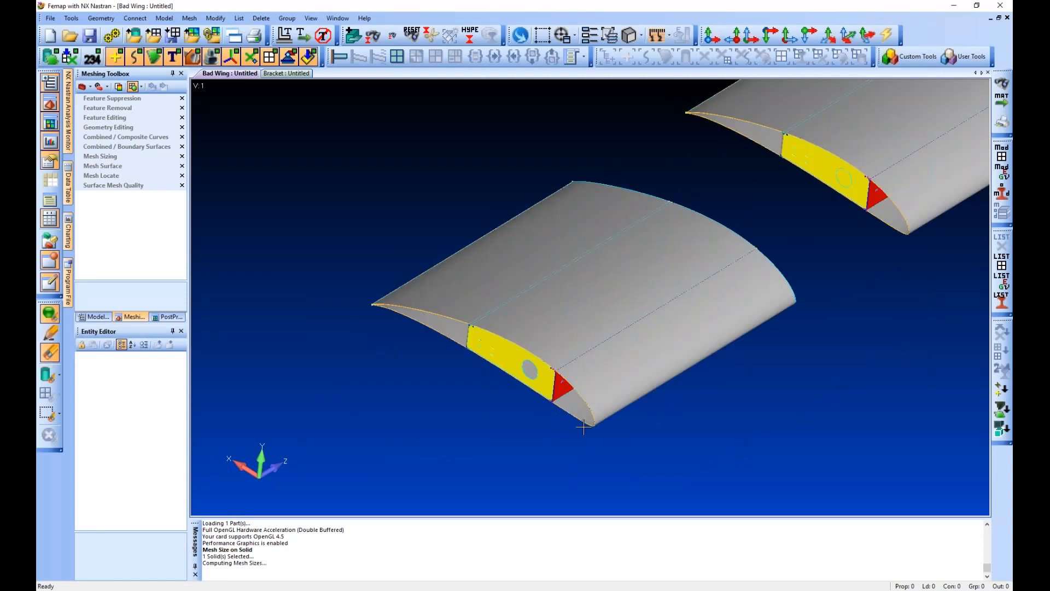
{"action": "scroll", "coordinate": [583, 427], "scroll_direction": "up", "scroll_amount": 2}
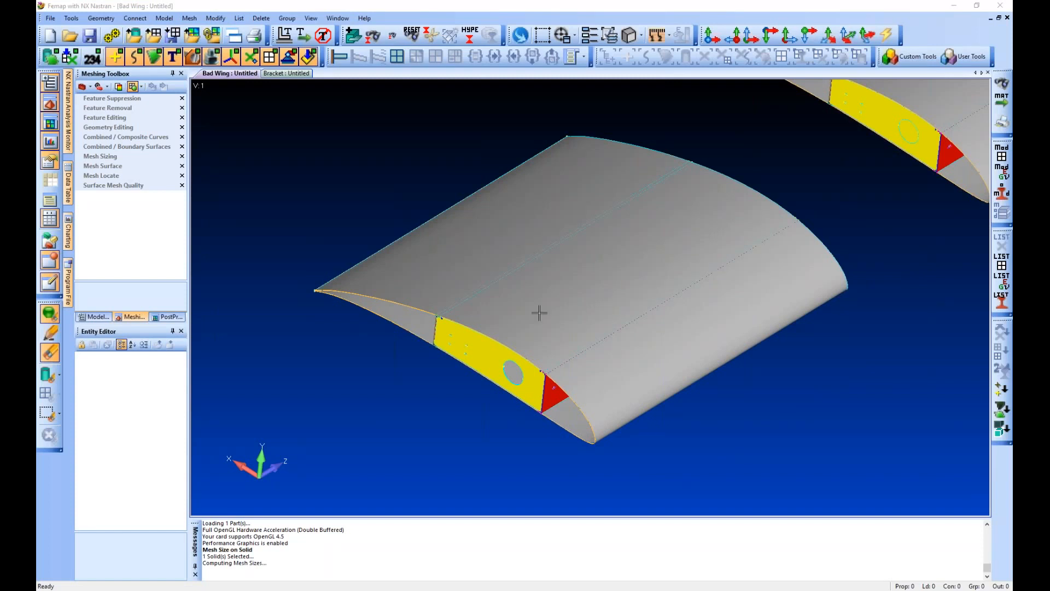
{"action": "scroll", "coordinate": [539, 313], "scroll_direction": "down", "scroll_amount": 2}
{"action": "scroll", "coordinate": [578, 361], "scroll_direction": "up", "scroll_amount": 2}
{"action": "middle_click_drag", "start_coordinate": [578, 360], "coordinate": [564, 399], "text": "ctrl"}
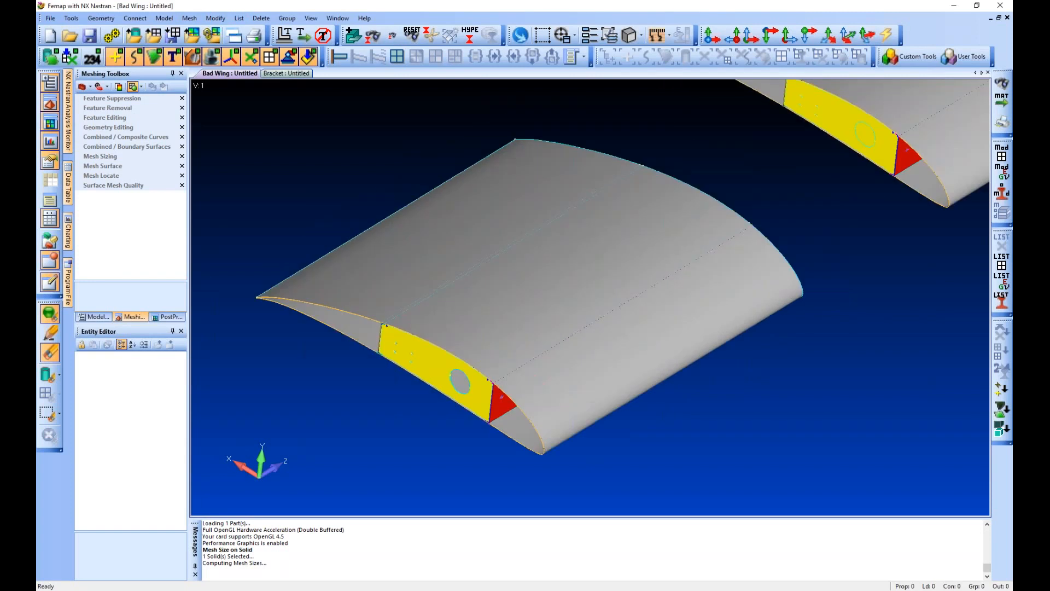
{"action": "left_click", "coordinate": [104, 20]}
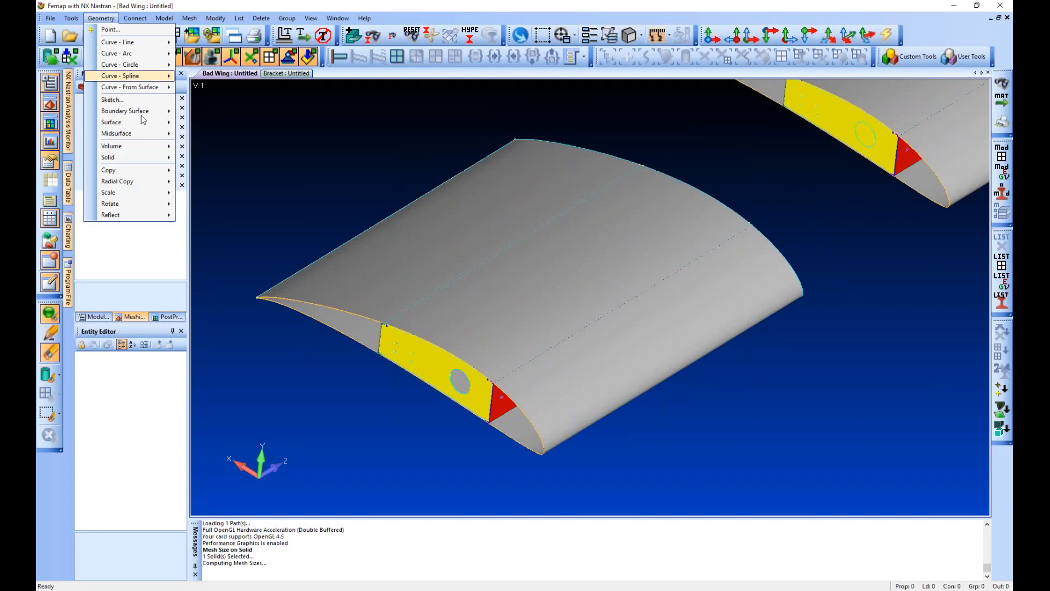
{"action": "mouse_move", "coordinate": [141, 114]}
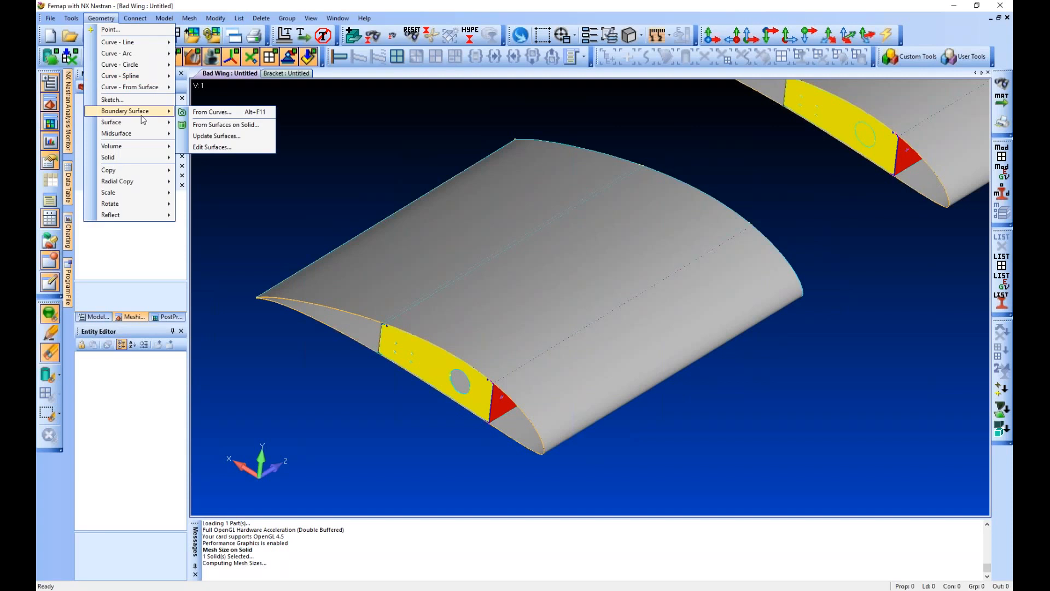
{"action": "mouse_move", "coordinate": [141, 159]}
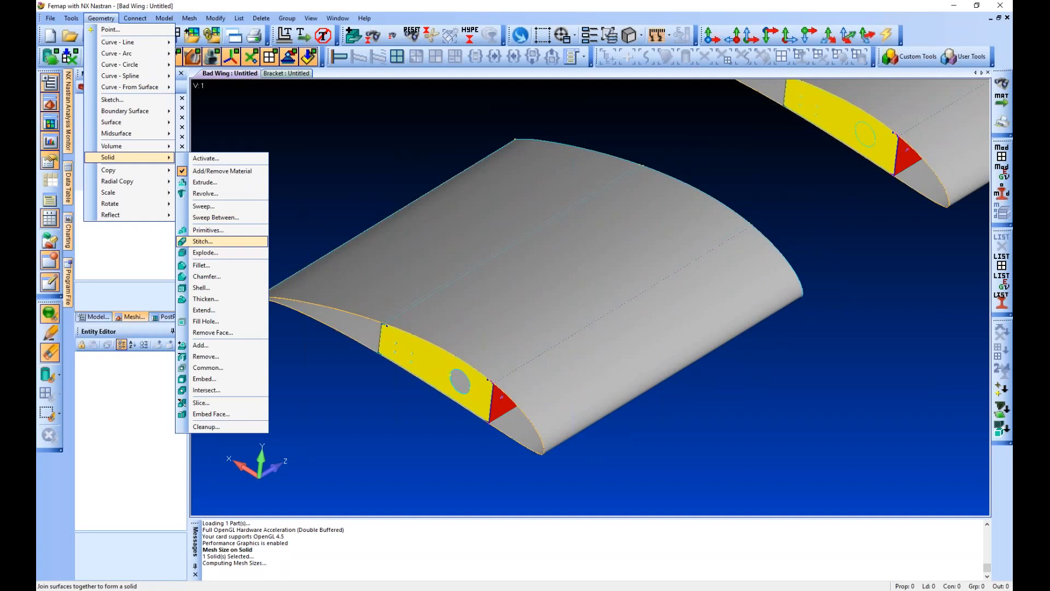
{"action": "left_click", "coordinate": [203, 252]}
{"action": "middle_click_drag", "start_coordinate": [449, 352], "coordinate": [679, 442], "text": "ctrl"}
{"action": "left_click_drag", "start_coordinate": [679, 442], "coordinate": [684, 445], "text": "shift"}
{"action": "left_click", "coordinate": [651, 563]}
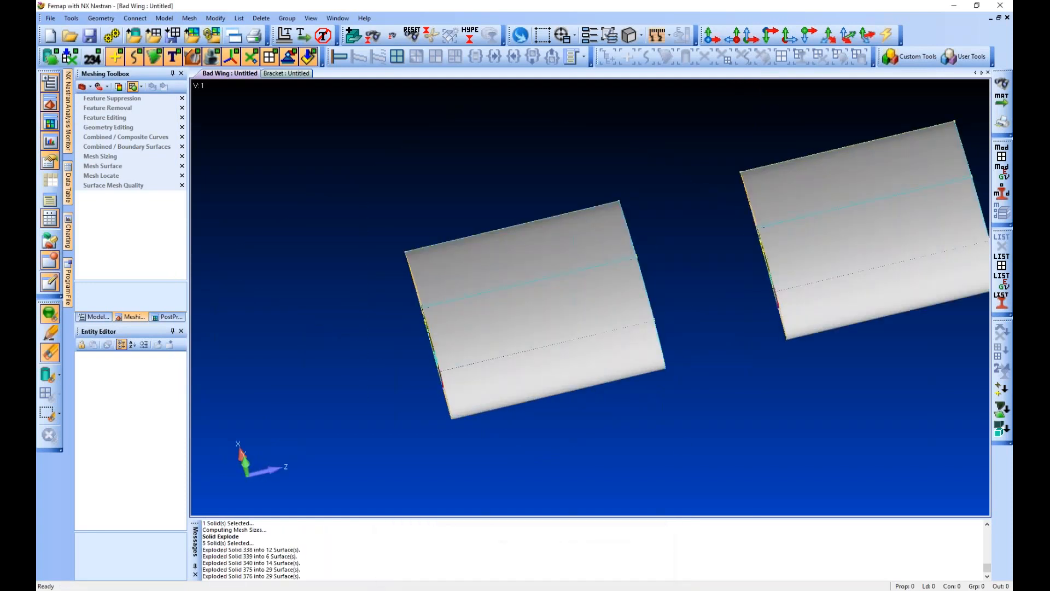
Select the five skin, spar and rib surfaces of the nearest wing section for the Draw/Erase tool
{"action": "middle_click_drag", "start_coordinate": [249, 316], "coordinate": [496, 359]}
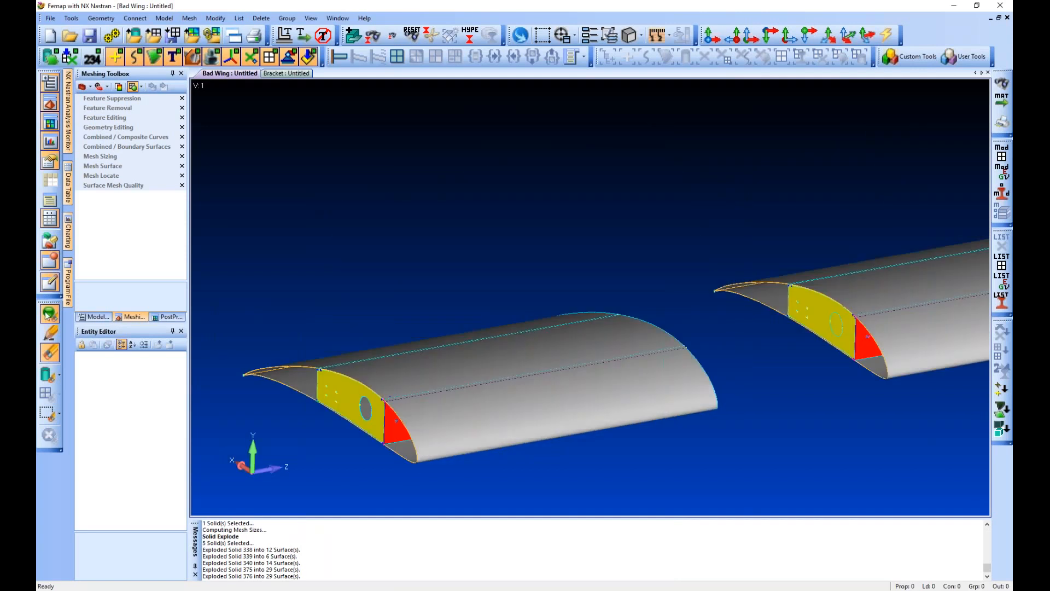
{"action": "left_click", "coordinate": [60, 377]}
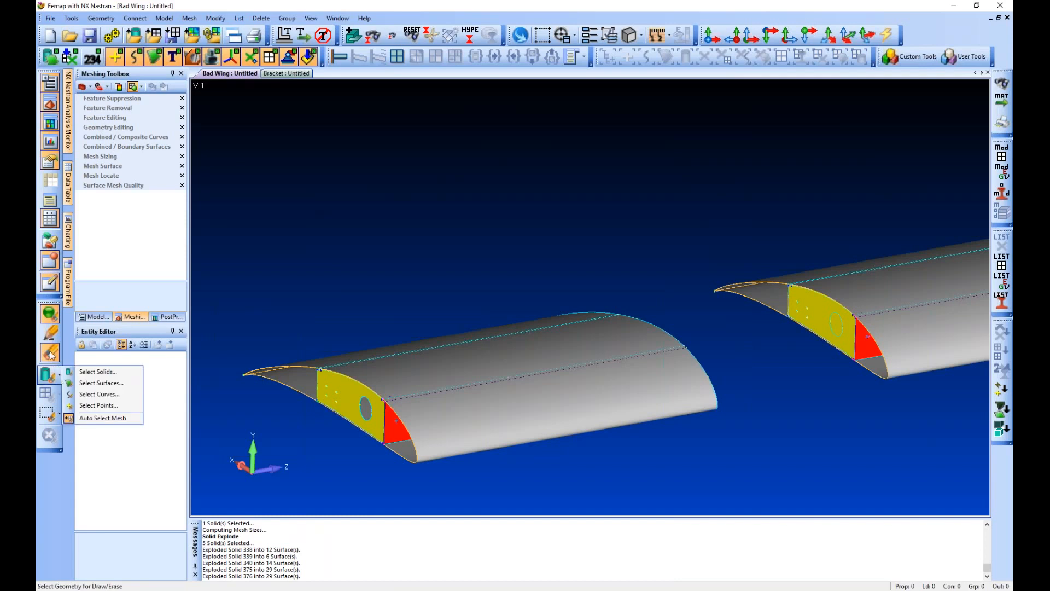
{"action": "left_click", "coordinate": [80, 386]}
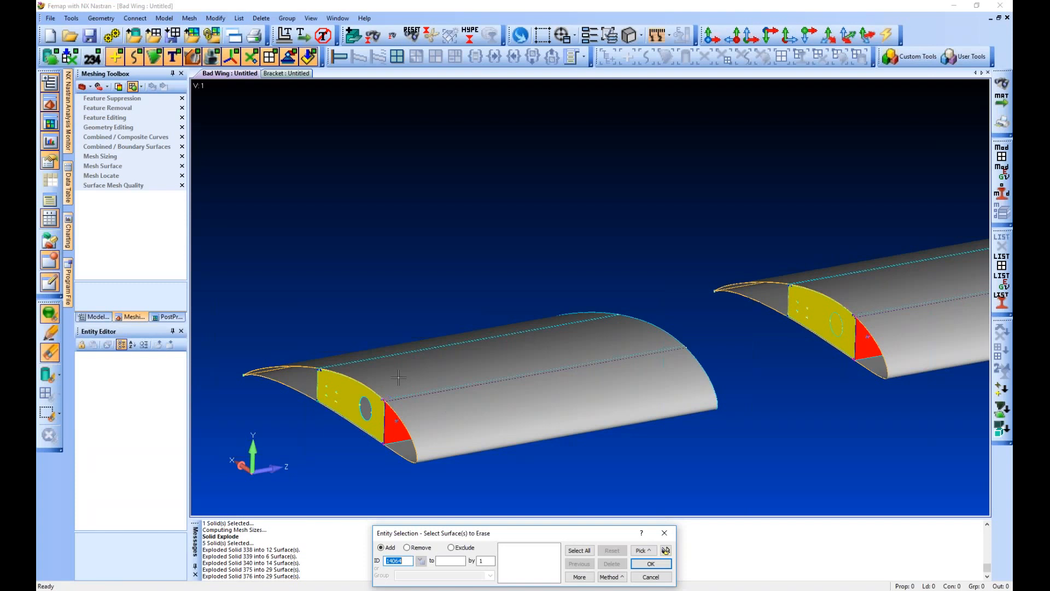
{"action": "middle_click_drag", "start_coordinate": [386, 408], "coordinate": [389, 437]}
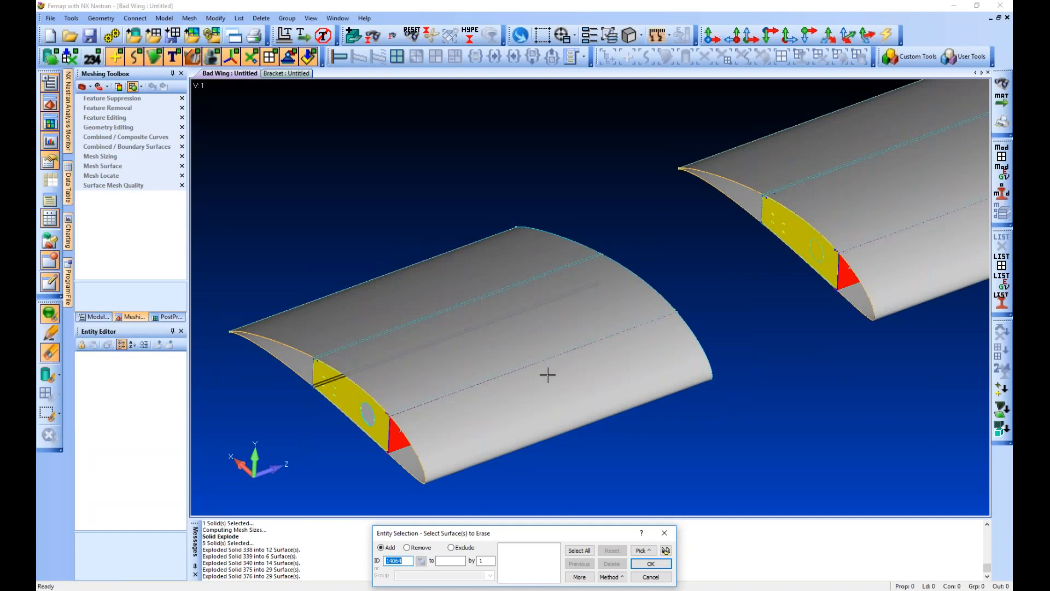
{"action": "scroll", "coordinate": [453, 441], "scroll_direction": "up", "scroll_amount": 3}
{"action": "right_click", "coordinate": [468, 438]}
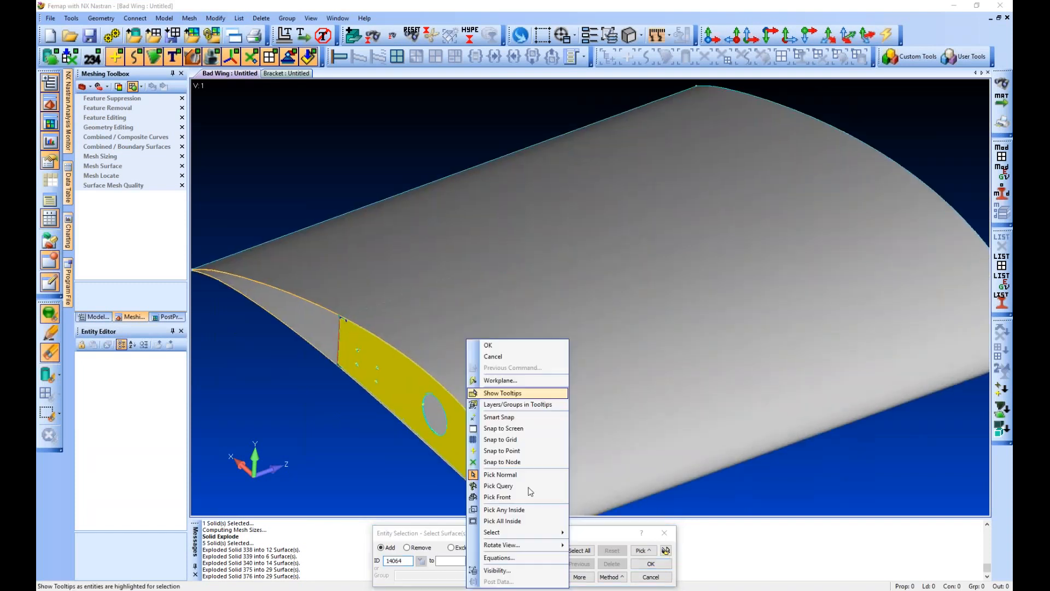
{"action": "left_click", "coordinate": [492, 485]}
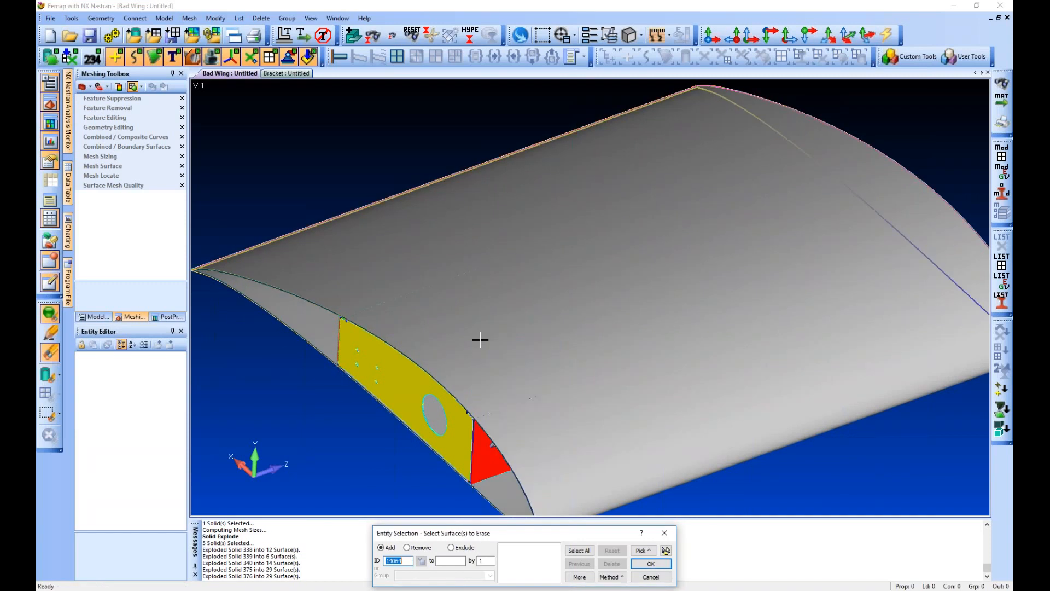
{"action": "left_click", "coordinate": [437, 341]}
{"action": "scroll", "coordinate": [444, 329], "scroll_direction": "up", "scroll_amount": 1}
{"action": "left_click", "coordinate": [445, 329]}
{"action": "scroll", "coordinate": [445, 328], "scroll_direction": "up", "scroll_amount": 1}
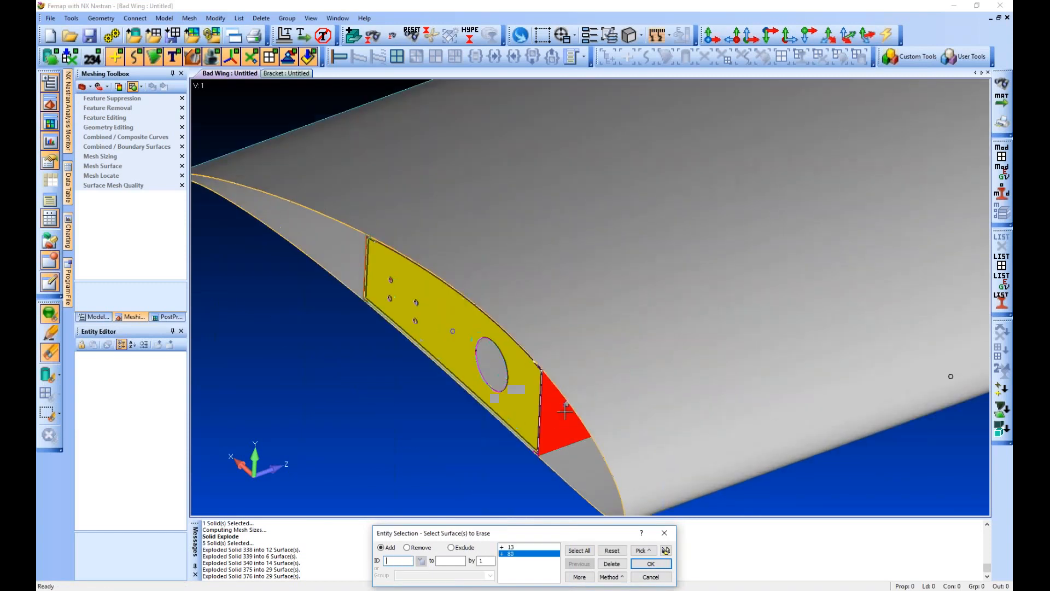
{"action": "scroll", "coordinate": [565, 411], "scroll_direction": "down", "scroll_amount": 2}
{"action": "left_click", "coordinate": [453, 356]}
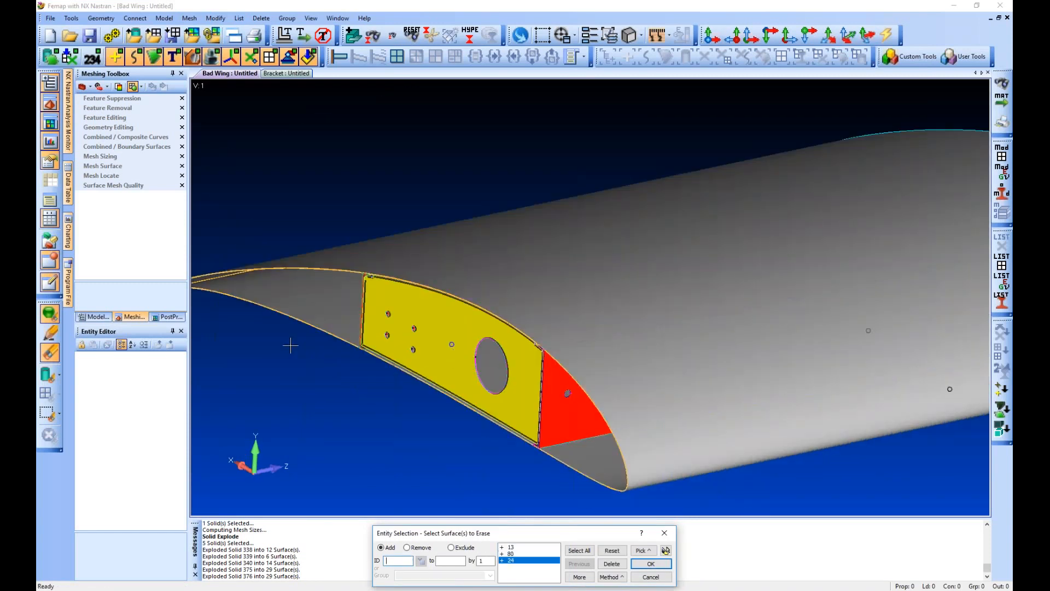
{"action": "middle_click_drag", "start_coordinate": [291, 345], "coordinate": [552, 444]}
{"action": "left_click", "coordinate": [283, 328]}
{"action": "mouse_move", "coordinate": [440, 293]}
{"action": "middle_mouse_down", "text": "ctrl"}
{"action": "mouse_move", "coordinate": [565, 339]}
{"action": "mouse_move", "coordinate": [469, 319]}
{"action": "mouse_move", "coordinate": [495, 300]}
{"action": "mouse_move", "coordinate": [361, 306]}
{"action": "middle_mouse_up", "text": "ctrl"}
{"action": "left_click", "coordinate": [499, 297]}
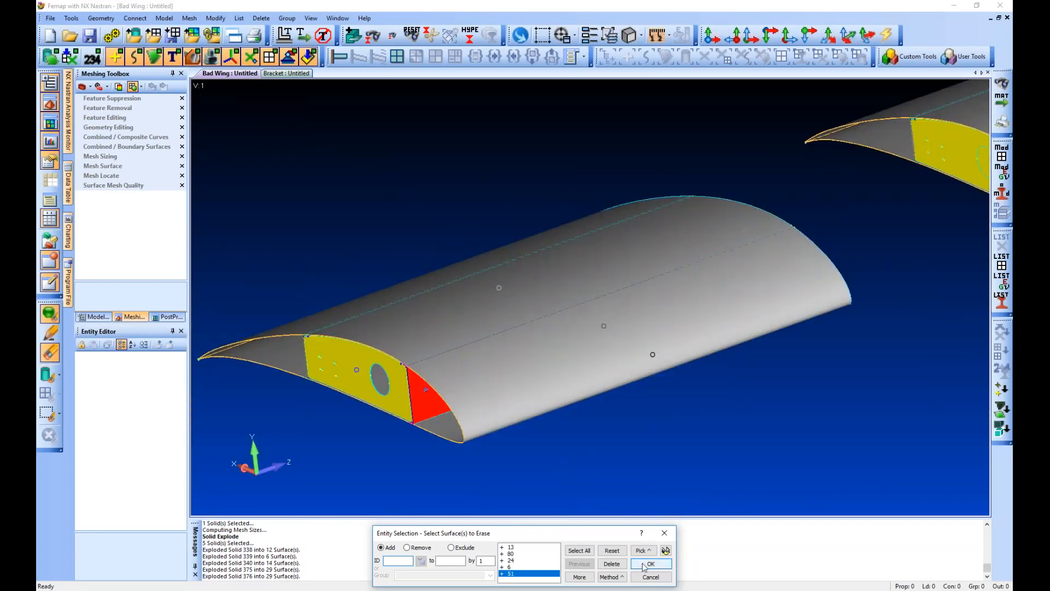
{"action": "left_click", "coordinate": [646, 564]}
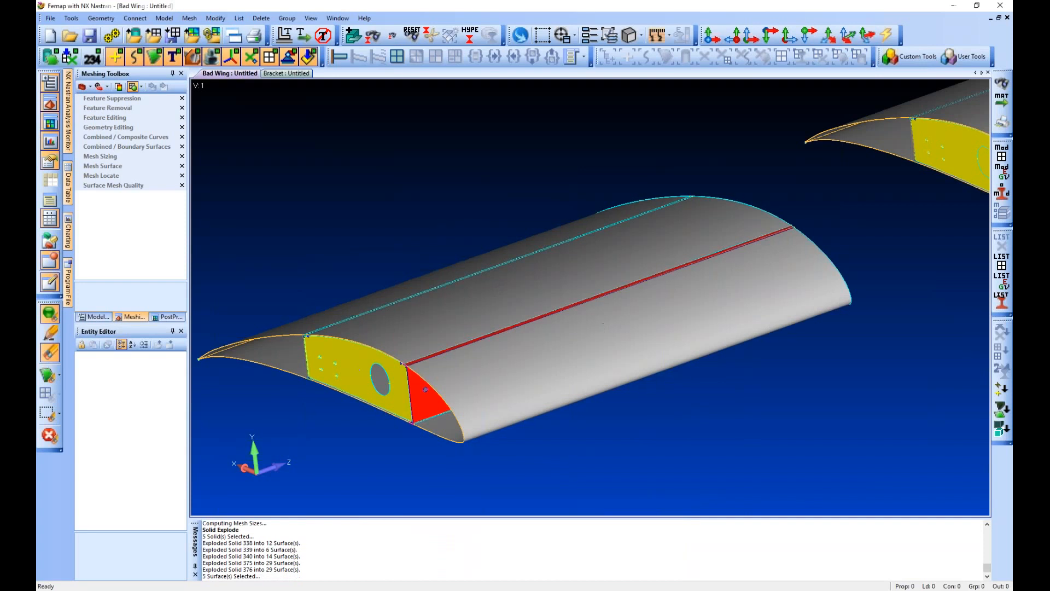
Switch Draw/Erase to draw mode so only the selected wing section surfaces are displayed
{"action": "left_click", "coordinate": [53, 336]}
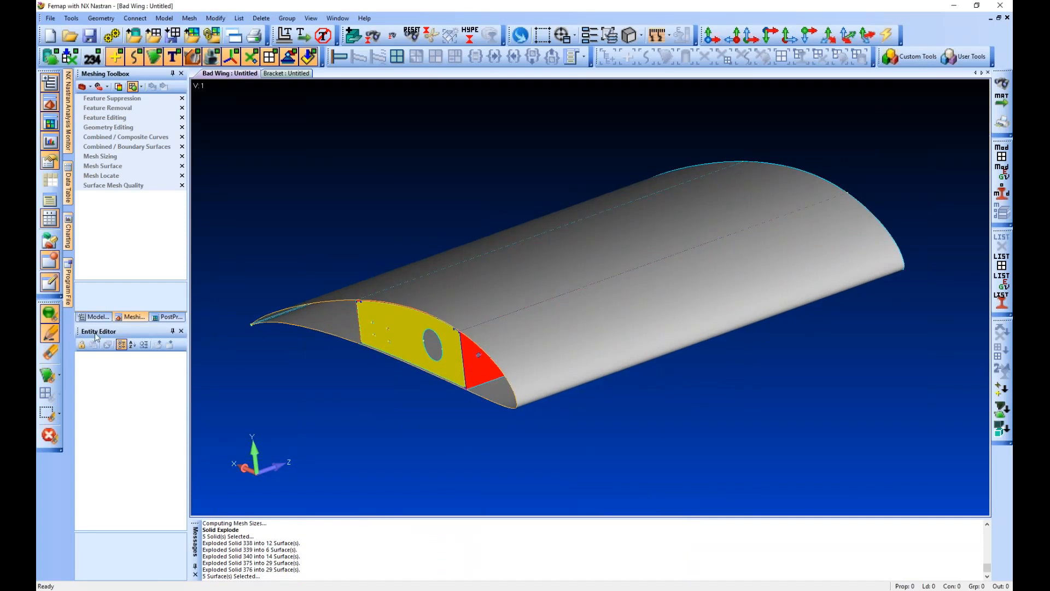
{"action": "scroll", "coordinate": [691, 333], "scroll_direction": "up", "scroll_amount": 5}
{"action": "middle_click_drag", "start_coordinate": [591, 386], "coordinate": [495, 352]}
{"action": "scroll", "coordinate": [900, 364], "scroll_direction": "down", "scroll_amount": 4}
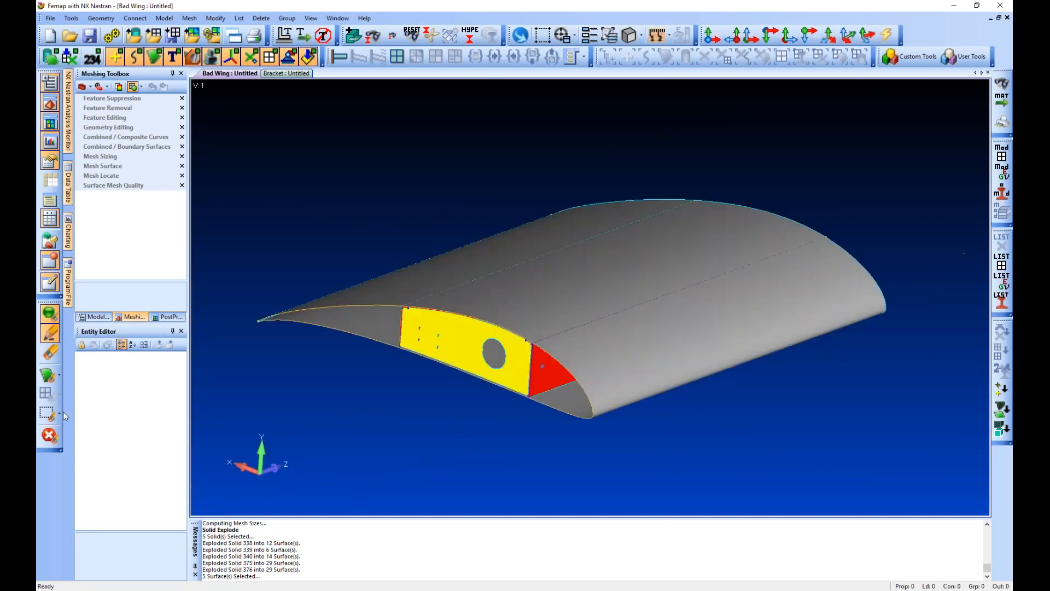
Save the selected surfaces as a new group titled "Working Group"
{"action": "left_click", "coordinate": [59, 414]}
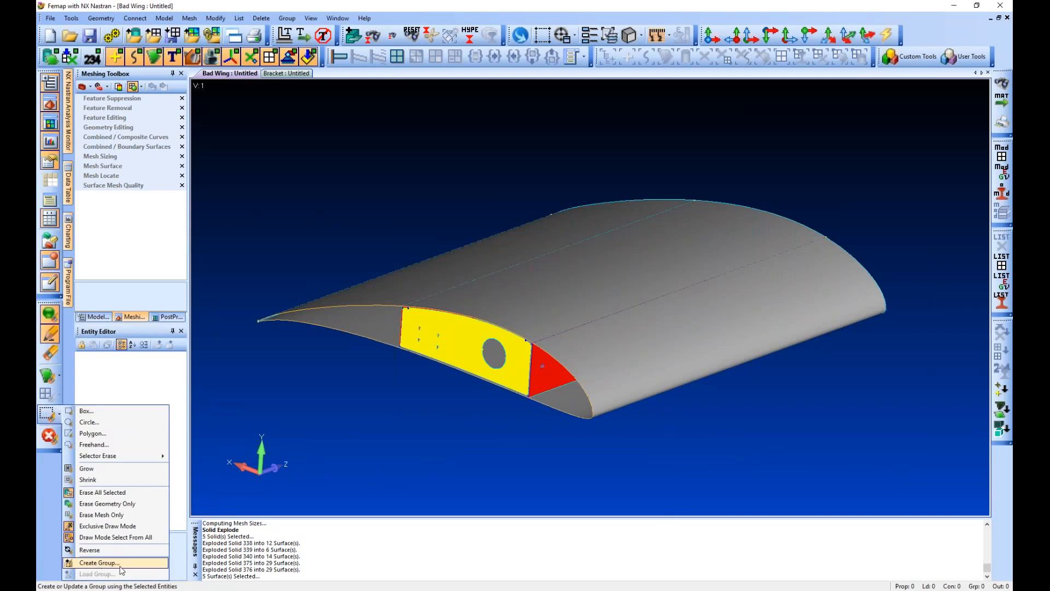
{"action": "left_click", "coordinate": [120, 563]}
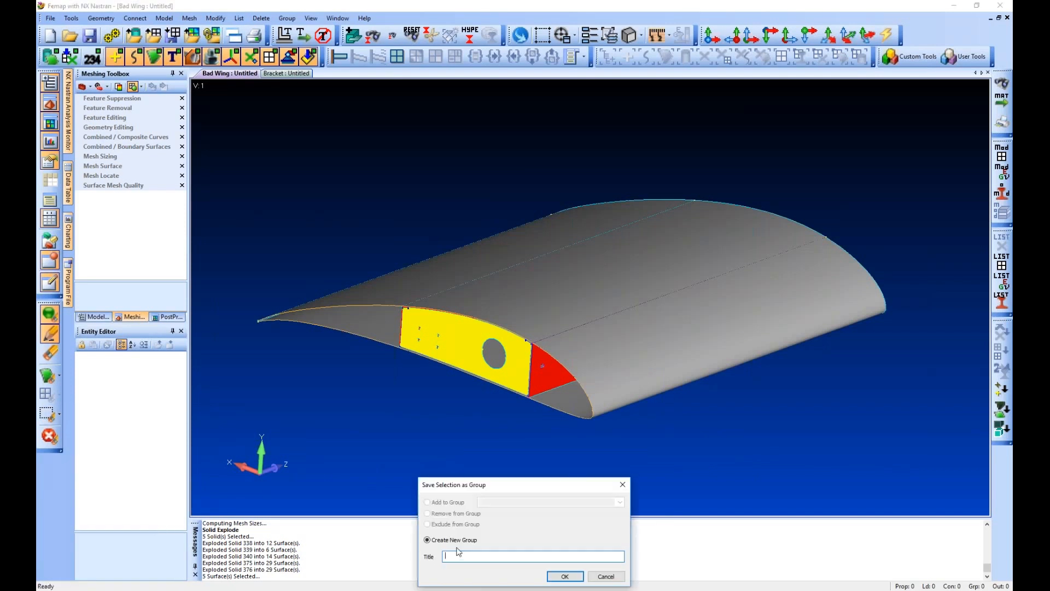
{"action": "type", "text": "Working Group"}
{"action": "key", "text": "Return"}
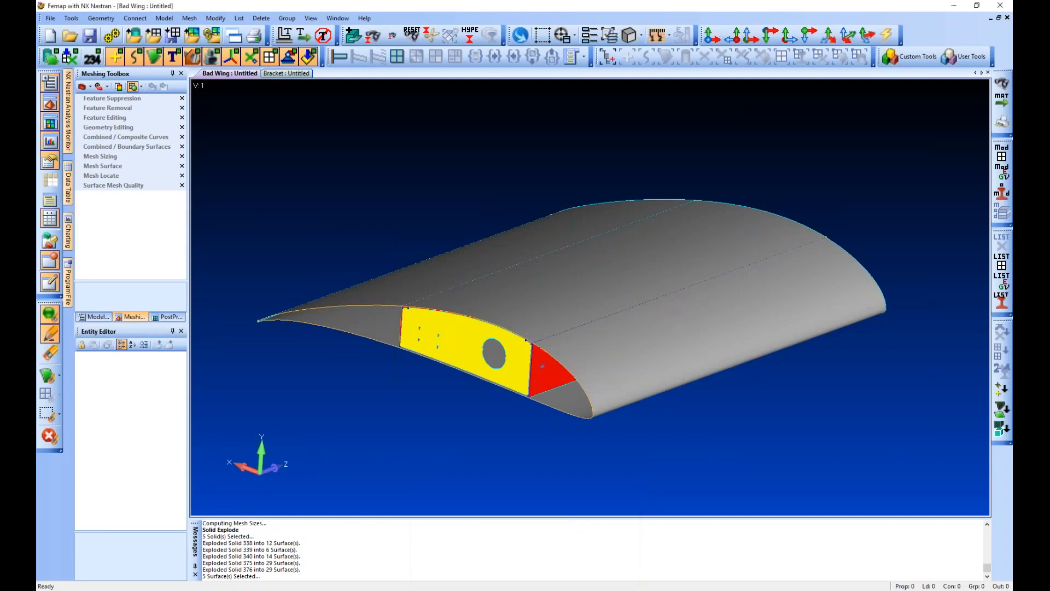
Add related entities to Working Group and turn on automatic adding for it
{"action": "left_click", "coordinate": [96, 317]}
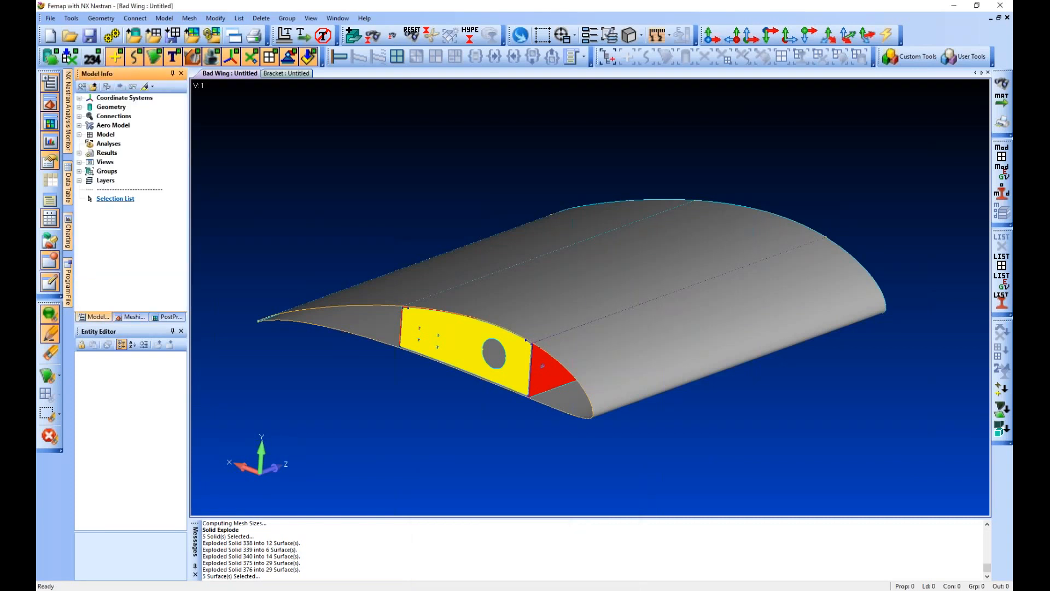
{"action": "right_click", "coordinate": [117, 181]}
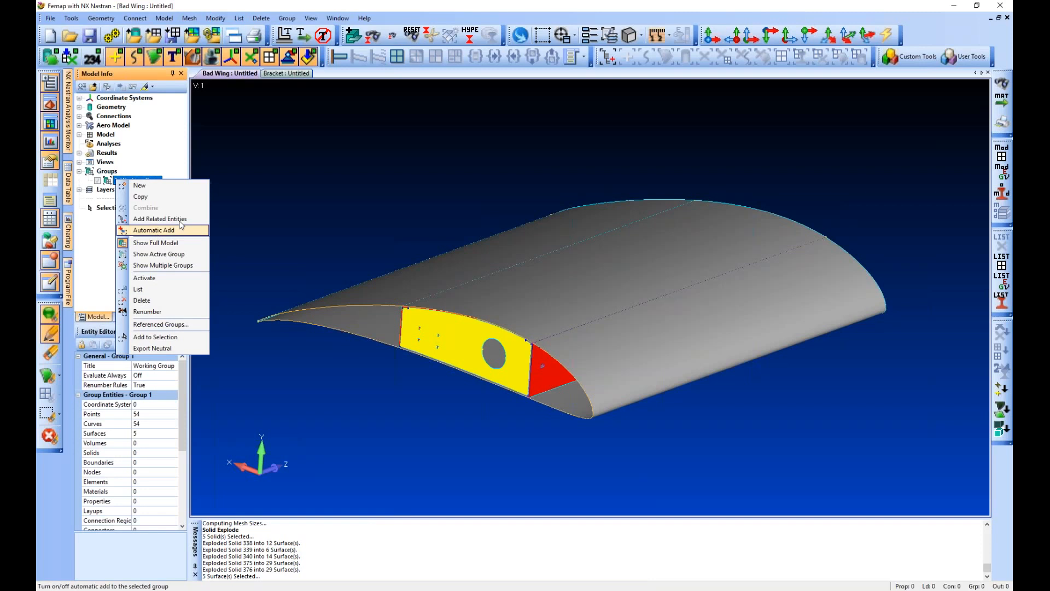
{"action": "left_click", "coordinate": [174, 218]}
{"action": "right_click", "coordinate": [121, 181]}
{"action": "left_click", "coordinate": [151, 230]}
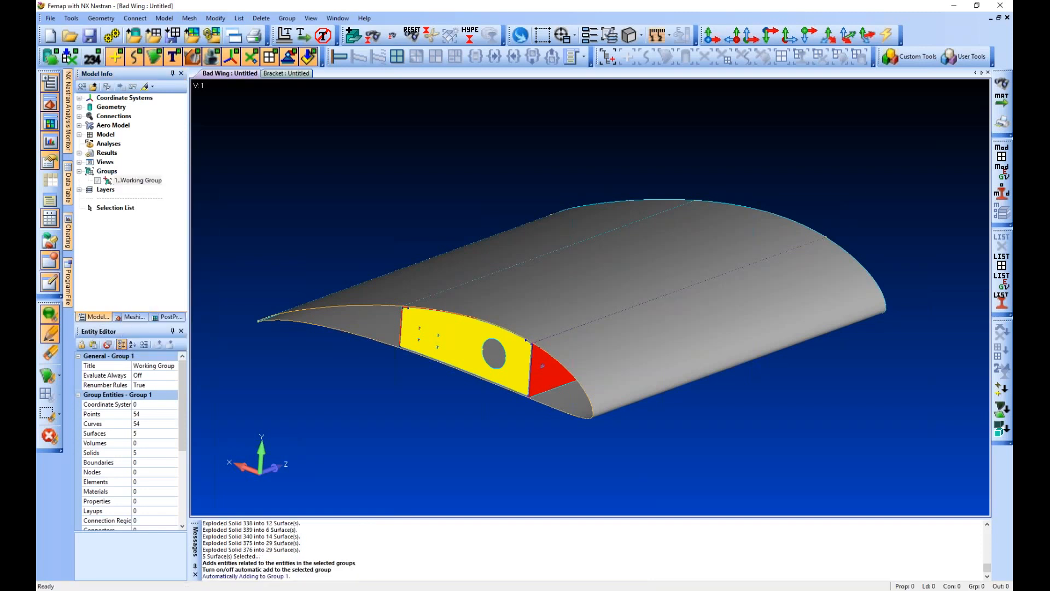
Activate Working Group and display only the active group
{"action": "right_click", "coordinate": [128, 183]}
{"action": "left_click", "coordinate": [144, 189]}
{"action": "right_click", "coordinate": [126, 180]}
{"action": "left_click", "coordinate": [164, 251]}
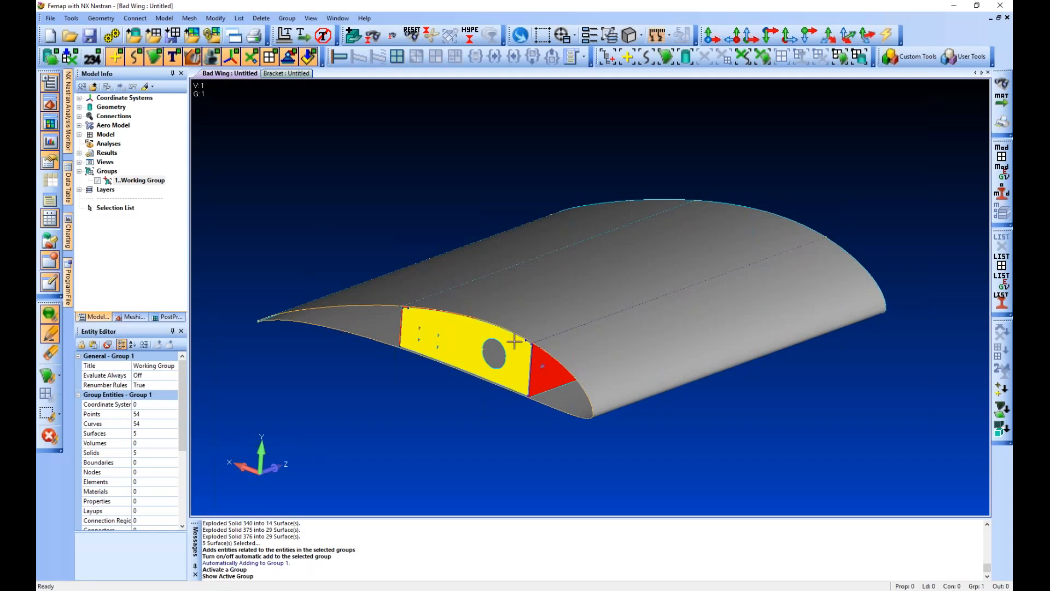
Examine the isolated wing section up close, focusing on the yellow rib's holes and its edges against the skin and spar
{"action": "scroll", "coordinate": [492, 347], "scroll_direction": "down", "scroll_amount": 5}
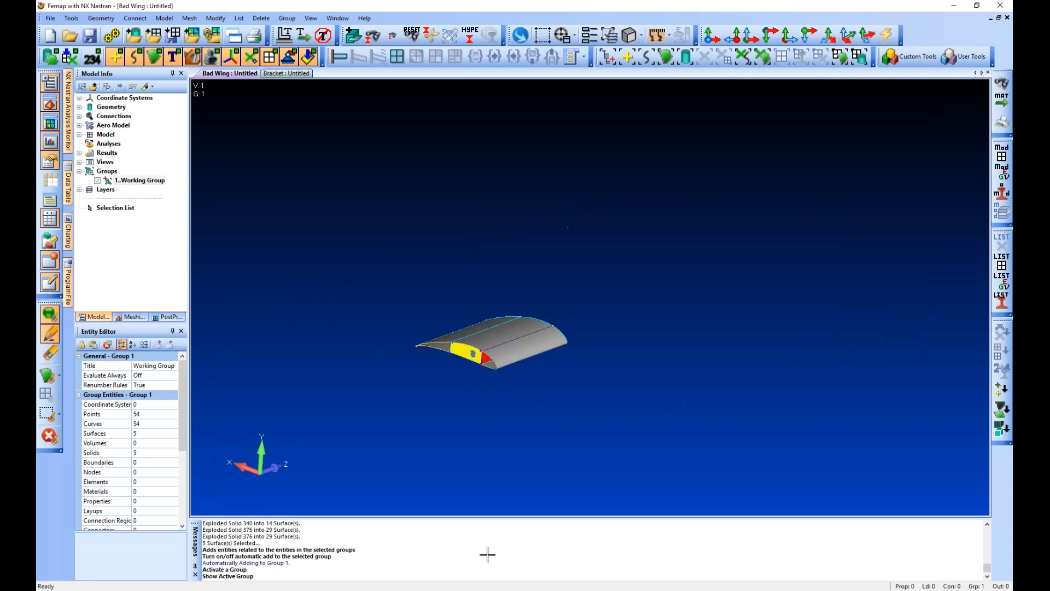
{"action": "scroll", "coordinate": [443, 387], "scroll_direction": "up", "scroll_amount": 5}
{"action": "scroll", "coordinate": [443, 386], "scroll_direction": "up", "scroll_amount": 8}
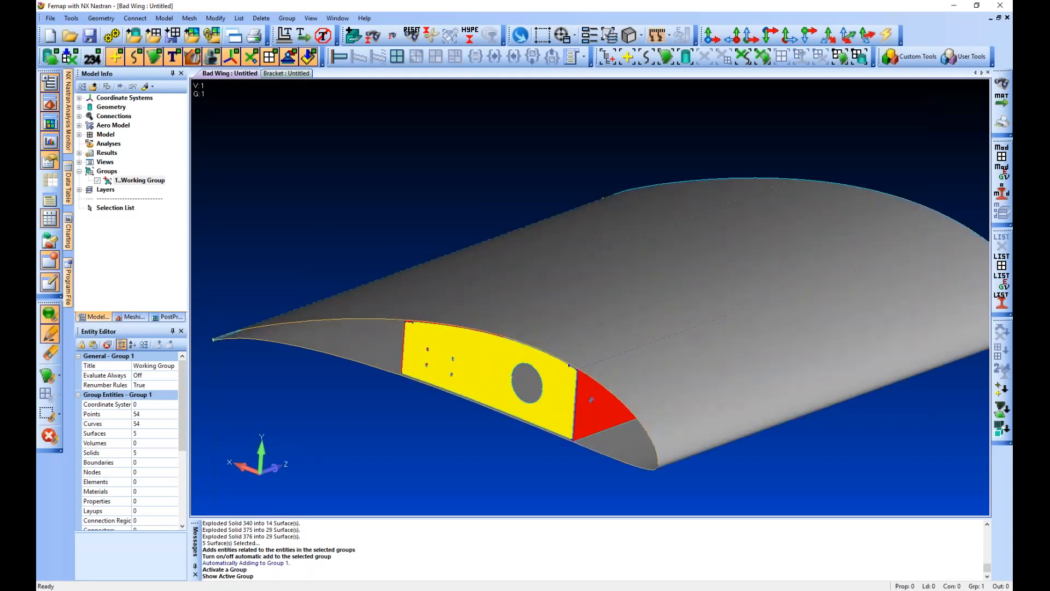
{"action": "mouse_move", "coordinate": [512, 409]}
{"action": "middle_mouse_down"}
{"action": "mouse_move", "coordinate": [541, 410]}
{"action": "mouse_move", "coordinate": [560, 359]}
{"action": "mouse_move", "coordinate": [630, 366]}
{"action": "mouse_move", "coordinate": [621, 365]}
{"action": "middle_mouse_up"}
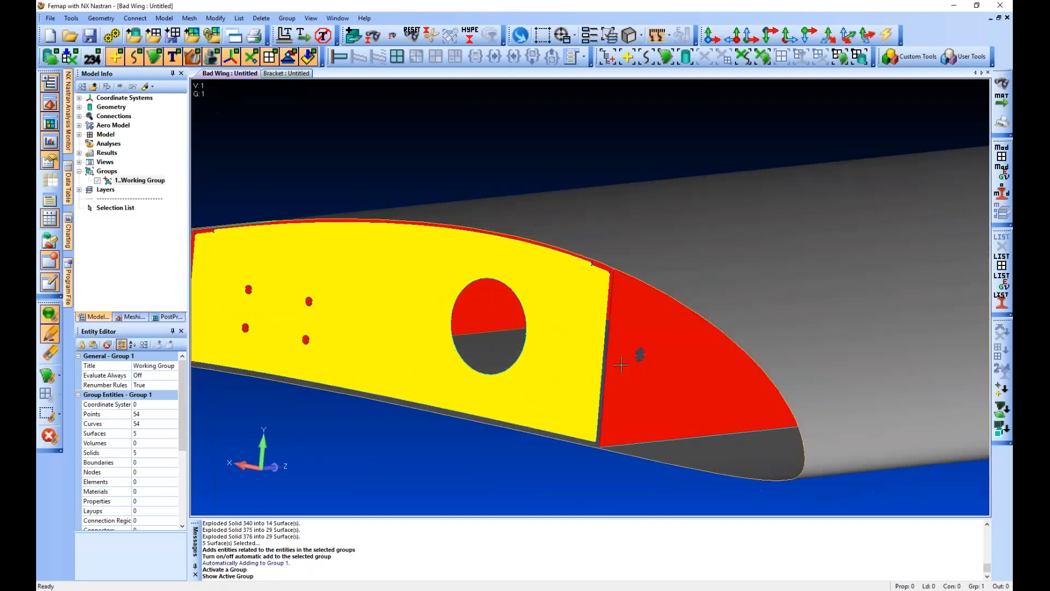
{"action": "scroll", "coordinate": [621, 364], "scroll_direction": "up", "scroll_amount": 2}
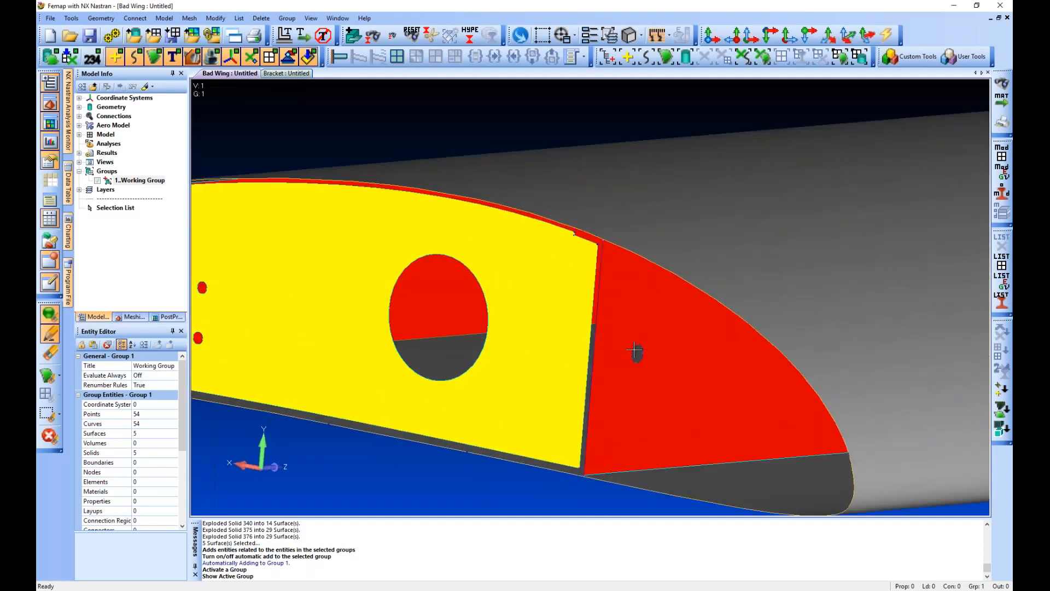
{"action": "middle_click_drag", "start_coordinate": [652, 364], "coordinate": [645, 320]}
{"action": "mouse_move", "coordinate": [665, 354]}
{"action": "middle_mouse_down"}
{"action": "mouse_move", "coordinate": [656, 345]}
{"action": "mouse_move", "coordinate": [663, 356]}
{"action": "middle_mouse_up"}
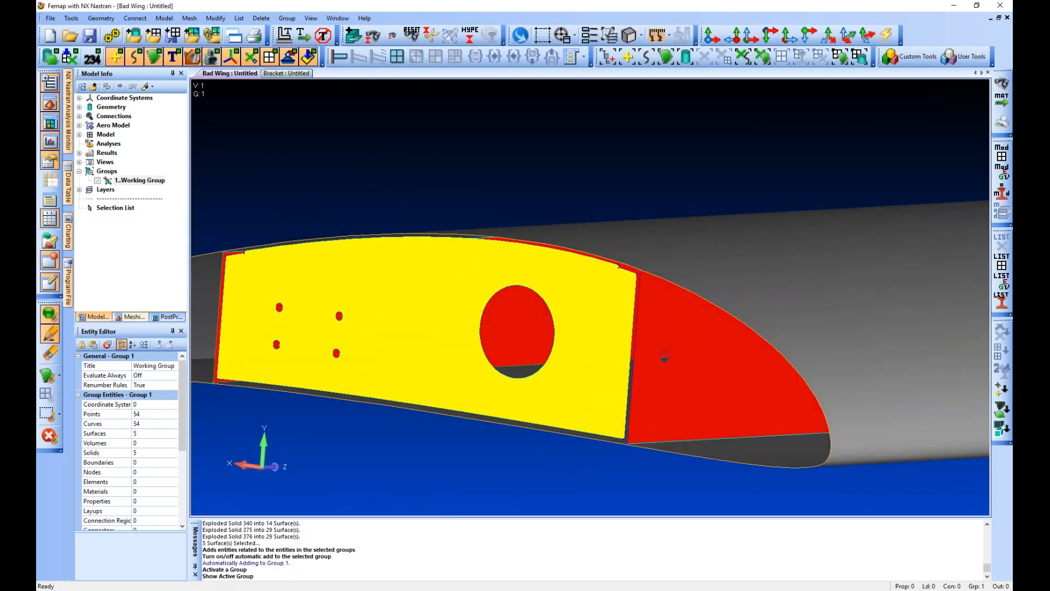
Widen the Meshing Toolbox and use Feature Removal with the Loops type to remove small holes from the near side of the yellow rib
{"action": "left_click", "coordinate": [131, 317]}
{"action": "left_click_drag", "start_coordinate": [188, 263], "coordinate": [287, 288]}
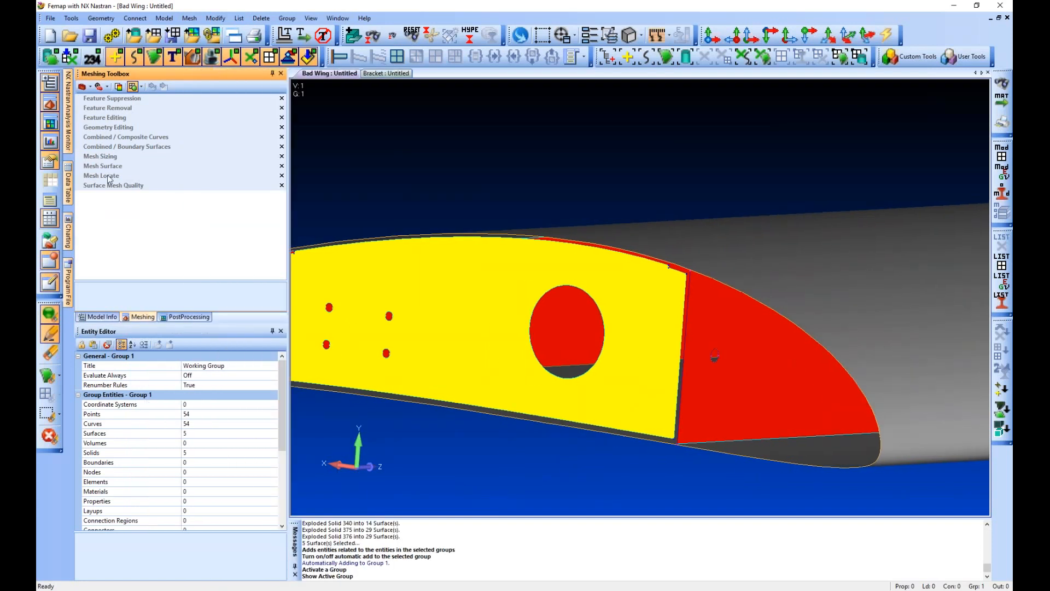
{"action": "left_click", "coordinate": [128, 109]}
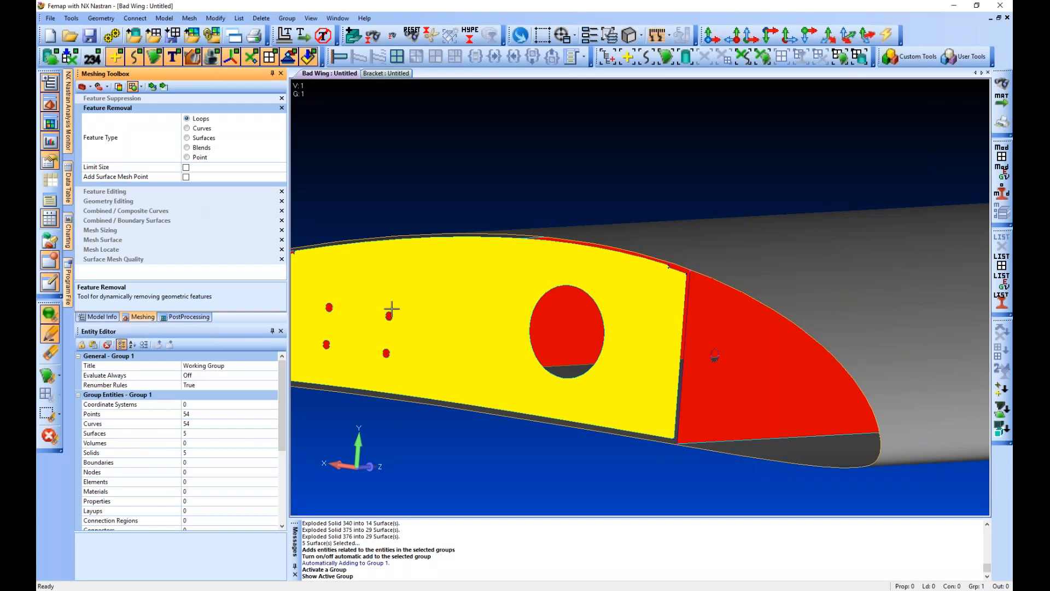
{"action": "middle_click_drag", "start_coordinate": [391, 309], "coordinate": [503, 312], "text": "ctrl"}
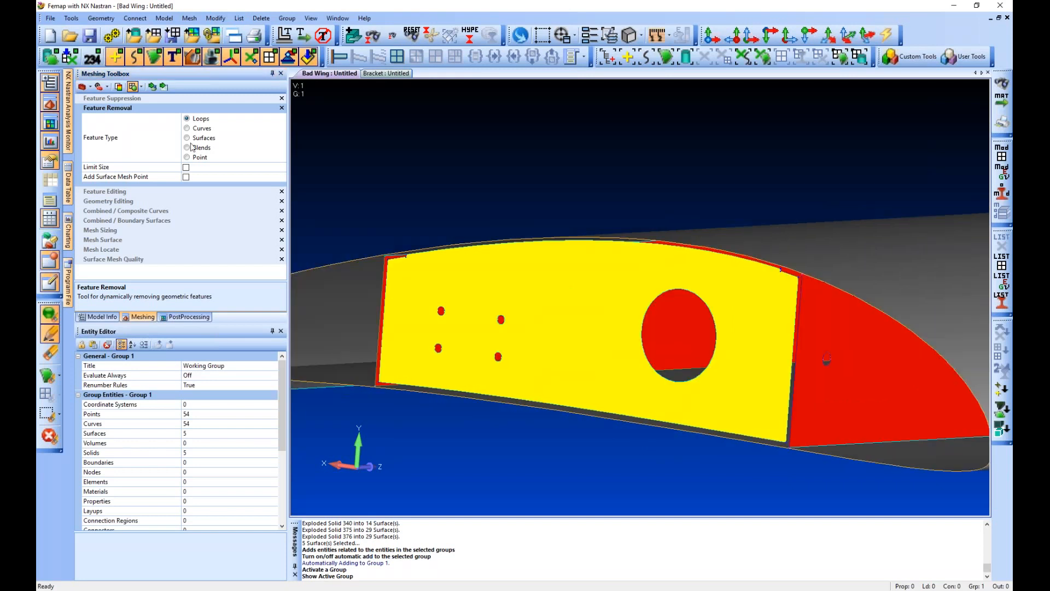
{"action": "left_click", "coordinate": [153, 87]}
{"action": "left_click", "coordinate": [441, 349]}
{"action": "left_click", "coordinate": [443, 311]}
{"action": "left_click", "coordinate": [501, 319]}
Remove the four small holes near the trailing-edge end of the yellow rib using Loops feature removal
{"action": "middle_click_drag", "start_coordinate": [916, 376], "coordinate": [792, 408], "text": "ctrl"}
{"action": "scroll", "coordinate": [442, 330], "scroll_direction": "down", "scroll_amount": 3}
{"action": "scroll", "coordinate": [563, 403], "scroll_direction": "up", "scroll_amount": 3}
{"action": "left_click", "coordinate": [558, 378]}
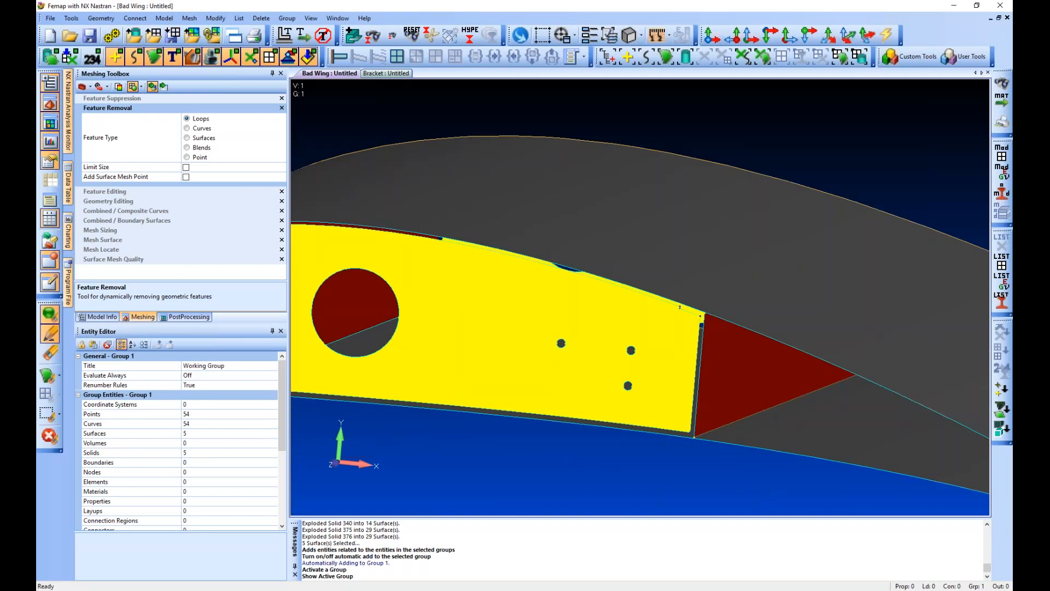
{"action": "left_click", "coordinate": [561, 343]}
{"action": "left_click", "coordinate": [630, 349]}
{"action": "left_click", "coordinate": [628, 386]}
{"action": "scroll", "coordinate": [589, 287], "scroll_direction": "down", "scroll_amount": 3}
Set up Geometry Editing with the Extend operation, using a Linear shape and extending to a Solid
{"action": "middle_click_drag", "start_coordinate": [589, 288], "coordinate": [668, 334], "text": "ctrl"}
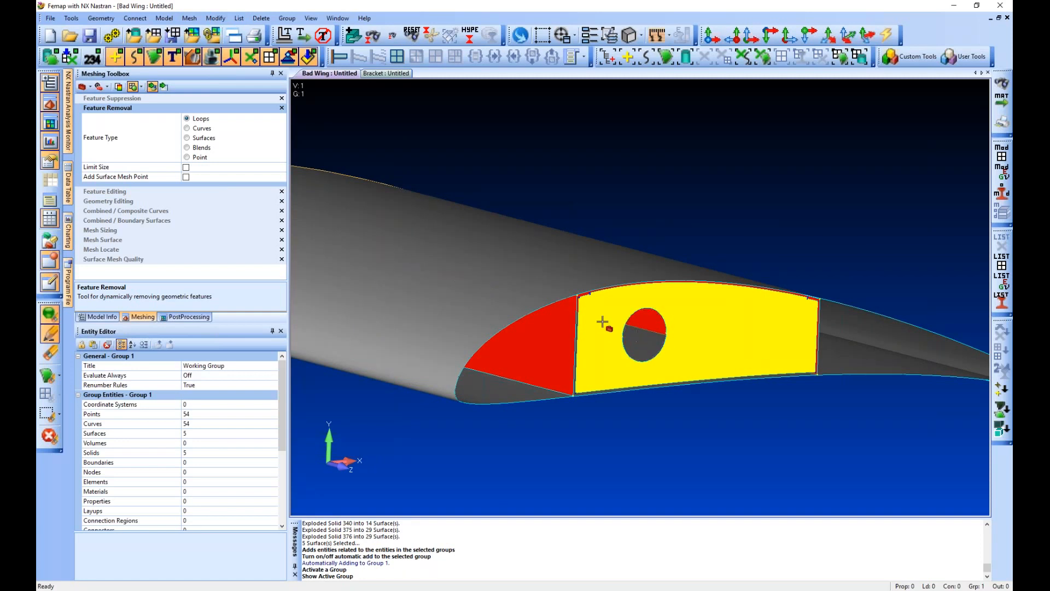
{"action": "scroll", "coordinate": [574, 373], "scroll_direction": "up", "scroll_amount": 4}
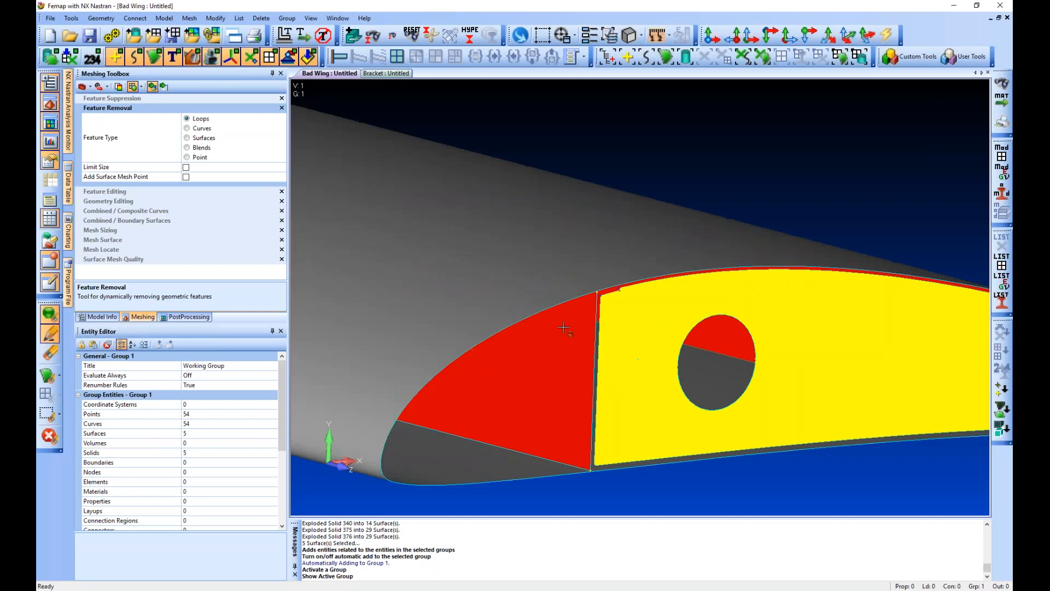
{"action": "middle_click_drag", "start_coordinate": [559, 285], "coordinate": [558, 324]}
{"action": "scroll", "coordinate": [607, 383], "scroll_direction": "up", "scroll_amount": 5}
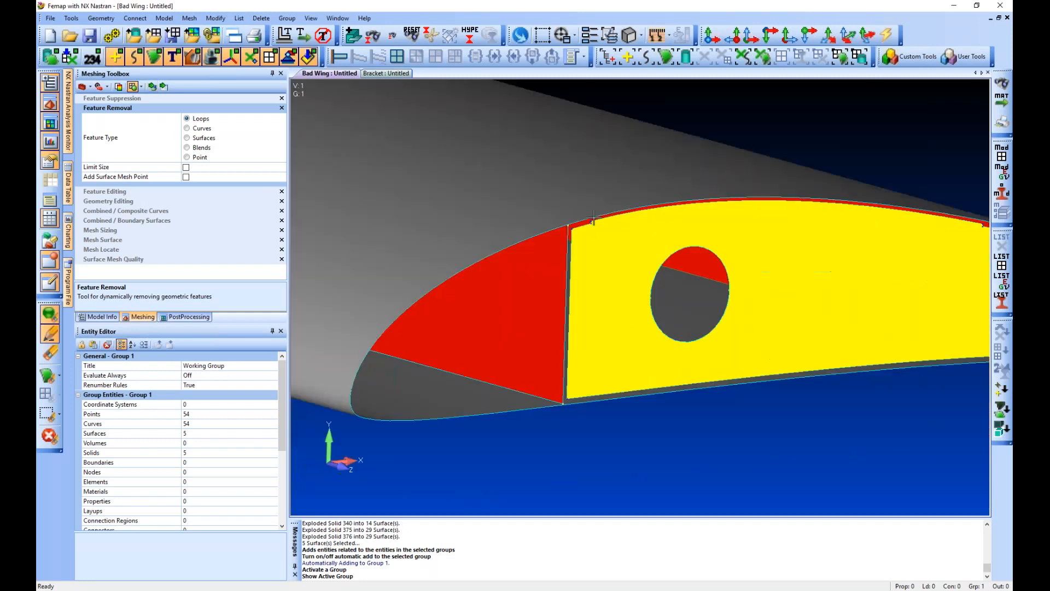
{"action": "middle_click_drag", "start_coordinate": [639, 429], "coordinate": [563, 235]}
{"action": "scroll", "coordinate": [612, 233], "scroll_direction": "down", "scroll_amount": 10}
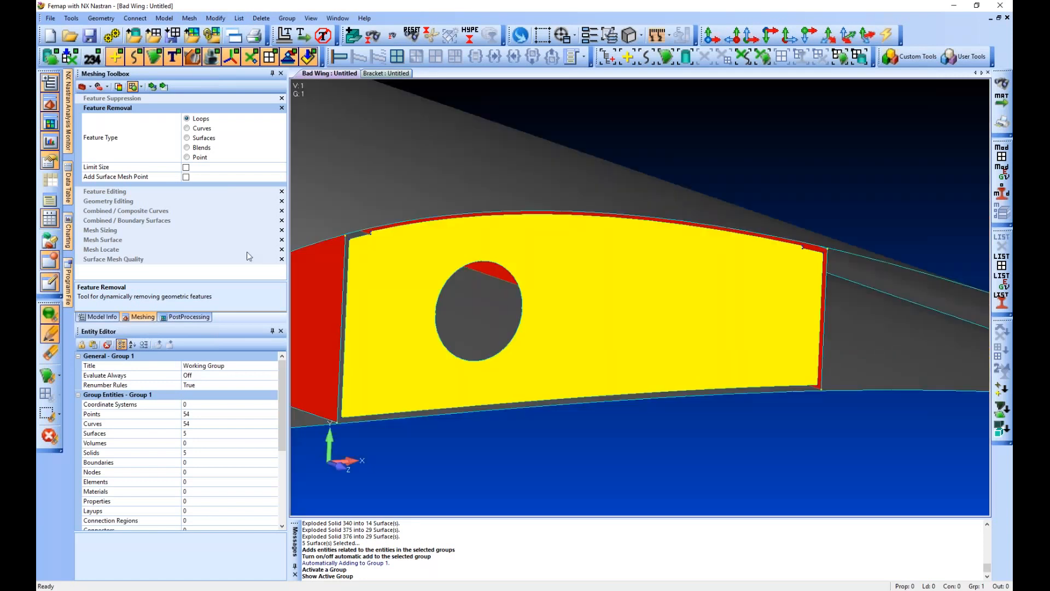
{"action": "left_click", "coordinate": [127, 201]}
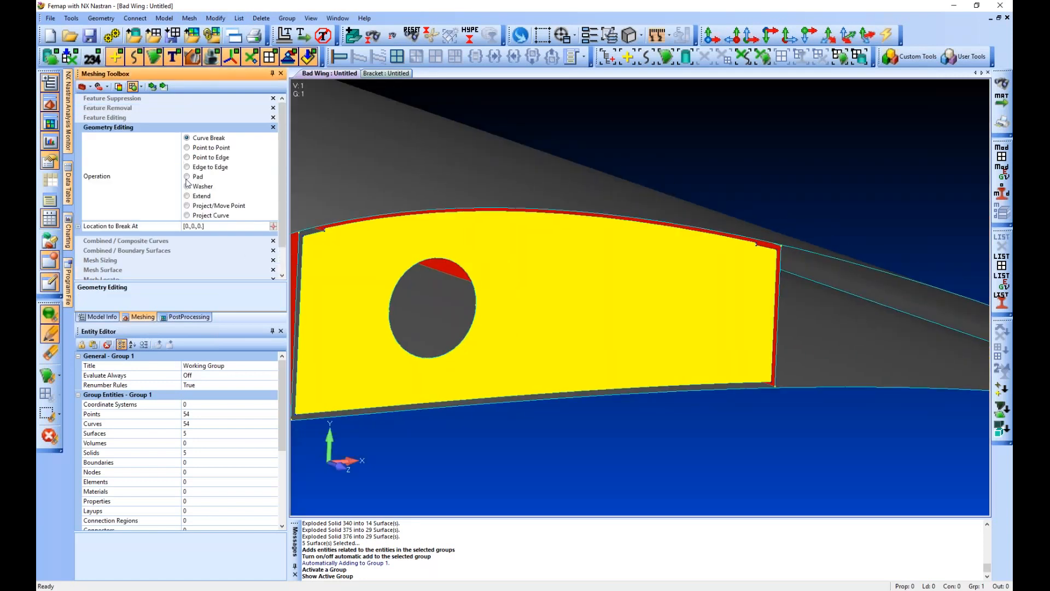
{"action": "left_click", "coordinate": [224, 196]}
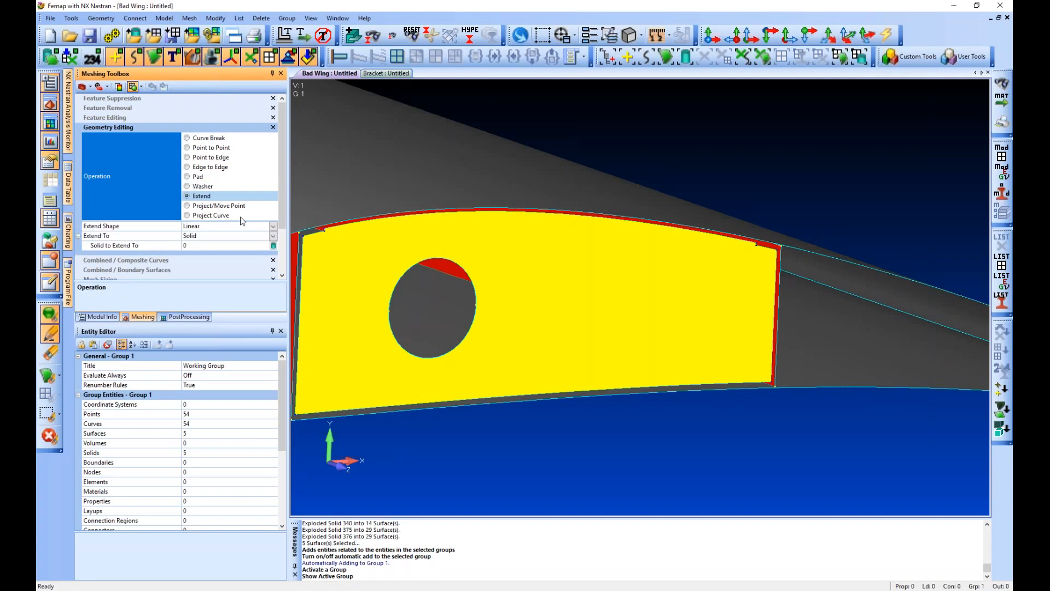
{"action": "left_click", "coordinate": [273, 238]}
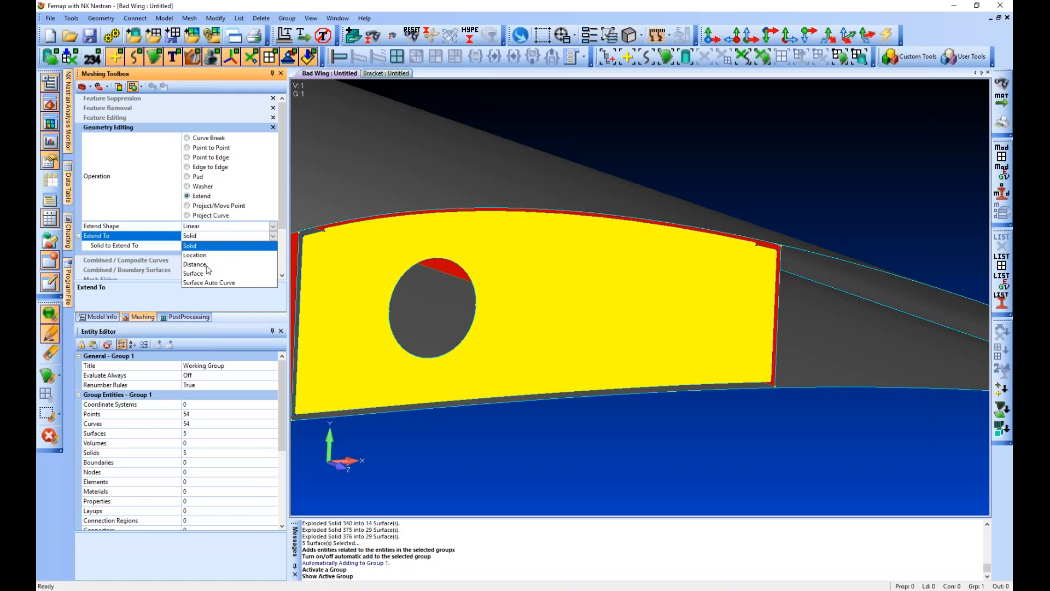
{"action": "left_click", "coordinate": [204, 246]}
{"action": "left_click", "coordinate": [274, 246]}
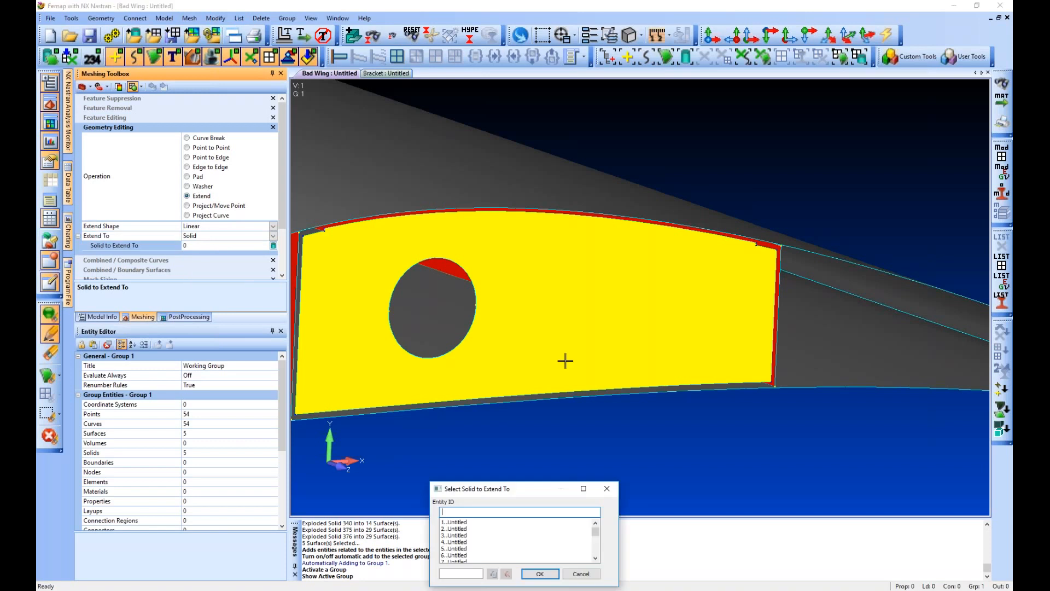
{"action": "scroll", "coordinate": [565, 360], "scroll_direction": "down", "scroll_amount": 3}
{"action": "middle_click_drag", "start_coordinate": [375, 359], "coordinate": [438, 471]}
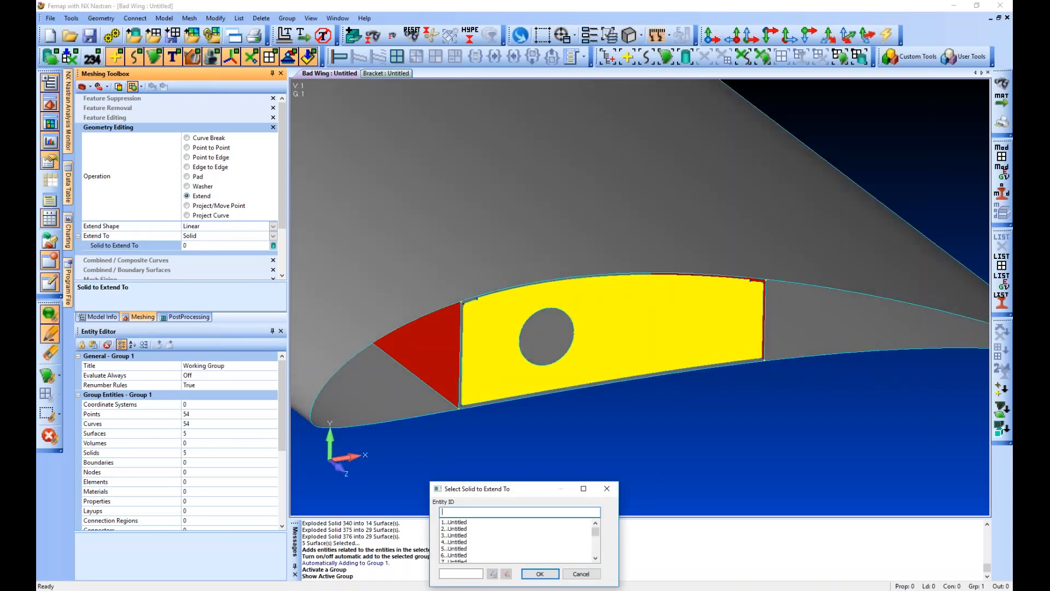
{"action": "right_click", "coordinate": [390, 339]}
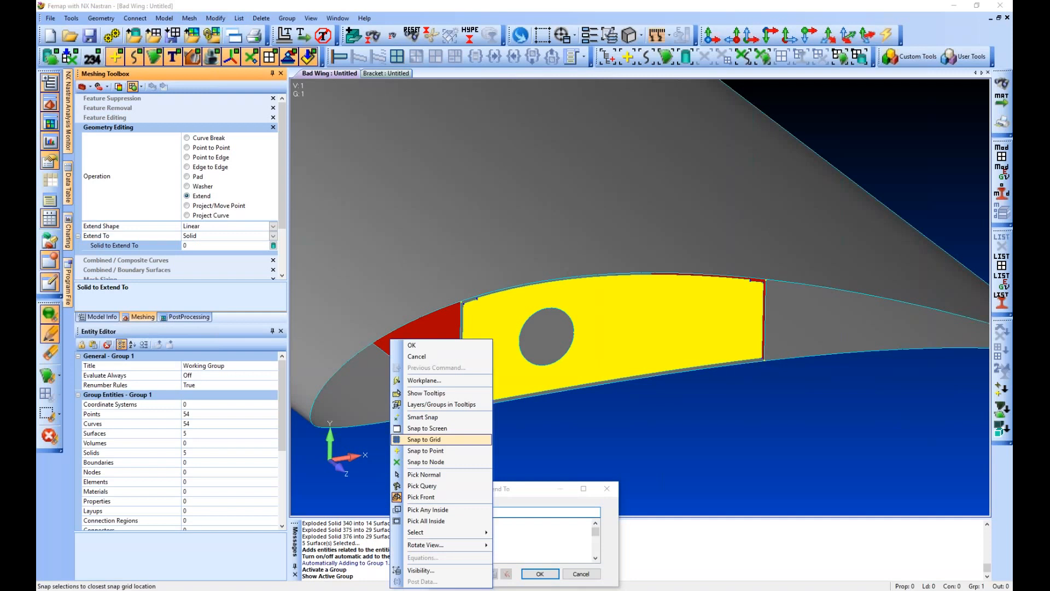
{"action": "left_click", "coordinate": [407, 409]}
{"action": "left_click", "coordinate": [412, 412]}
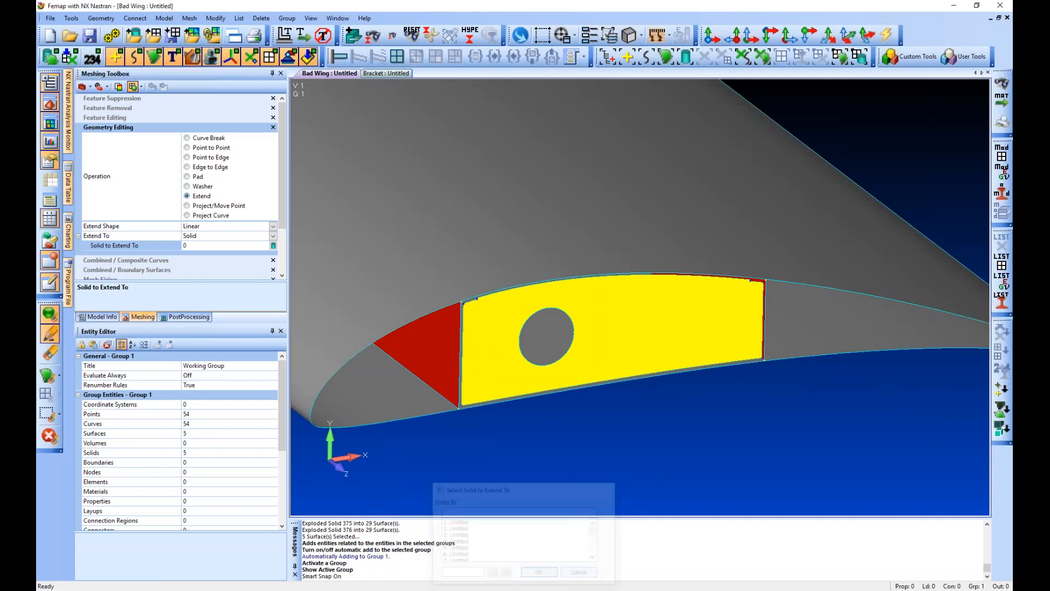
Add the related entities to Working Group again to refresh it after the hole removal
{"action": "left_click", "coordinate": [98, 317]}
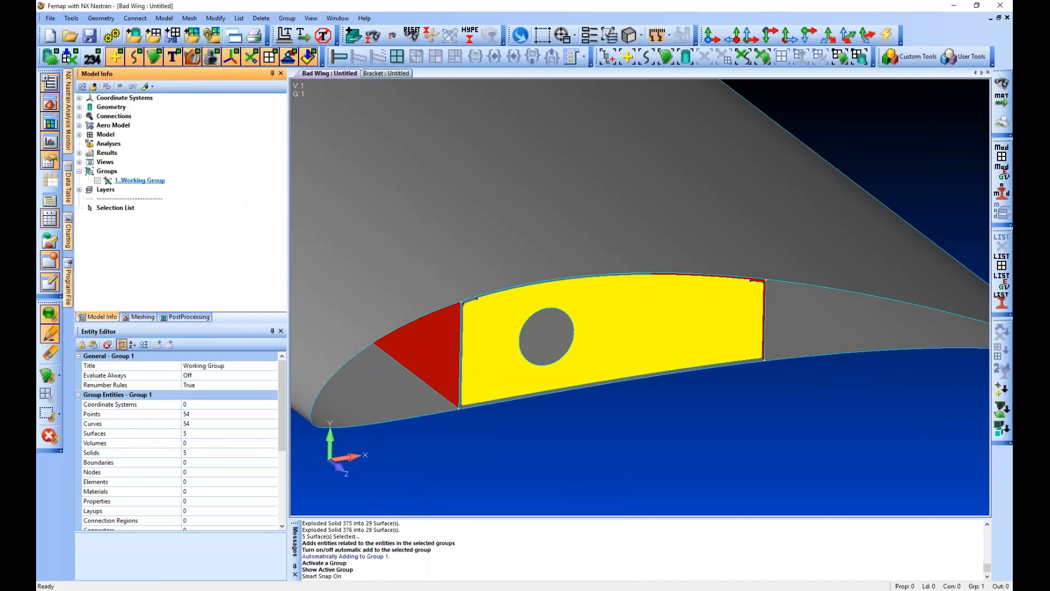
{"action": "right_click", "coordinate": [139, 181]}
{"action": "left_click", "coordinate": [184, 222]}
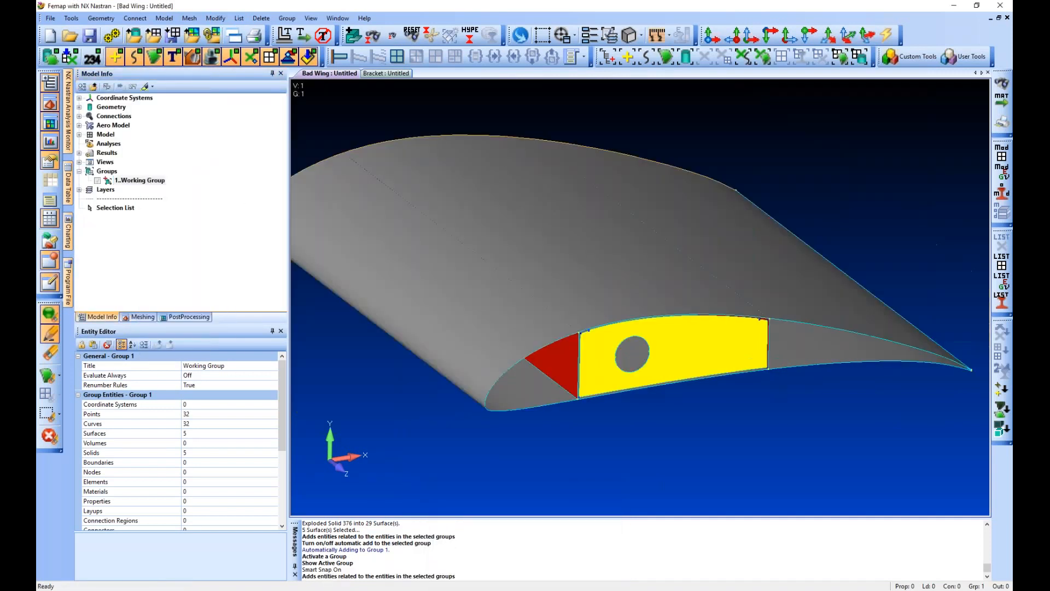
Choose solid 3 from the list as the solid to extend to
{"action": "left_click", "coordinate": [144, 320]}
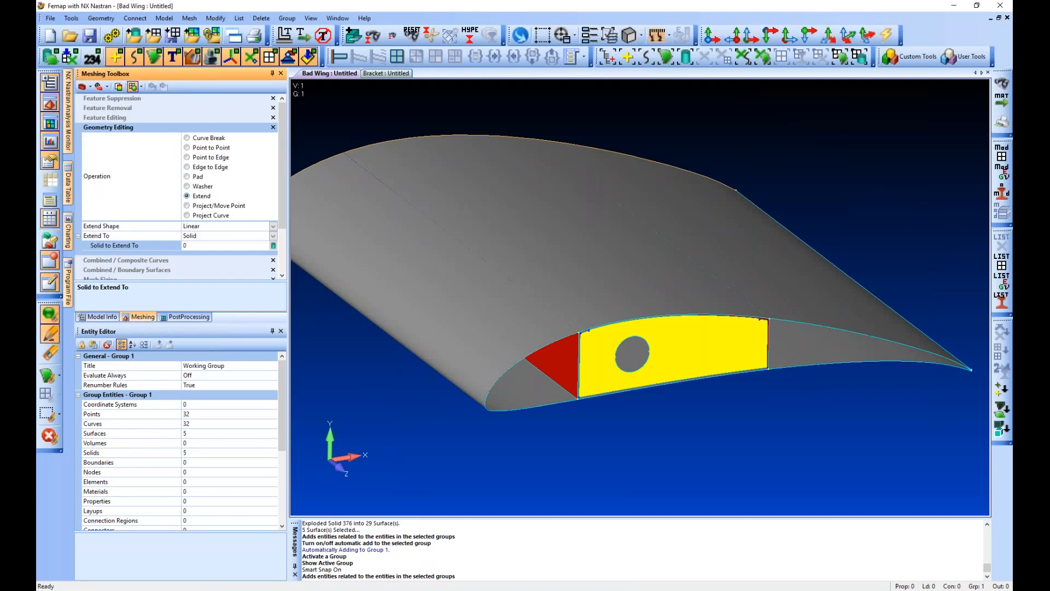
{"action": "left_click", "coordinate": [273, 246]}
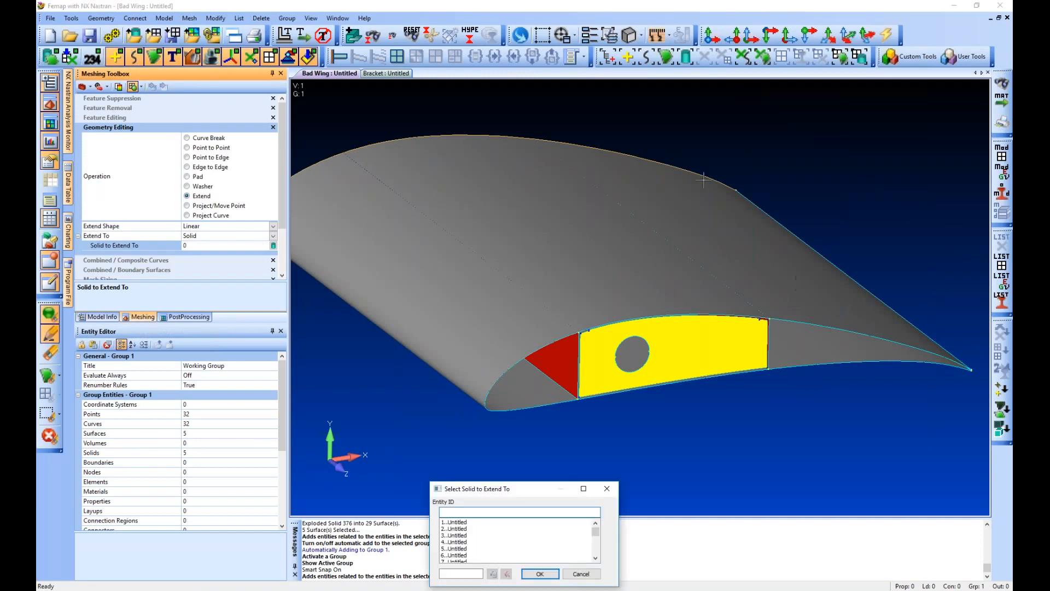
{"action": "left_click", "coordinate": [458, 535]}
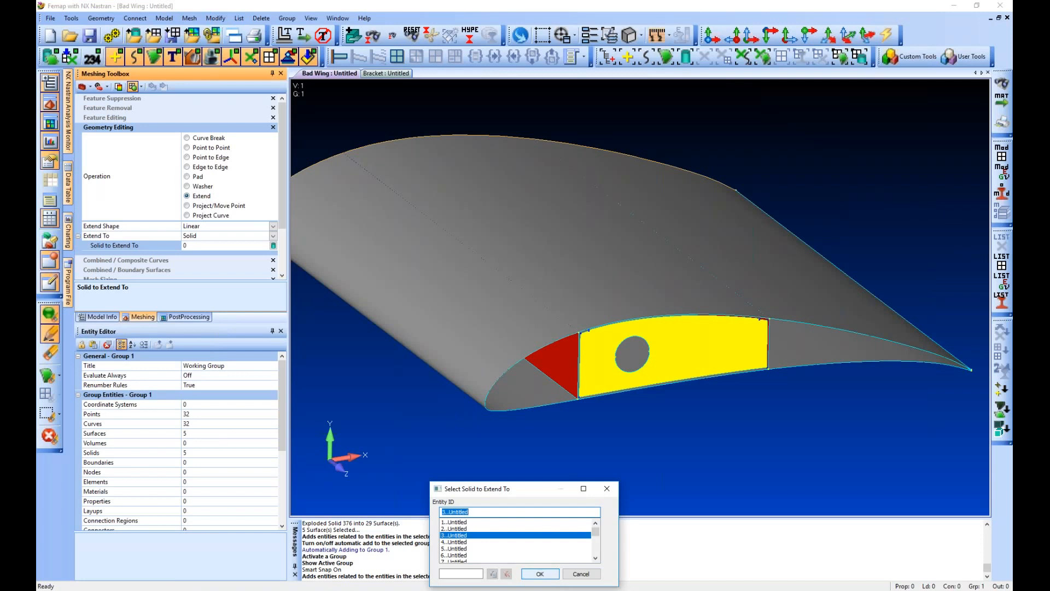
{"action": "left_click", "coordinate": [540, 573]}
{"action": "scroll", "coordinate": [436, 323], "scroll_direction": "down", "scroll_amount": 2}
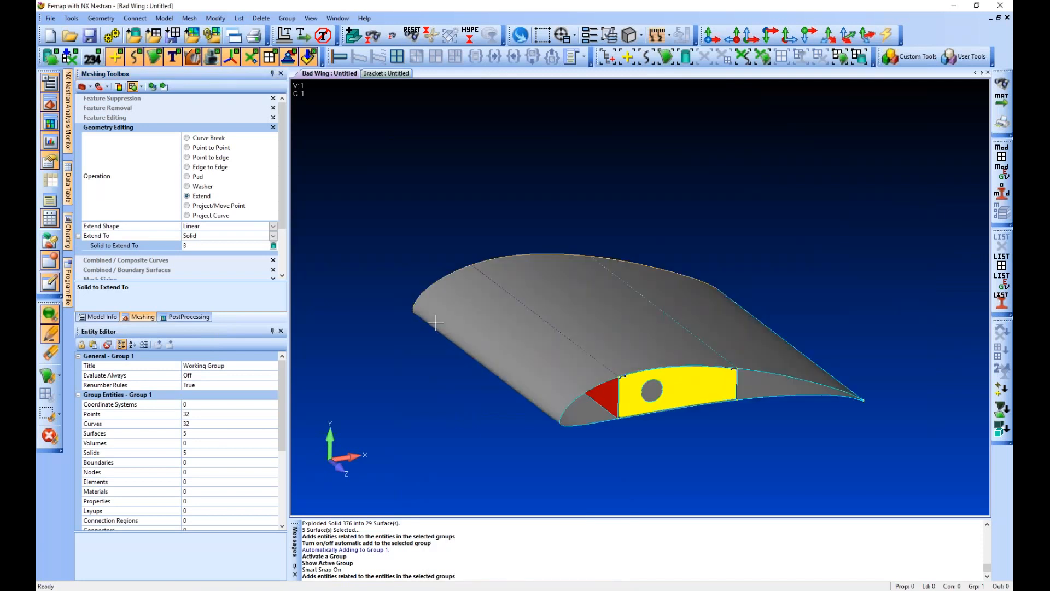
{"action": "scroll", "coordinate": [551, 260], "scroll_direction": "up", "scroll_amount": 2}
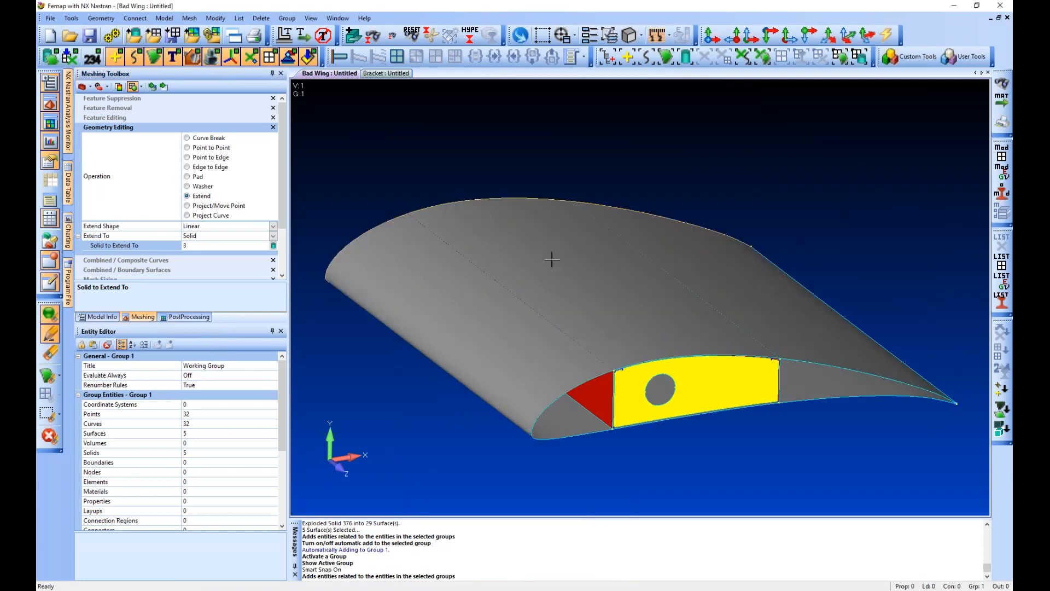
{"action": "left_click", "coordinate": [239, 18]}
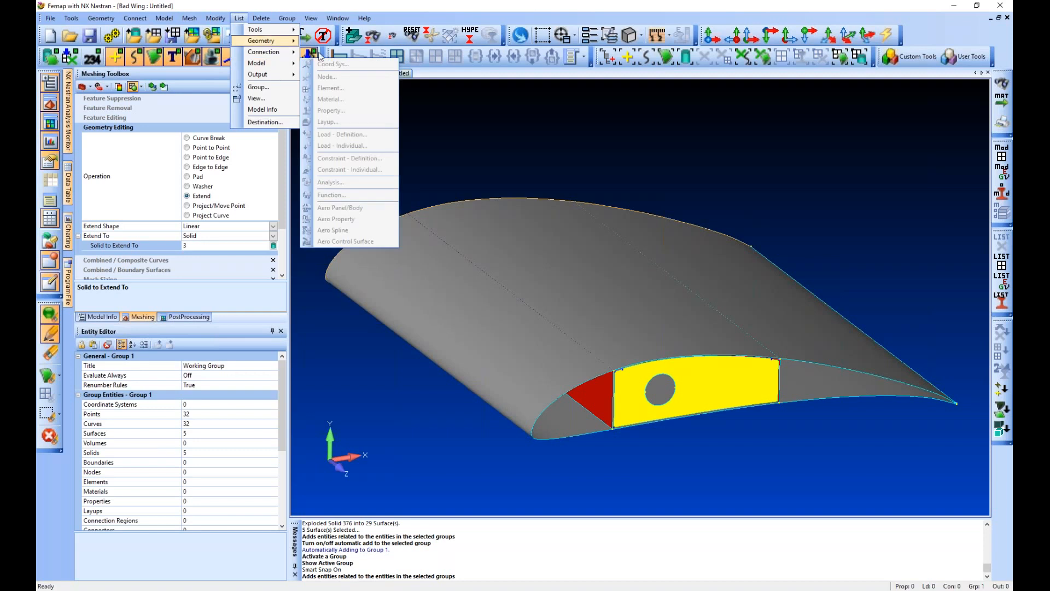
{"action": "mouse_move", "coordinate": [330, 91]}
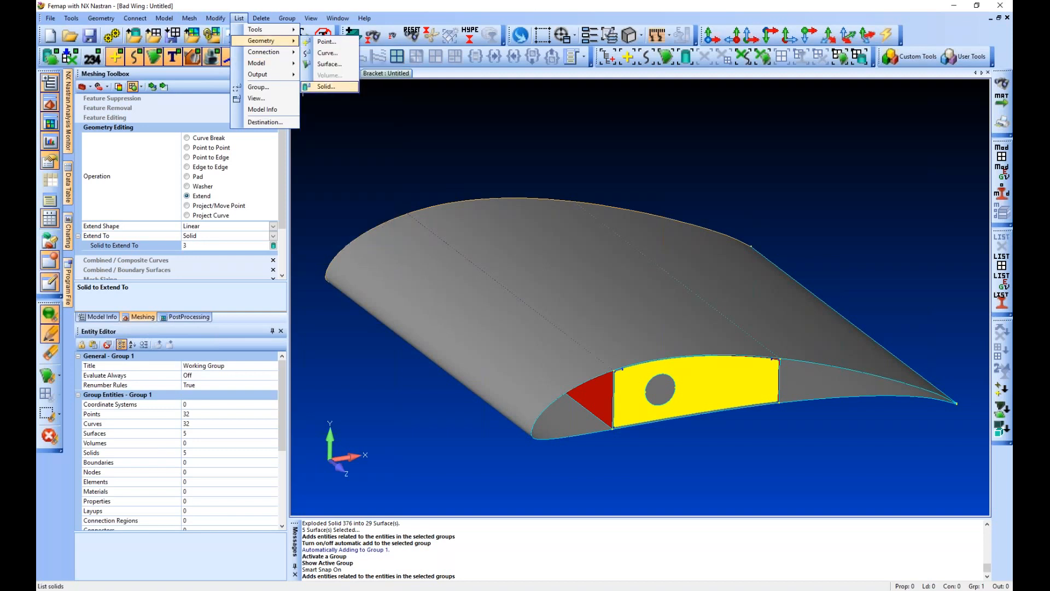
{"action": "left_click", "coordinate": [328, 87]}
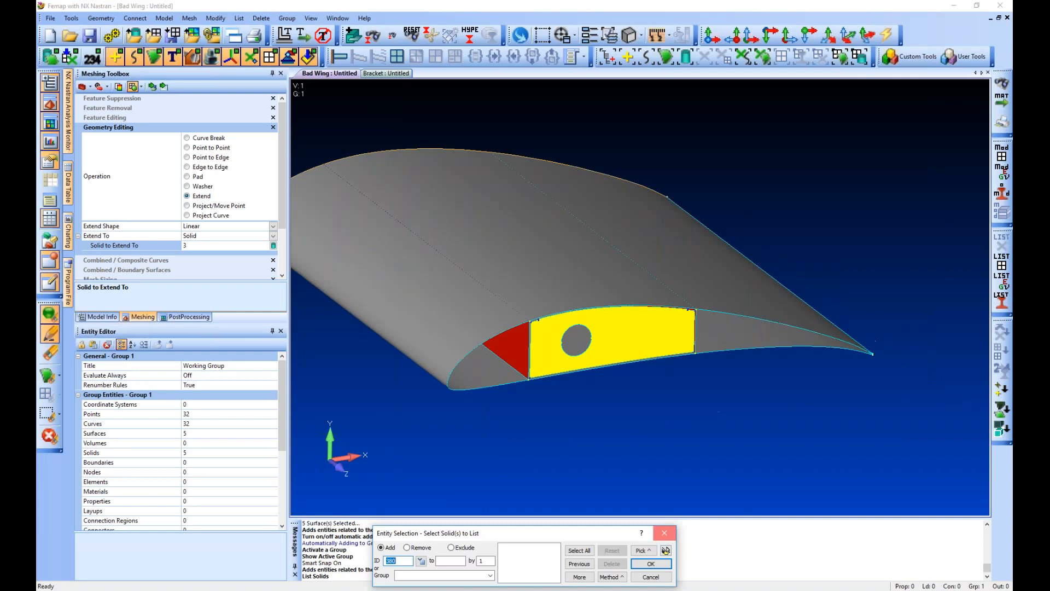
{"action": "left_click", "coordinate": [664, 533]}
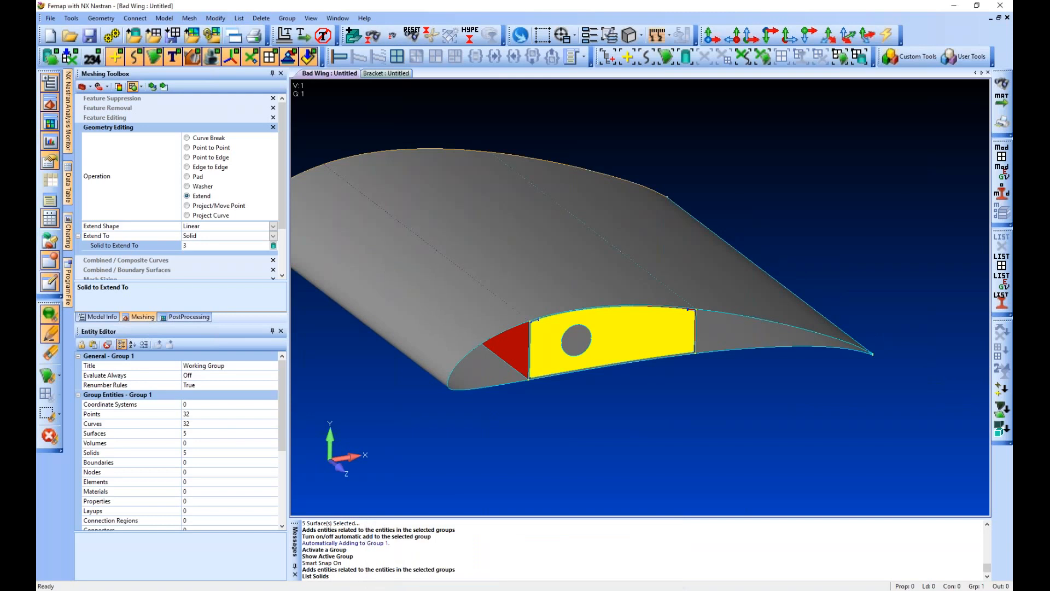
{"action": "left_click", "coordinate": [54, 444]}
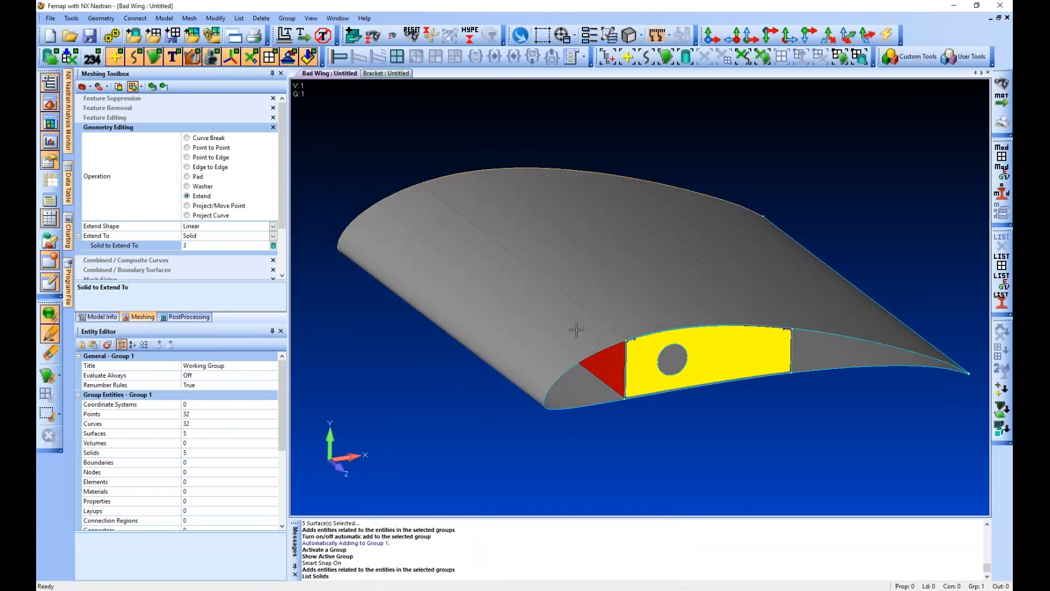
Pick the grey wing skin, solid 13, as the solid to extend to
{"action": "scroll", "coordinate": [576, 330], "scroll_direction": "up", "scroll_amount": 1}
{"action": "scroll", "coordinate": [546, 273], "scroll_direction": "down", "scroll_amount": 2}
{"action": "middle_click_drag", "start_coordinate": [546, 272], "coordinate": [606, 265], "text": "ctrl"}
{"action": "left_click", "coordinate": [273, 246]}
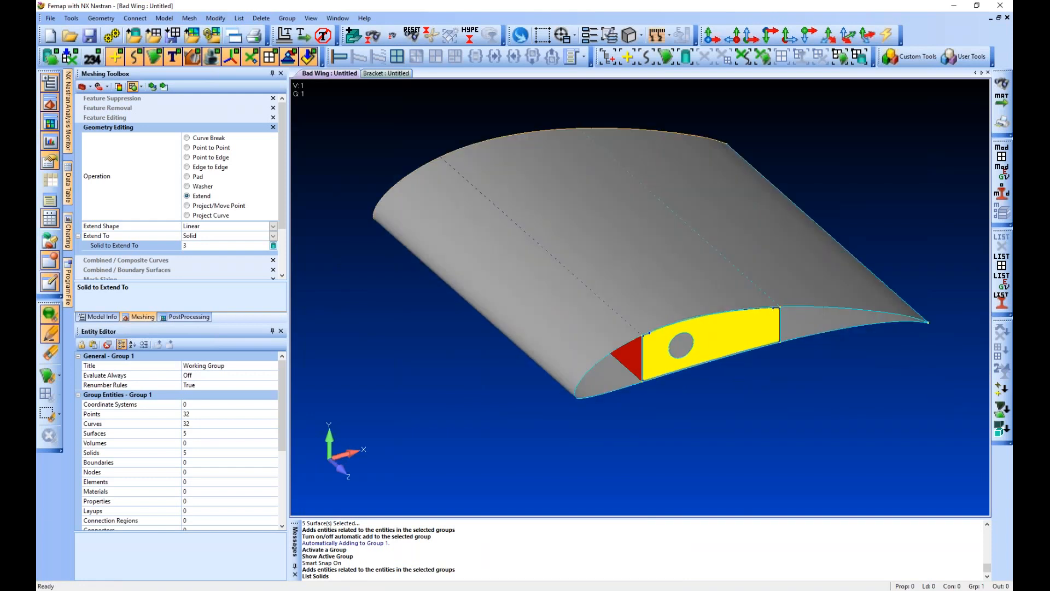
{"action": "left_click", "coordinate": [583, 356]}
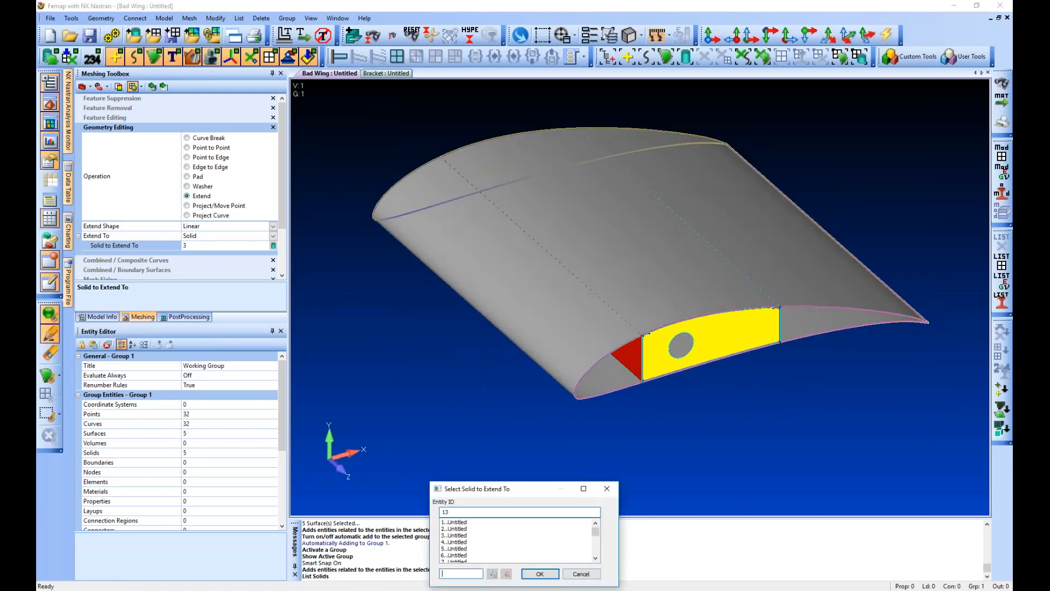
{"action": "middle_click_drag", "start_coordinate": [645, 328], "coordinate": [603, 328], "text": "ctrl"}
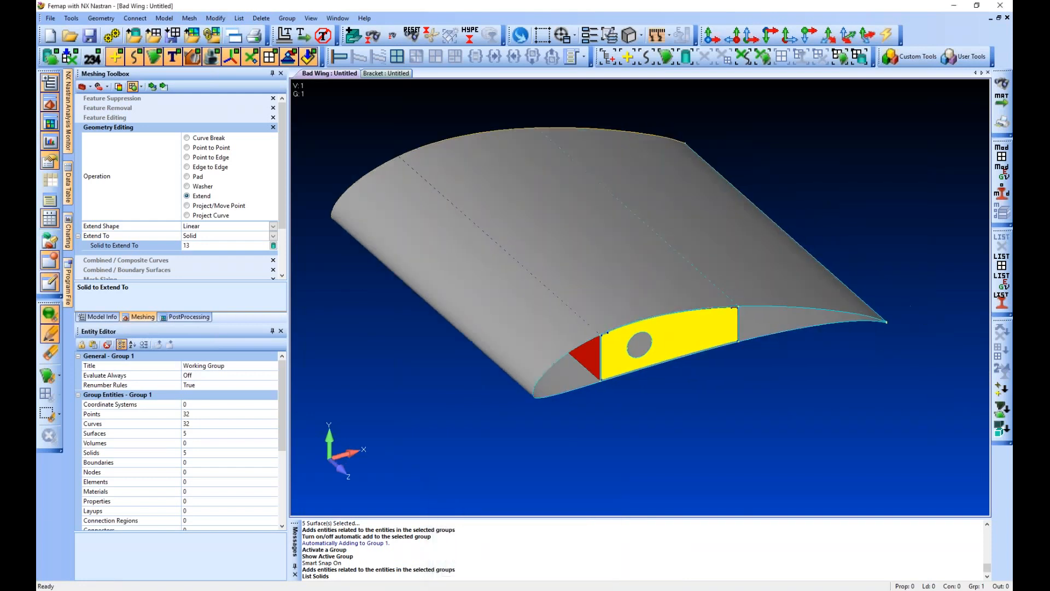
Activate entity picking for the Extend operation and examine the yellow rib's edges against the skin and both spars
{"action": "scroll", "coordinate": [629, 345], "scroll_direction": "up", "scroll_amount": 5}
{"action": "left_click", "coordinate": [153, 86]}
{"action": "middle_click_drag", "start_coordinate": [592, 398], "coordinate": [585, 313], "text": "ctrl"}
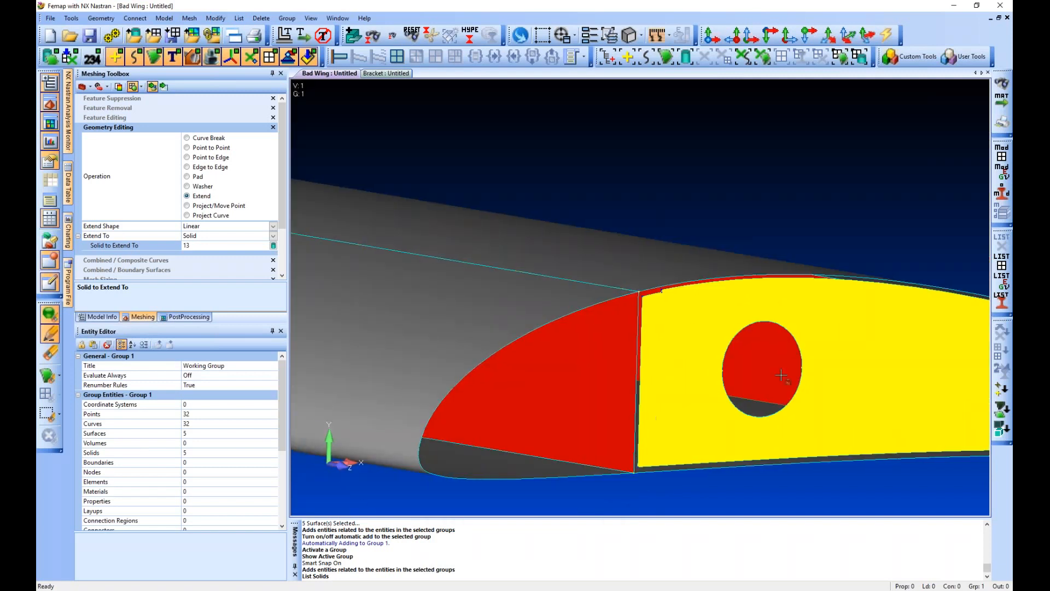
{"action": "middle_click_drag", "start_coordinate": [780, 374], "coordinate": [731, 342]}
{"action": "middle_click_drag", "start_coordinate": [874, 303], "coordinate": [703, 405], "text": "ctrl"}
{"action": "right_click", "coordinate": [717, 361]}
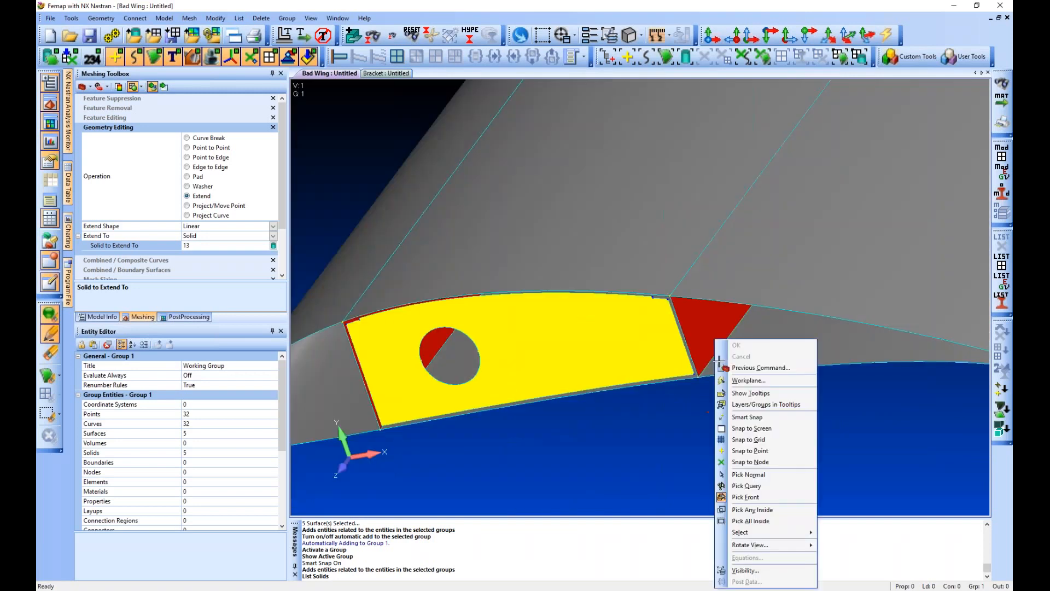
{"action": "middle_click_drag", "start_coordinate": [718, 361], "coordinate": [735, 380]}
{"action": "left_click", "coordinate": [239, 18]}
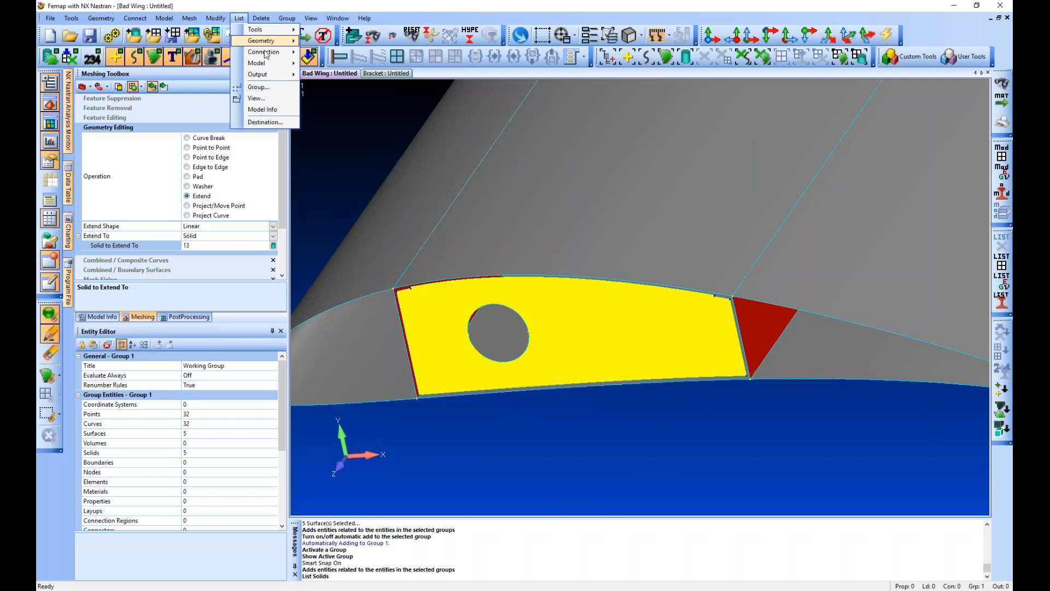
{"action": "left_click", "coordinate": [261, 41]}
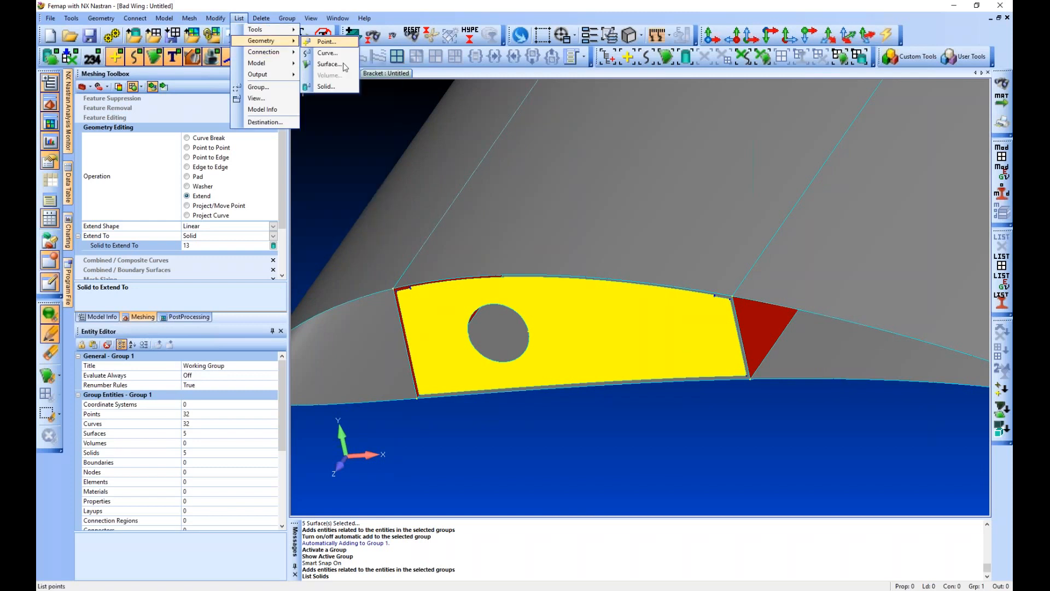
{"action": "left_click", "coordinate": [344, 66]}
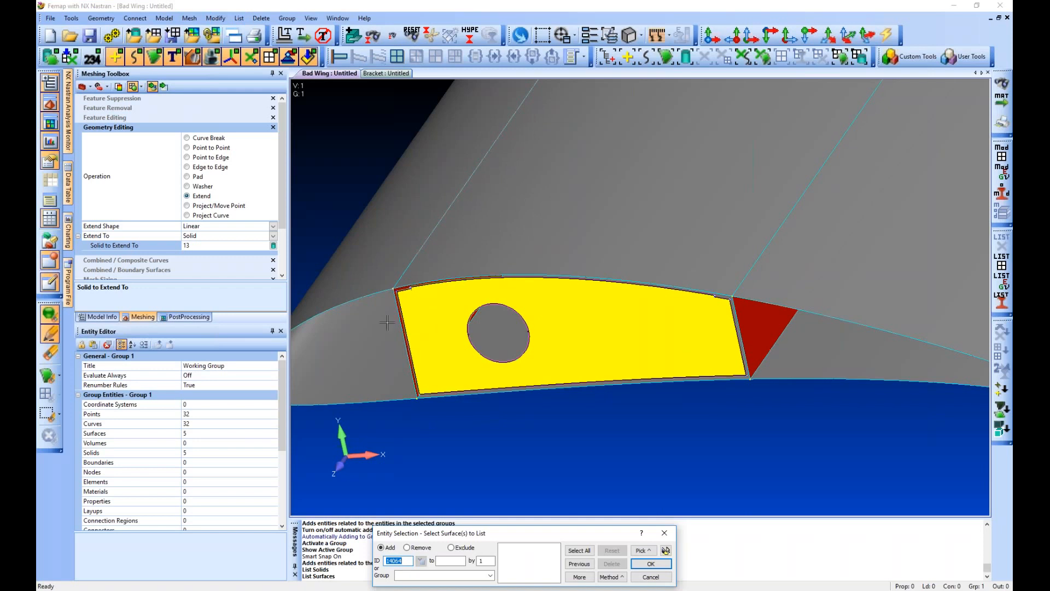
{"action": "middle_click_drag", "start_coordinate": [582, 179], "coordinate": [608, 326], "text": "ctrl"}
{"action": "scroll", "coordinate": [637, 182], "scroll_direction": "down", "scroll_amount": 4}
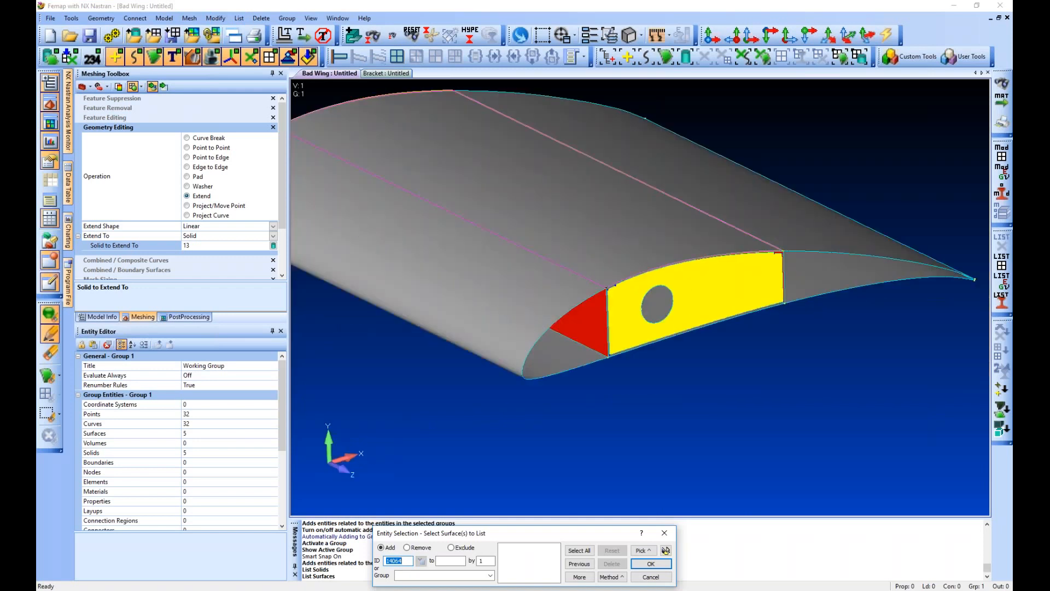
{"action": "left_click", "coordinate": [651, 576]}
{"action": "left_click", "coordinate": [101, 18]}
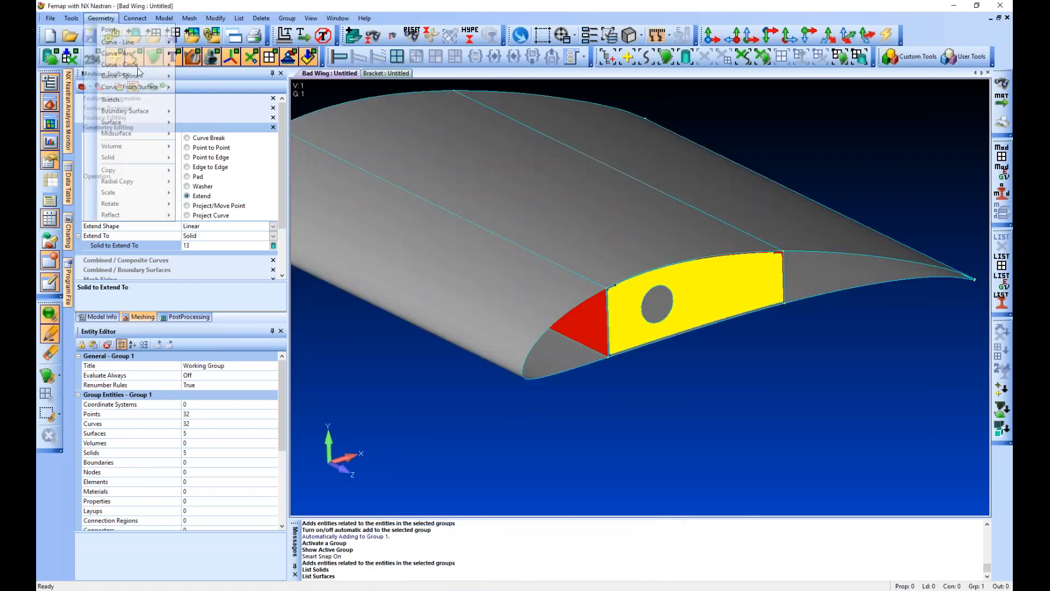
{"action": "mouse_move", "coordinate": [144, 92]}
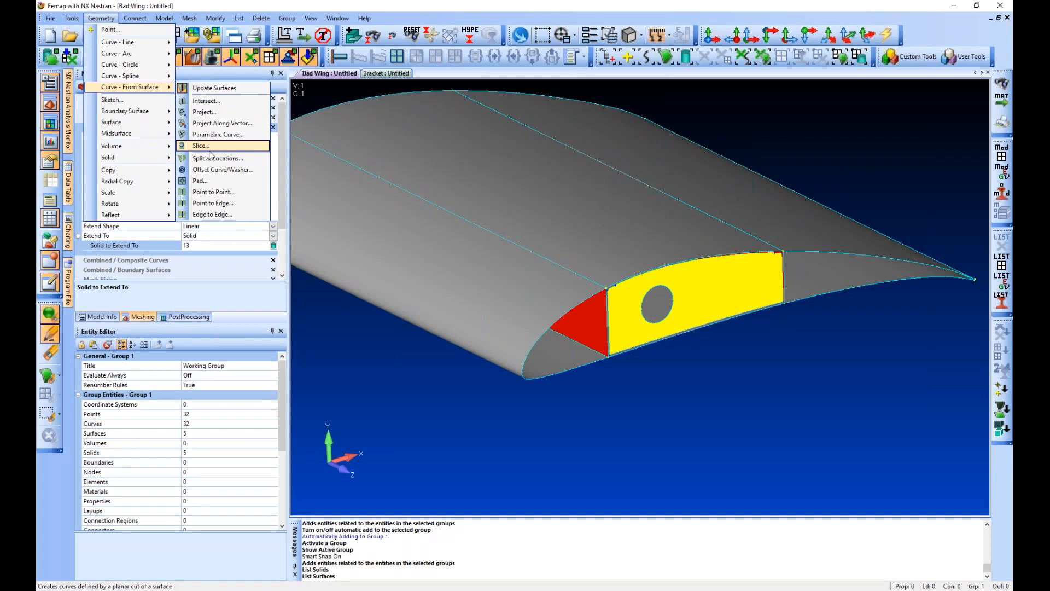
{"action": "left_click", "coordinate": [579, 266]}
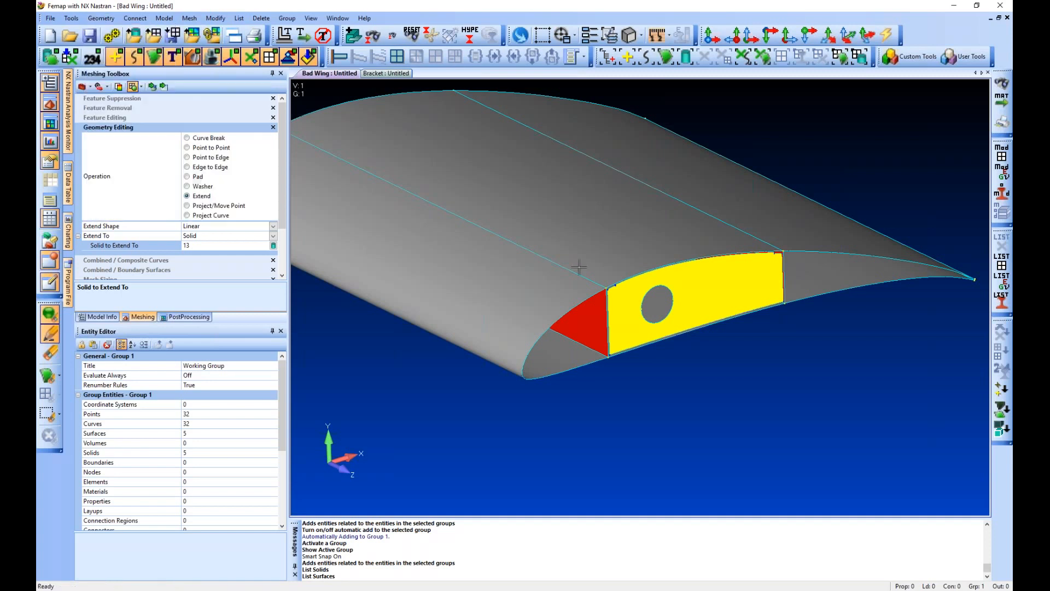
Remove the short notch curves at the yellow rib's upper corner beside the front red spar, using curve Feature Removal with Basic options
{"action": "middle_click_drag", "start_coordinate": [515, 304], "coordinate": [509, 346], "text": "ctrl"}
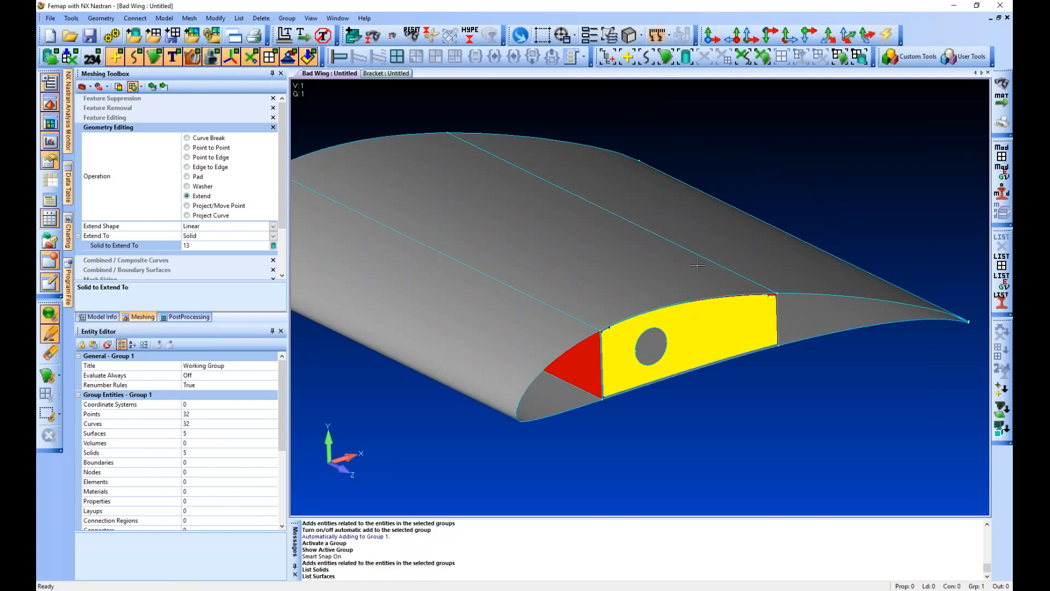
{"action": "middle_click_drag", "start_coordinate": [626, 302], "coordinate": [451, 155]}
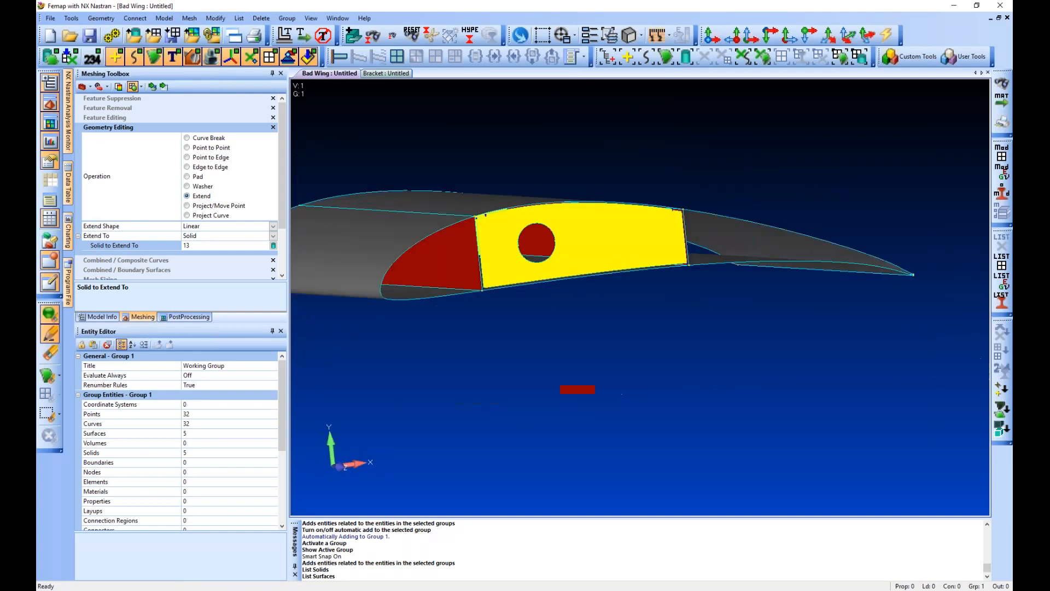
{"action": "scroll", "coordinate": [450, 224], "scroll_direction": "up", "scroll_amount": 3}
{"action": "middle_click_drag", "start_coordinate": [450, 210], "coordinate": [515, 211]}
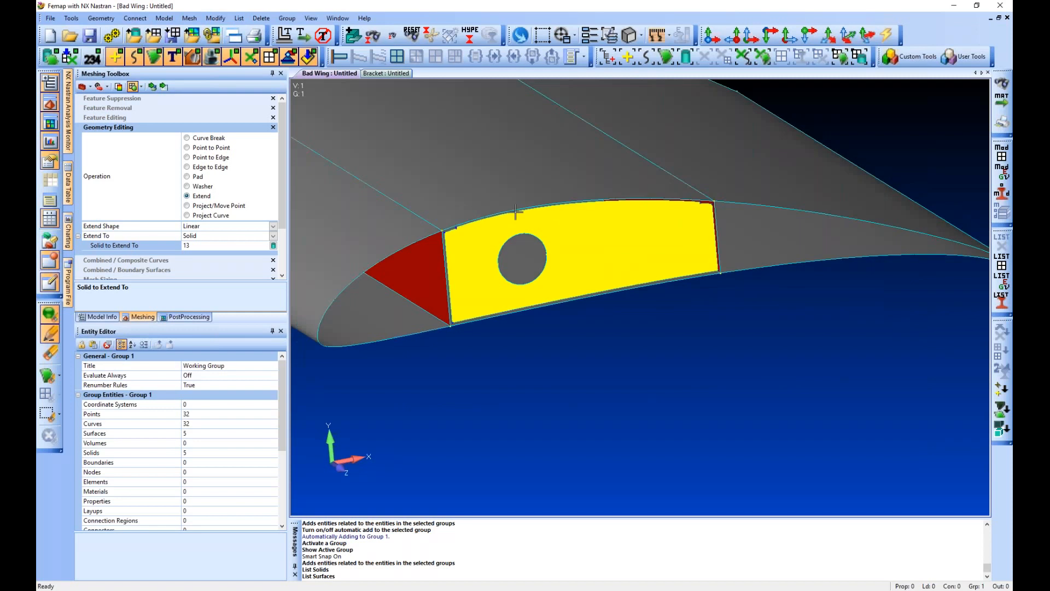
{"action": "scroll", "coordinate": [444, 237], "scroll_direction": "up", "scroll_amount": 5}
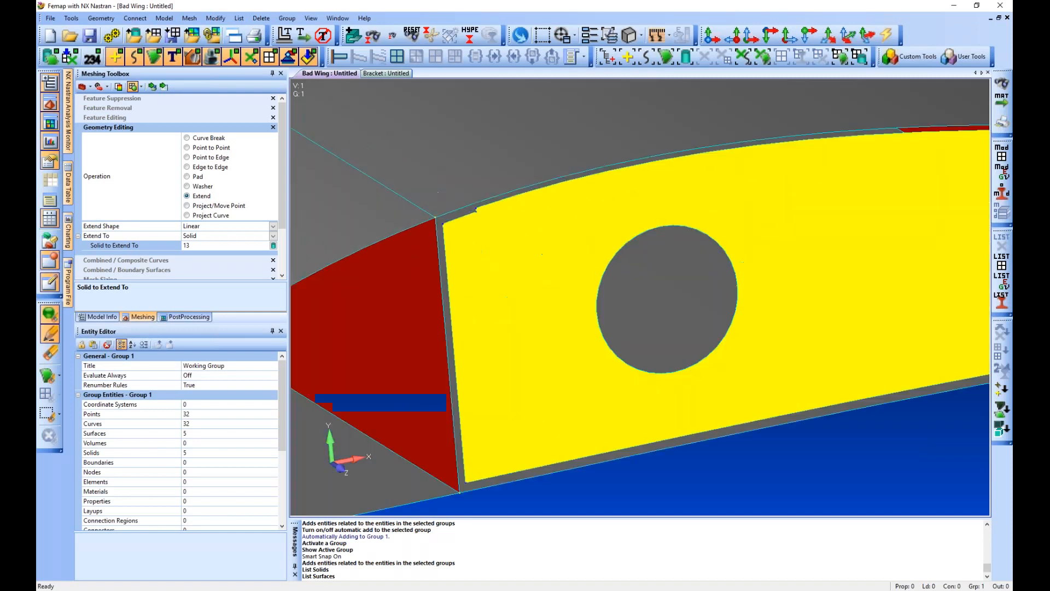
{"action": "left_click", "coordinate": [202, 107]}
{"action": "left_click", "coordinate": [199, 129]}
{"action": "left_click", "coordinate": [162, 86]}
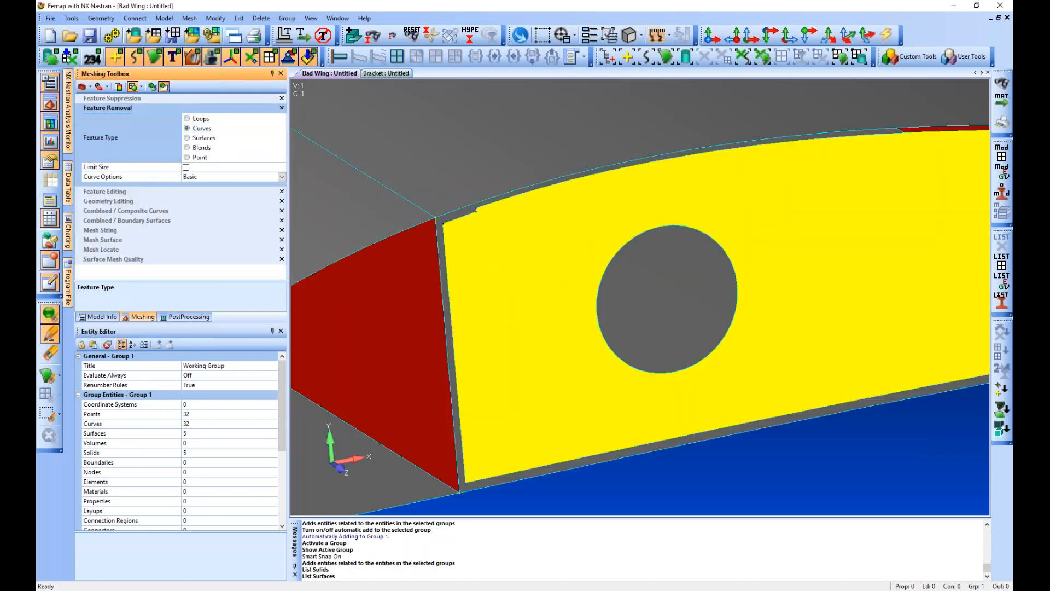
{"action": "scroll", "coordinate": [547, 242], "scroll_direction": "up", "scroll_amount": 6}
{"action": "left_click", "coordinate": [549, 239]}
{"action": "left_click", "coordinate": [651, 563]}
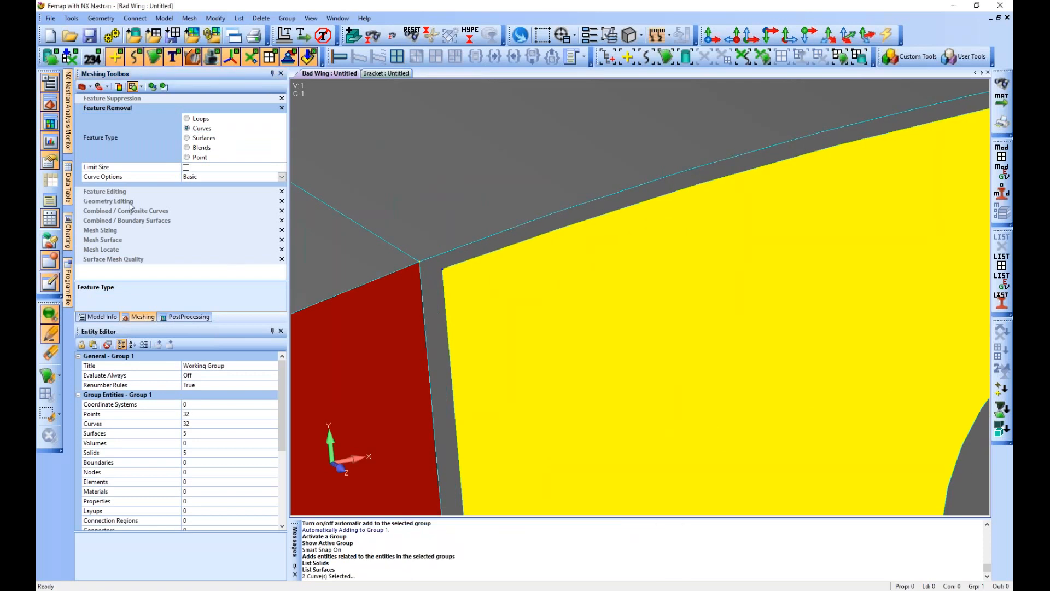
Linearly extend the yellow rib's front vertical edge to the red front spar, solid 24, and inspect the extended corner
{"action": "left_click", "coordinate": [211, 199]}
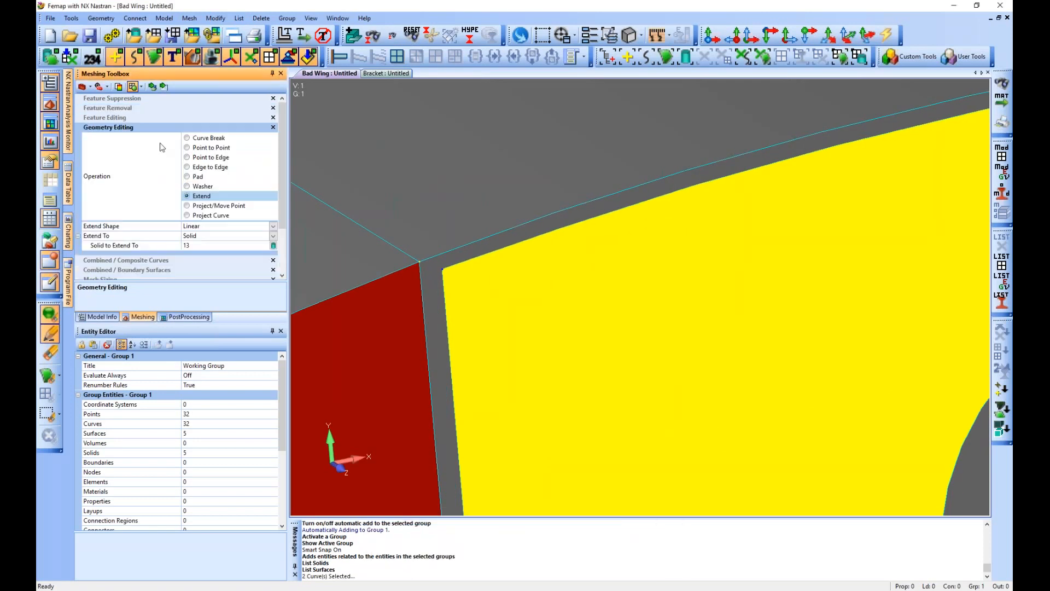
{"action": "left_click", "coordinate": [152, 87]}
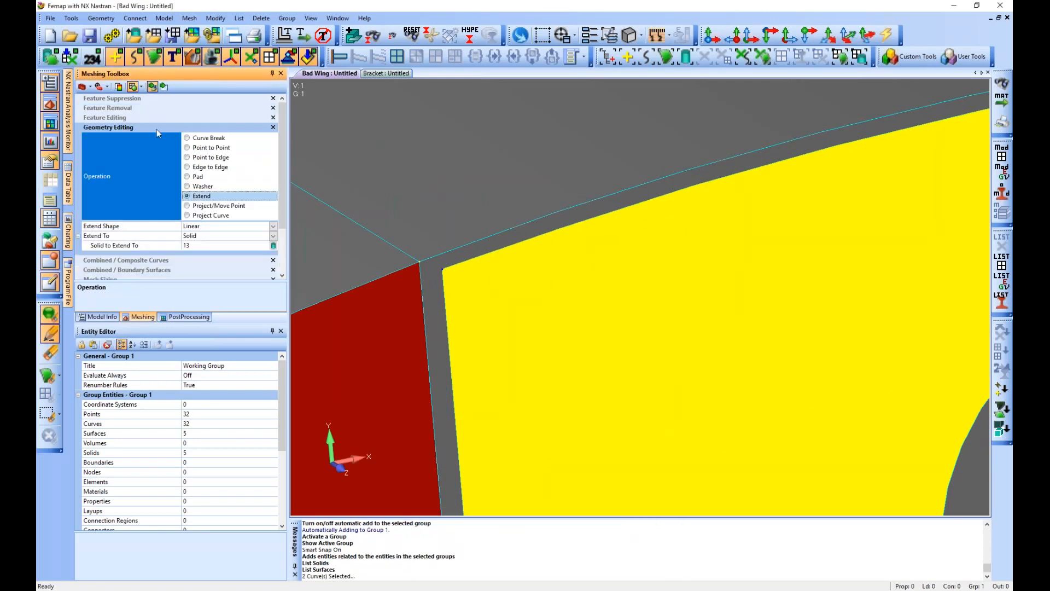
{"action": "left_click", "coordinate": [273, 245]}
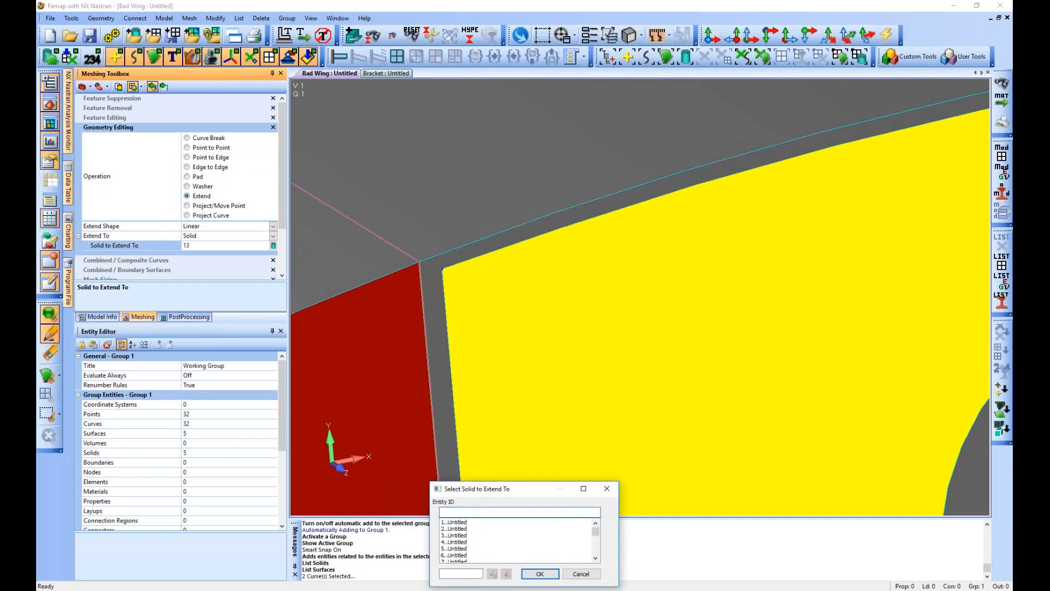
{"action": "key", "text": "Return"}
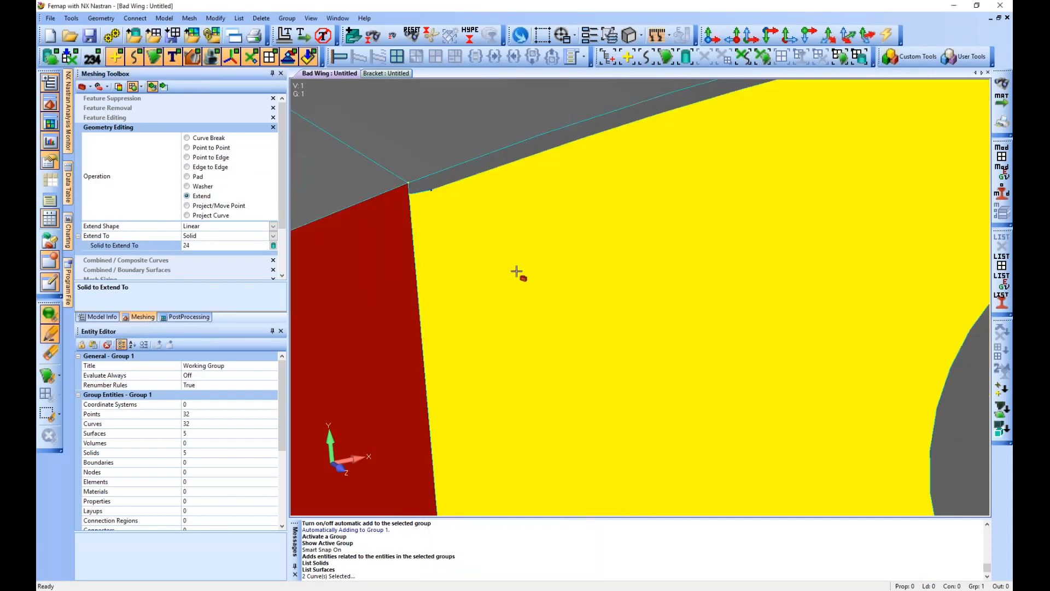
{"action": "scroll", "coordinate": [516, 271], "scroll_direction": "up", "scroll_amount": 4}
{"action": "mouse_move", "coordinate": [536, 270]}
{"action": "middle_mouse_down"}
{"action": "mouse_move", "coordinate": [511, 271]}
{"action": "mouse_move", "coordinate": [531, 266]}
{"action": "middle_mouse_up"}
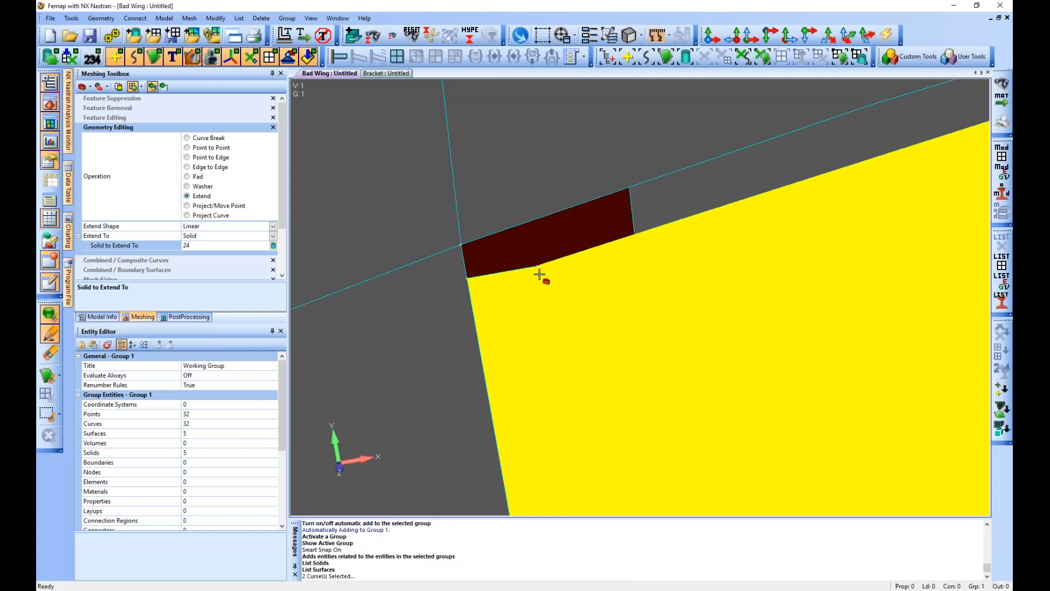
{"action": "scroll", "coordinate": [497, 327], "scroll_direction": "up", "scroll_amount": 4}
{"action": "scroll", "coordinate": [496, 327], "scroll_direction": "down", "scroll_amount": 4}
{"action": "scroll", "coordinate": [866, 263], "scroll_direction": "up", "scroll_amount": 1}
{"action": "scroll", "coordinate": [866, 265], "scroll_direction": "down", "scroll_amount": 3}
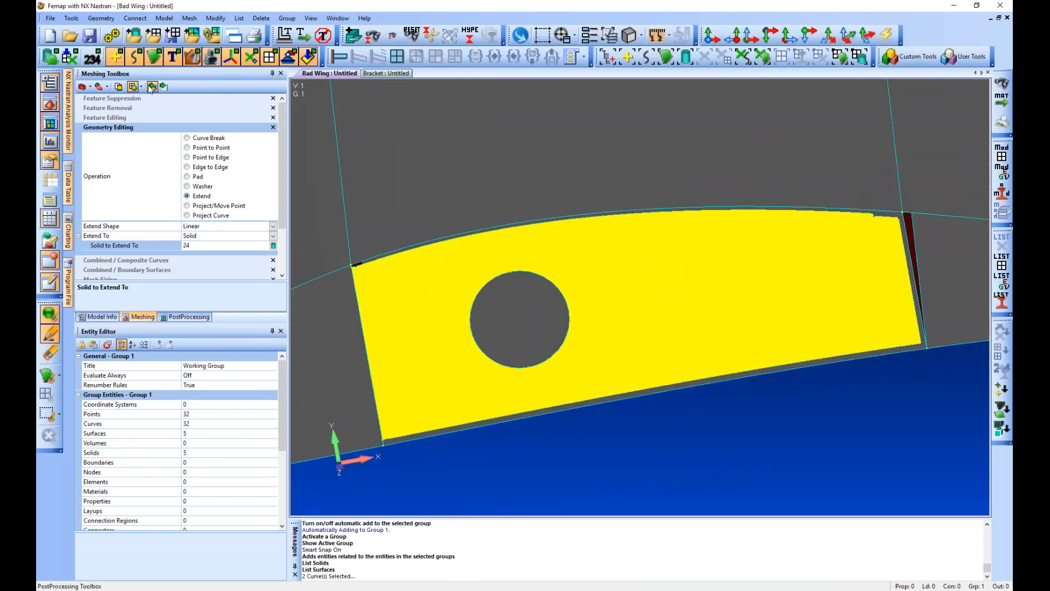
Start a boundary surface from curves, picking the lower skin curve, the rear spar's end edge and the upper skin curve around the rib
{"action": "left_click", "coordinate": [101, 18]}
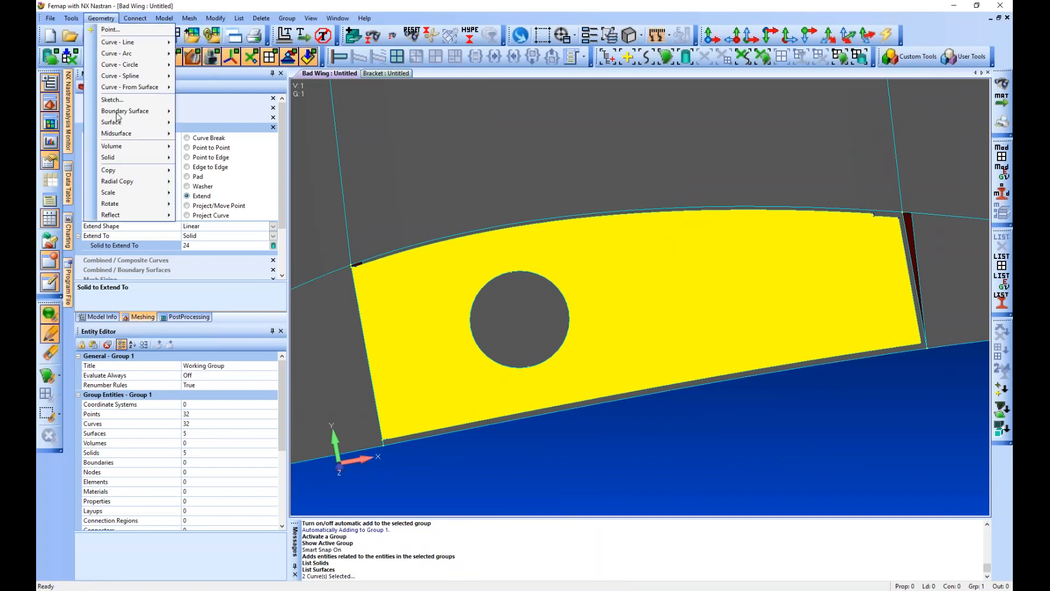
{"action": "mouse_move", "coordinate": [125, 111]}
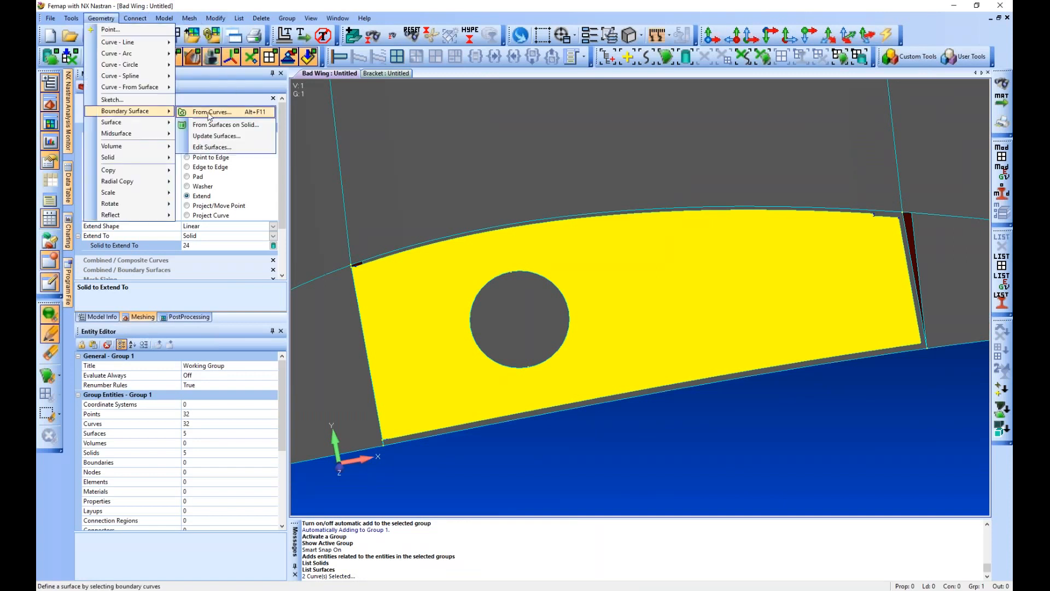
{"action": "left_click", "coordinate": [210, 112]}
{"action": "left_click", "coordinate": [903, 349]}
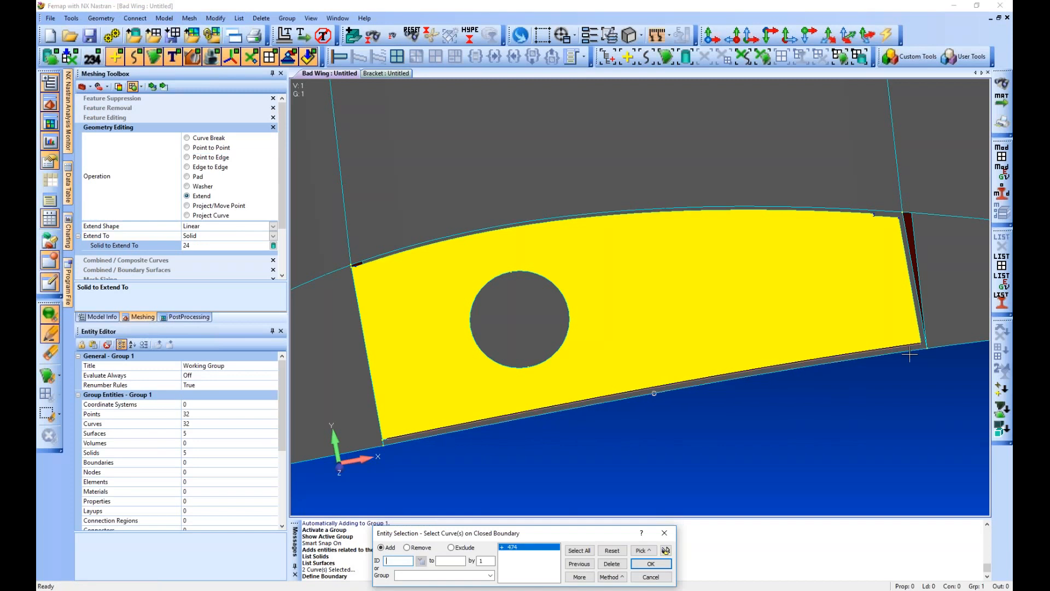
{"action": "middle_click_drag", "start_coordinate": [931, 324], "coordinate": [904, 319]}
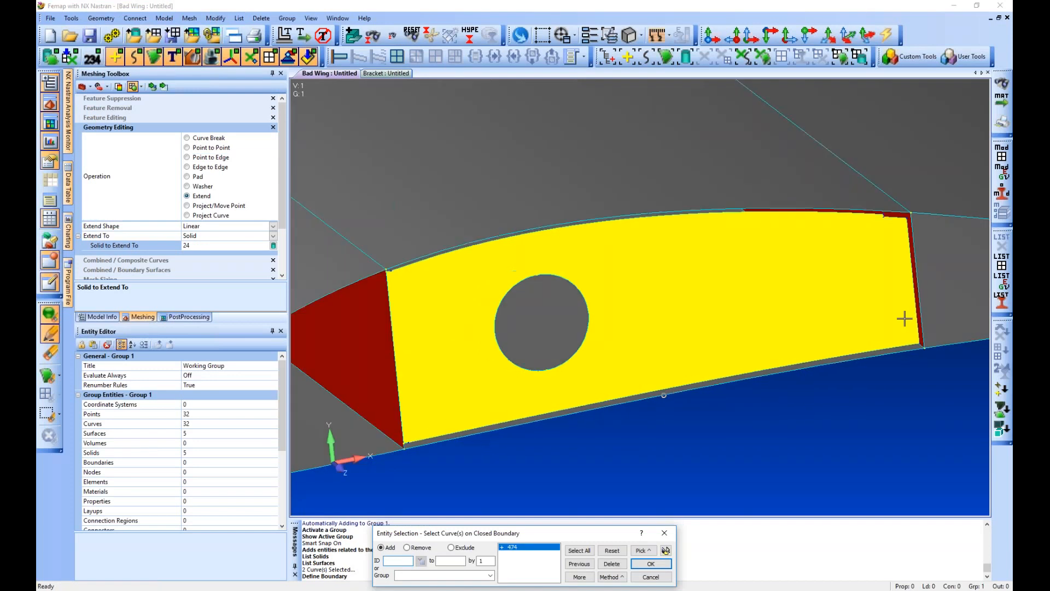
{"action": "left_click", "coordinate": [920, 307]}
{"action": "left_click", "coordinate": [678, 212]}
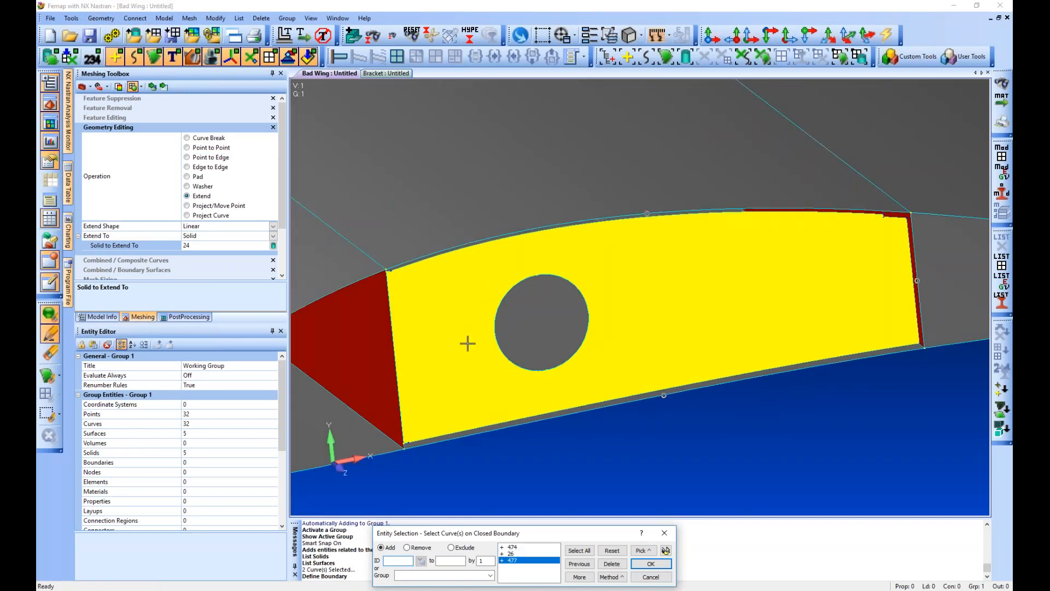
Add the front spar's short upper and remaining vertical edge curves to close the loop, and create the boundary surface around the rib
{"action": "scroll", "coordinate": [468, 344], "scroll_direction": "up", "scroll_amount": 6}
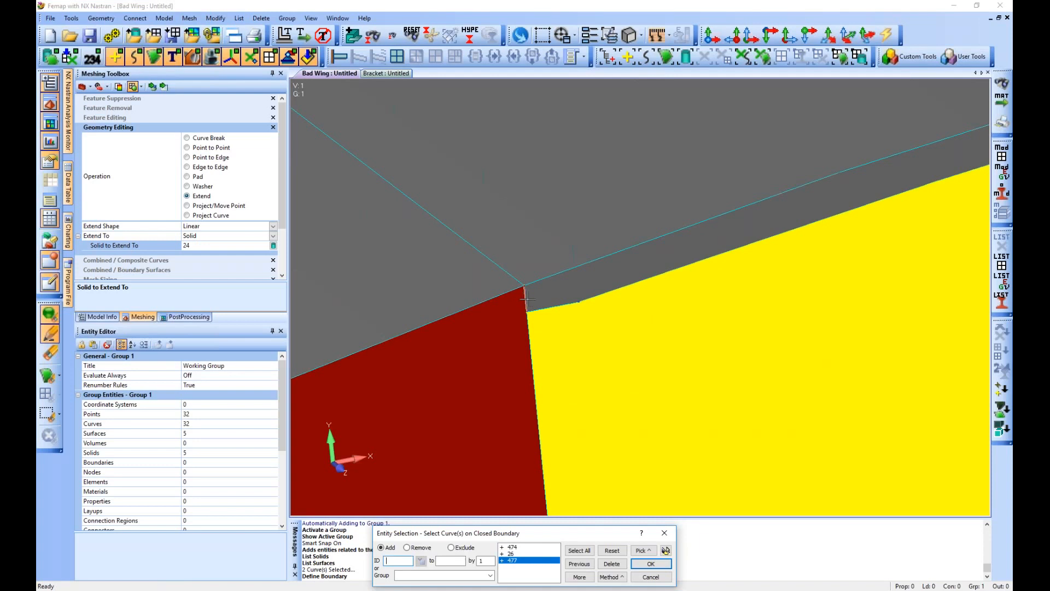
{"action": "left_click", "coordinate": [531, 362]}
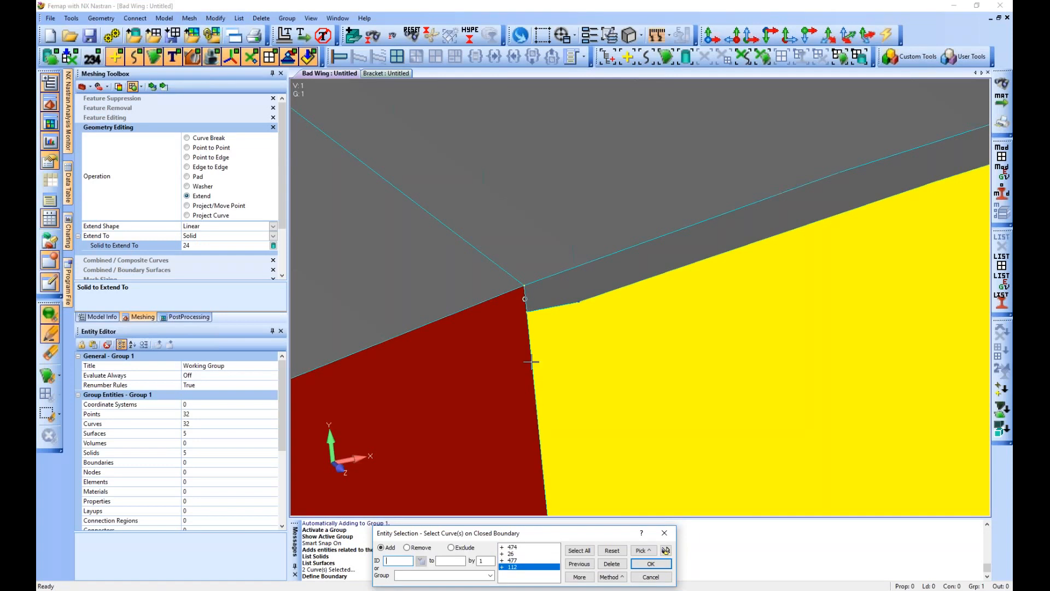
{"action": "left_click", "coordinate": [531, 361]}
{"action": "scroll", "coordinate": [626, 394], "scroll_direction": "down", "scroll_amount": 5}
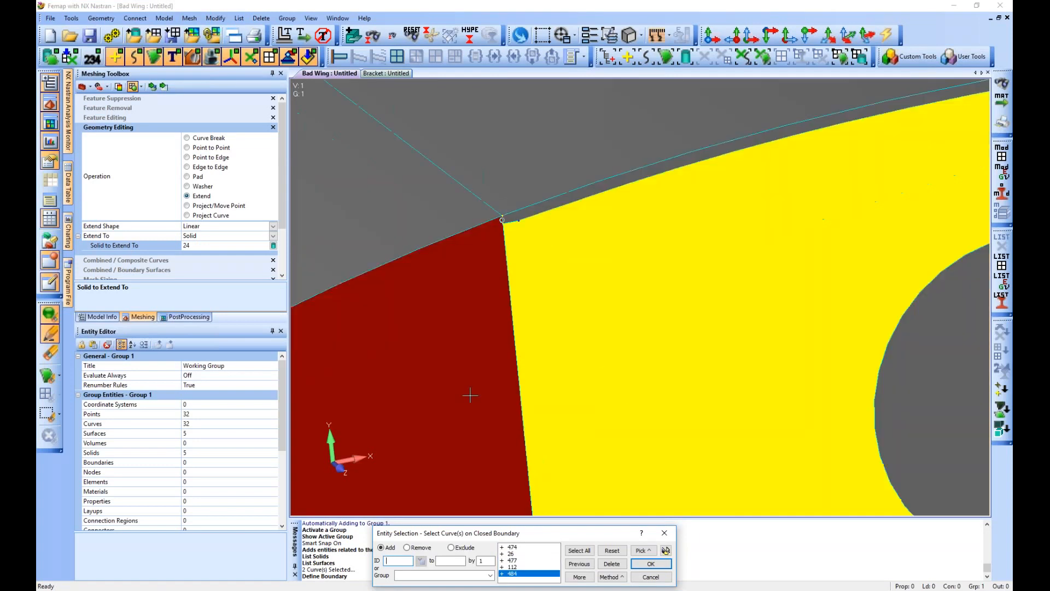
{"action": "scroll", "coordinate": [576, 376], "scroll_direction": "up", "scroll_amount": 5}
{"action": "left_click", "coordinate": [573, 366]}
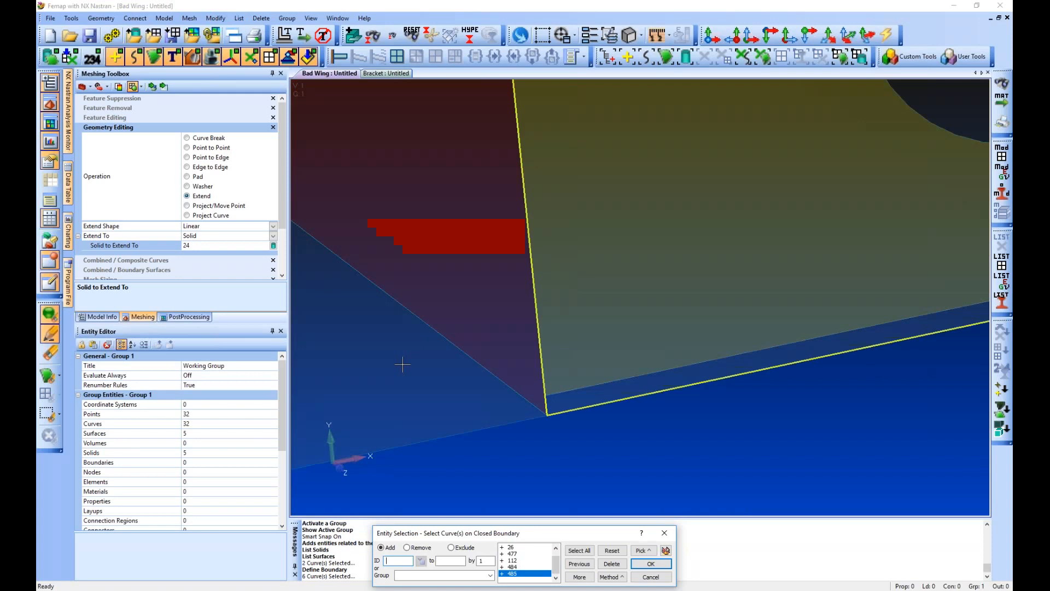
{"action": "scroll", "coordinate": [639, 287], "scroll_direction": "down", "scroll_amount": 6}
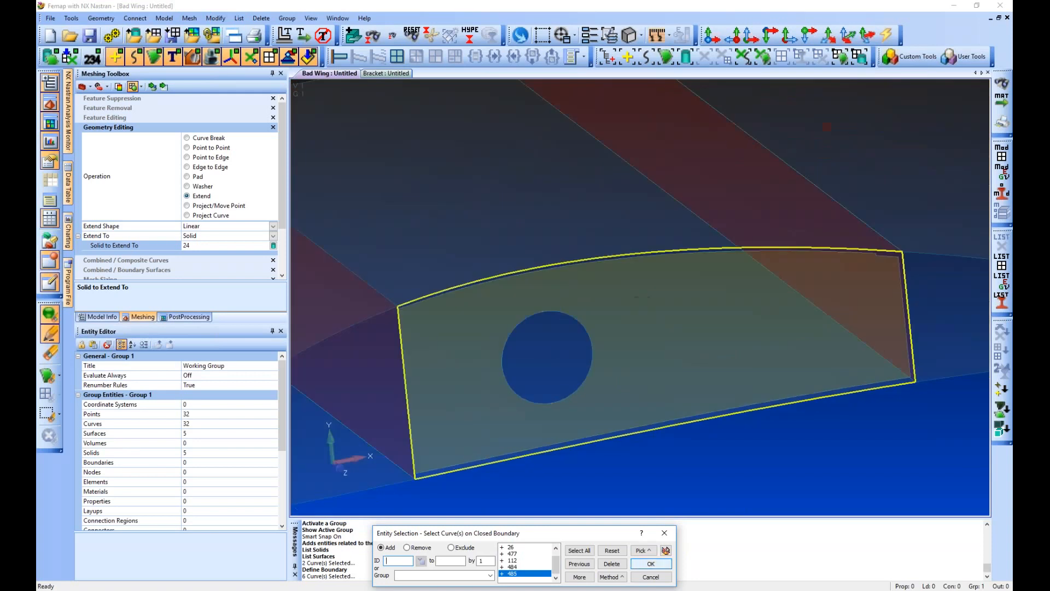
{"action": "left_click", "coordinate": [651, 564]}
{"action": "left_click", "coordinate": [650, 576]}
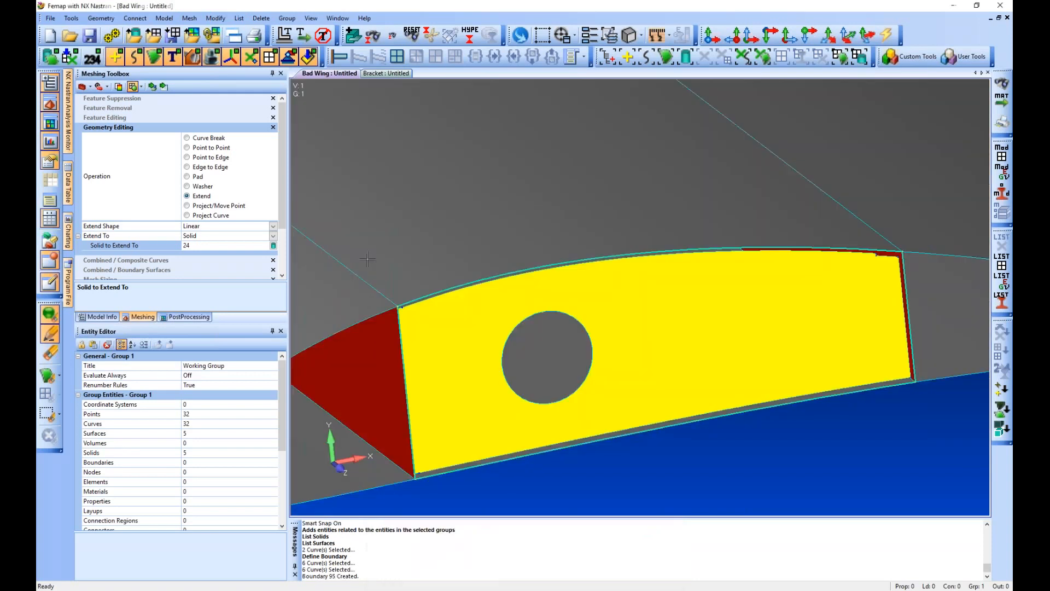
Convert the new boundary surface around the rib with Surface Convert, deleting the original surface
{"action": "left_click", "coordinate": [101, 18]}
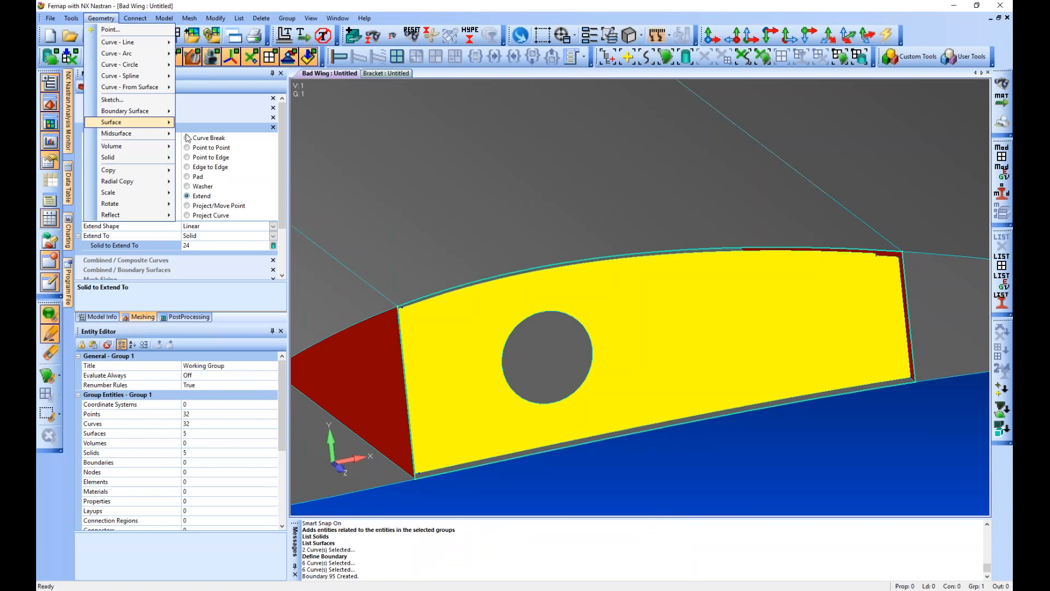
{"action": "mouse_move", "coordinate": [188, 138]}
{"action": "left_click", "coordinate": [205, 253]}
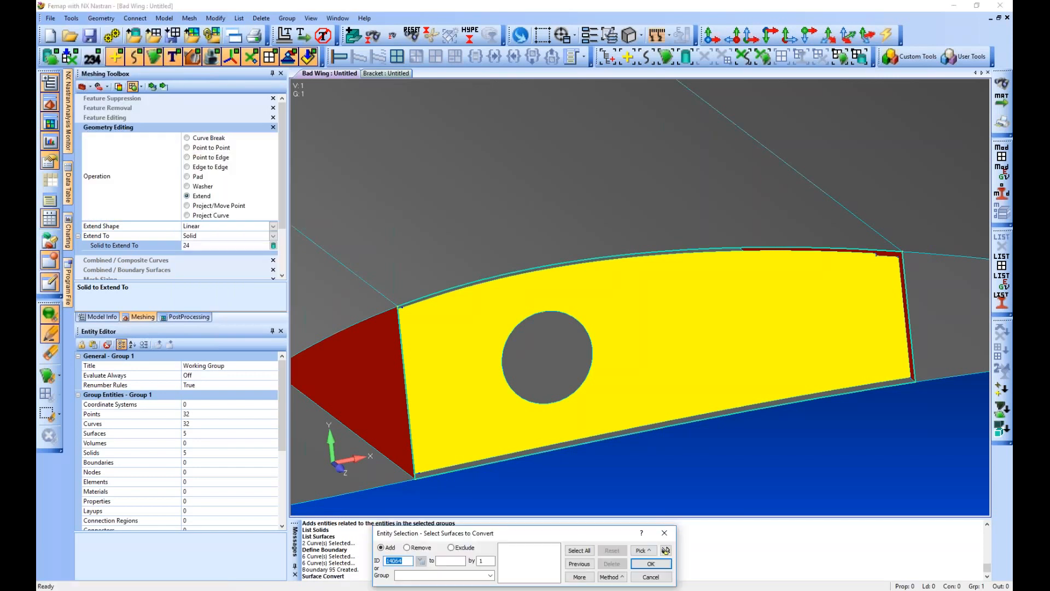
{"action": "left_click", "coordinate": [474, 315]}
{"action": "key", "text": "Return"}
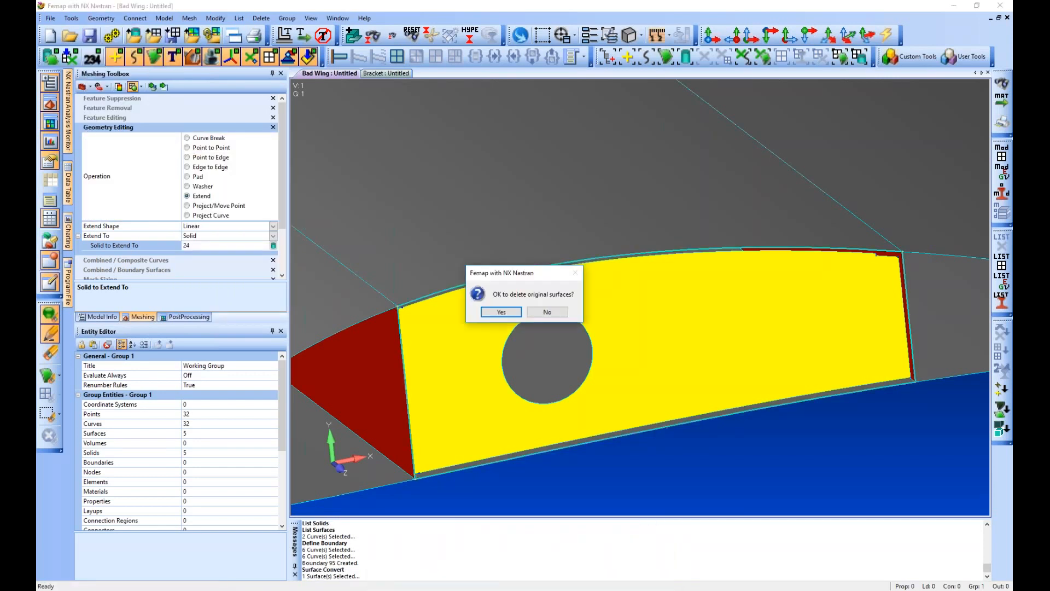
{"action": "left_click", "coordinate": [514, 310]}
{"action": "key", "text": "Return"}
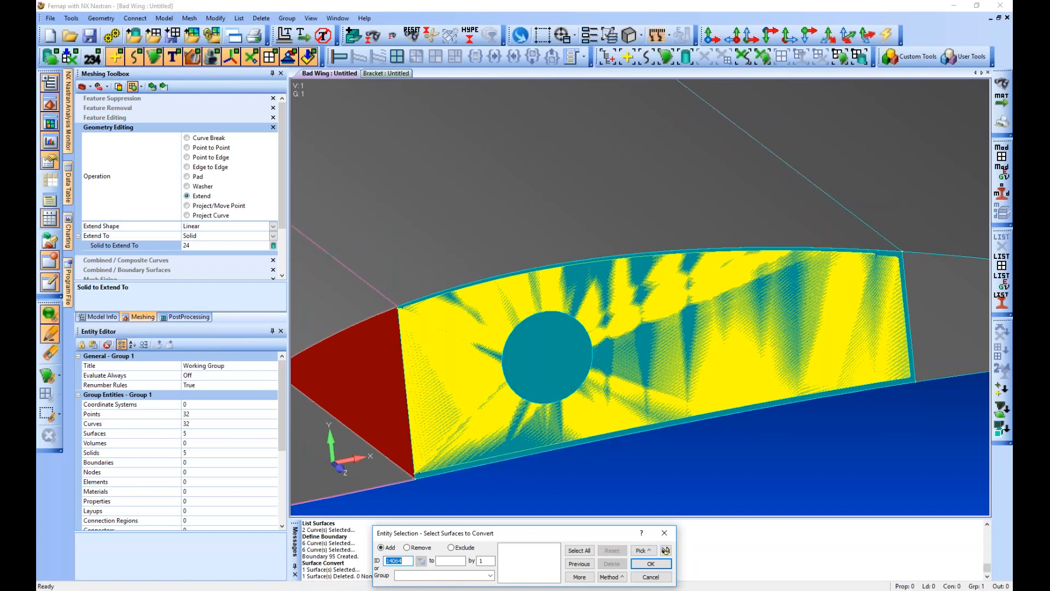
{"action": "key", "text": "Escape"}
Project the two circular hole curves of the yellow rib onto the newly converted surface between the spars
{"action": "scroll", "coordinate": [581, 385], "scroll_direction": "up", "scroll_amount": 2}
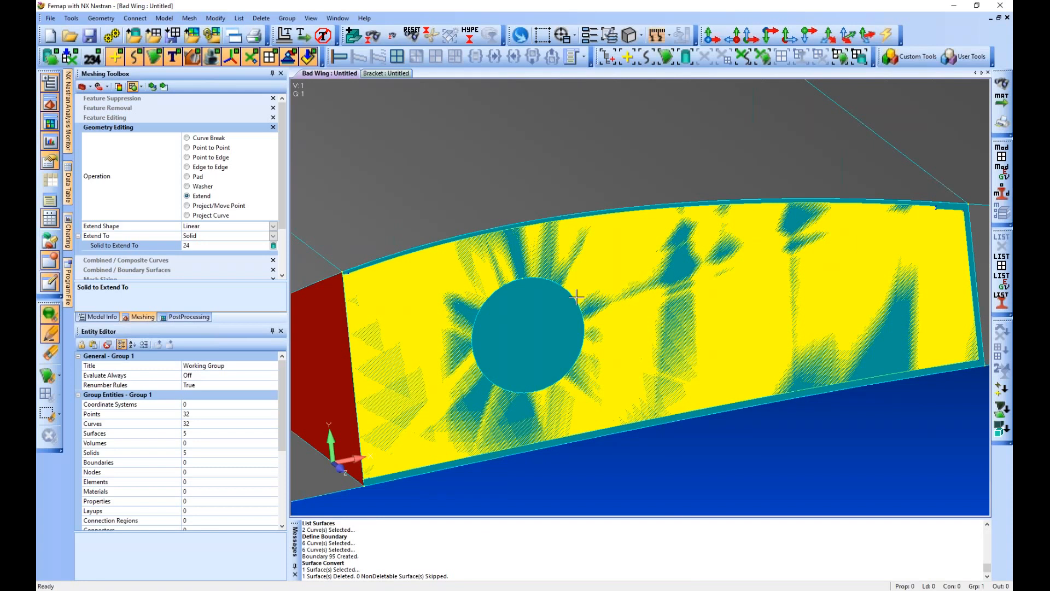
{"action": "left_click", "coordinate": [101, 19]}
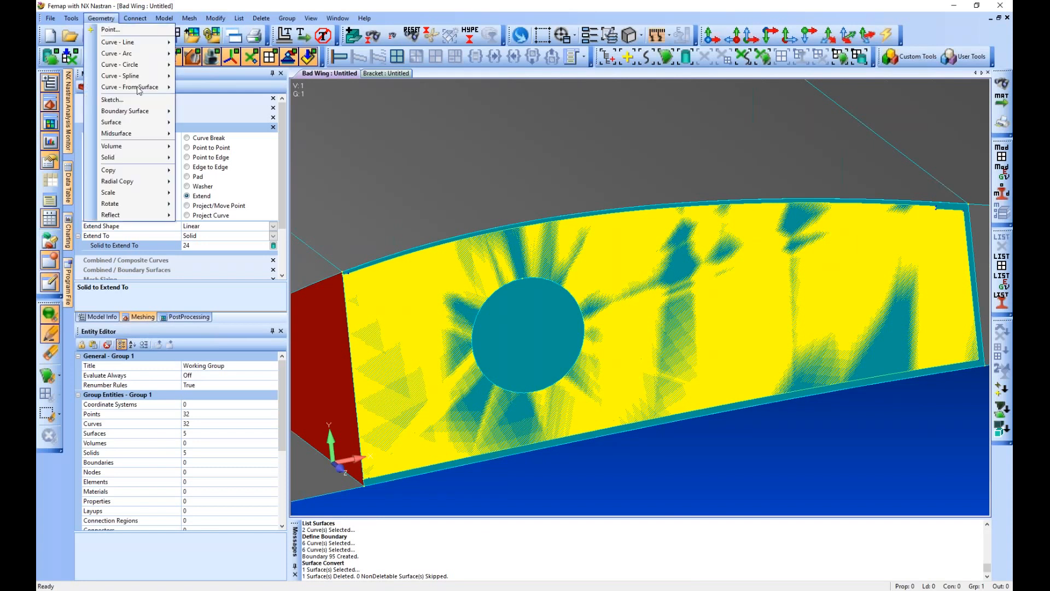
{"action": "mouse_move", "coordinate": [139, 90]}
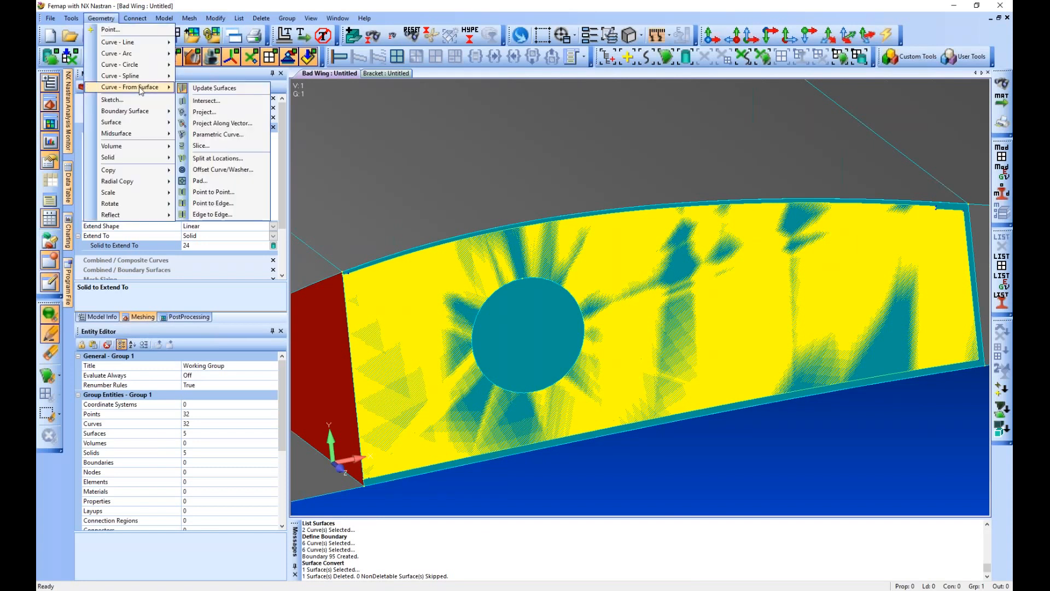
{"action": "left_click", "coordinate": [210, 113]}
{"action": "left_click", "coordinate": [427, 246]}
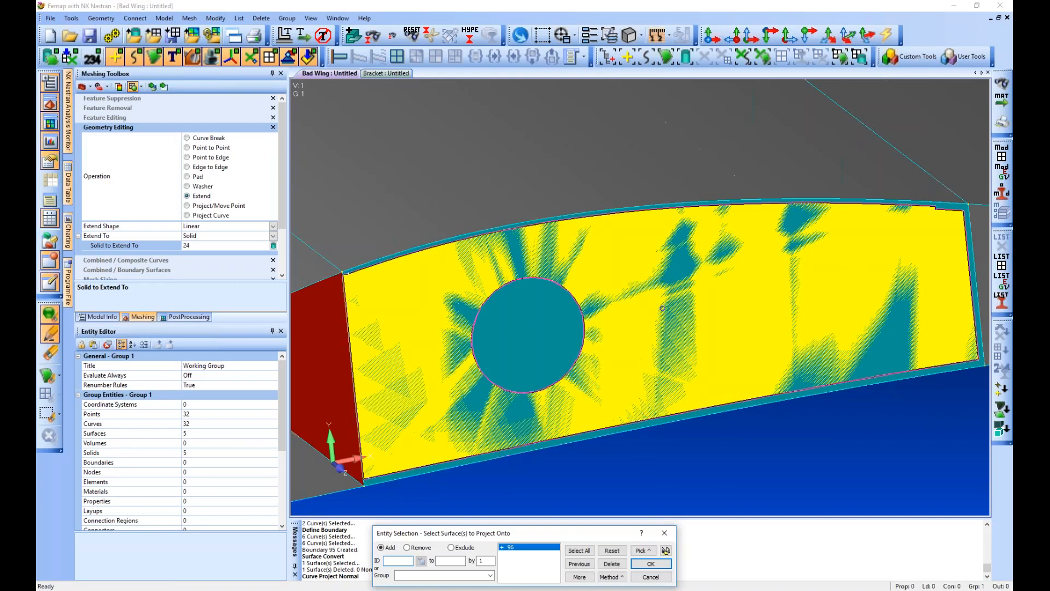
{"action": "left_click", "coordinate": [650, 563]}
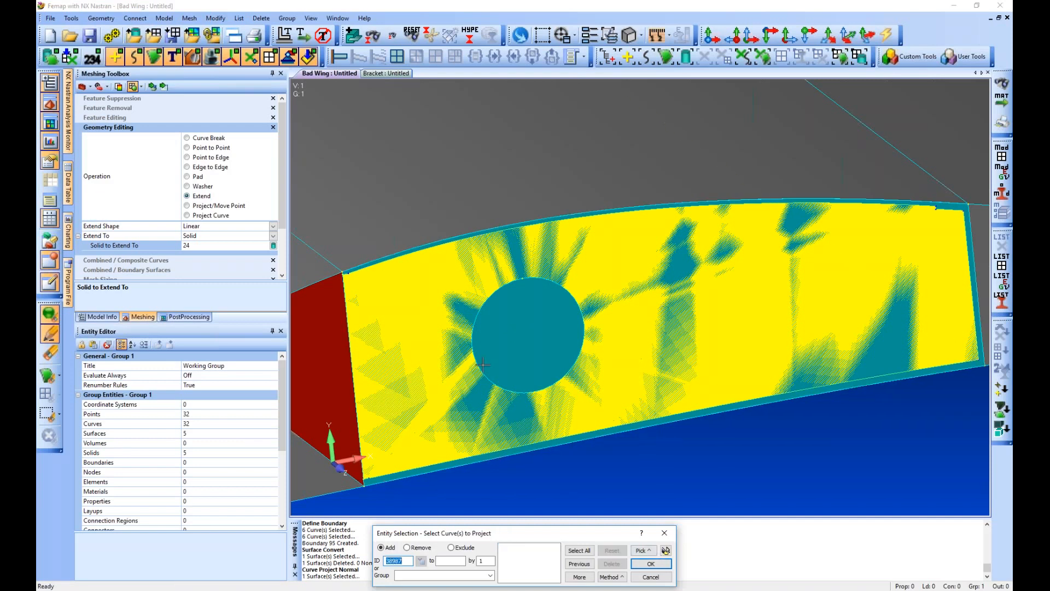
{"action": "left_click", "coordinate": [471, 345]}
{"action": "left_click", "coordinate": [472, 345]}
{"action": "left_click", "coordinate": [650, 564]}
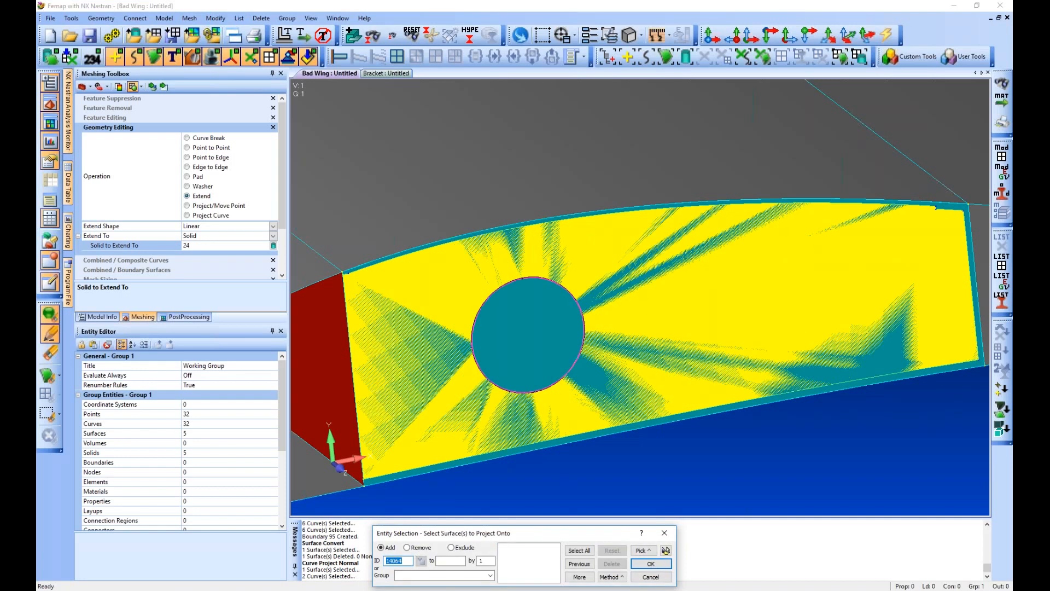
{"action": "left_click", "coordinate": [664, 533]}
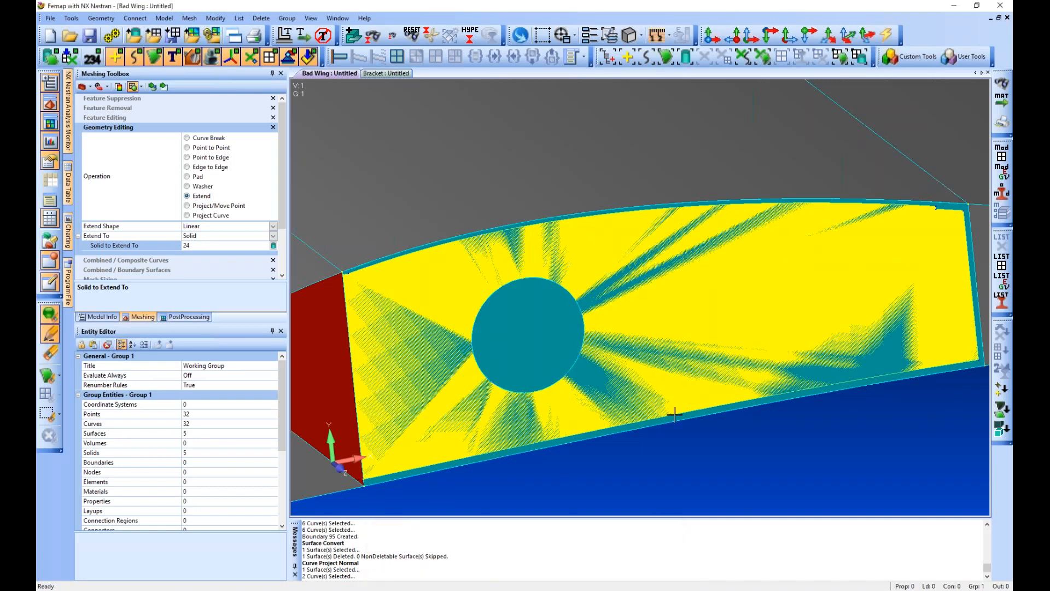
Delete the original yellow rib solid overlapping the new surface
{"action": "left_click", "coordinate": [267, 18]}
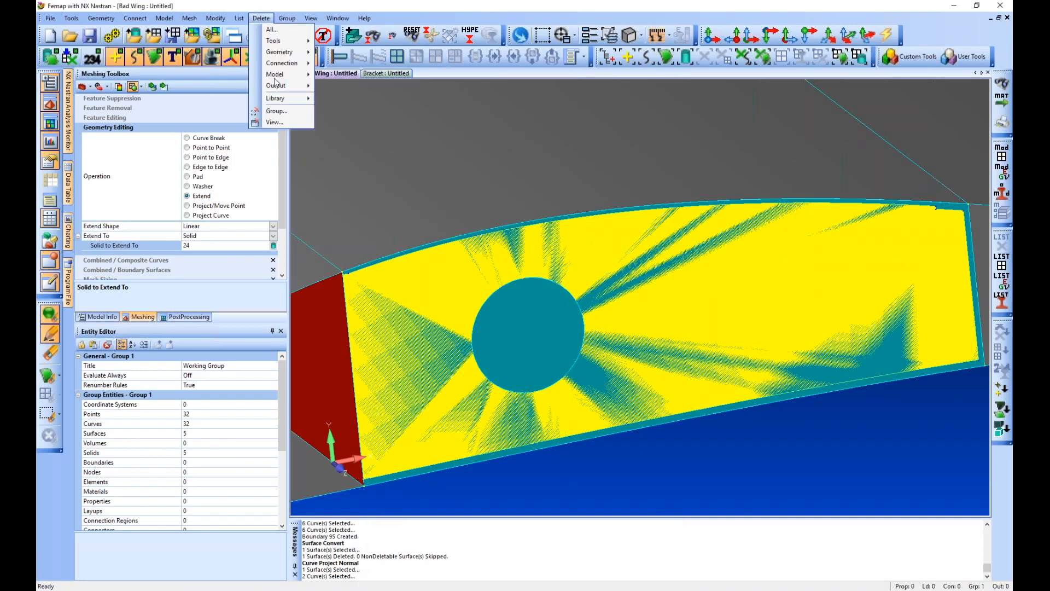
{"action": "mouse_move", "coordinate": [290, 52]}
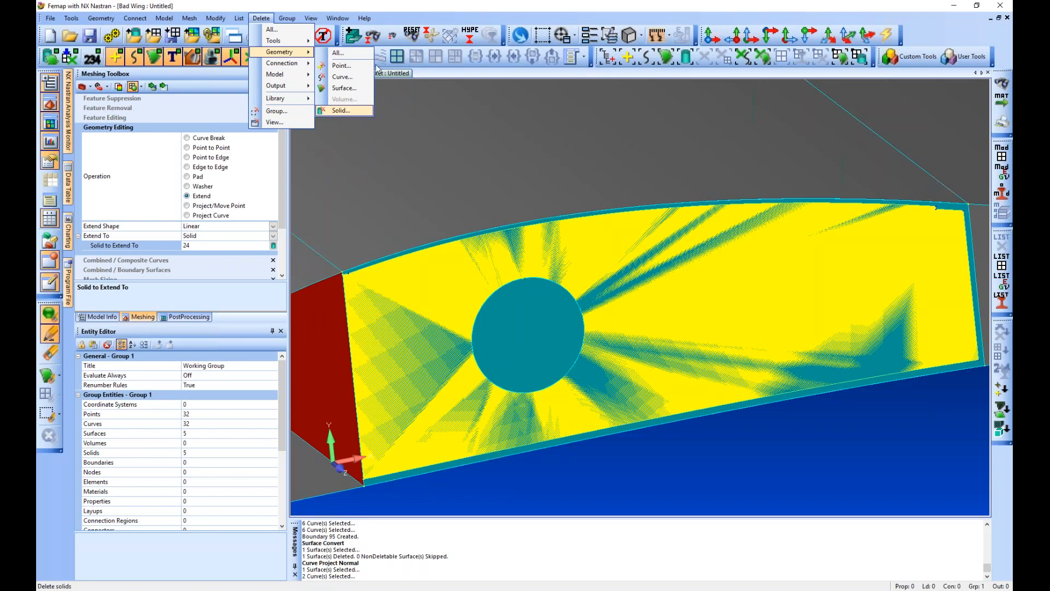
{"action": "left_click", "coordinate": [345, 110]}
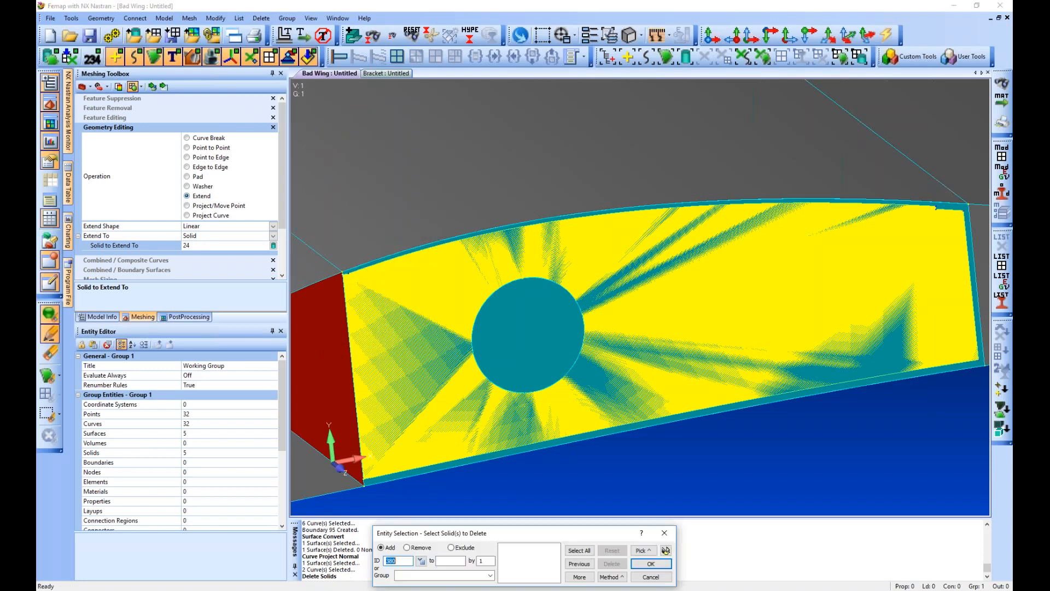
{"action": "left_click", "coordinate": [600, 396]}
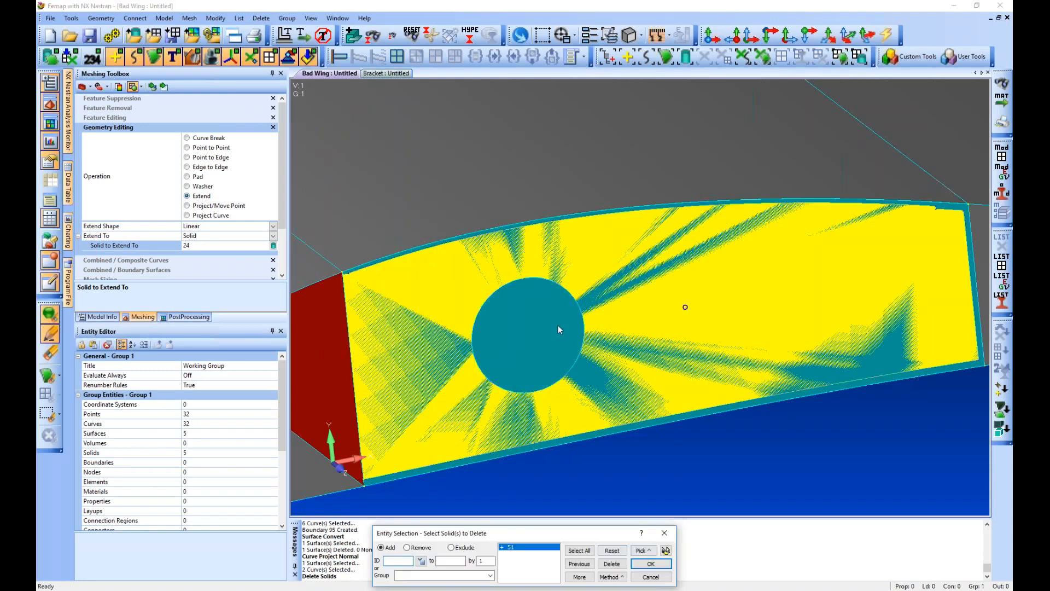
{"action": "key", "text": "Return"}
{"action": "key", "text": "Return"}
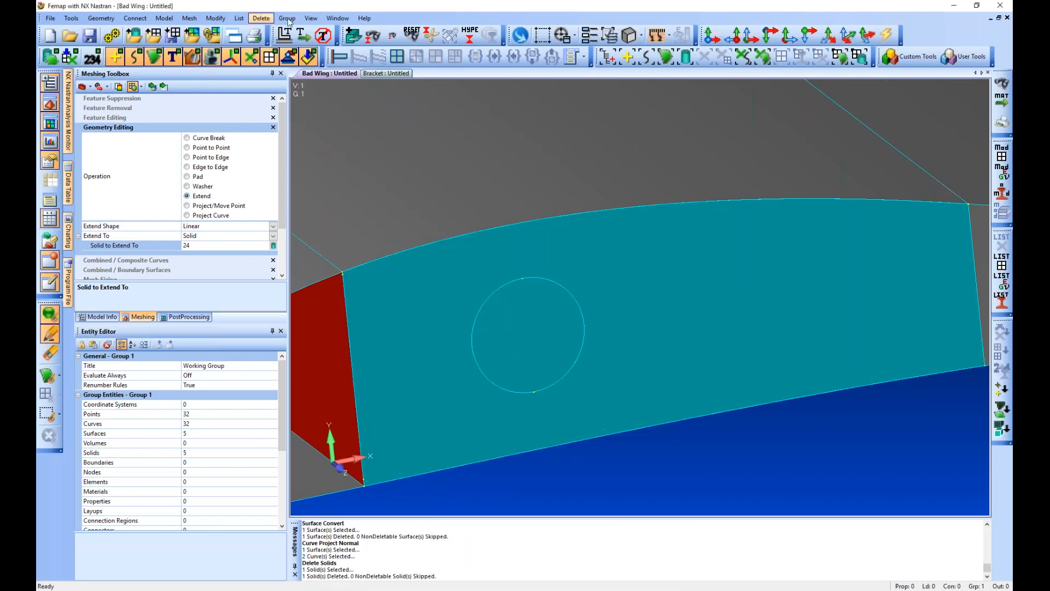
Delete the circular surface inside the projected hole outline to open the hole in the new rib
{"action": "left_click", "coordinate": [287, 19]}
{"action": "mouse_move", "coordinate": [282, 52]}
{"action": "left_click", "coordinate": [347, 85]}
{"action": "key", "text": "Return"}
{"action": "key", "text": "Return"}
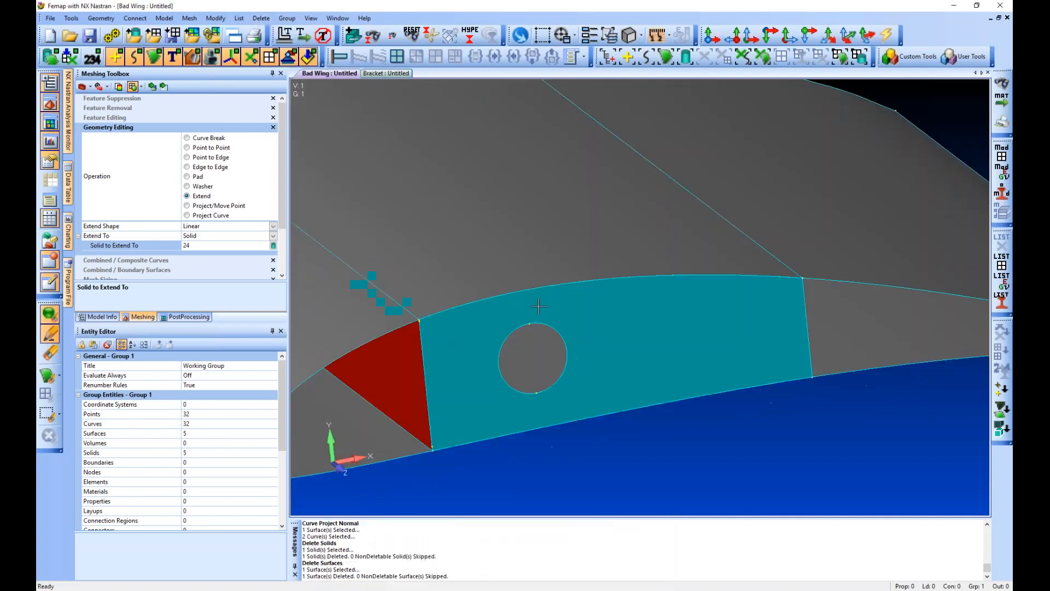
Create a boundary surface around the yellow rib at the opposite end from the upper and lower skin curves and both spar edges
{"action": "mouse_move", "coordinate": [538, 306]}
{"action": "middle_mouse_down"}
{"action": "mouse_move", "coordinate": [452, 339]}
{"action": "mouse_move", "coordinate": [526, 315]}
{"action": "middle_mouse_up"}
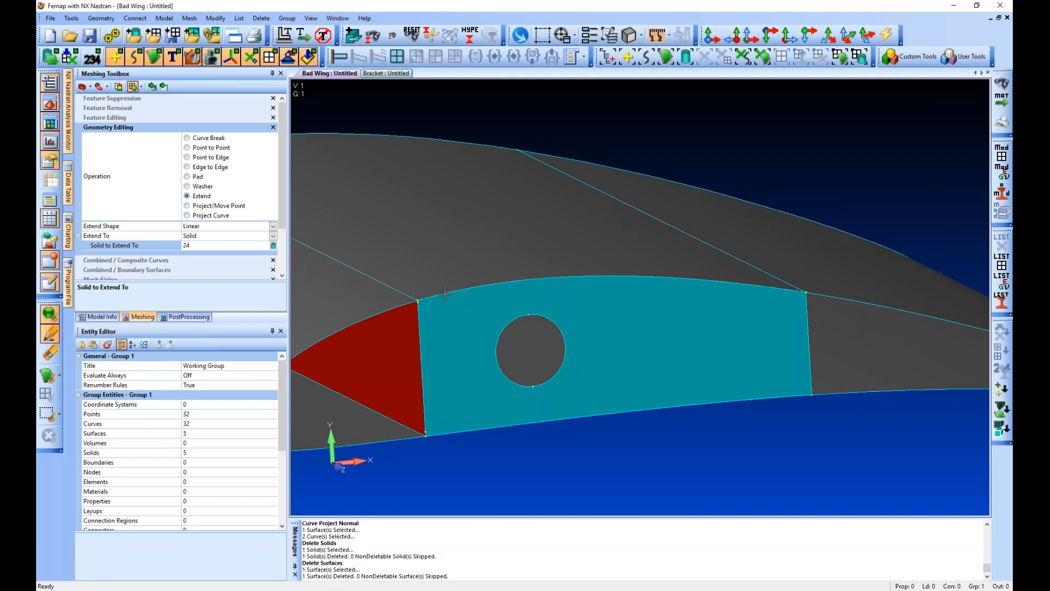
{"action": "scroll", "coordinate": [613, 358], "scroll_direction": "down", "scroll_amount": 5}
{"action": "middle_click_drag", "start_coordinate": [613, 358], "coordinate": [407, 407]}
{"action": "scroll", "coordinate": [407, 407], "scroll_direction": "up", "scroll_amount": 5}
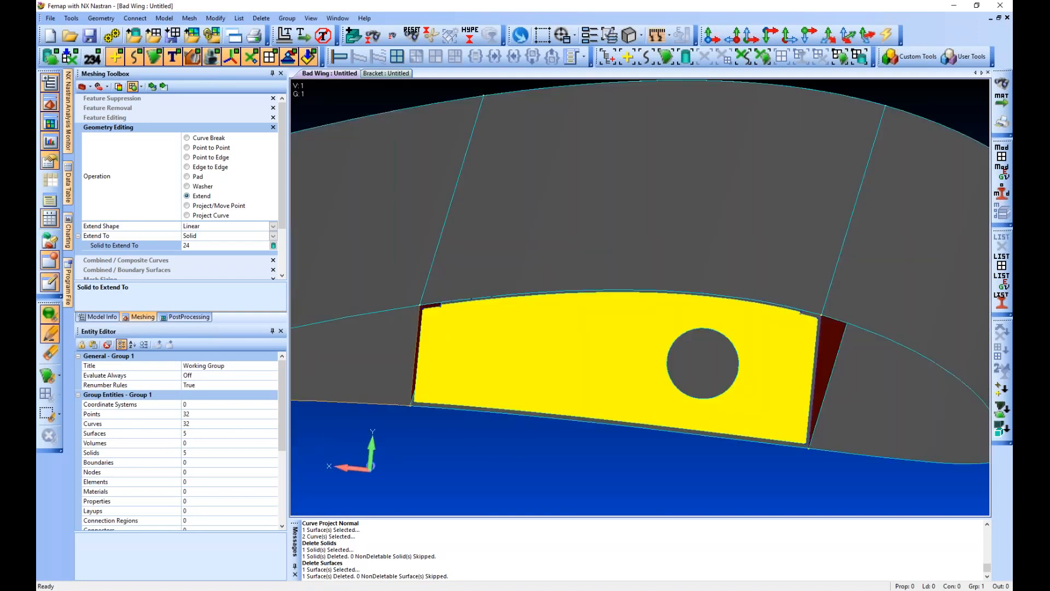
{"action": "left_click", "coordinate": [101, 18]}
{"action": "mouse_move", "coordinate": [158, 111]}
{"action": "left_click", "coordinate": [211, 111]}
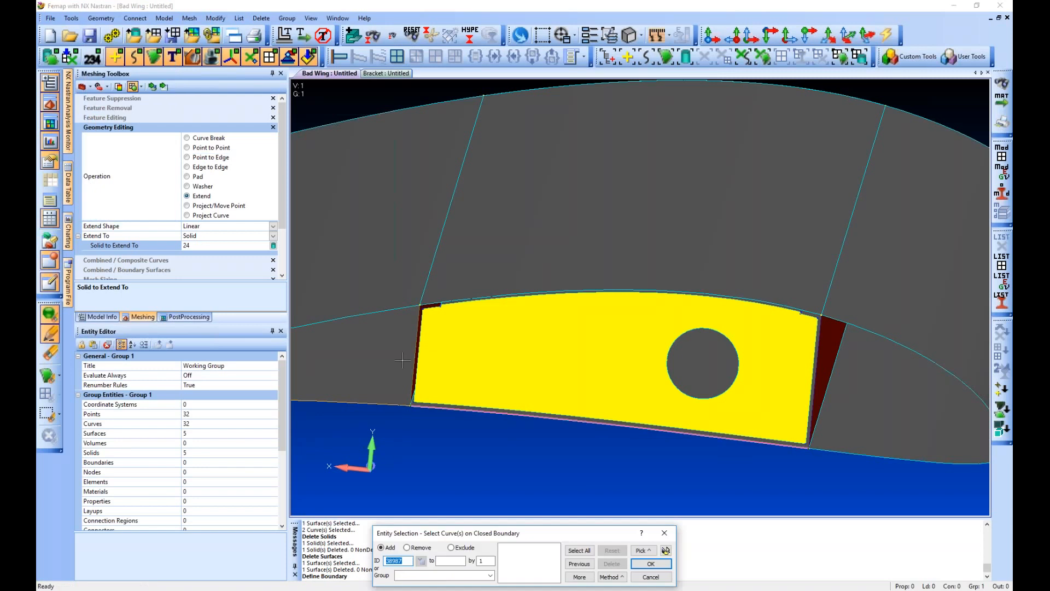
{"action": "left_click", "coordinate": [609, 423]}
{"action": "left_click", "coordinate": [525, 299]}
{"action": "left_click", "coordinate": [829, 374]}
{"action": "left_click", "coordinate": [828, 374]}
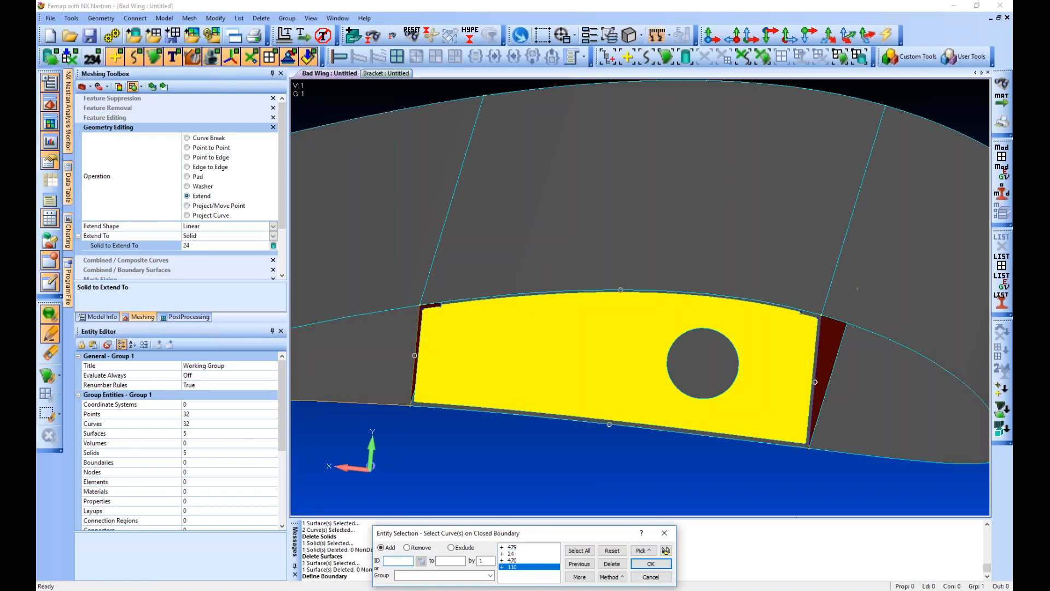
{"action": "left_click", "coordinate": [651, 563]}
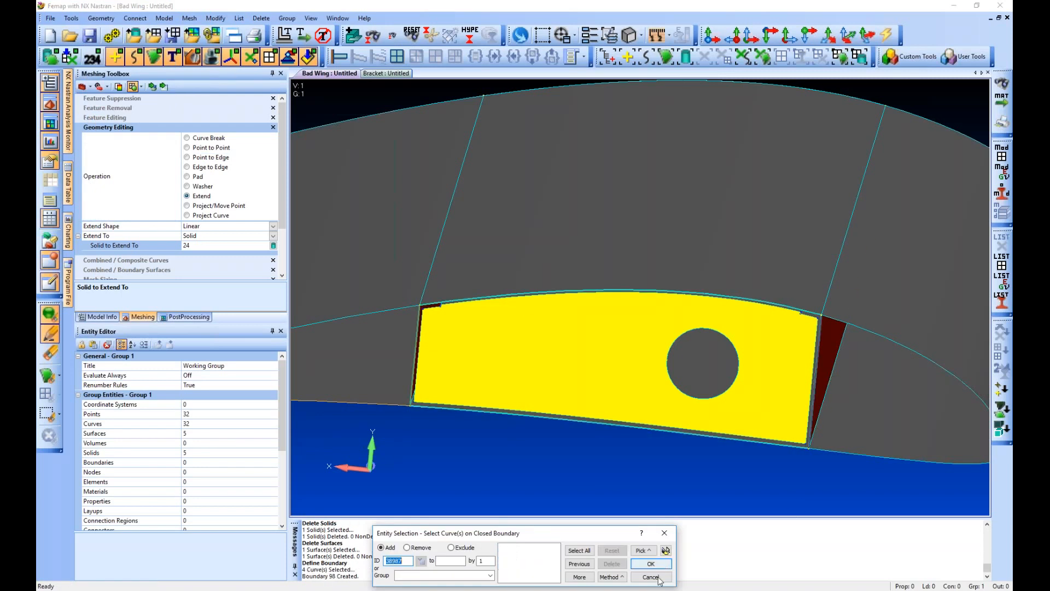
{"action": "left_click", "coordinate": [651, 577]}
Convert the opposite-end boundary surface with Surface Convert, deleting the original surface
{"action": "left_click", "coordinate": [102, 18]}
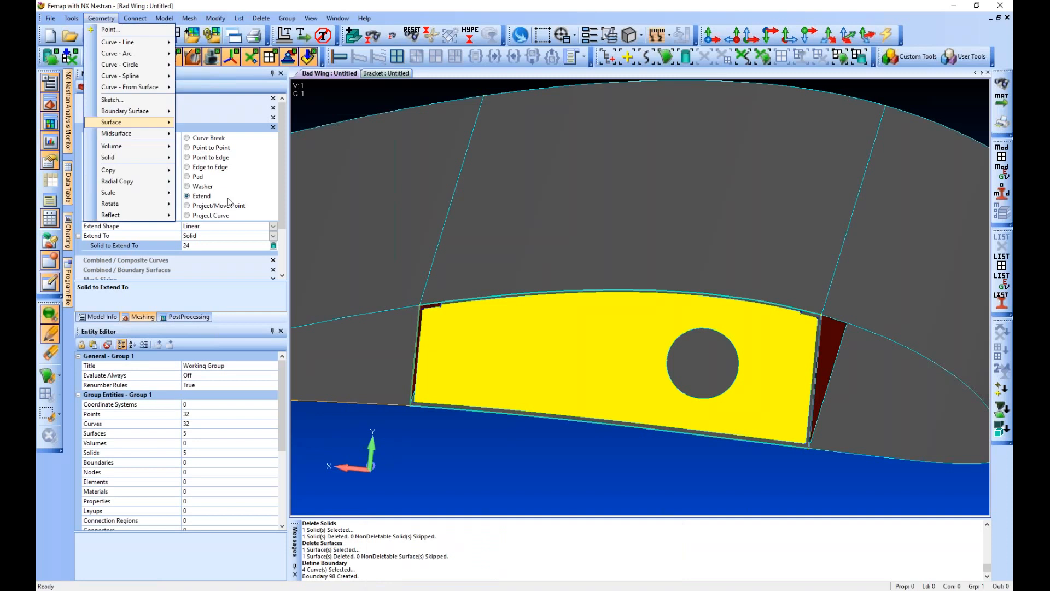
{"action": "mouse_move", "coordinate": [129, 122]}
{"action": "left_click", "coordinate": [206, 253]}
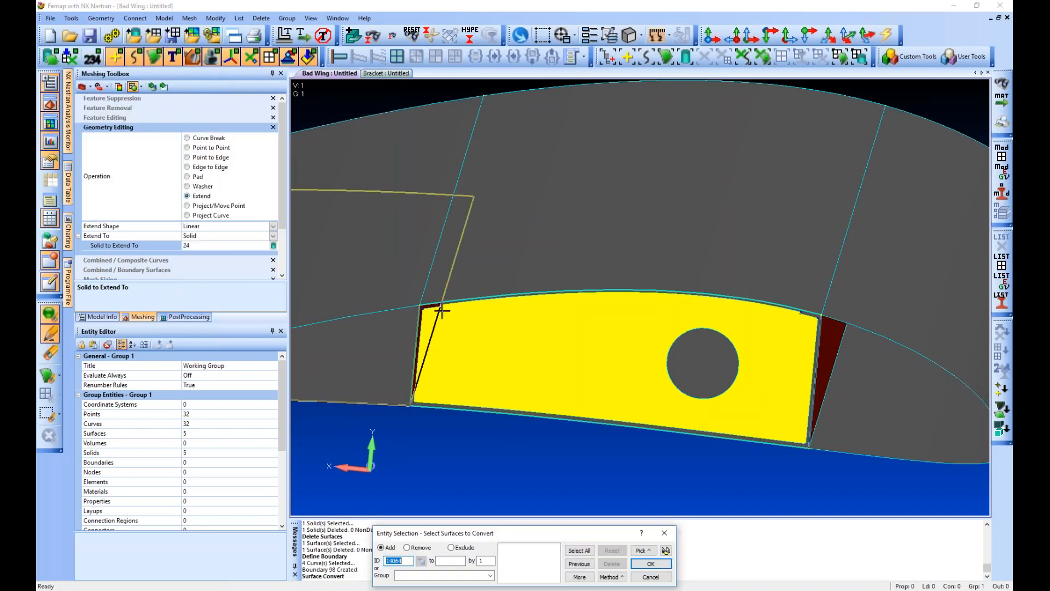
{"action": "left_click", "coordinate": [651, 563]}
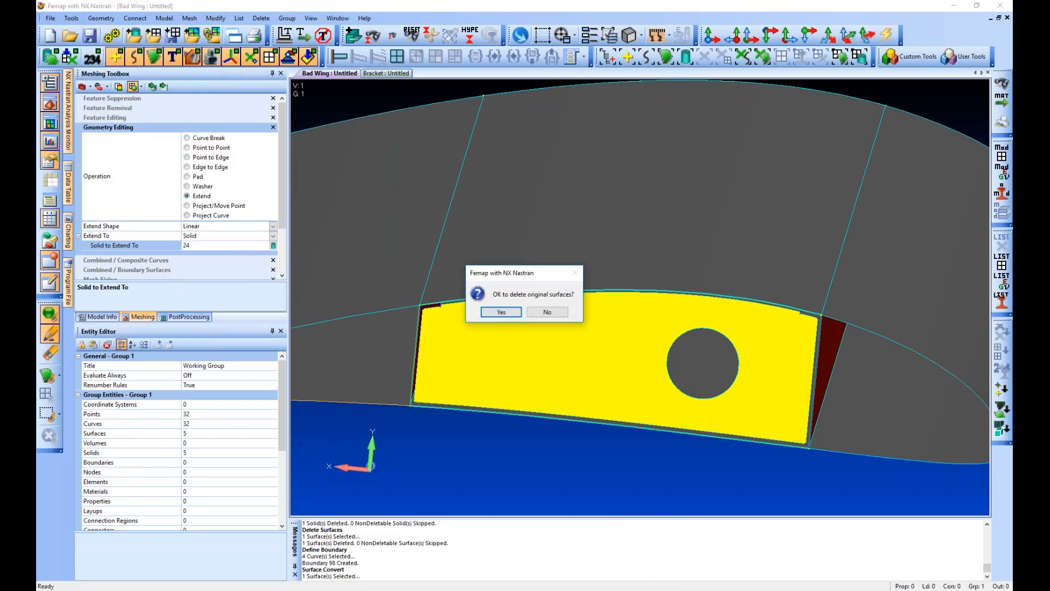
{"action": "left_click", "coordinate": [501, 312]}
{"action": "key", "text": "Escape"}
Project the opposite-end yellow rib's two hole curves onto the converted surface
{"action": "left_click", "coordinate": [102, 18]}
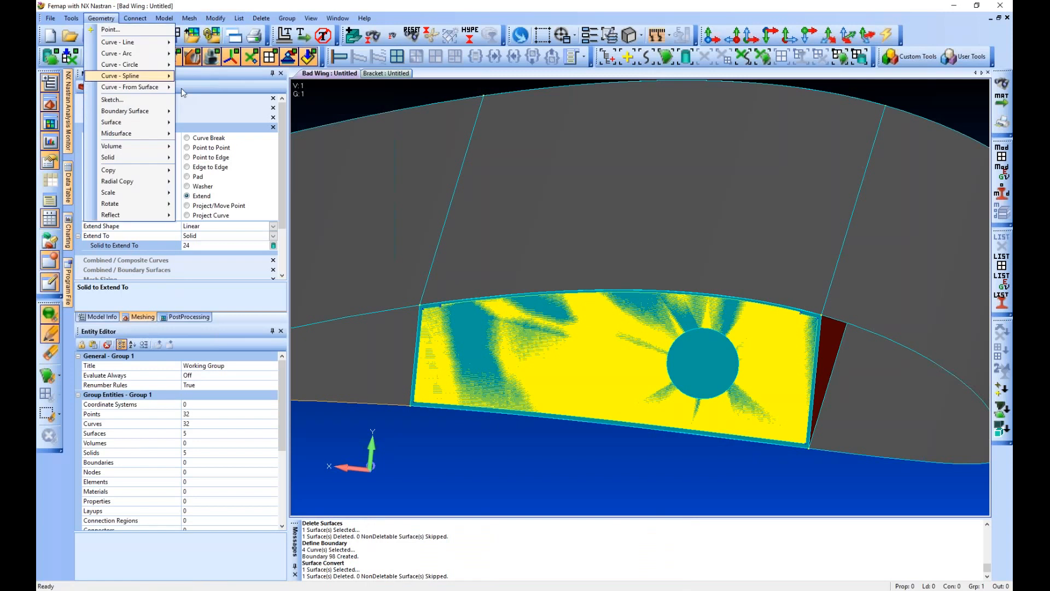
{"action": "mouse_move", "coordinate": [137, 87]}
{"action": "left_click", "coordinate": [204, 111]}
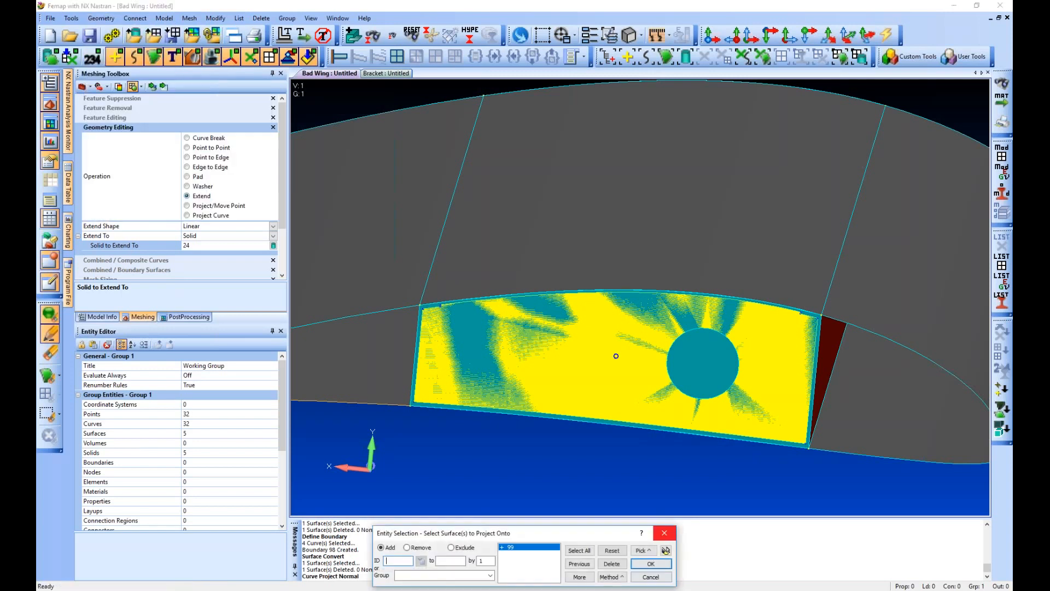
{"action": "key", "text": "Return"}
{"action": "left_click", "coordinate": [694, 393]}
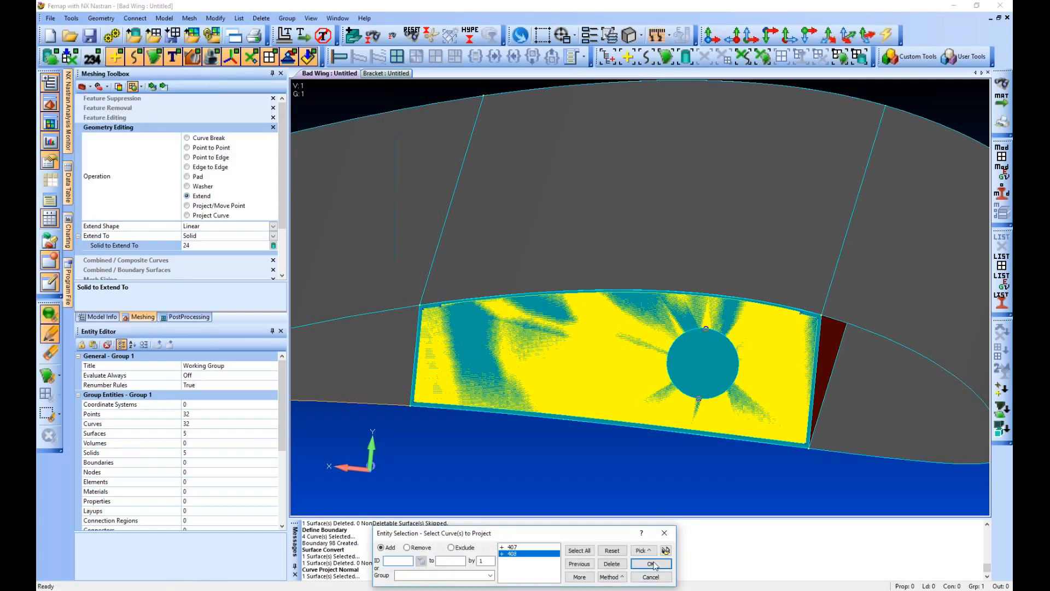
{"action": "left_click", "coordinate": [650, 564]}
{"action": "key", "text": "Escape"}
Delete the original yellow rib solid at the opposite end of the wing section
{"action": "right_click", "coordinate": [253, 23]}
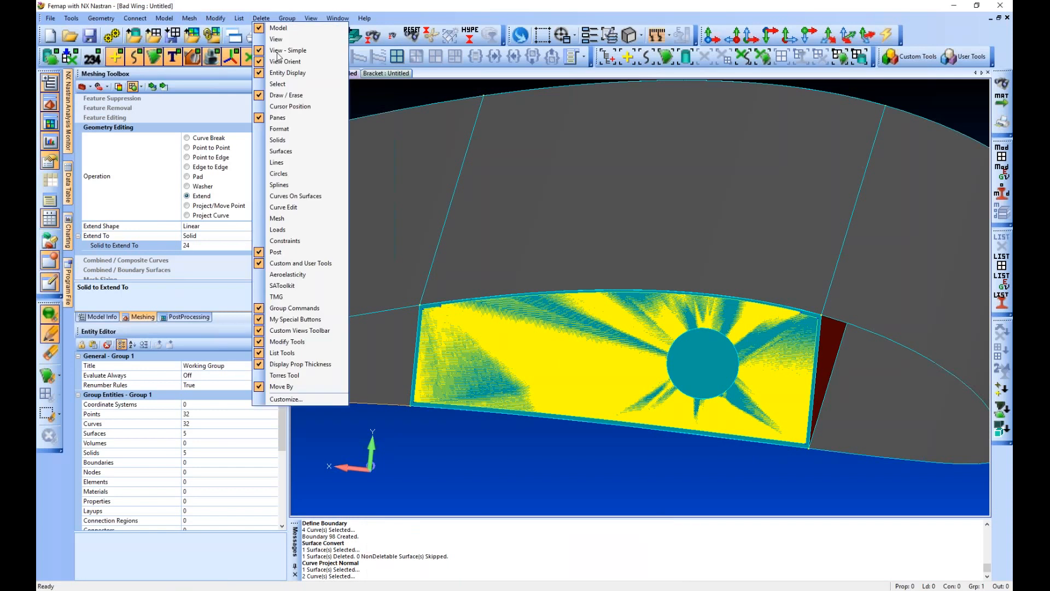
{"action": "left_click", "coordinate": [261, 18]}
{"action": "mouse_move", "coordinate": [280, 52]}
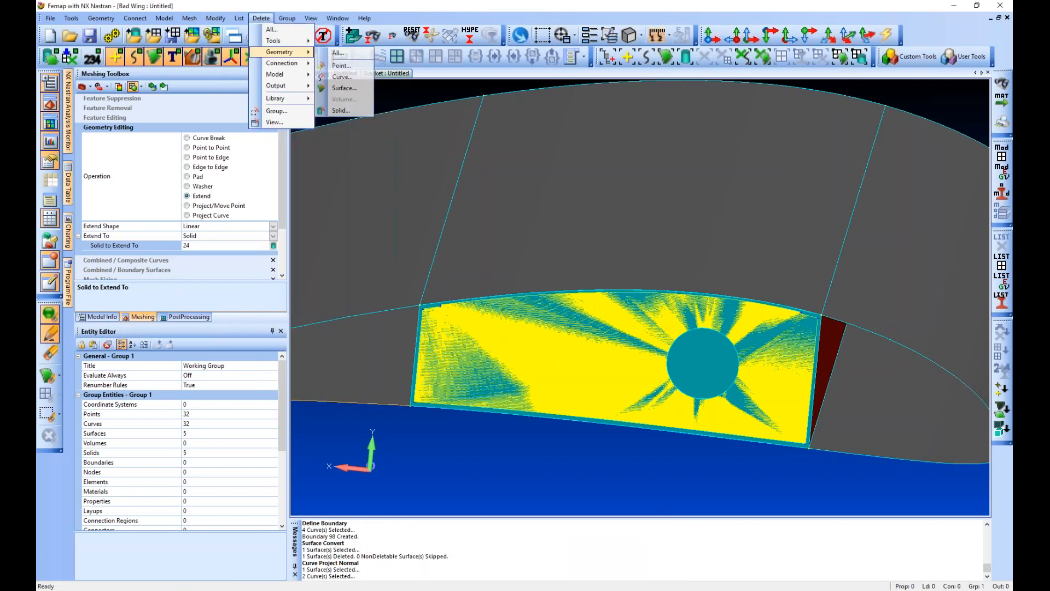
{"action": "left_click", "coordinate": [341, 111]}
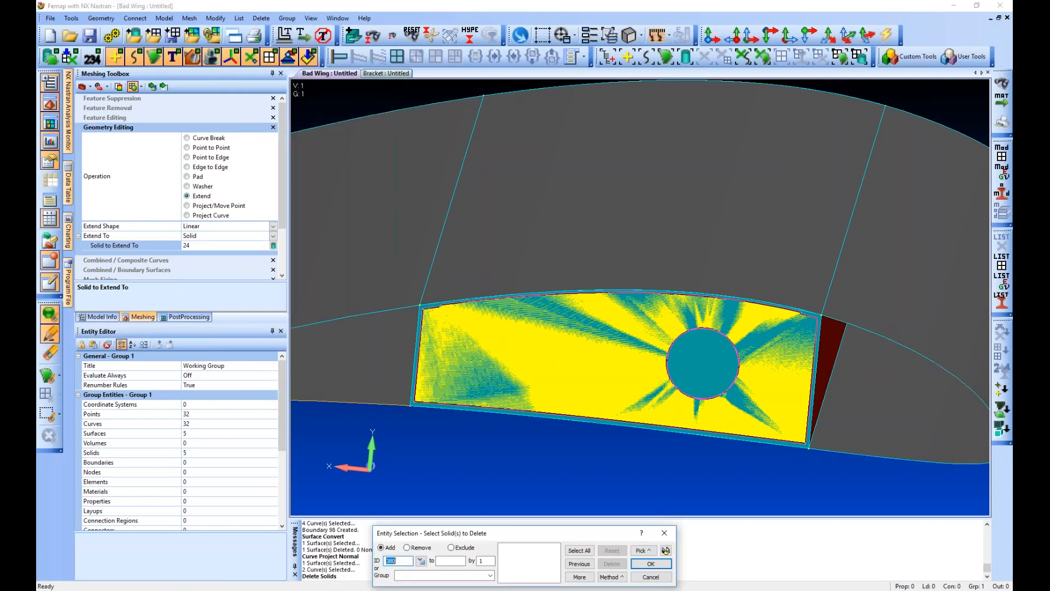
{"action": "left_click", "coordinate": [650, 563]}
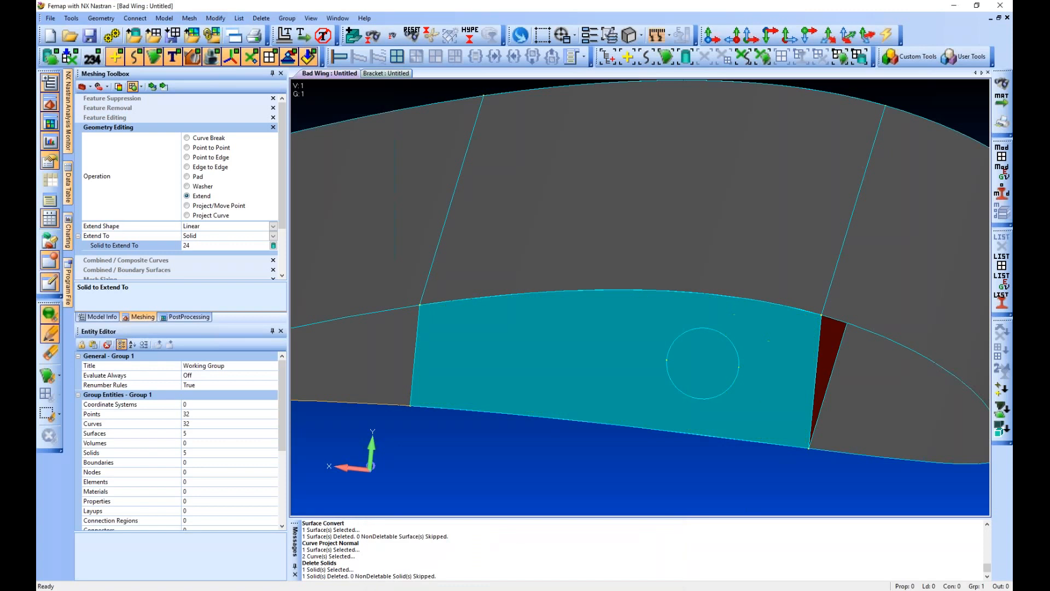
Delete the circular surface inside the opposite-end rib's projected hole outline
{"action": "left_click", "coordinate": [261, 18]}
{"action": "mouse_move", "coordinate": [279, 52]}
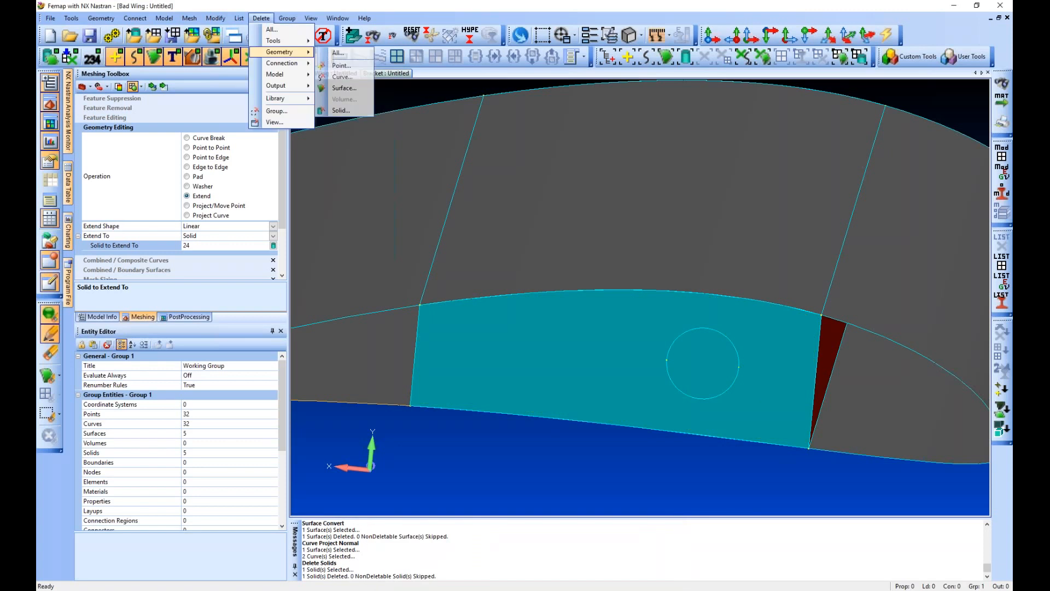
{"action": "left_click", "coordinate": [343, 88]}
{"action": "left_click", "coordinate": [702, 364]}
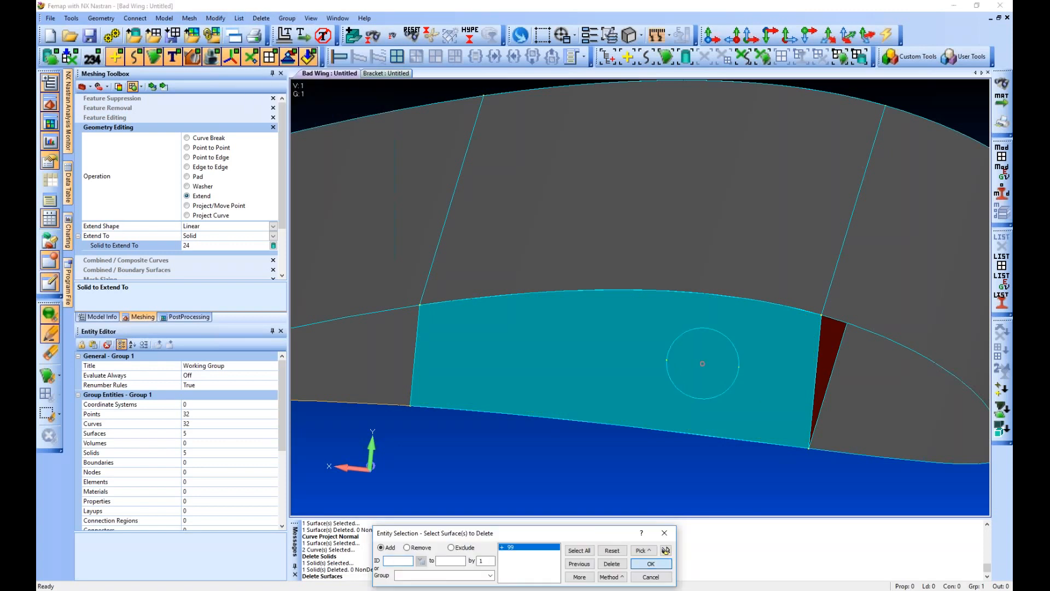
{"action": "key", "text": "Return"}
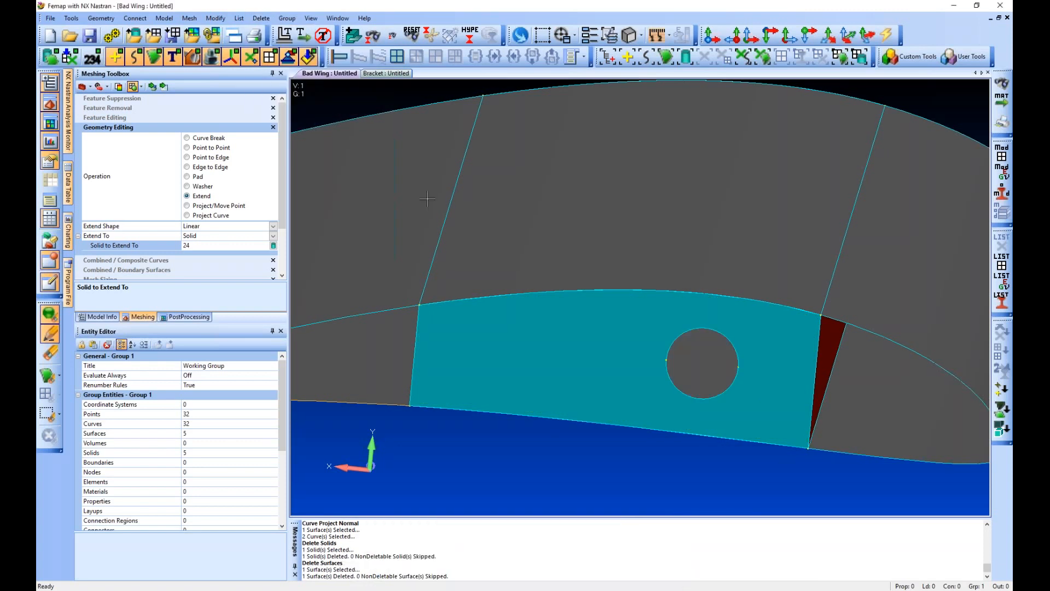
Examine the rebuilt opposite-end rib's fit with the skin and spars, and the open nose bay beside it
{"action": "scroll", "coordinate": [427, 199], "scroll_direction": "down", "scroll_amount": 3}
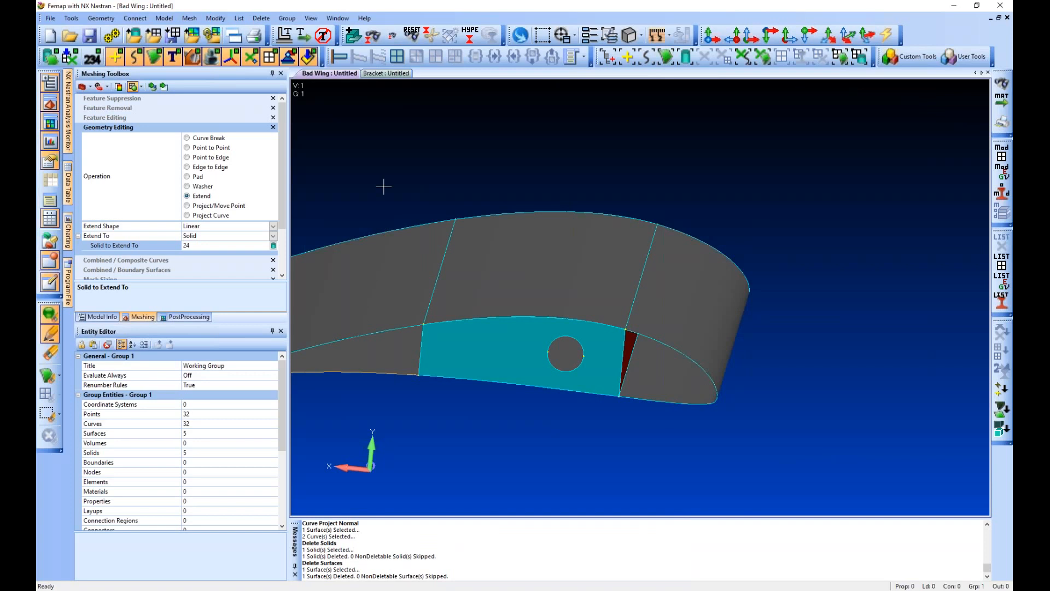
{"action": "middle_click_drag", "start_coordinate": [564, 198], "coordinate": [741, 155], "text": "ctrl"}
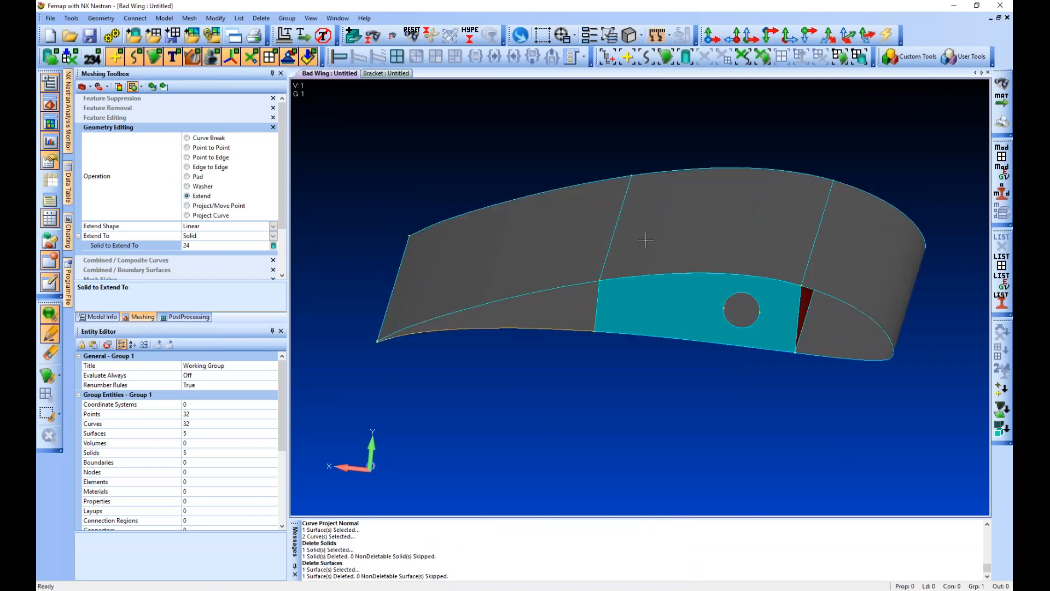
{"action": "middle_click_drag", "start_coordinate": [645, 239], "coordinate": [648, 377]}
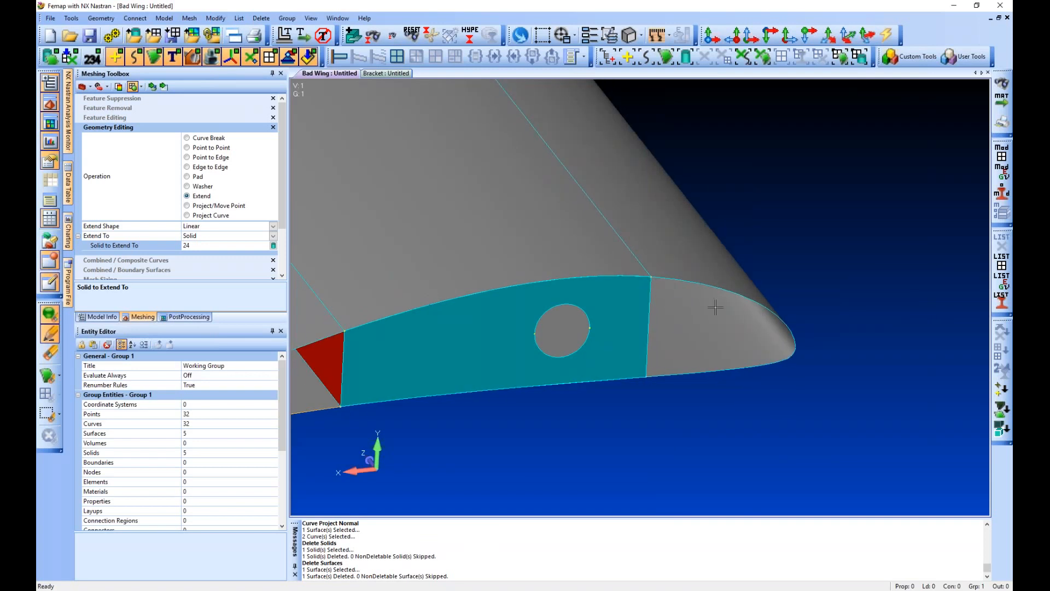
{"action": "middle_click_drag", "start_coordinate": [715, 307], "coordinate": [710, 306], "text": "ctrl"}
{"action": "middle_click_drag", "start_coordinate": [627, 275], "coordinate": [535, 256], "text": "ctrl"}
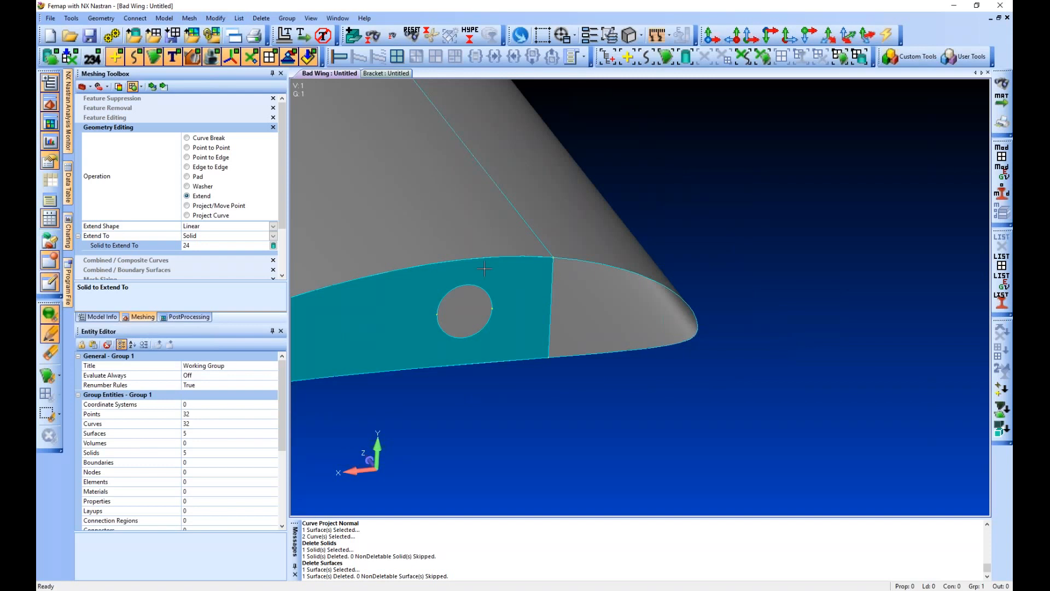
Create a boundary surface from the nose skin curve and the spar edge to close the rib's nose bay at this end
{"action": "left_click", "coordinate": [101, 18]}
{"action": "mouse_move", "coordinate": [120, 111]}
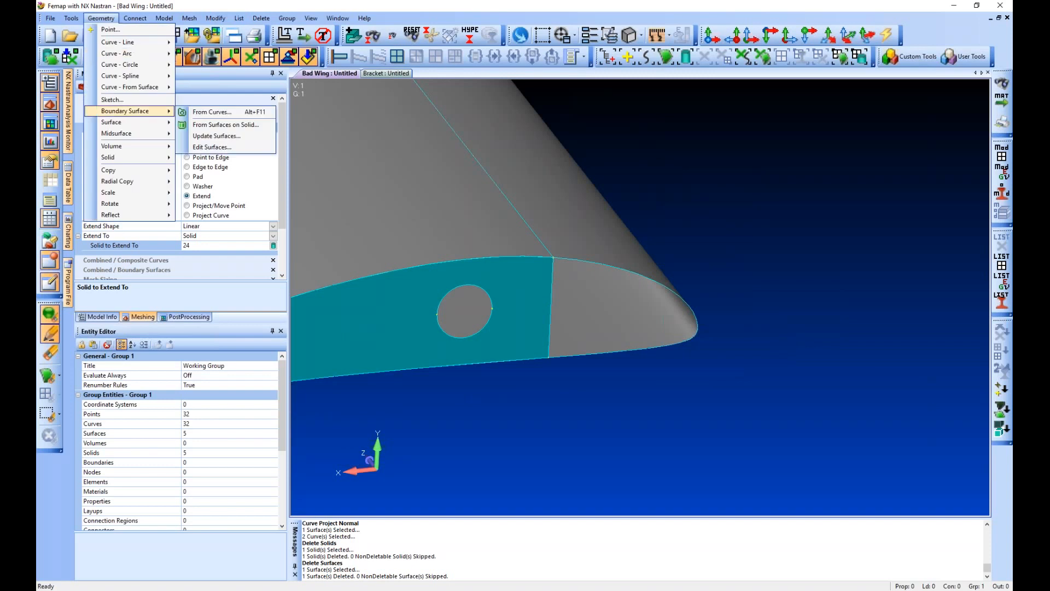
{"action": "left_click", "coordinate": [211, 112]}
{"action": "left_click", "coordinate": [695, 316]}
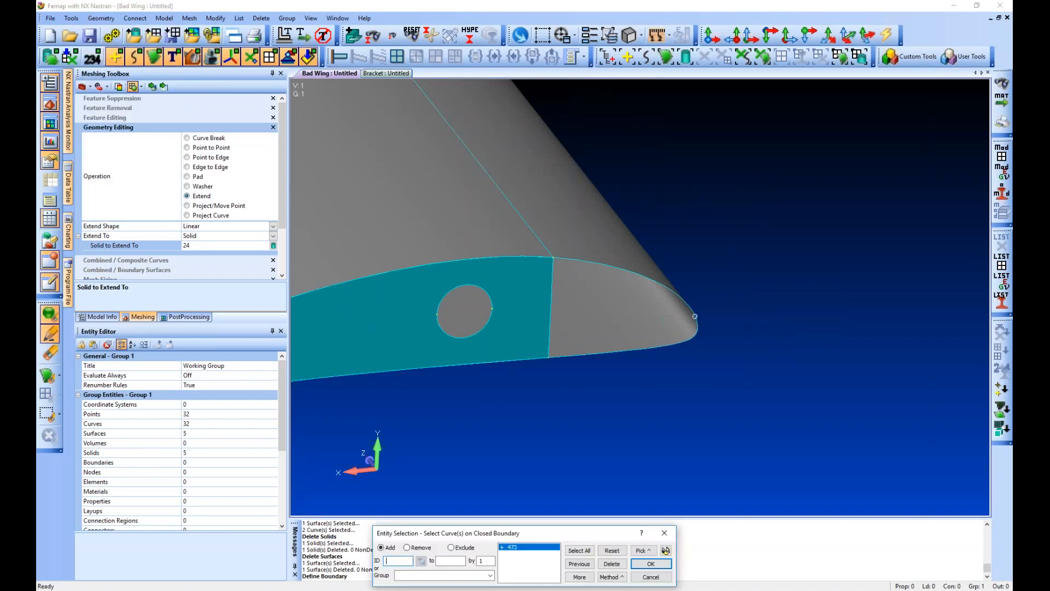
{"action": "left_click", "coordinate": [550, 308]}
{"action": "key", "text": "Return"}
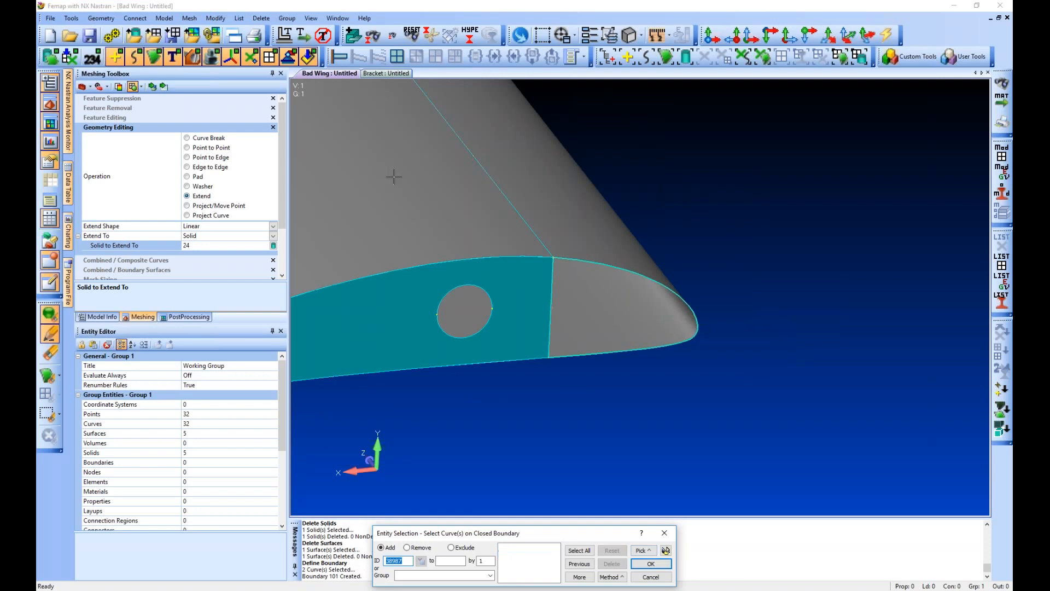
Create a boundary surface across the nose bay at the other rib from the nose skin curve and the three spar-edge curves
{"action": "scroll", "coordinate": [392, 176], "scroll_direction": "down", "scroll_amount": 3}
{"action": "middle_click_drag", "start_coordinate": [392, 175], "coordinate": [644, 356]}
{"action": "scroll", "coordinate": [523, 240], "scroll_direction": "up", "scroll_amount": 3}
{"action": "left_click", "coordinate": [523, 241]}
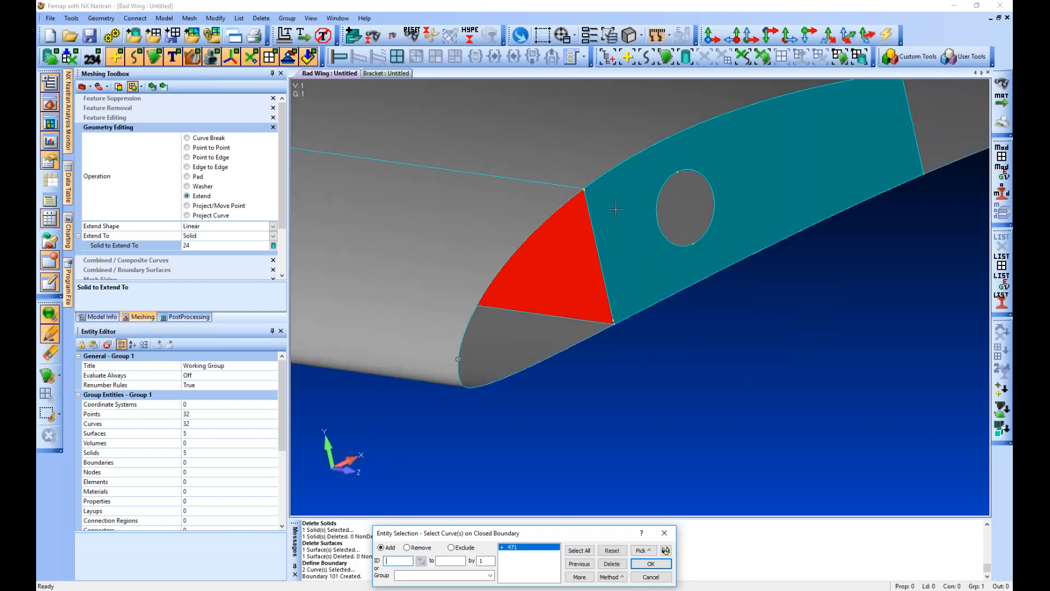
{"action": "scroll", "coordinate": [615, 209], "scroll_direction": "up", "scroll_amount": 3}
{"action": "scroll", "coordinate": [616, 210], "scroll_direction": "up", "scroll_amount": 2}
{"action": "left_click", "coordinate": [584, 200]}
{"action": "right_click", "coordinate": [584, 202]}
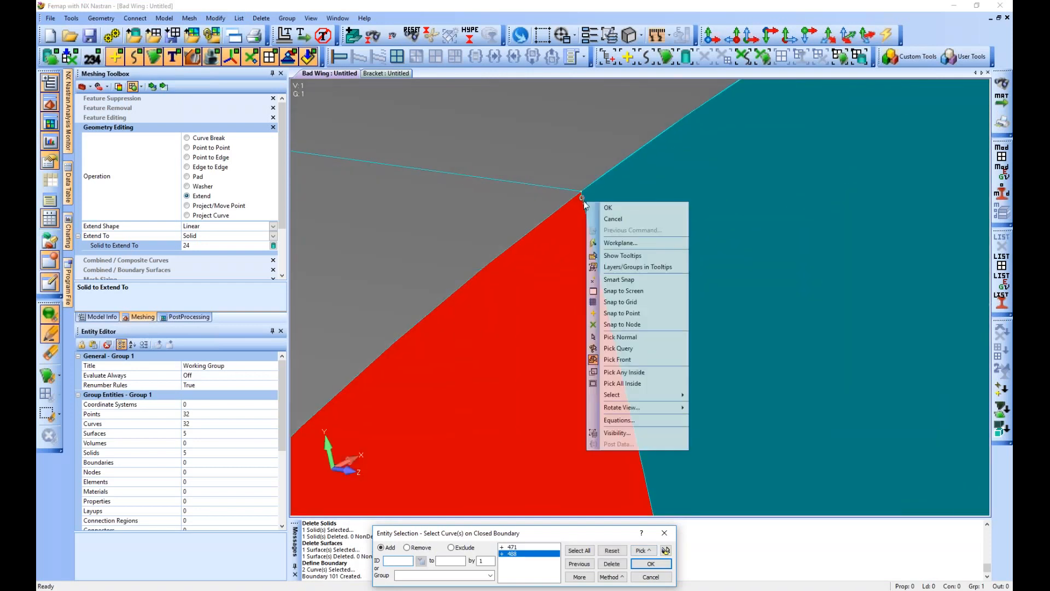
{"action": "key", "text": "Escape"}
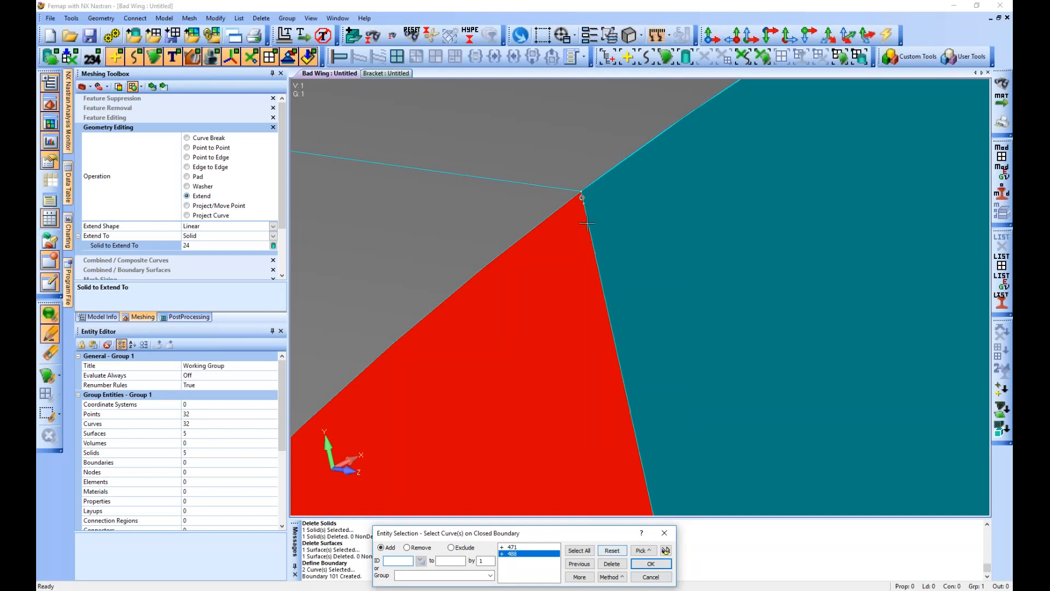
{"action": "left_click", "coordinate": [611, 325]}
{"action": "scroll", "coordinate": [629, 334], "scroll_direction": "down", "scroll_amount": 2}
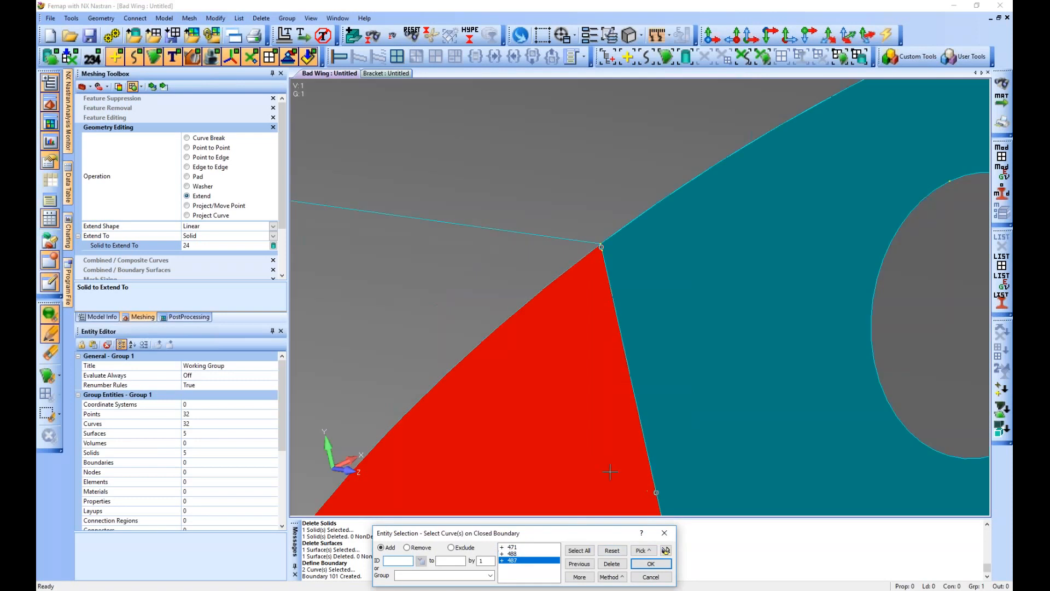
{"action": "middle_click_drag", "start_coordinate": [610, 471], "coordinate": [507, 166], "text": "ctrl"}
{"action": "left_click", "coordinate": [609, 437]}
{"action": "left_click", "coordinate": [644, 565]}
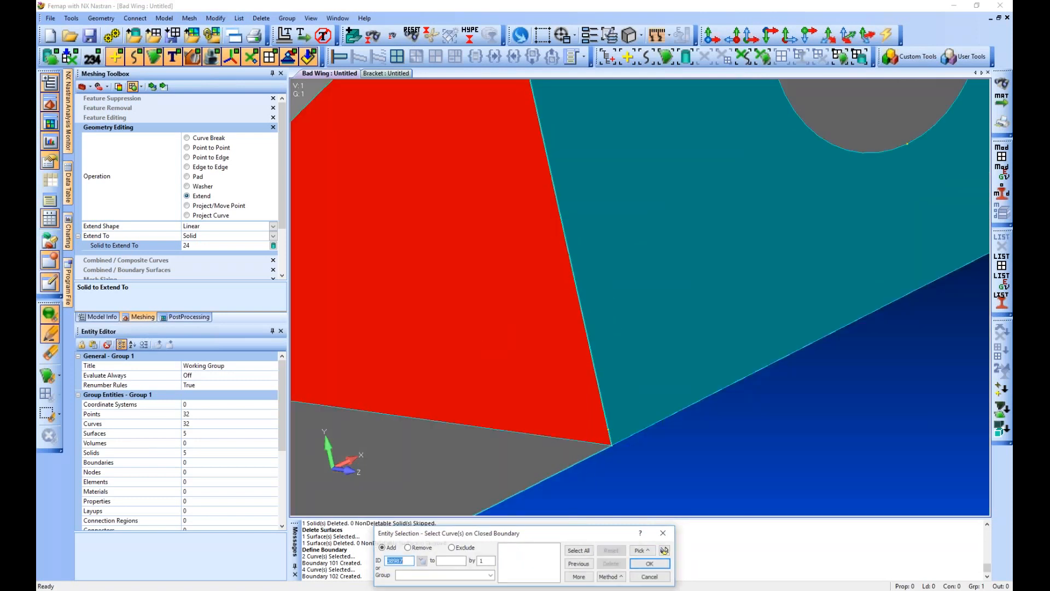
{"action": "key", "text": "Escape"}
Convert the two new nose-bay boundary surfaces into regular surfaces
{"action": "left_click", "coordinate": [102, 18]}
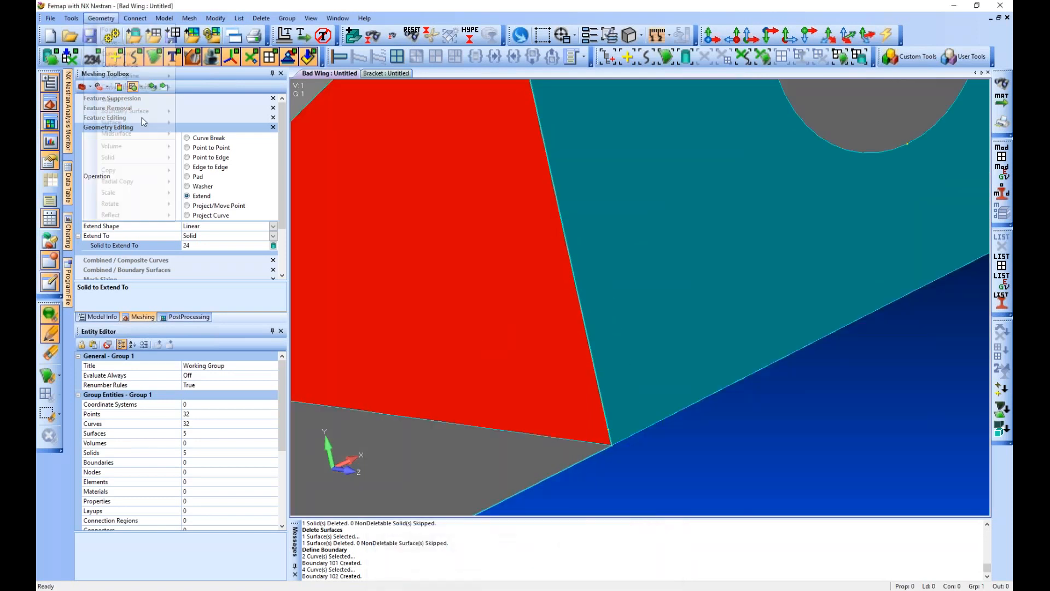
{"action": "mouse_move", "coordinate": [143, 122]}
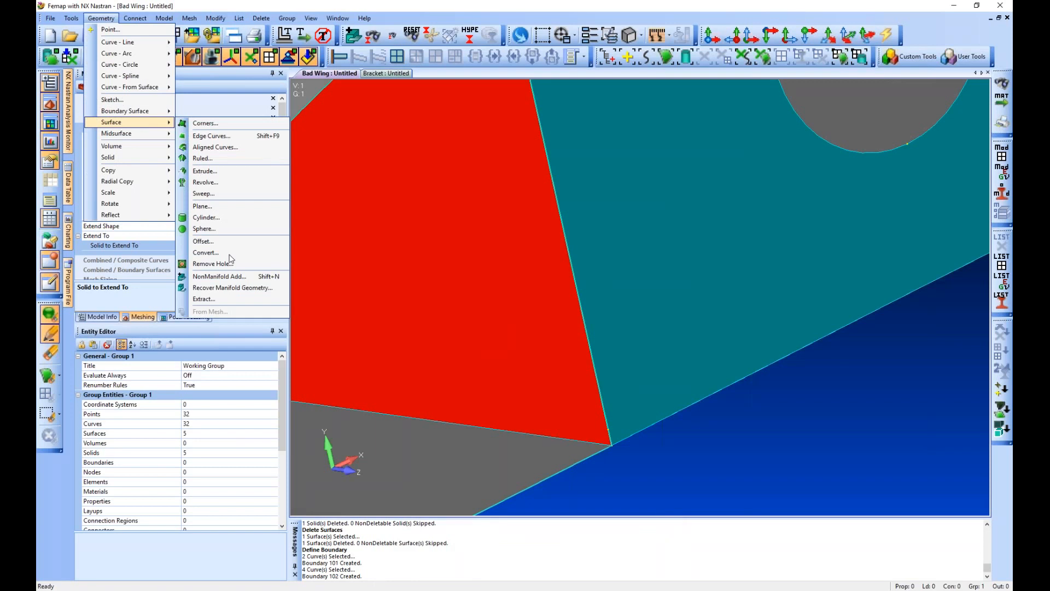
{"action": "left_click", "coordinate": [206, 252]}
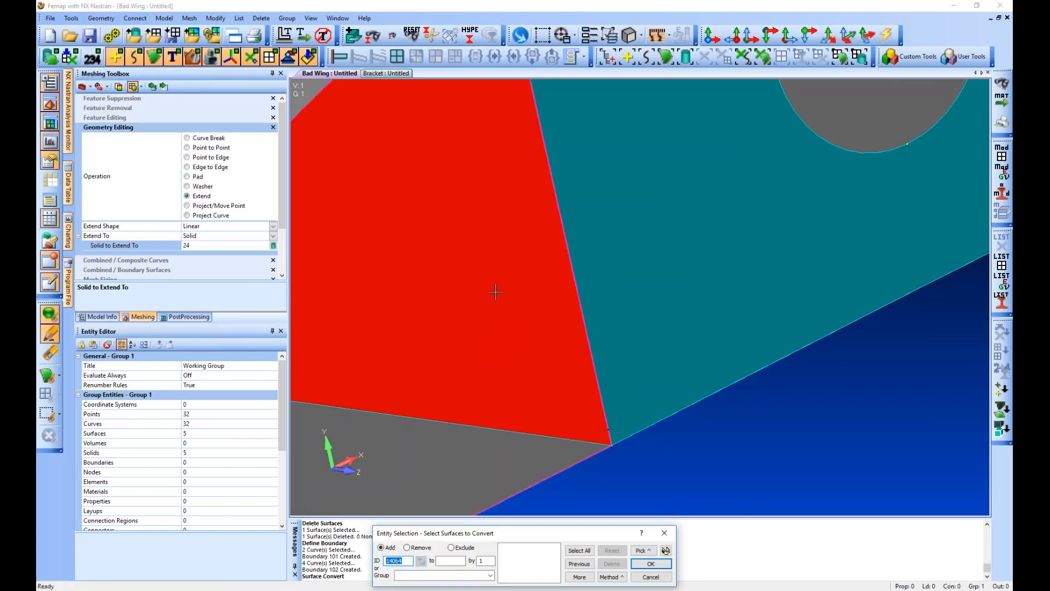
{"action": "left_click", "coordinate": [495, 292]}
{"action": "left_click", "coordinate": [541, 353]}
{"action": "left_click", "coordinate": [650, 563]}
{"action": "left_click", "coordinate": [501, 312]}
{"action": "scroll", "coordinate": [527, 305], "scroll_direction": "down", "scroll_amount": 5}
{"action": "middle_click_drag", "start_coordinate": [527, 304], "coordinate": [786, 342]}
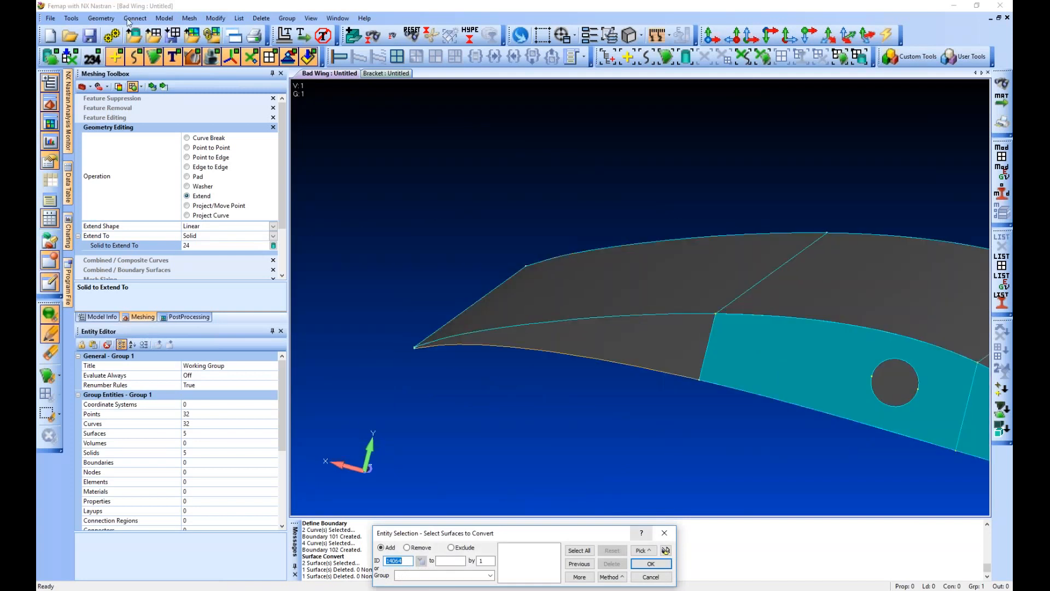
{"action": "key", "text": "Escape"}
Try to create a boundary surface from the spar edge and the upper and lower skin curves of the trailing-edge bay
{"action": "left_click", "coordinate": [106, 19]}
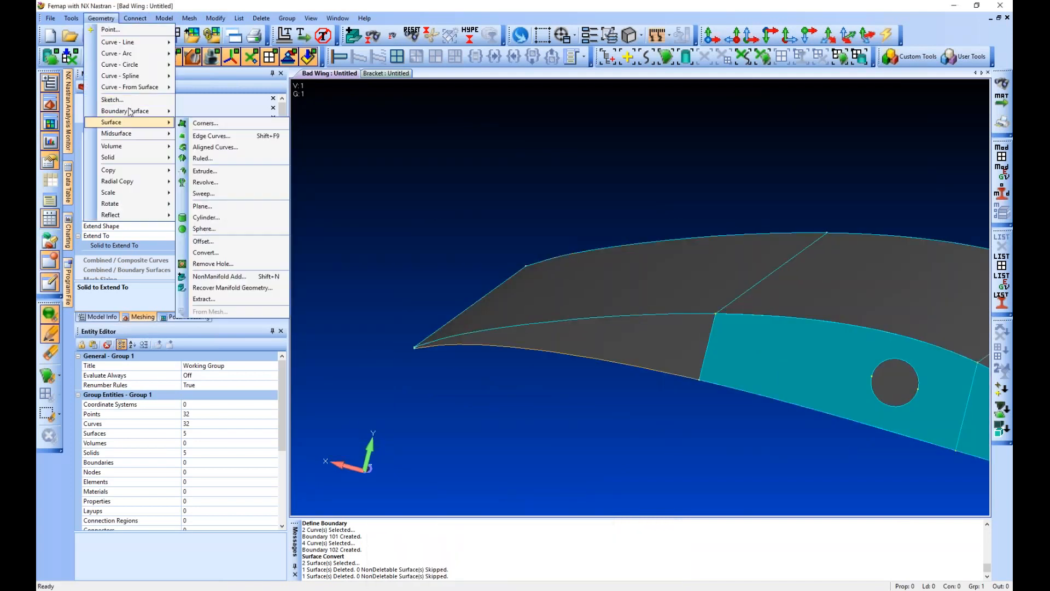
{"action": "mouse_move", "coordinate": [130, 111]}
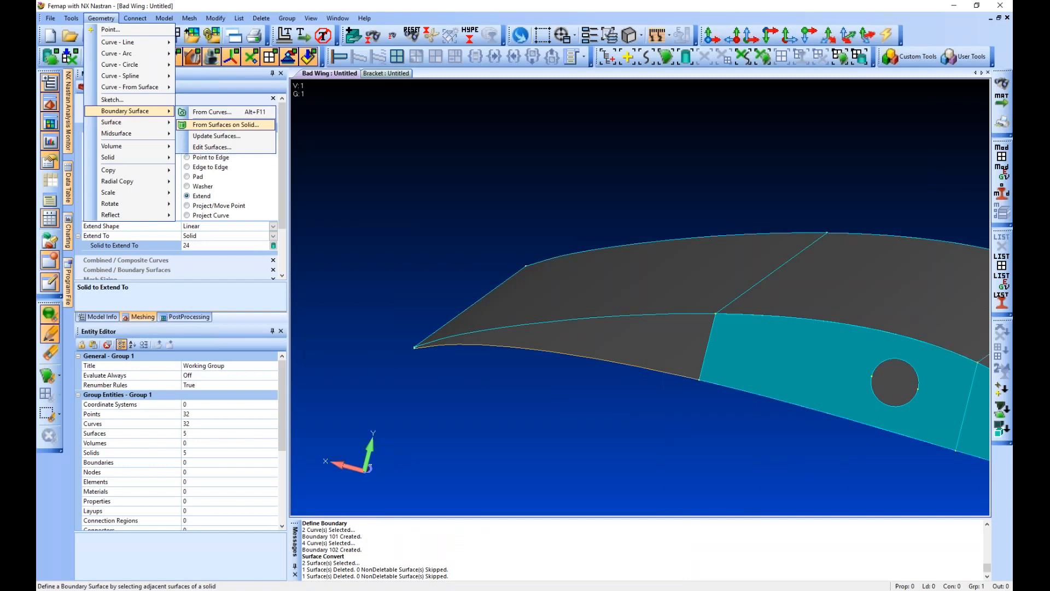
{"action": "left_click", "coordinate": [212, 112]}
{"action": "left_click", "coordinate": [705, 358]}
{"action": "left_click", "coordinate": [563, 321]}
{"action": "left_click", "coordinate": [651, 563]}
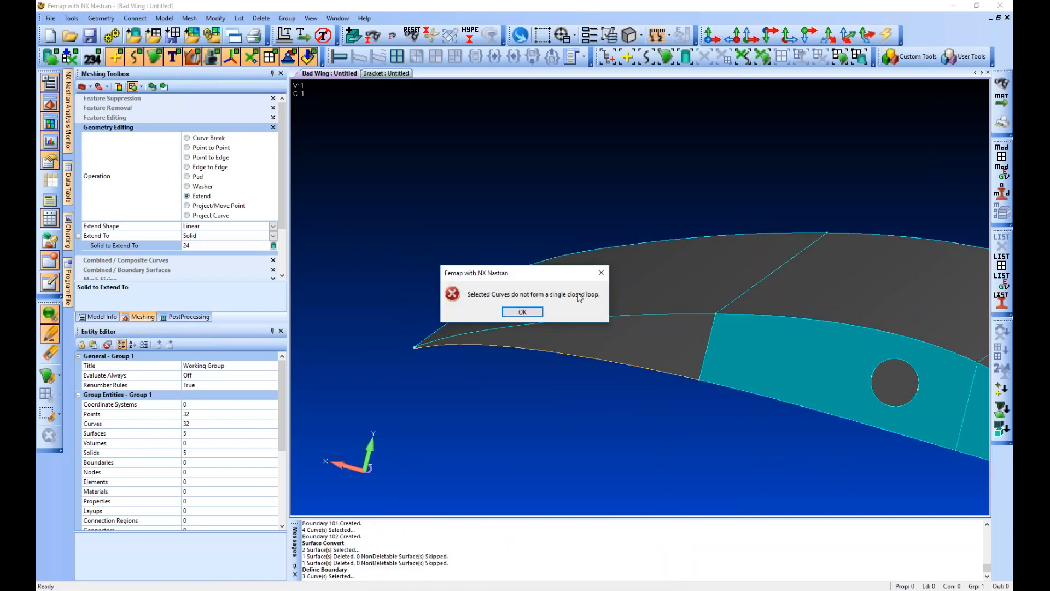
{"action": "left_click", "coordinate": [522, 311]}
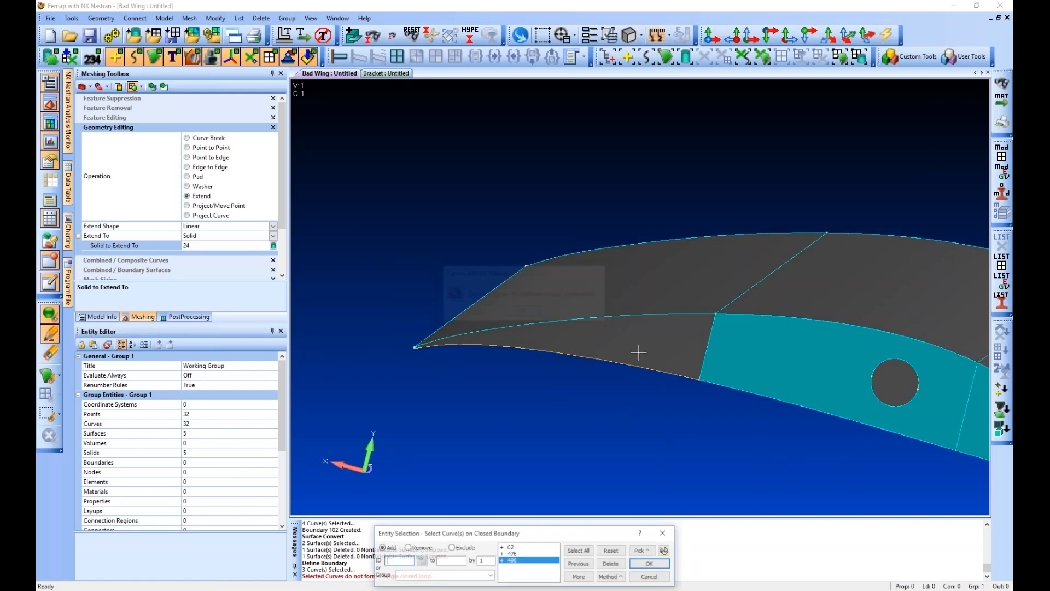
{"action": "scroll", "coordinate": [546, 290], "scroll_direction": "up", "scroll_amount": 1}
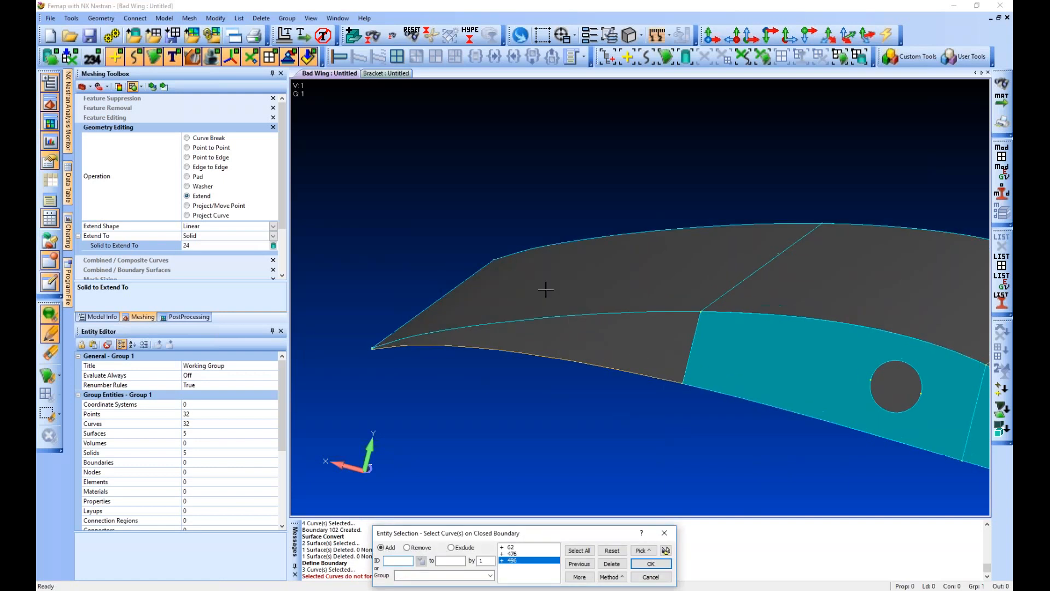
{"action": "scroll", "coordinate": [578, 472], "scroll_direction": "up", "scroll_amount": 5}
{"action": "middle_click_drag", "start_coordinate": [602, 511], "coordinate": [604, 384]}
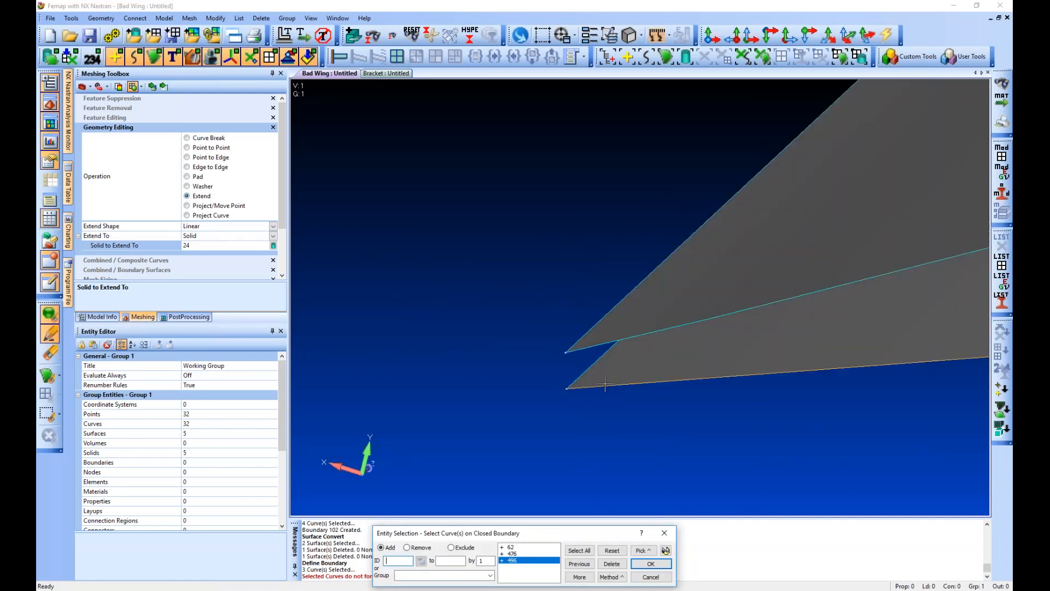
{"action": "key", "text": "Escape"}
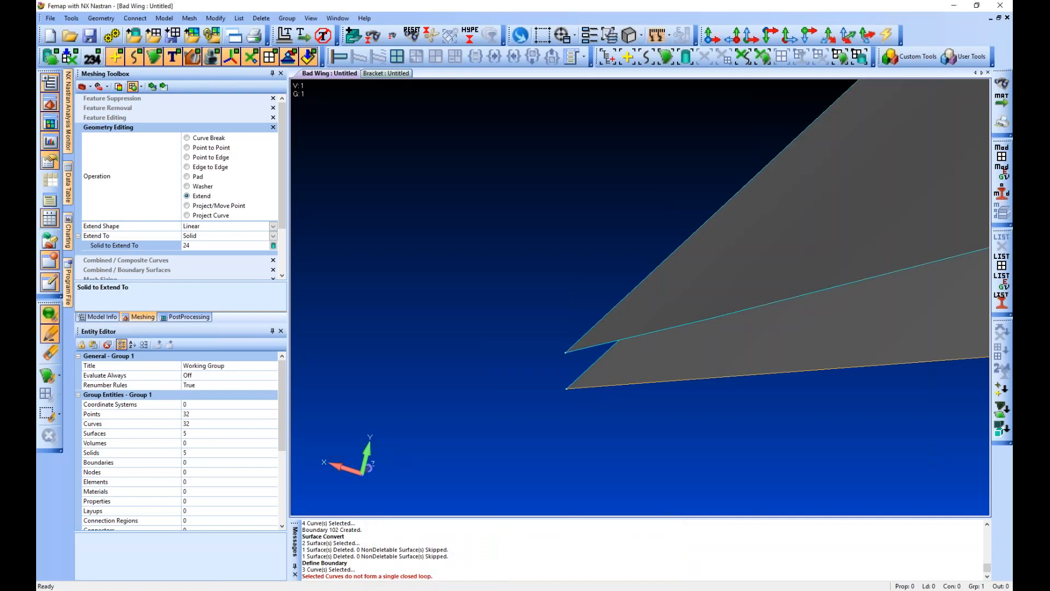
Show the full model to inspect the original rib geometry at the trailing edge, and return to showing only the Working Group
{"action": "left_click", "coordinate": [102, 316]}
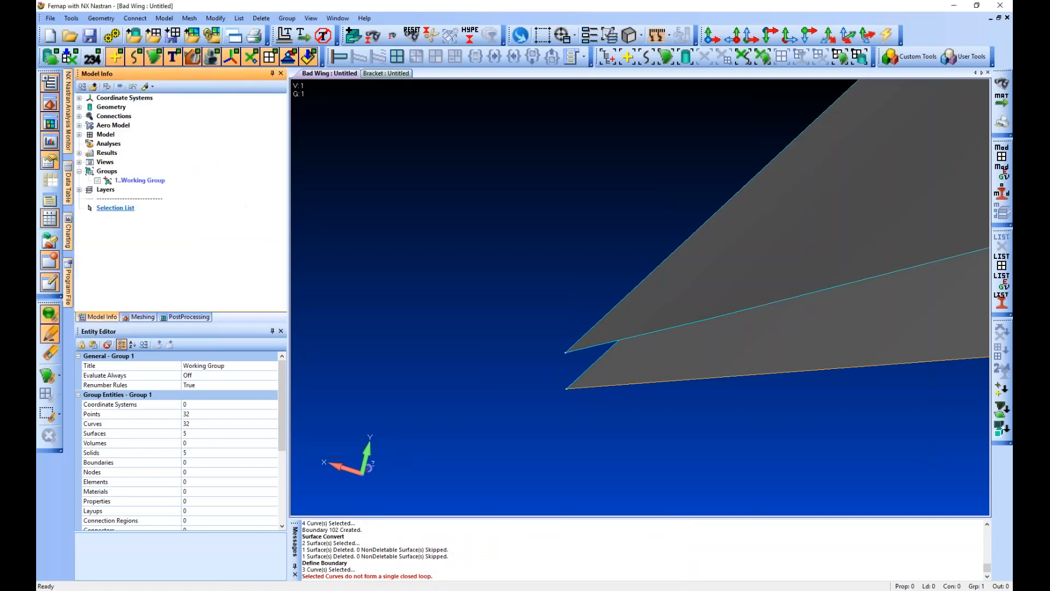
{"action": "right_click", "coordinate": [139, 179]}
{"action": "left_click", "coordinate": [186, 215]}
{"action": "middle_click_drag", "start_coordinate": [684, 342], "coordinate": [533, 350]}
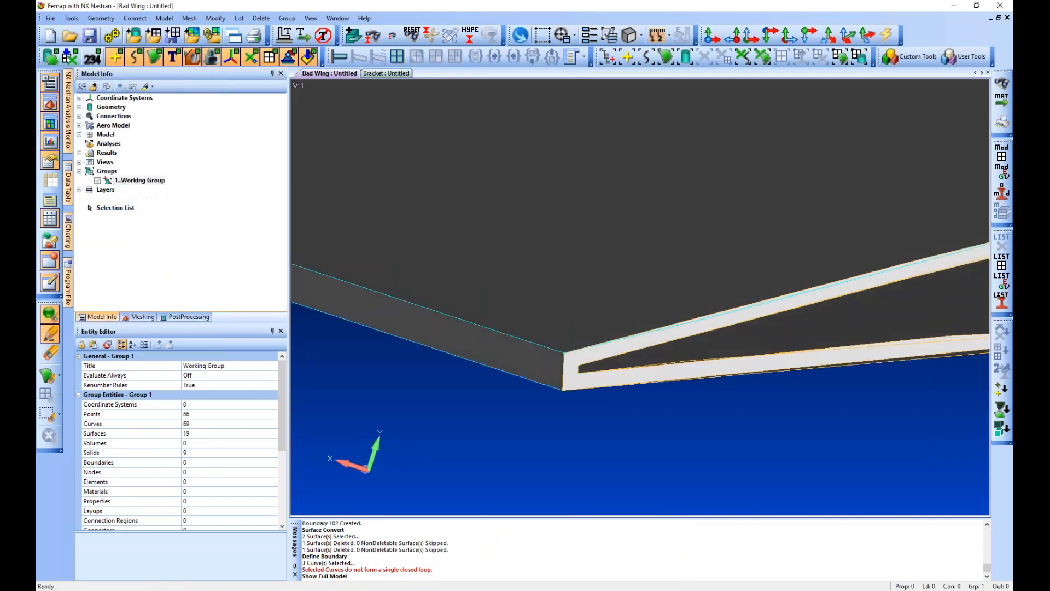
{"action": "right_click", "coordinate": [138, 181]}
{"action": "left_click", "coordinate": [179, 258]}
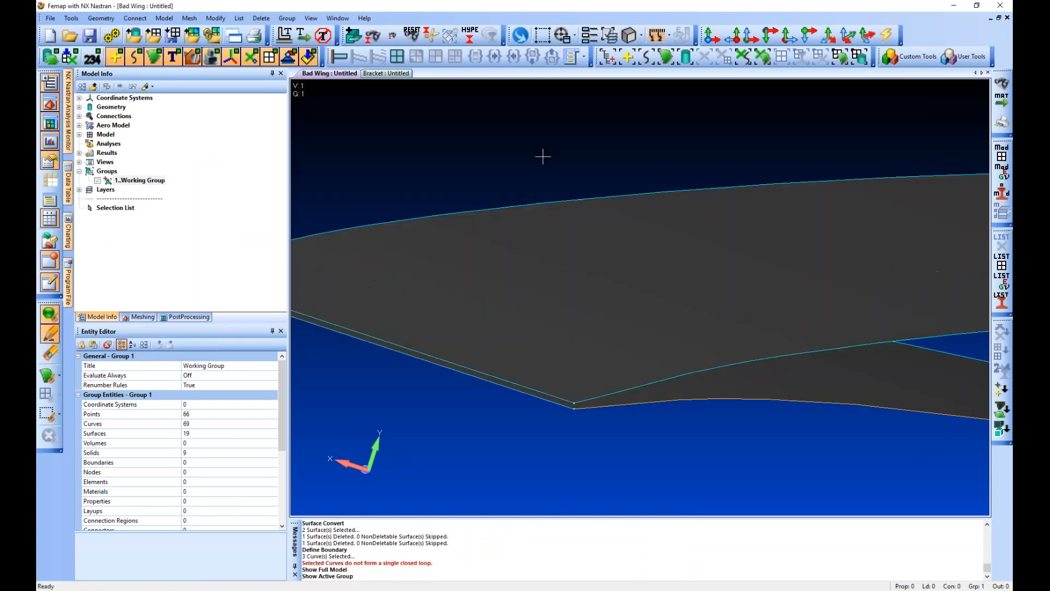
Examine the gap between the upper and lower skins along the trailing edge and the adjoining open rib bay
{"action": "middle_click_drag", "start_coordinate": [543, 156], "coordinate": [582, 351]}
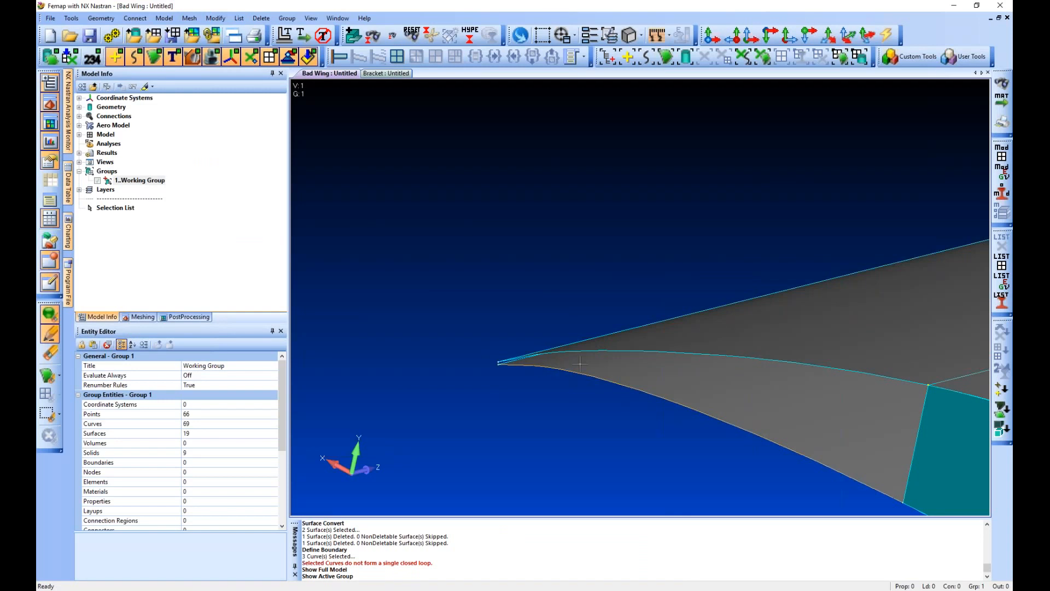
{"action": "scroll", "coordinate": [580, 363], "scroll_direction": "down", "scroll_amount": 3}
{"action": "scroll", "coordinate": [537, 389], "scroll_direction": "up", "scroll_amount": 5}
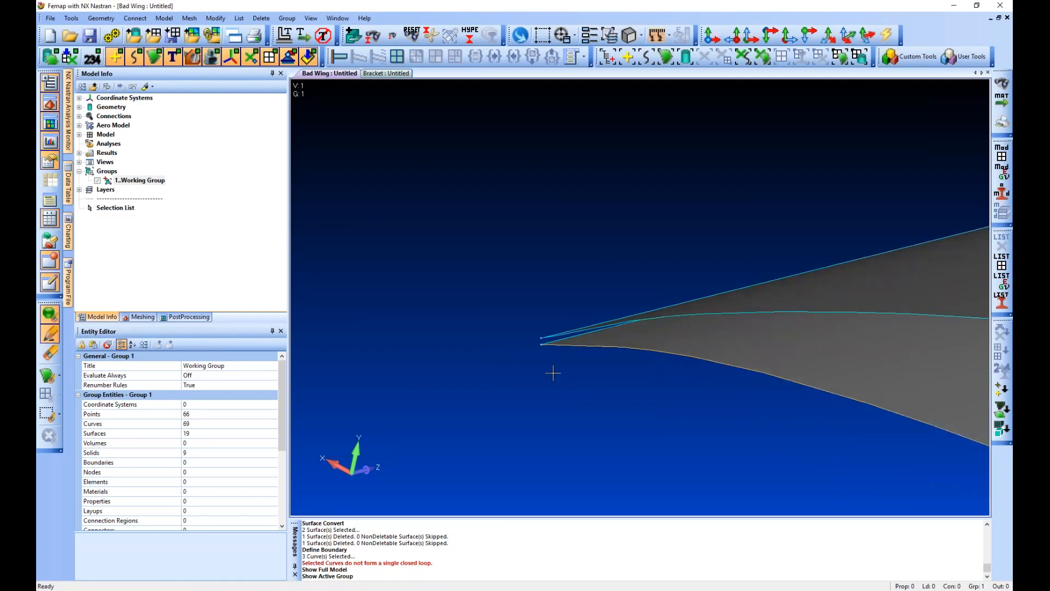
{"action": "scroll", "coordinate": [548, 344], "scroll_direction": "up", "scroll_amount": 4}
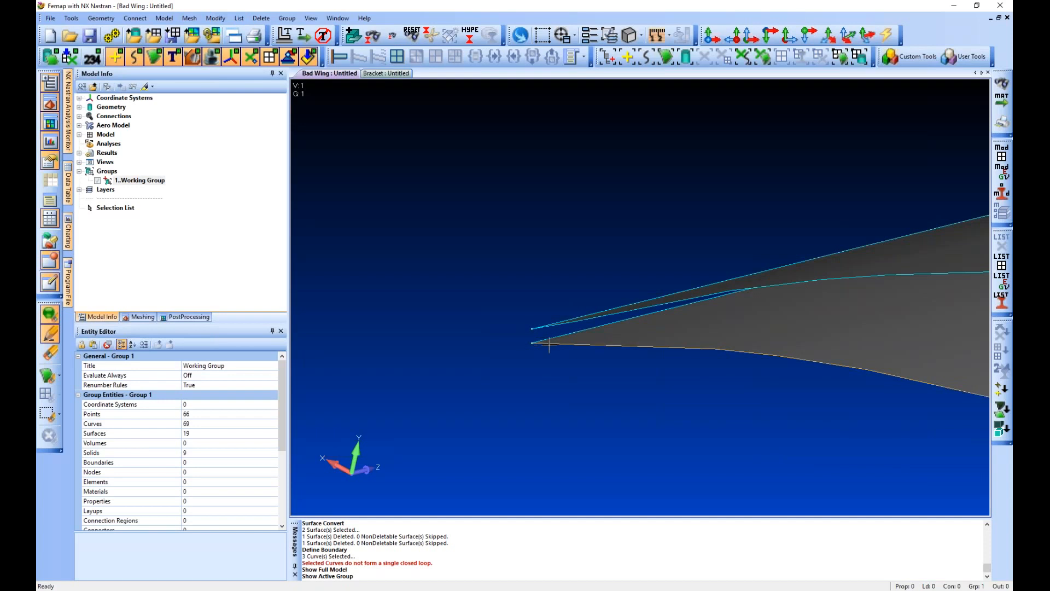
{"action": "scroll", "coordinate": [512, 342], "scroll_direction": "down", "scroll_amount": 5}
{"action": "scroll", "coordinate": [535, 361], "scroll_direction": "down", "scroll_amount": 3}
{"action": "middle_click_drag", "start_coordinate": [535, 360], "coordinate": [569, 377]}
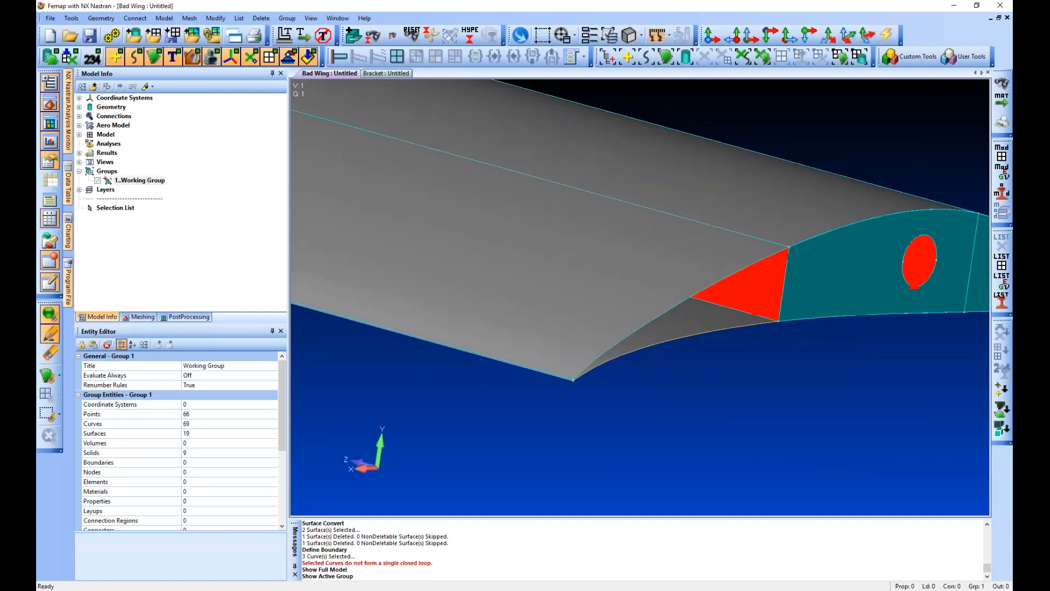
{"action": "scroll", "coordinate": [569, 376], "scroll_direction": "up", "scroll_amount": 3}
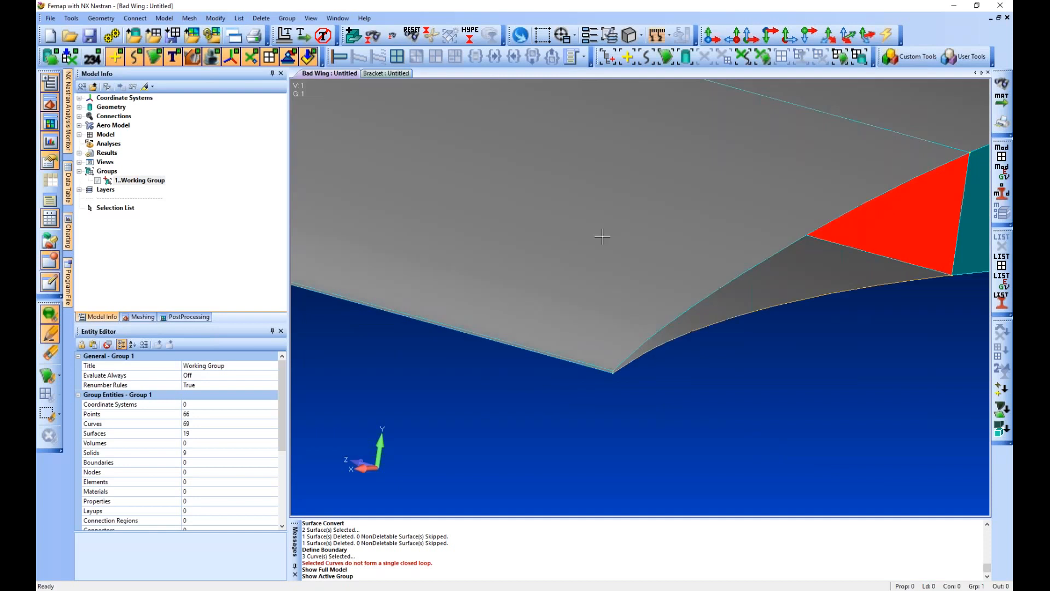
{"action": "scroll", "coordinate": [602, 236], "scroll_direction": "down", "scroll_amount": 3}
{"action": "scroll", "coordinate": [636, 281], "scroll_direction": "down", "scroll_amount": 2}
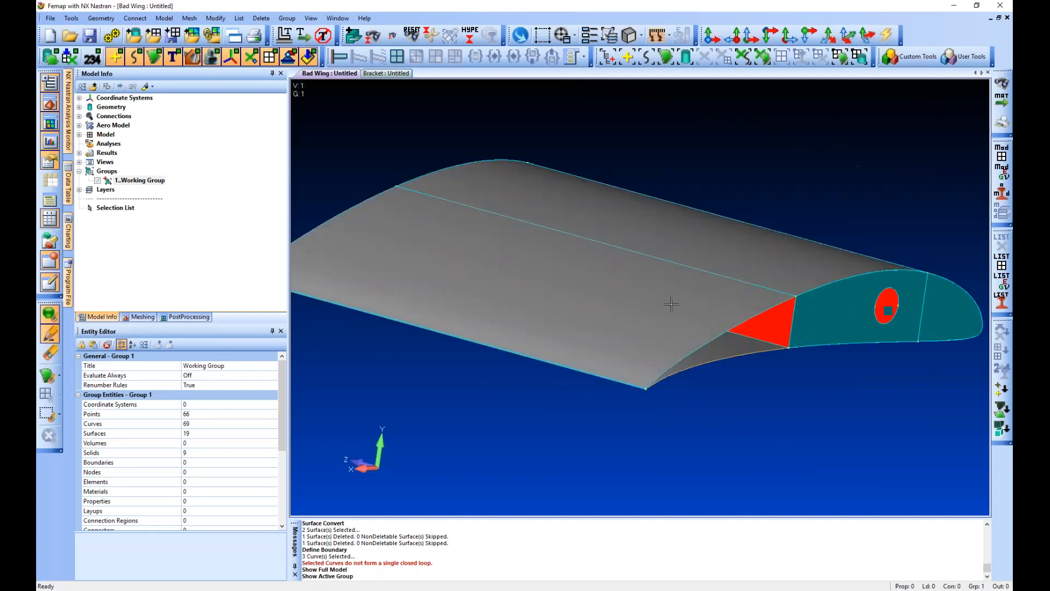
{"action": "middle_click_drag", "start_coordinate": [589, 353], "coordinate": [578, 325], "text": "ctrl"}
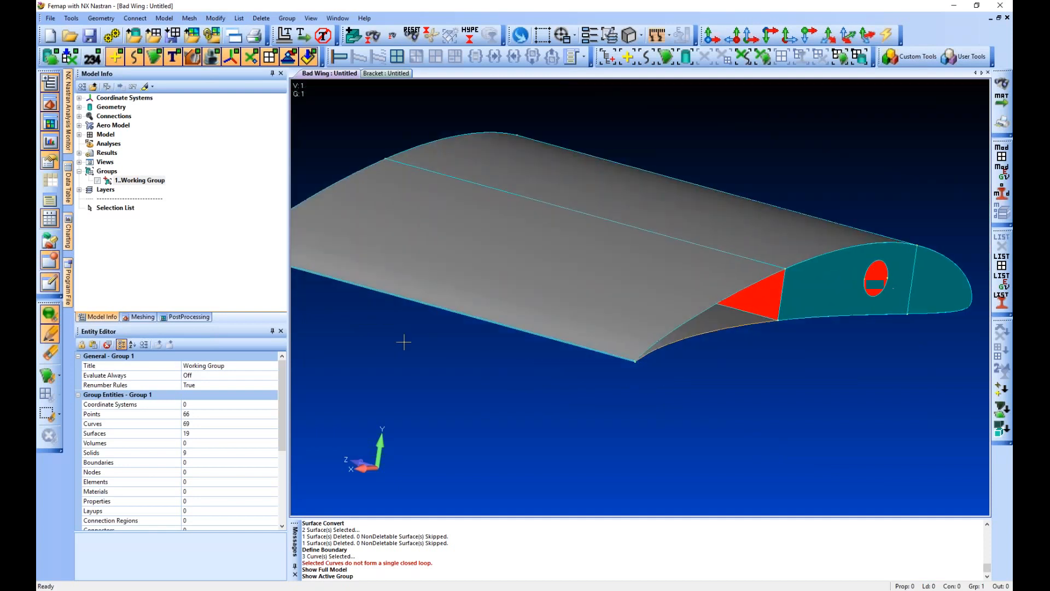
{"action": "scroll", "coordinate": [404, 342], "scroll_direction": "up", "scroll_amount": 1}
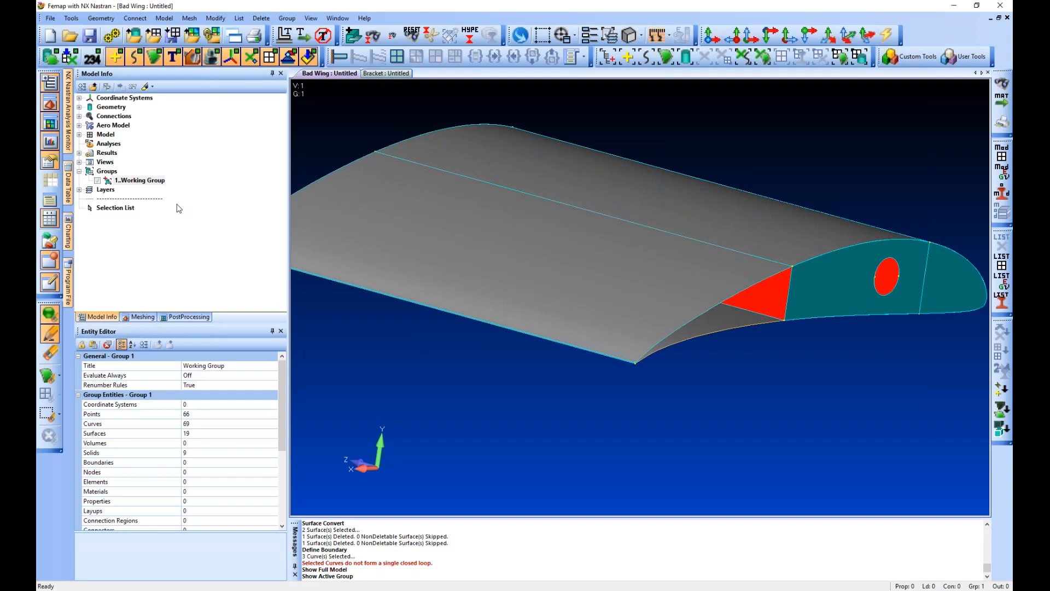
Extend the upper skin's trailing edge linearly by a distance of 1
{"action": "left_click", "coordinate": [142, 316]}
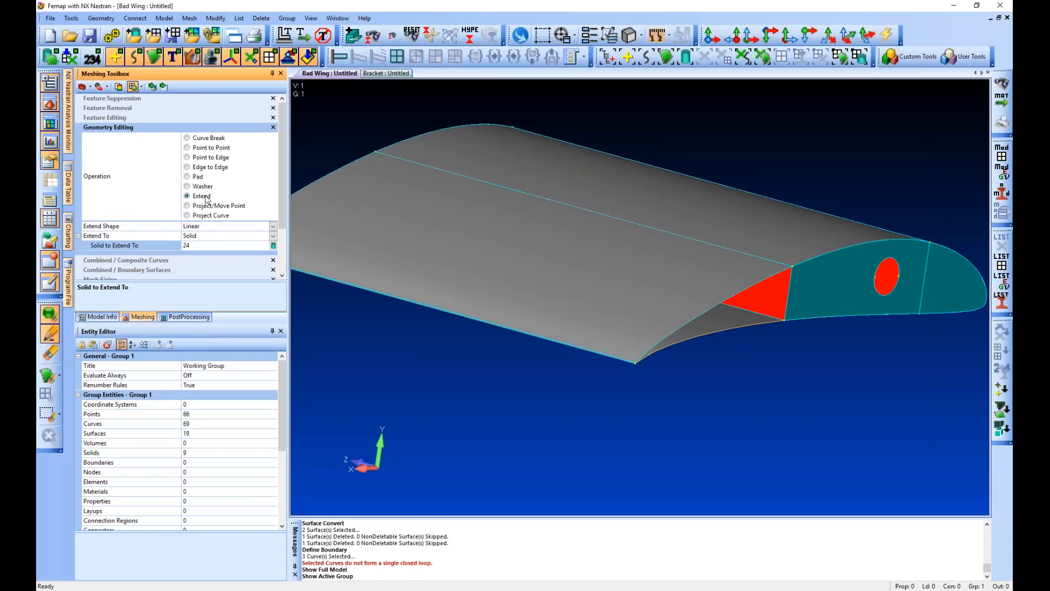
{"action": "left_click", "coordinate": [247, 236]}
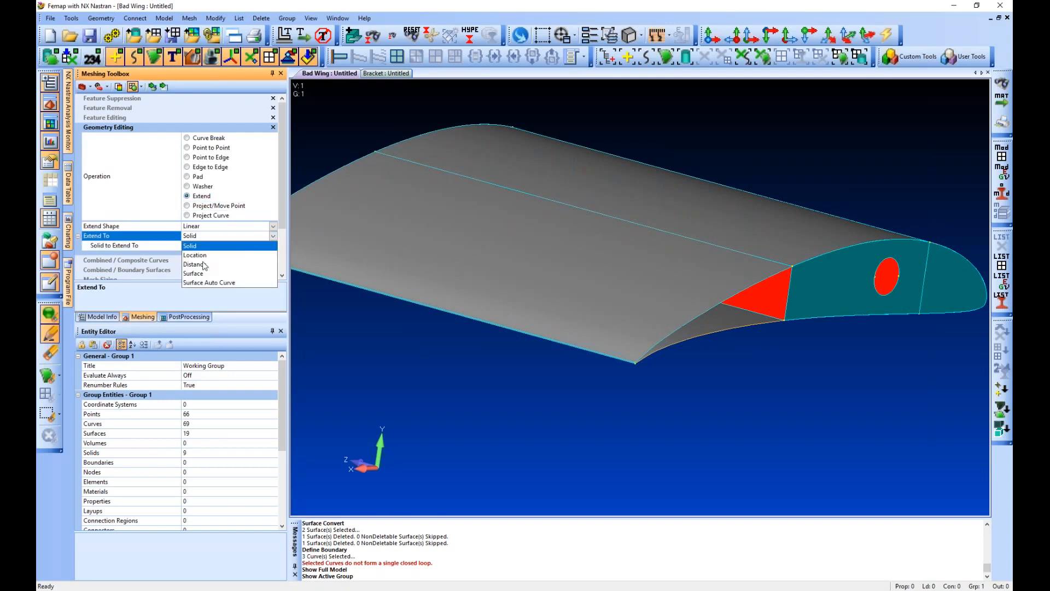
{"action": "left_click", "coordinate": [197, 264]}
{"action": "left_click", "coordinate": [153, 87]}
{"action": "scroll", "coordinate": [617, 345], "scroll_direction": "up", "scroll_amount": 3}
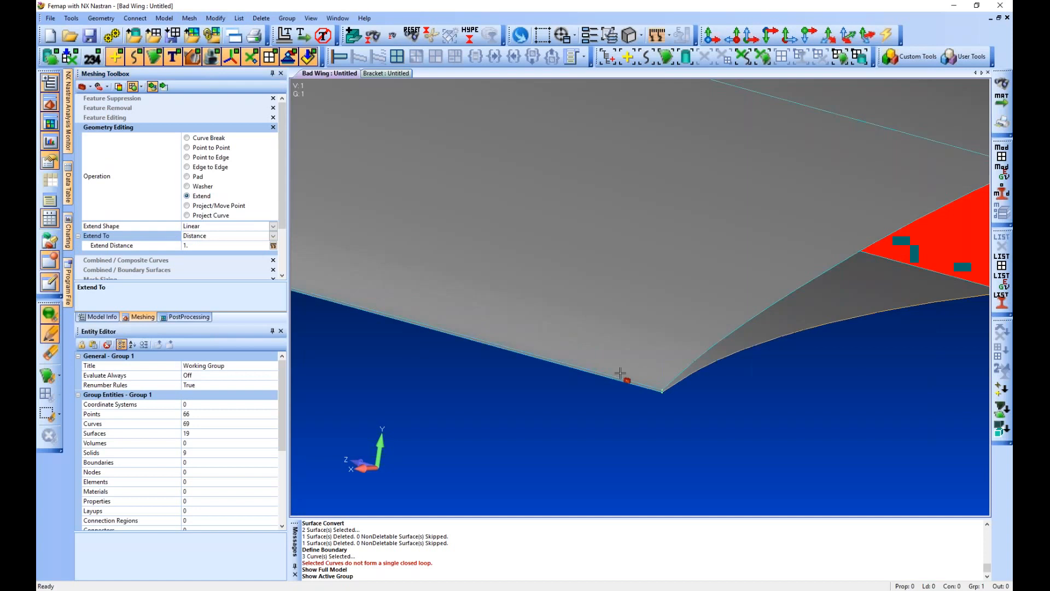
{"action": "left_click", "coordinate": [633, 365]}
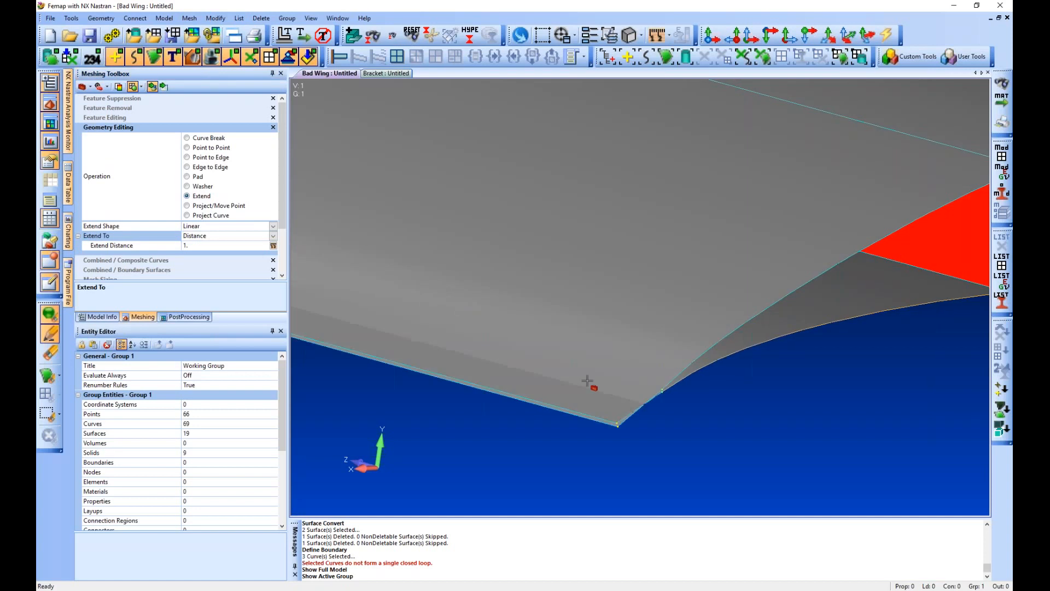
{"action": "middle_click_drag", "start_coordinate": [587, 379], "coordinate": [663, 407]}
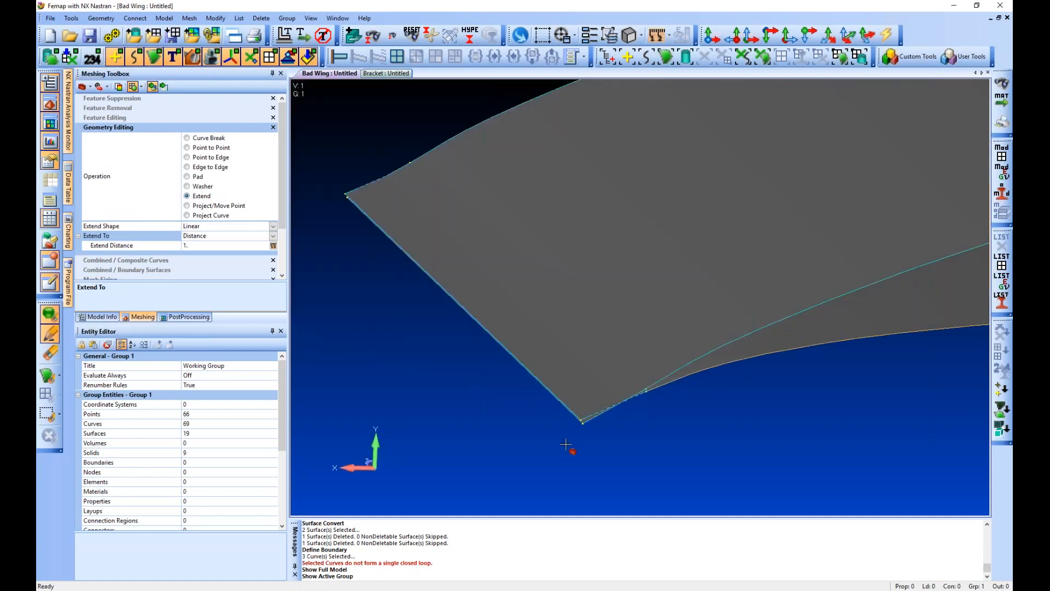
Undo the linear extensions of the skins along the trailing edge
{"action": "scroll", "coordinate": [570, 440], "scroll_direction": "down", "scroll_amount": 3}
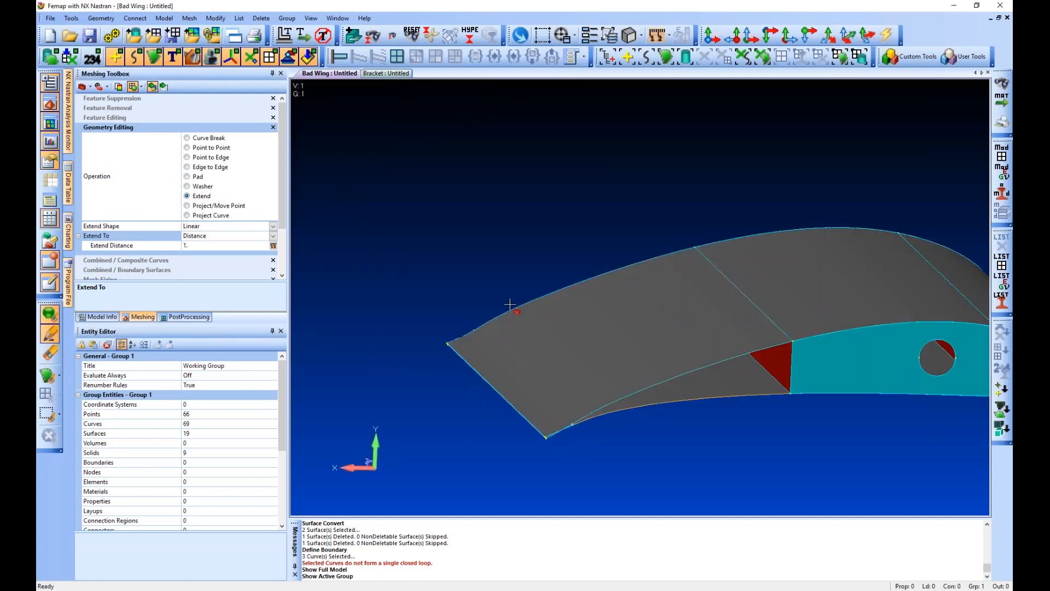
{"action": "scroll", "coordinate": [621, 395], "scroll_direction": "up", "scroll_amount": 3}
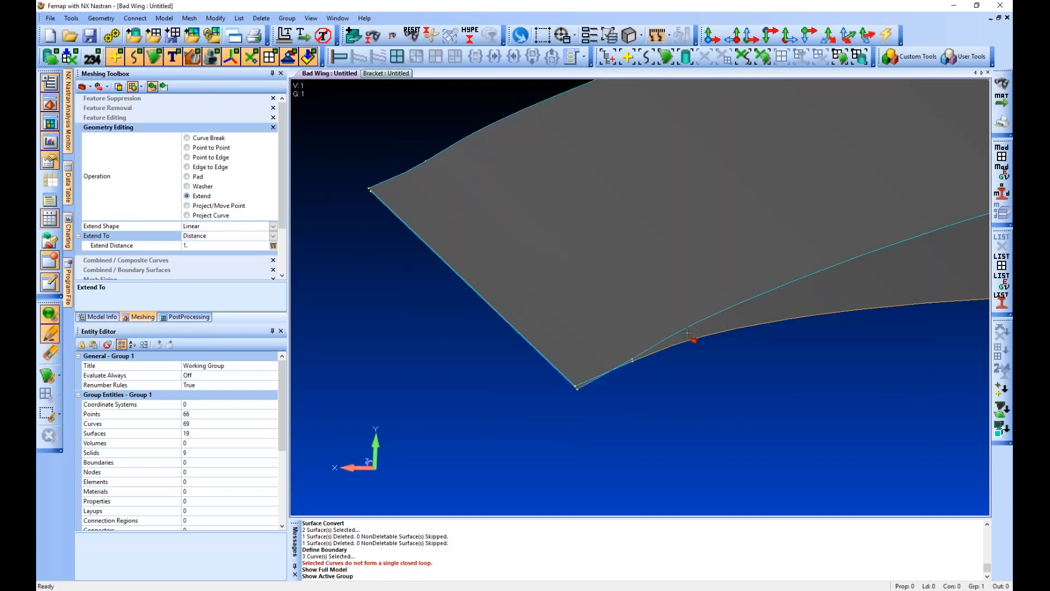
{"action": "scroll", "coordinate": [630, 413], "scroll_direction": "up", "scroll_amount": 2}
{"action": "scroll", "coordinate": [630, 413], "scroll_direction": "down", "scroll_amount": 5}
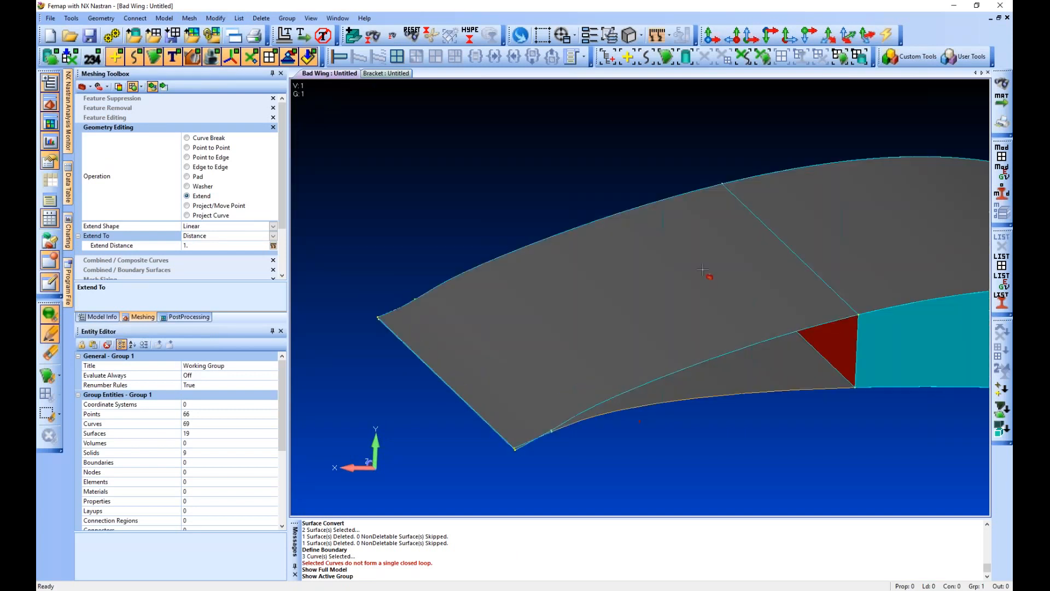
{"action": "scroll", "coordinate": [502, 386], "scroll_direction": "up", "scroll_amount": 3}
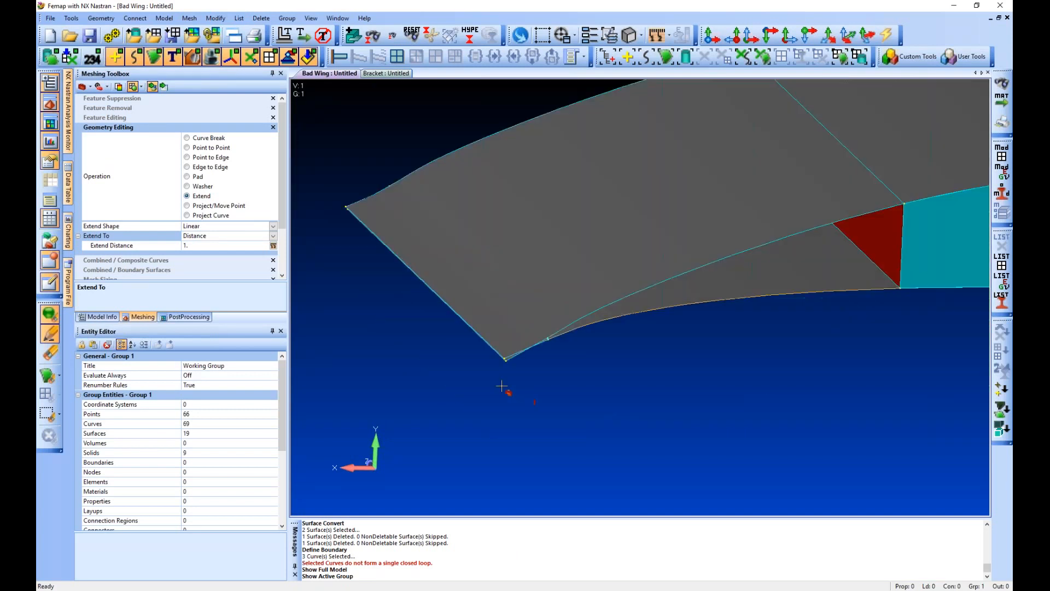
{"action": "scroll", "coordinate": [502, 386], "scroll_direction": "up", "scroll_amount": 3}
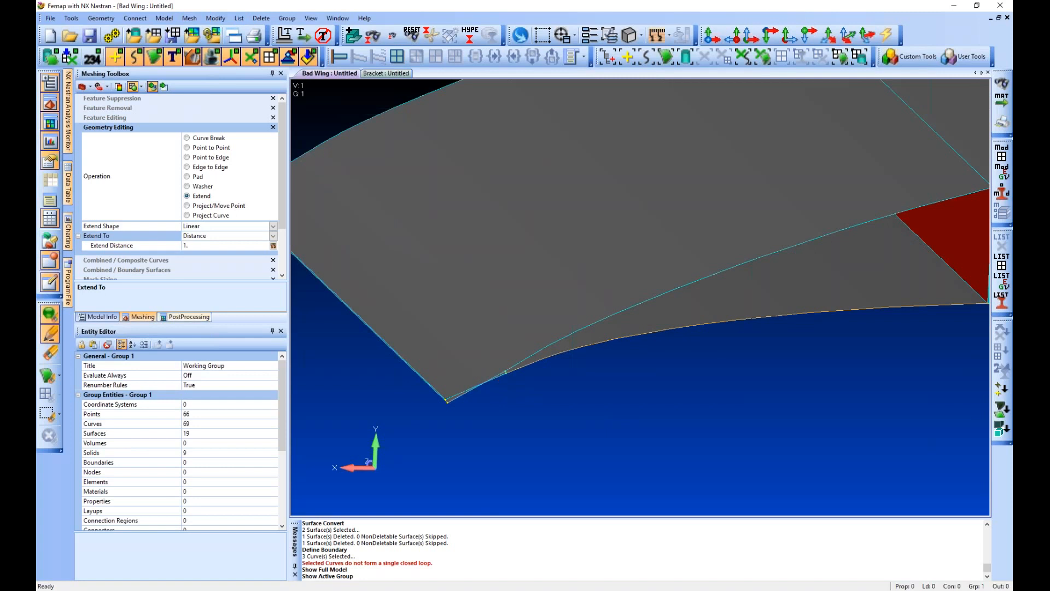
{"action": "key", "text": "ctrl+z"}
{"action": "key", "text": "ctrl+z"}
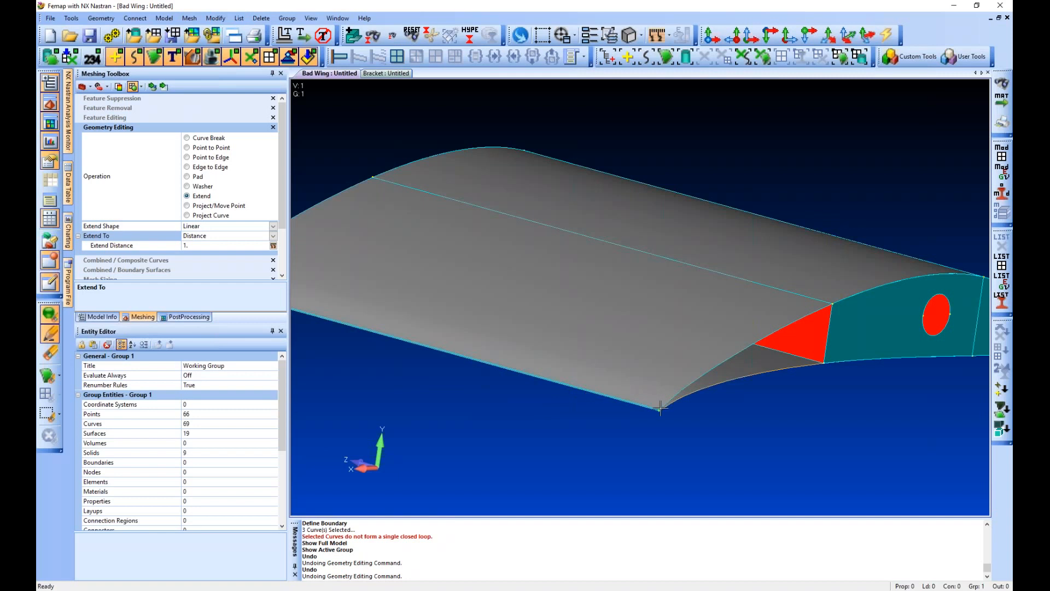
Create a point halfway (50%) between the lower and upper skin corners at the near end of the trailing edge
{"action": "middle_click_drag", "start_coordinate": [660, 408], "coordinate": [618, 403], "text": "ctrl"}
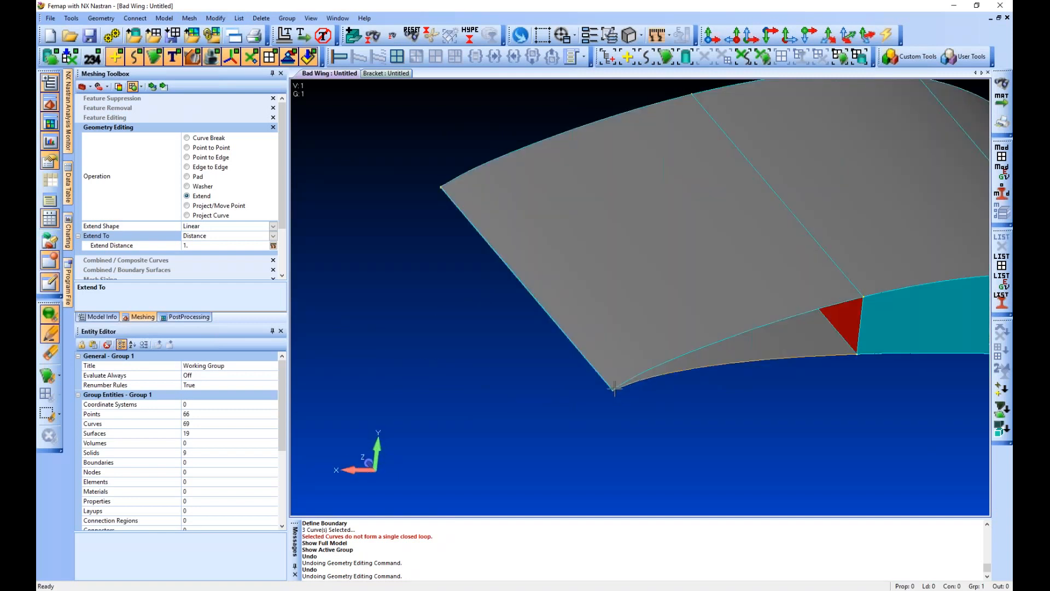
{"action": "scroll", "coordinate": [558, 367], "scroll_direction": "up", "scroll_amount": 2}
{"action": "middle_click_drag", "start_coordinate": [559, 366], "coordinate": [602, 404]}
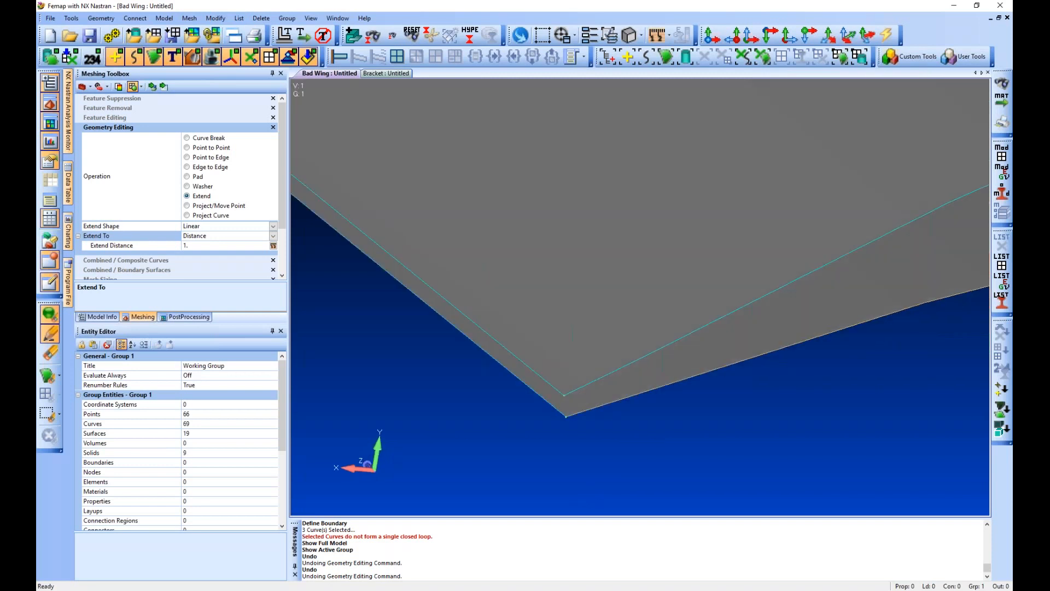
{"action": "left_click", "coordinate": [101, 19]}
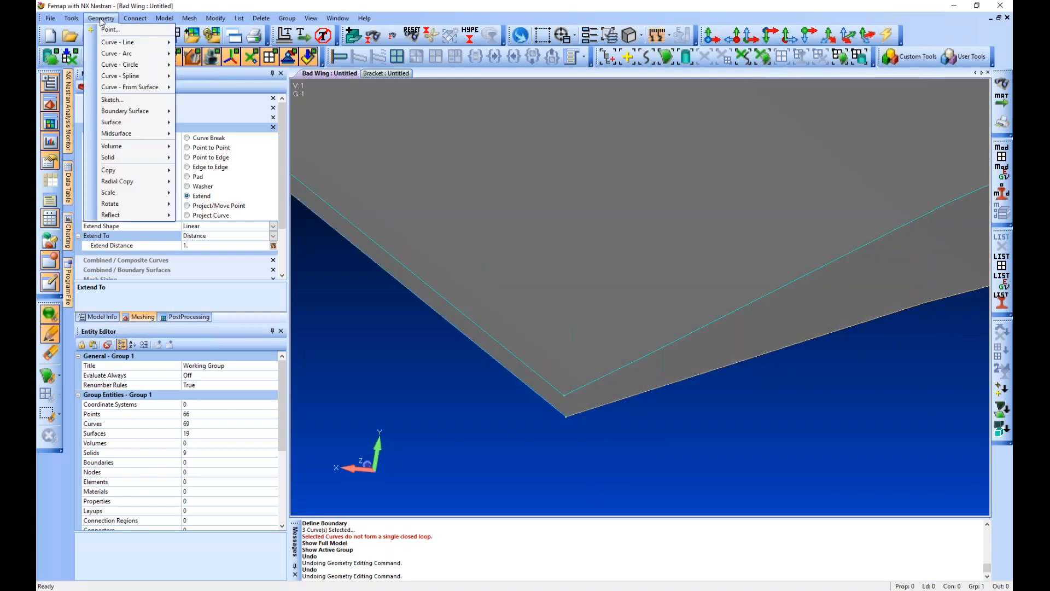
{"action": "left_click", "coordinate": [110, 30]}
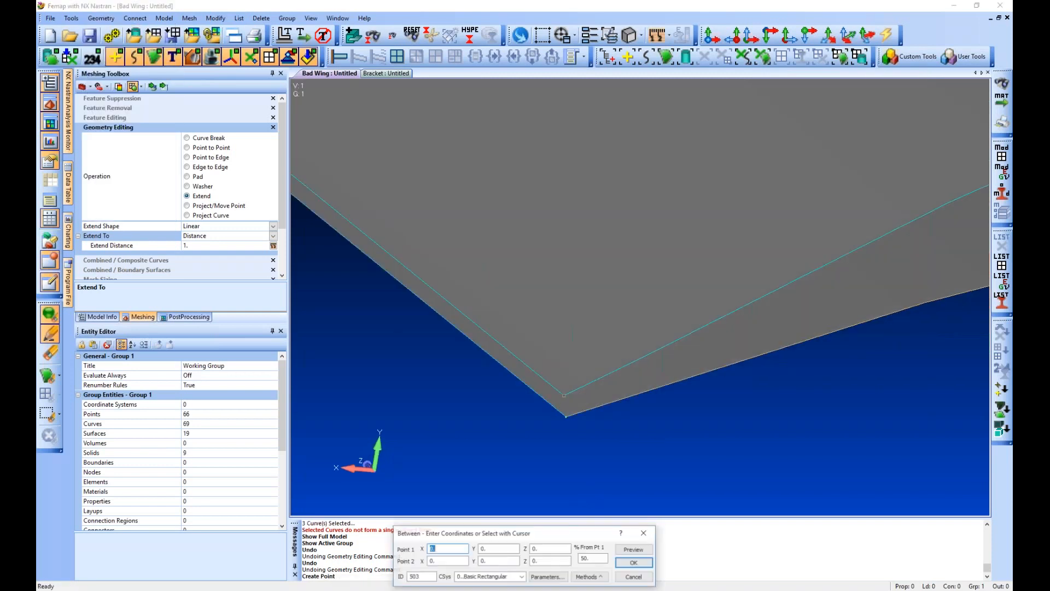
{"action": "left_click", "coordinate": [588, 577]}
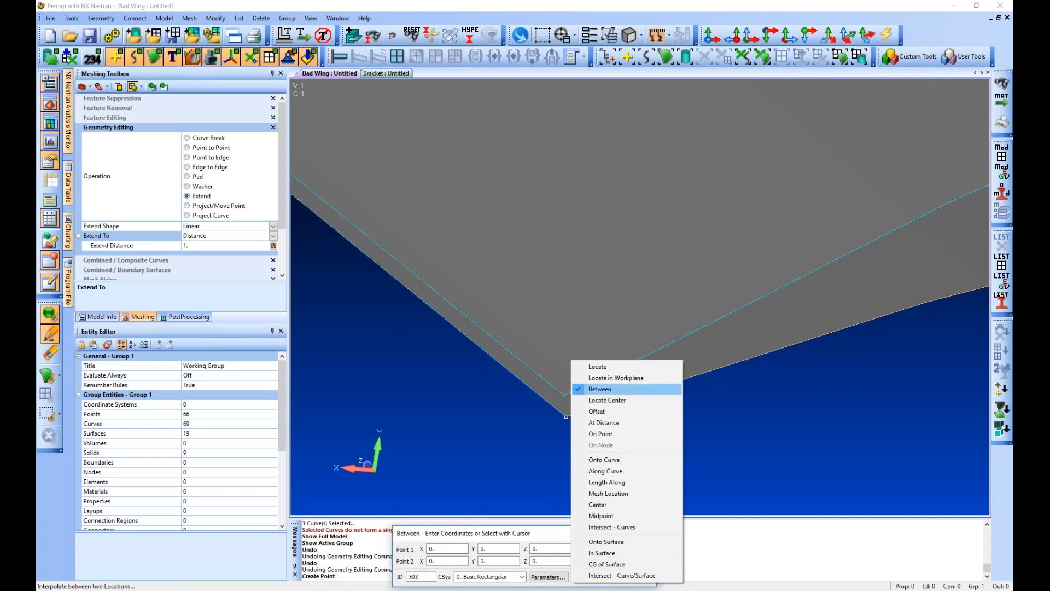
{"action": "left_click", "coordinate": [600, 389]}
{"action": "left_click", "coordinate": [581, 558]}
{"action": "left_click", "coordinate": [433, 549]}
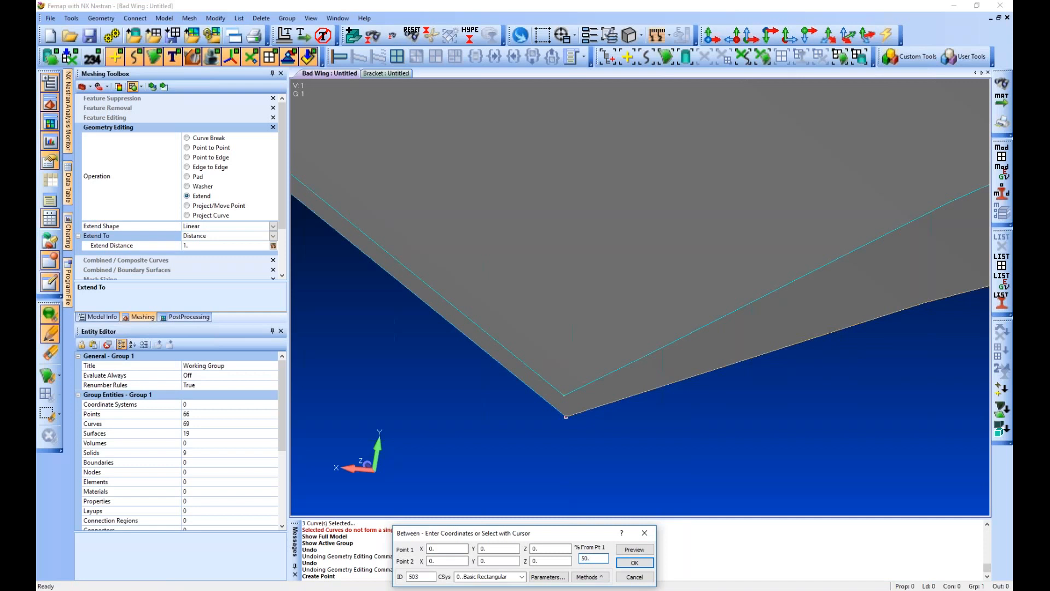
{"action": "left_click", "coordinate": [566, 417]}
{"action": "left_click", "coordinate": [565, 396]}
{"action": "left_click", "coordinate": [635, 564]}
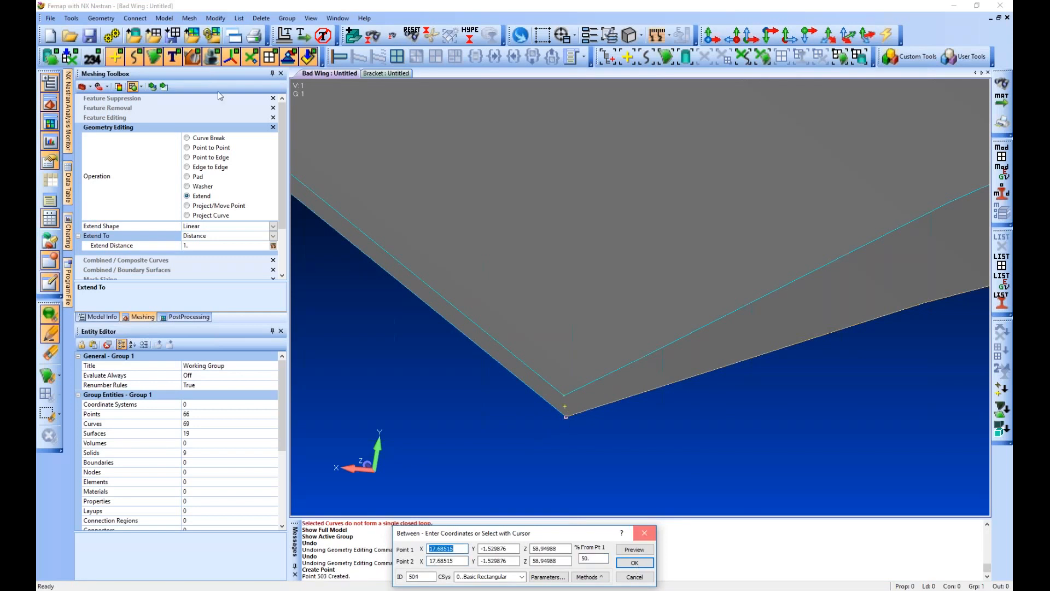
{"action": "key", "text": "Escape"}
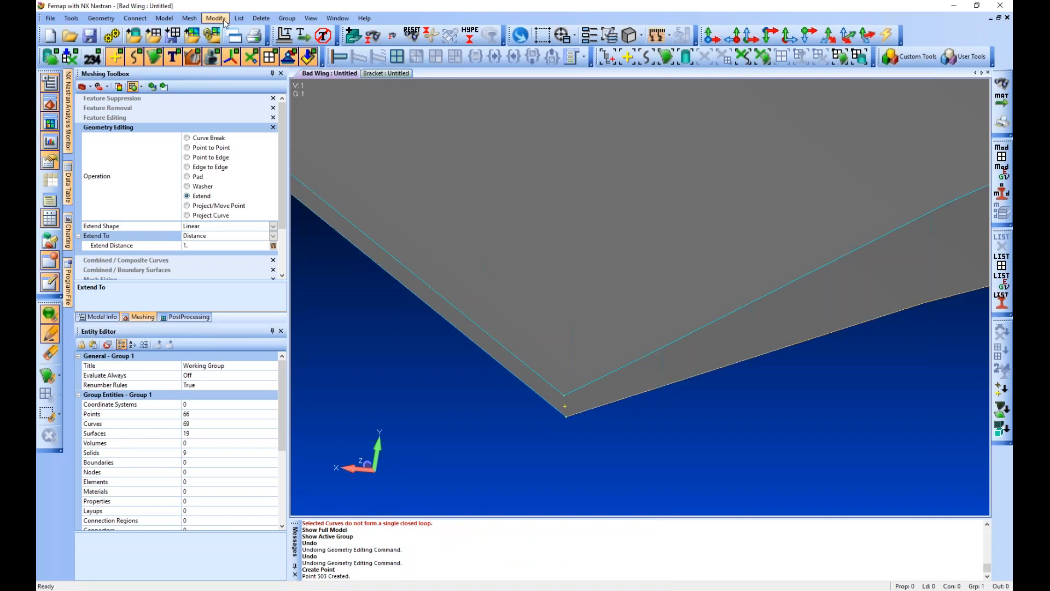
Move the upper and lower skins' trailing-edge curves onto the new midpoint, using vectors from their corner points
{"action": "left_click", "coordinate": [215, 18]}
{"action": "mouse_move", "coordinate": [261, 121]}
{"action": "left_click", "coordinate": [315, 134]}
{"action": "left_click", "coordinate": [521, 347]}
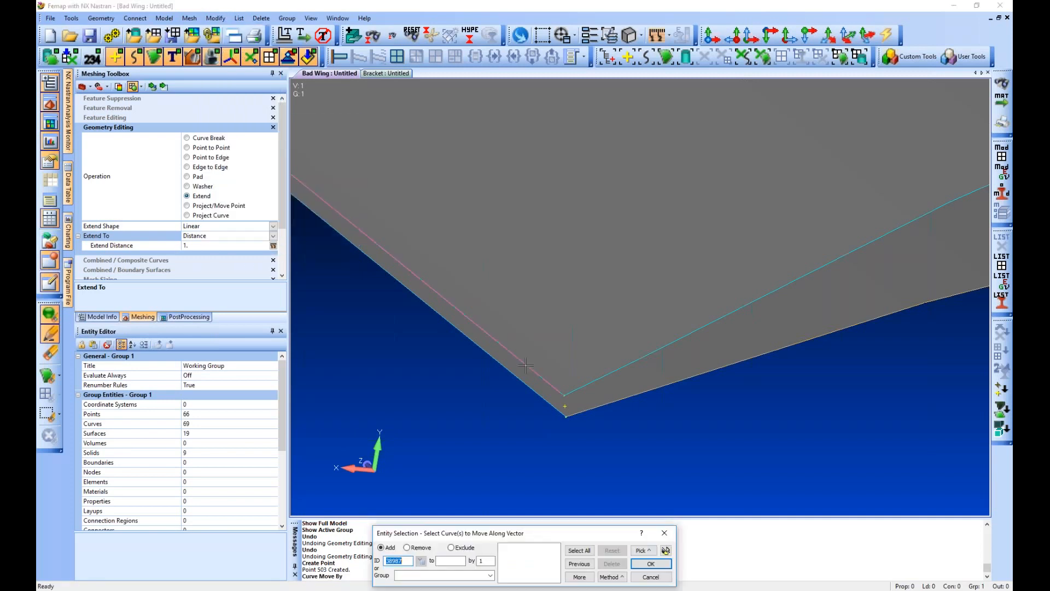
{"action": "left_click", "coordinate": [522, 351]}
{"action": "key", "text": "Return"}
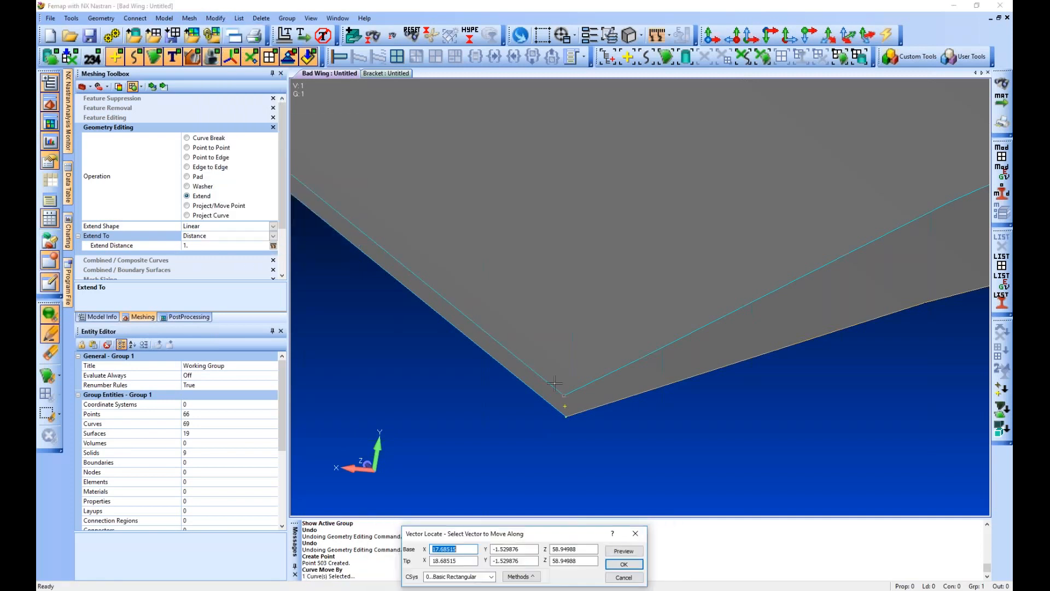
{"action": "left_click", "coordinate": [568, 392]}
{"action": "left_click", "coordinate": [565, 406]}
{"action": "key", "text": "Return"}
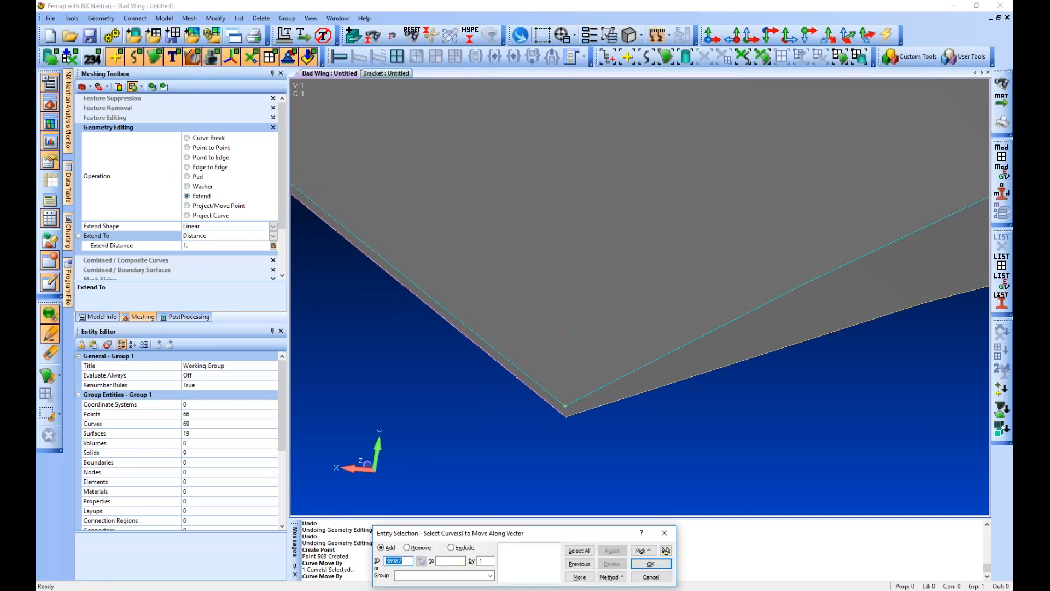
{"action": "key", "text": "Return"}
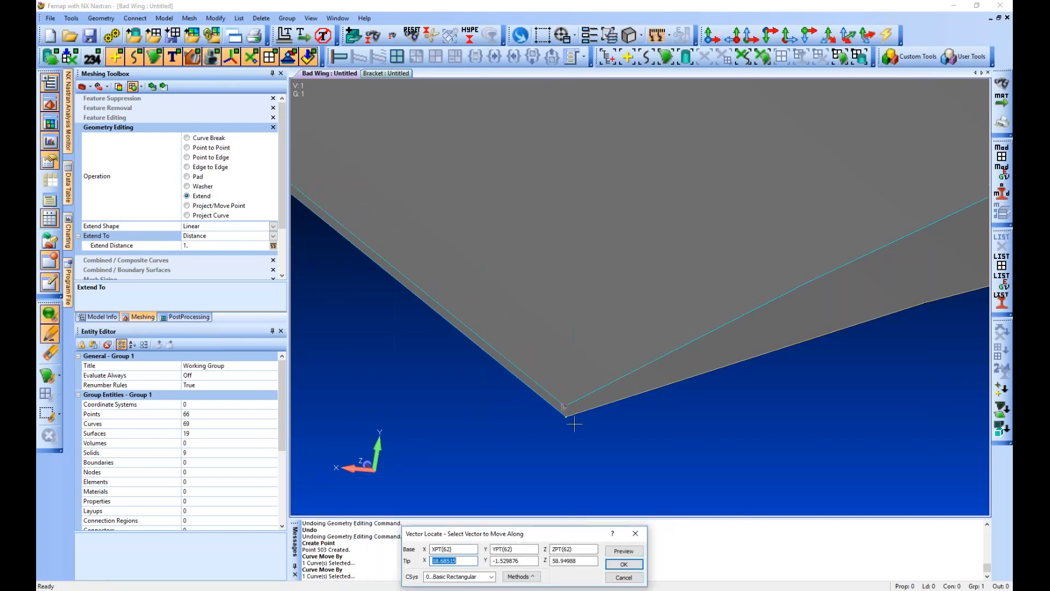
{"action": "key", "text": "Return"}
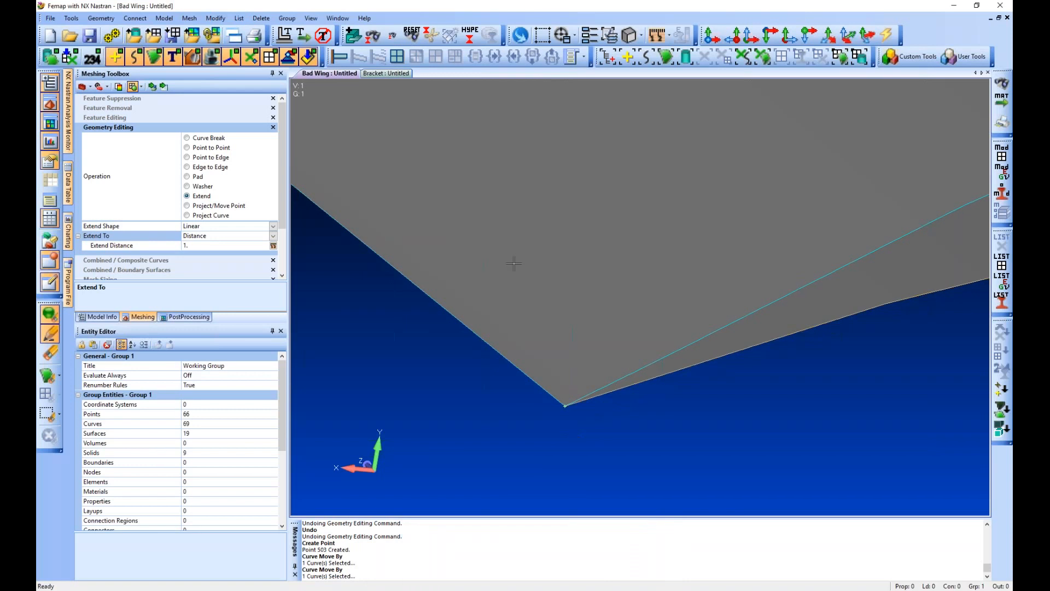
Examine the joined trailing edge and the open bay beside the rib
{"action": "scroll", "coordinate": [514, 264], "scroll_direction": "down", "scroll_amount": 5}
{"action": "middle_click_drag", "start_coordinate": [592, 274], "coordinate": [581, 300]}
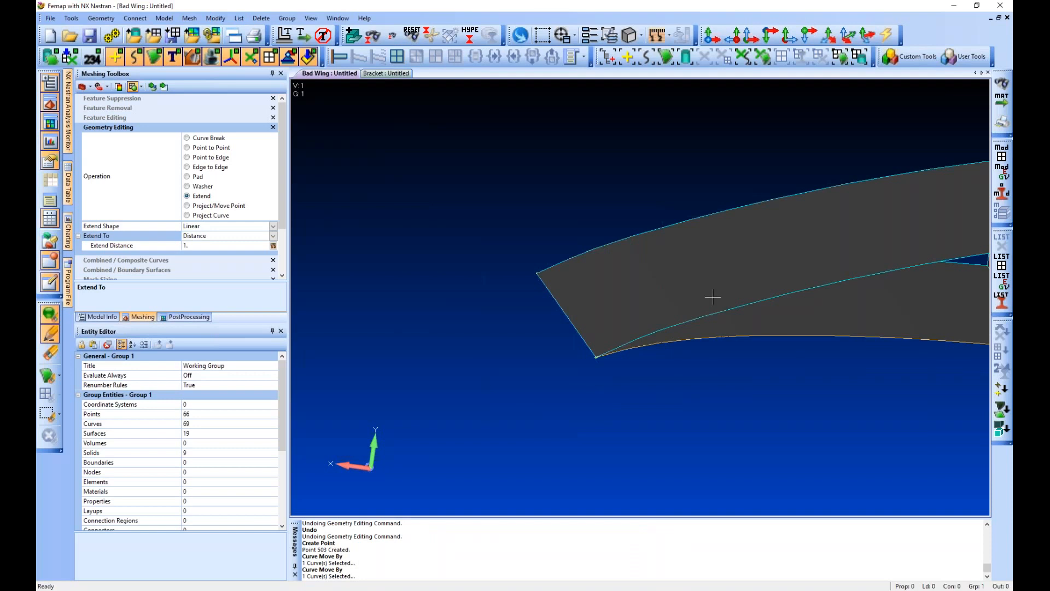
{"action": "scroll", "coordinate": [666, 310], "scroll_direction": "down", "scroll_amount": 5}
{"action": "scroll", "coordinate": [681, 299], "scroll_direction": "up", "scroll_amount": 5}
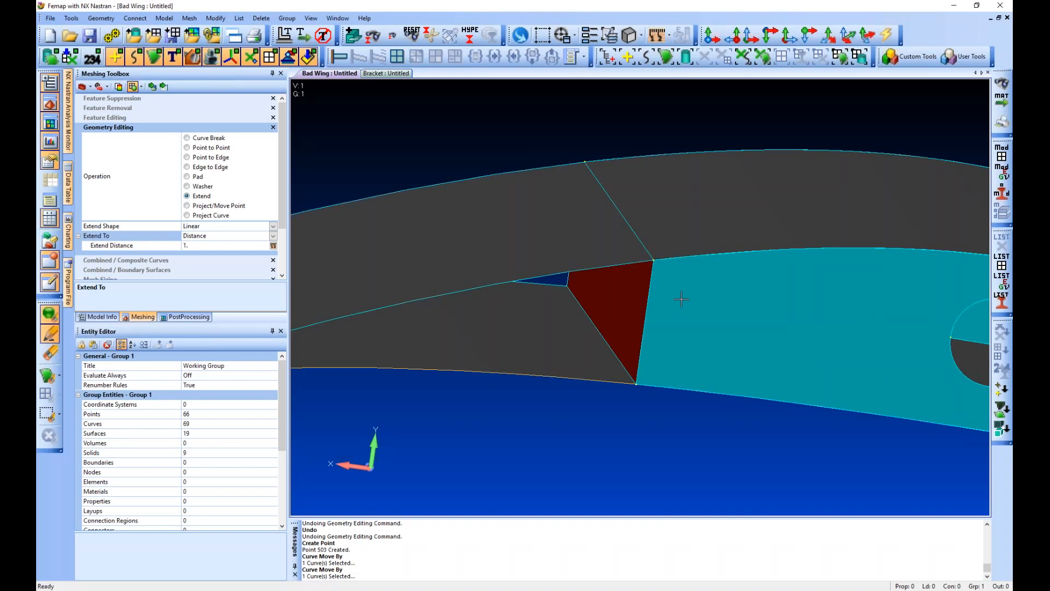
{"action": "middle_click_drag", "start_coordinate": [682, 298], "coordinate": [587, 346]}
{"action": "scroll", "coordinate": [588, 317], "scroll_direction": "down", "scroll_amount": 3}
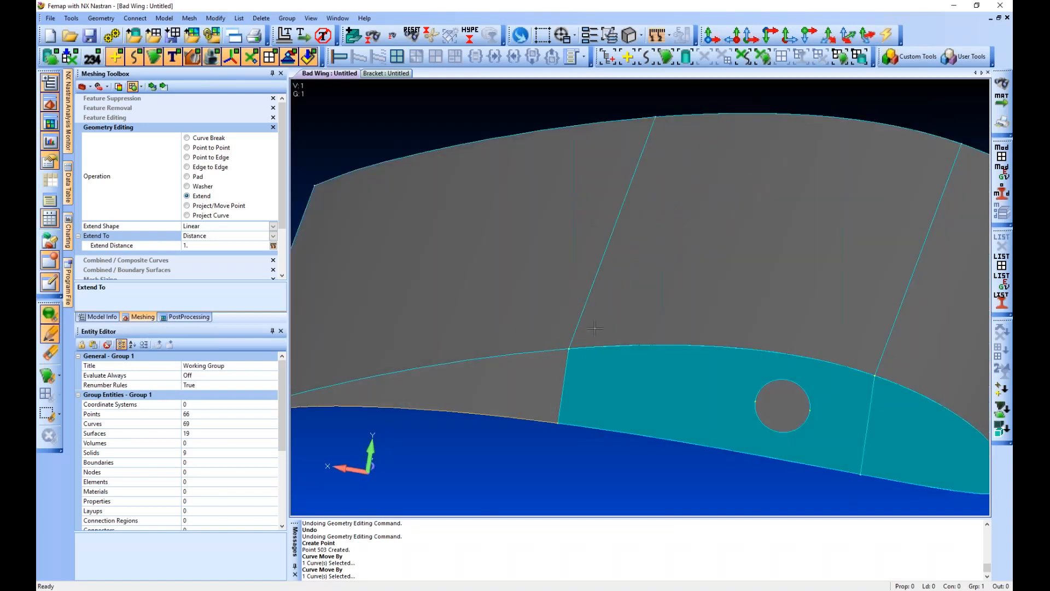
{"action": "middle_click_drag", "start_coordinate": [672, 145], "coordinate": [679, 135], "text": "ctrl"}
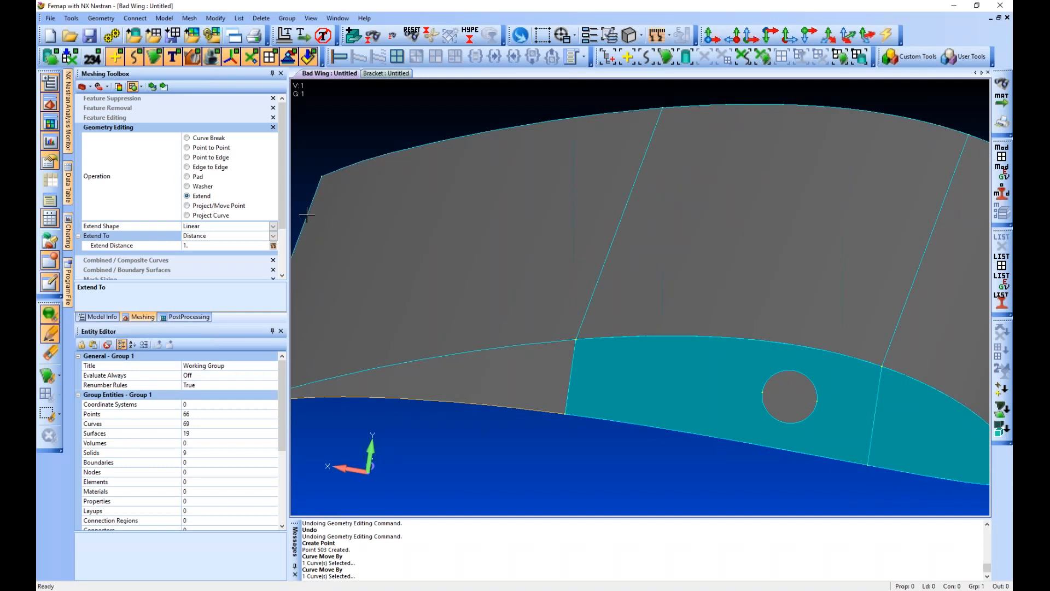
Show the full model and erase surfaces 100, 71 and 103 from the display to expose the original rib structure
{"action": "left_click", "coordinate": [101, 317]}
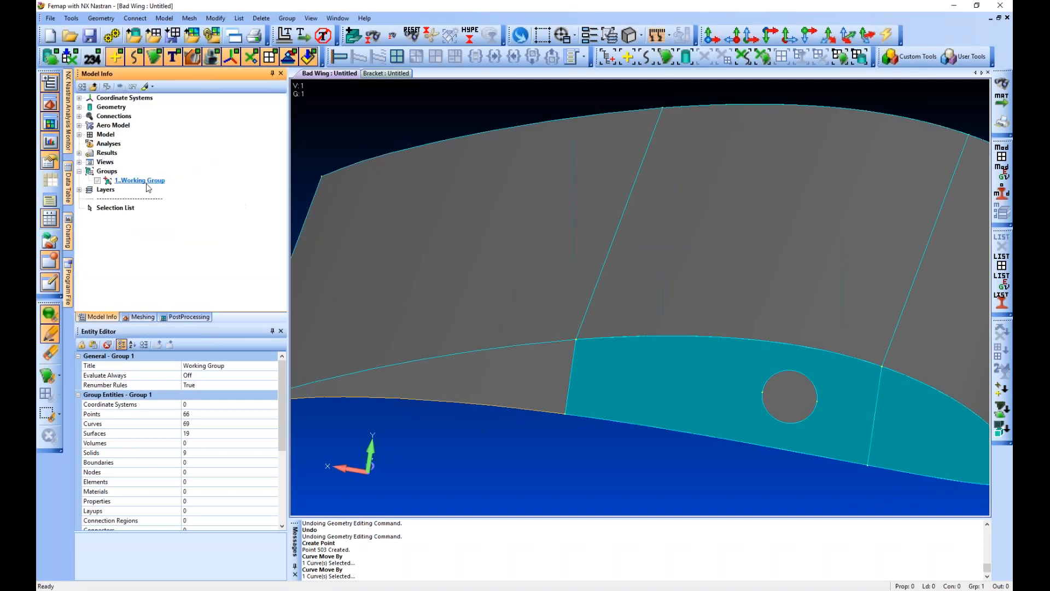
{"action": "right_click", "coordinate": [147, 186]}
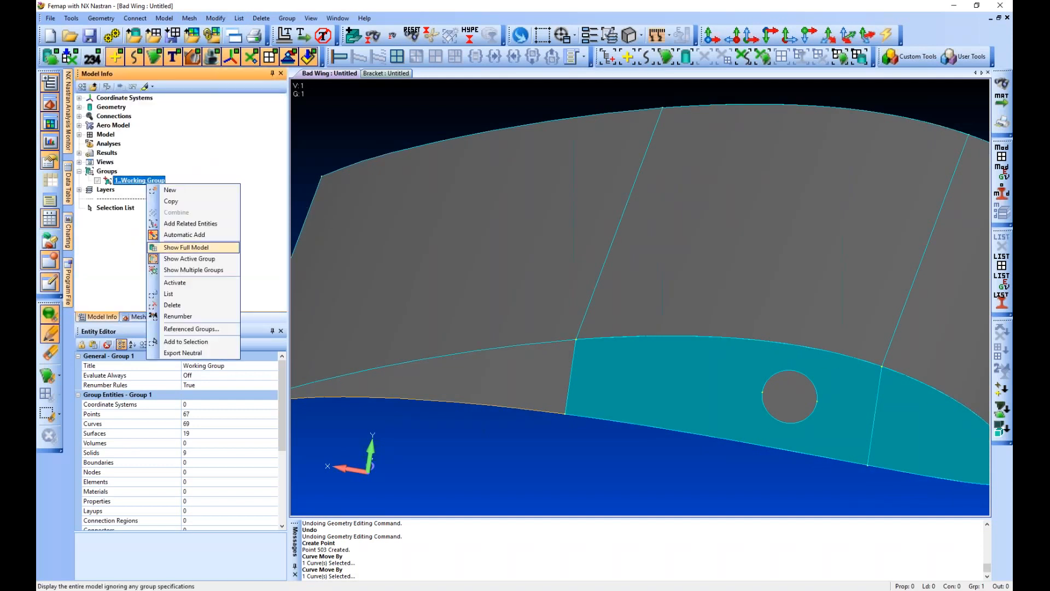
{"action": "left_click", "coordinate": [186, 247]}
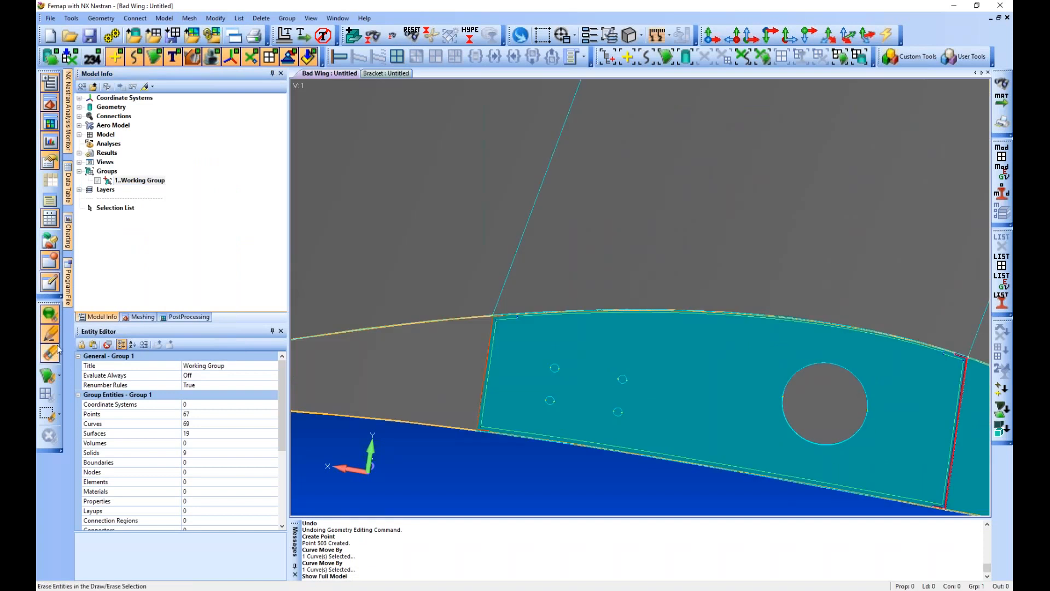
{"action": "left_click", "coordinate": [57, 350]}
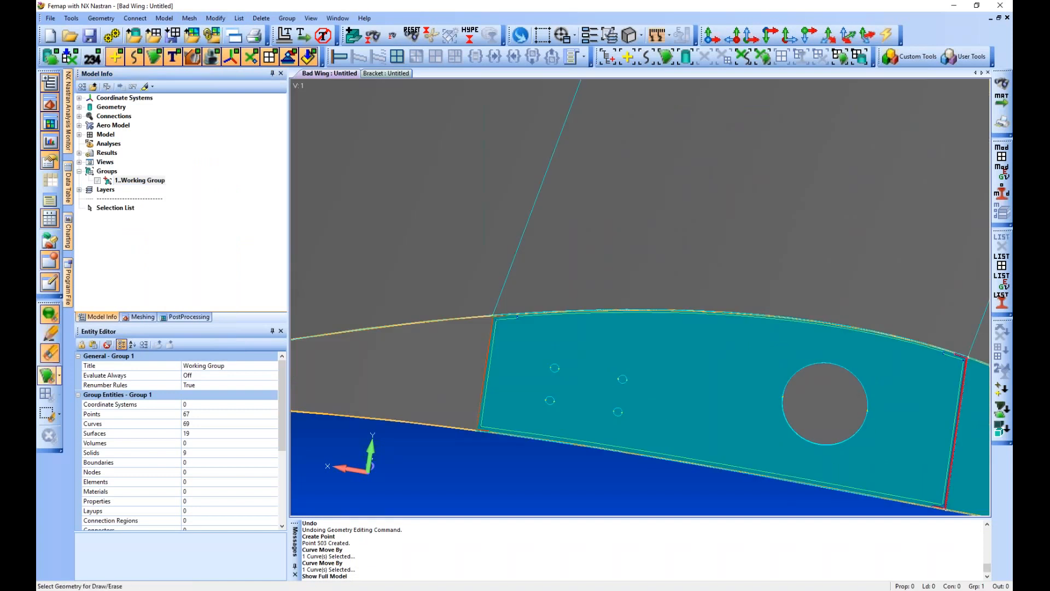
{"action": "left_click", "coordinate": [48, 375]}
{"action": "left_click", "coordinate": [584, 371]}
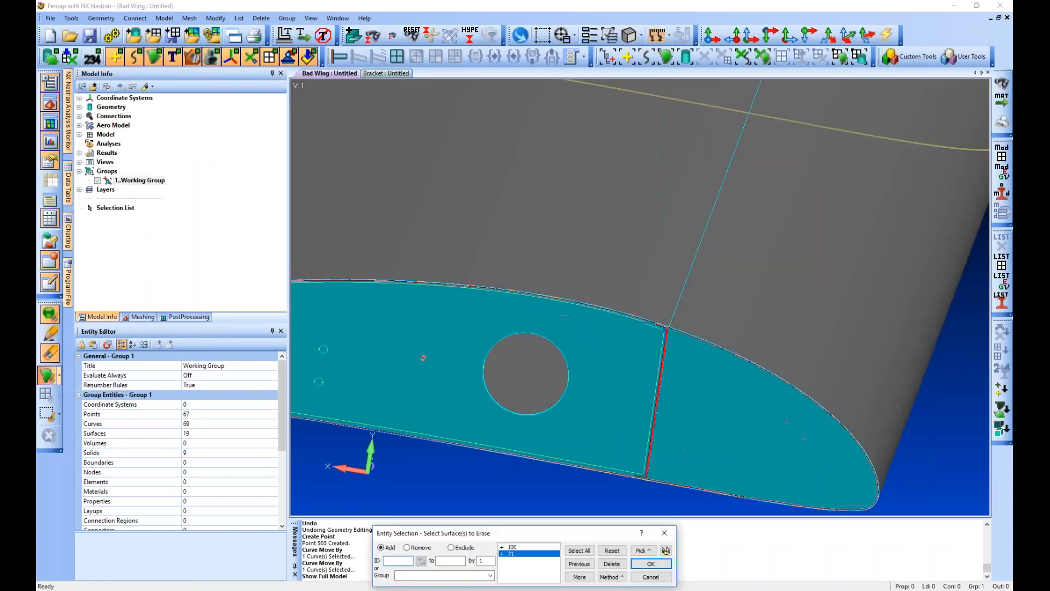
{"action": "left_click", "coordinate": [849, 131]}
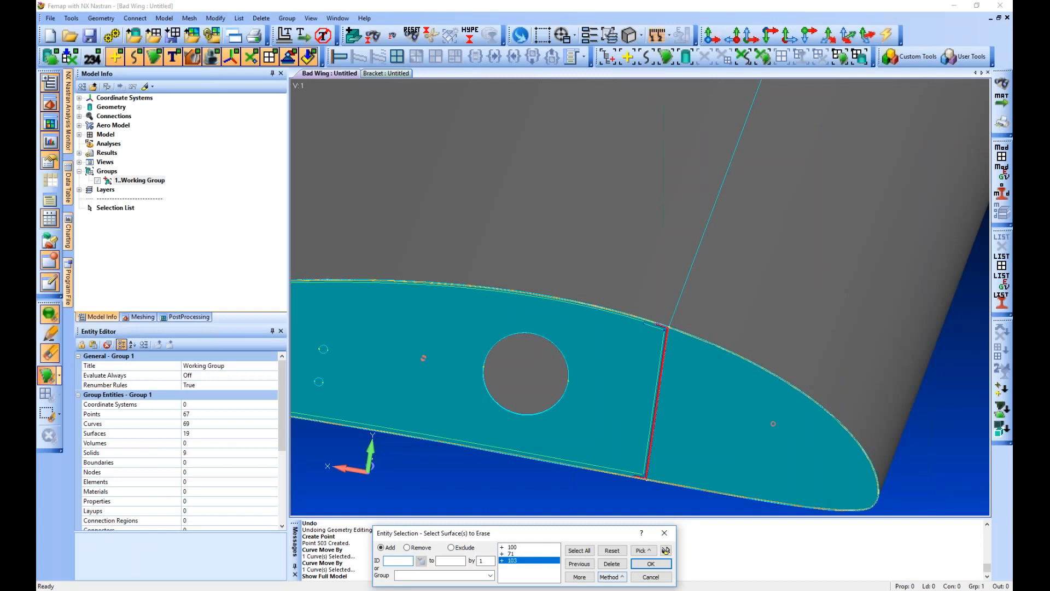
{"action": "key", "text": "Return"}
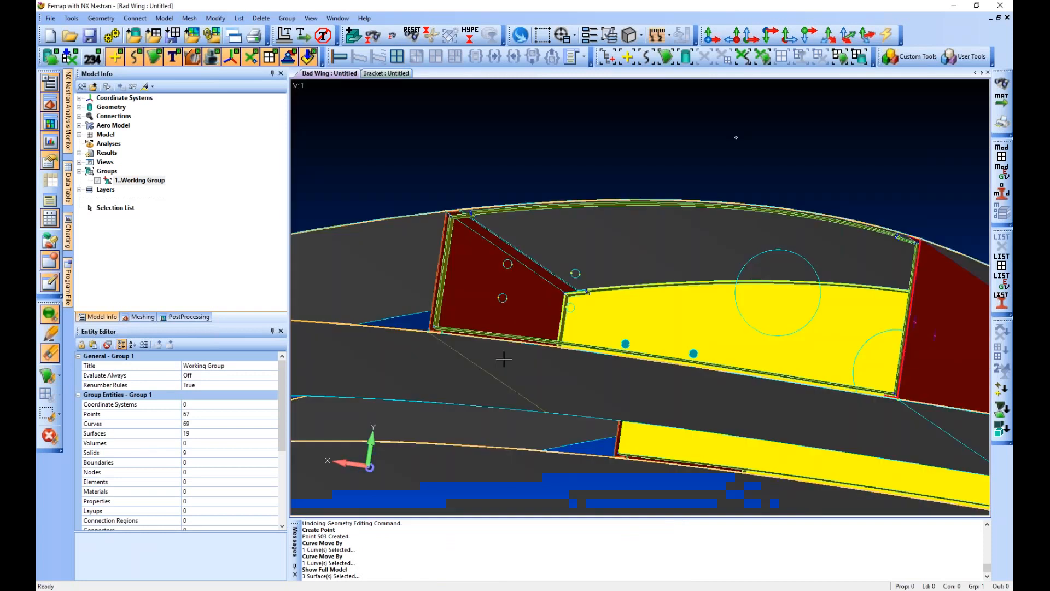
Start a surface listing and select surfaces 5 and 7, the upper and lower flanges of the spar beside the open bay
{"action": "scroll", "coordinate": [503, 359], "scroll_direction": "up", "scroll_amount": 10}
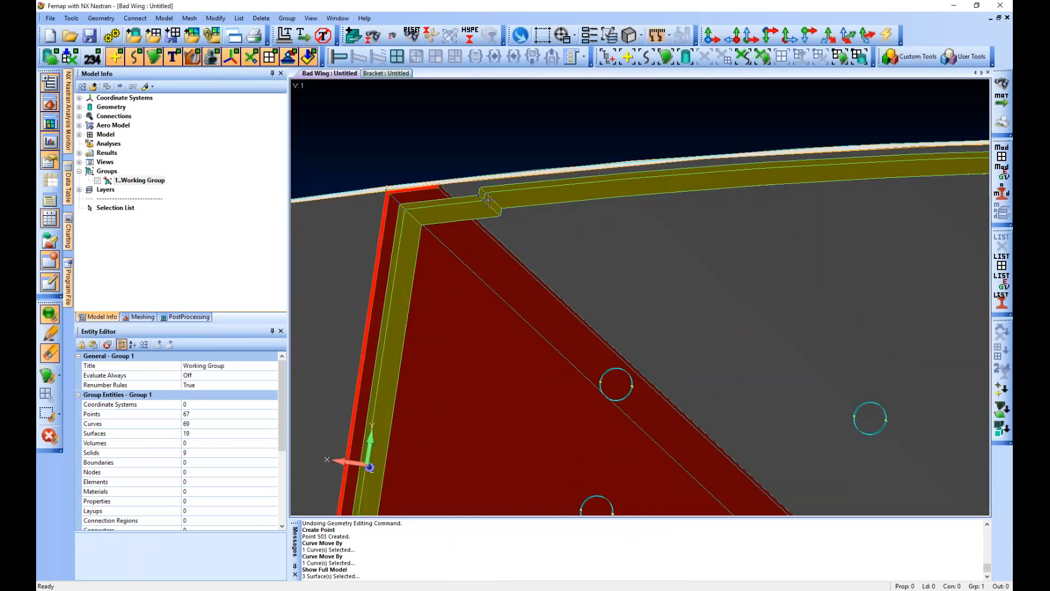
{"action": "middle_click_drag", "start_coordinate": [458, 239], "coordinate": [516, 302], "text": "ctrl"}
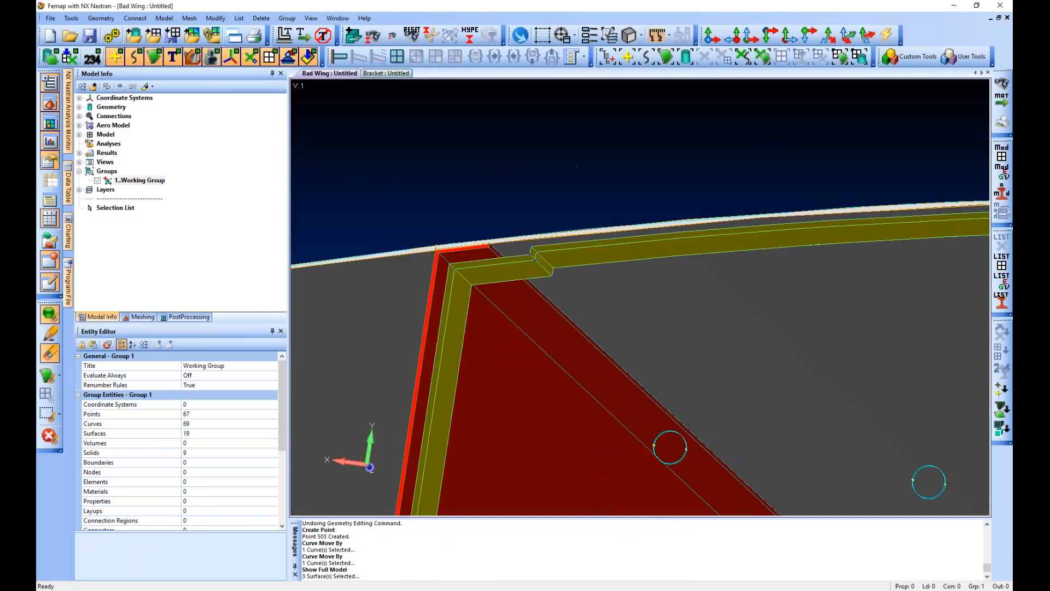
{"action": "scroll", "coordinate": [504, 269], "scroll_direction": "up", "scroll_amount": 2}
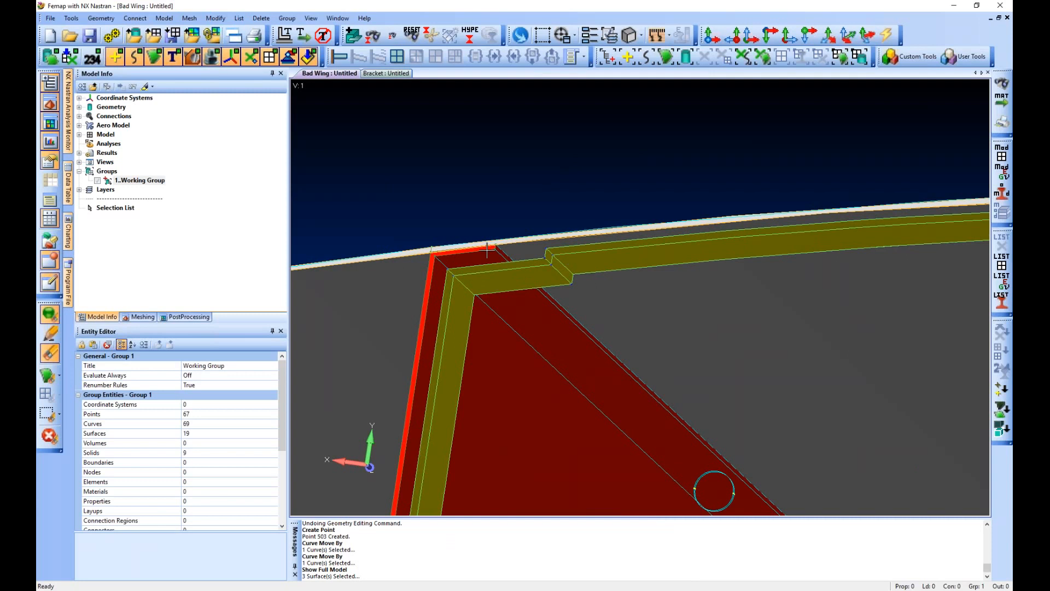
{"action": "middle_click_drag", "start_coordinate": [486, 250], "coordinate": [488, 252]}
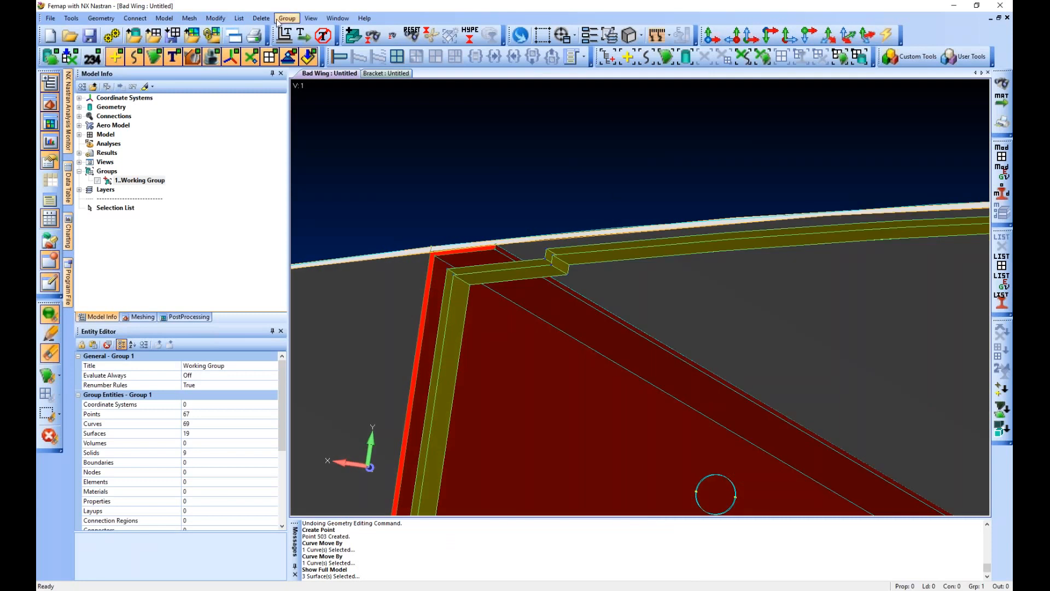
{"action": "left_click", "coordinate": [239, 20]}
{"action": "mouse_move", "coordinate": [262, 42]}
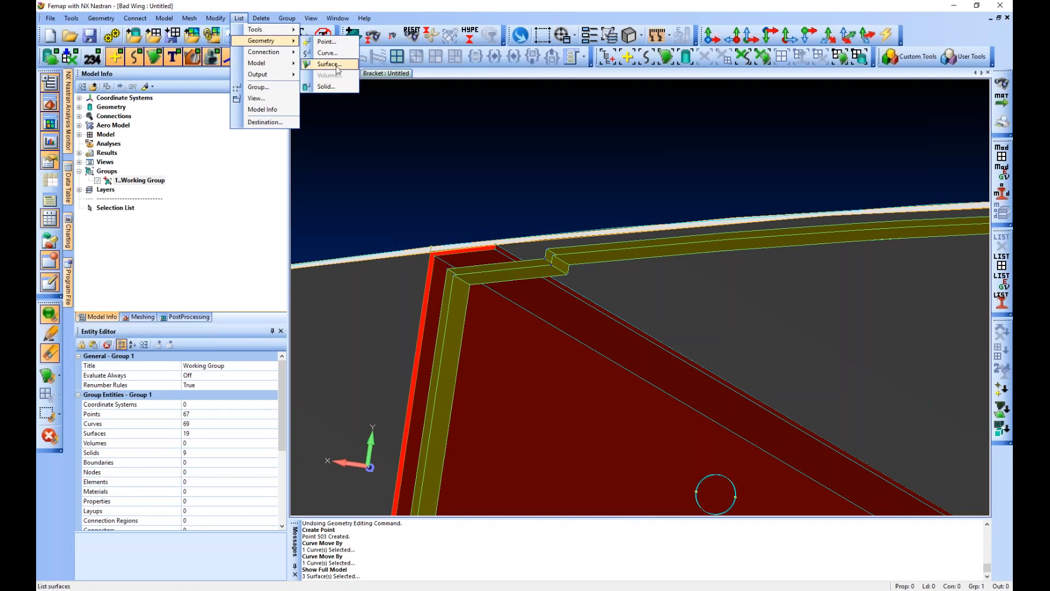
{"action": "left_click", "coordinate": [328, 64]}
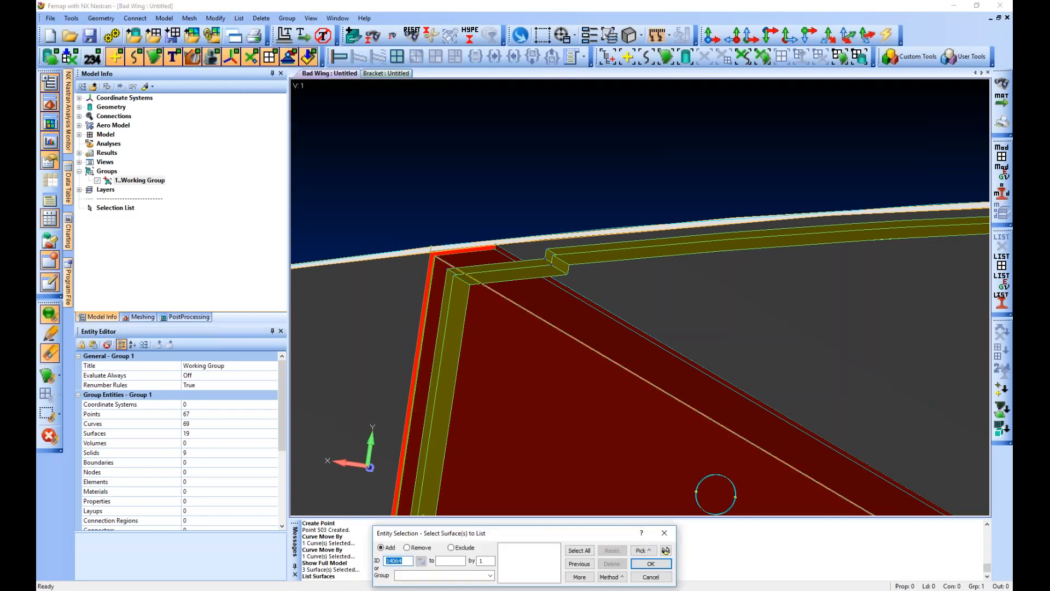
{"action": "left_click_drag", "start_coordinate": [497, 532], "coordinate": [485, 507]}
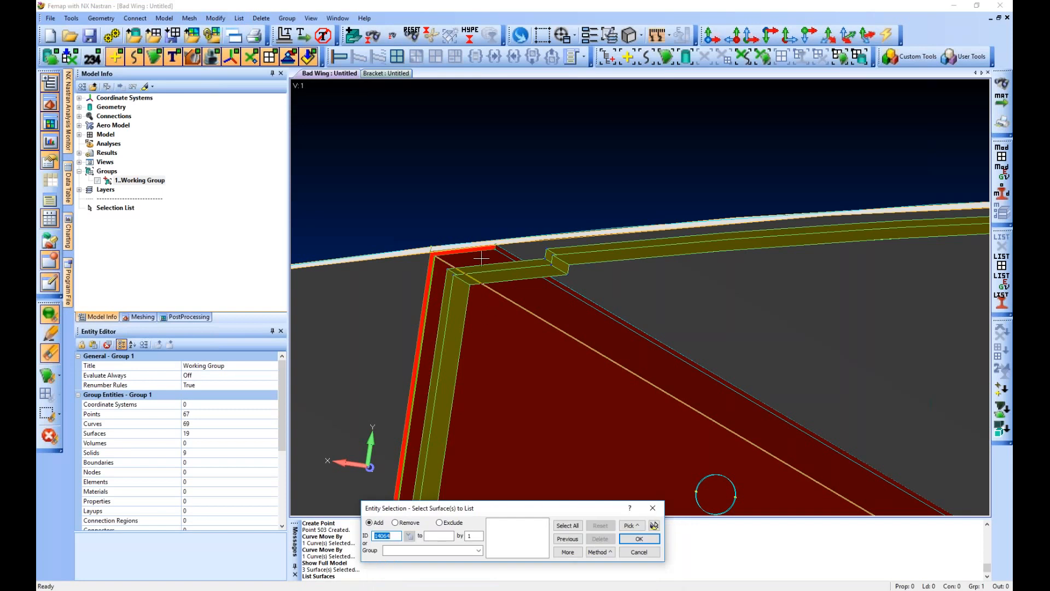
{"action": "left_click", "coordinate": [931, 402]}
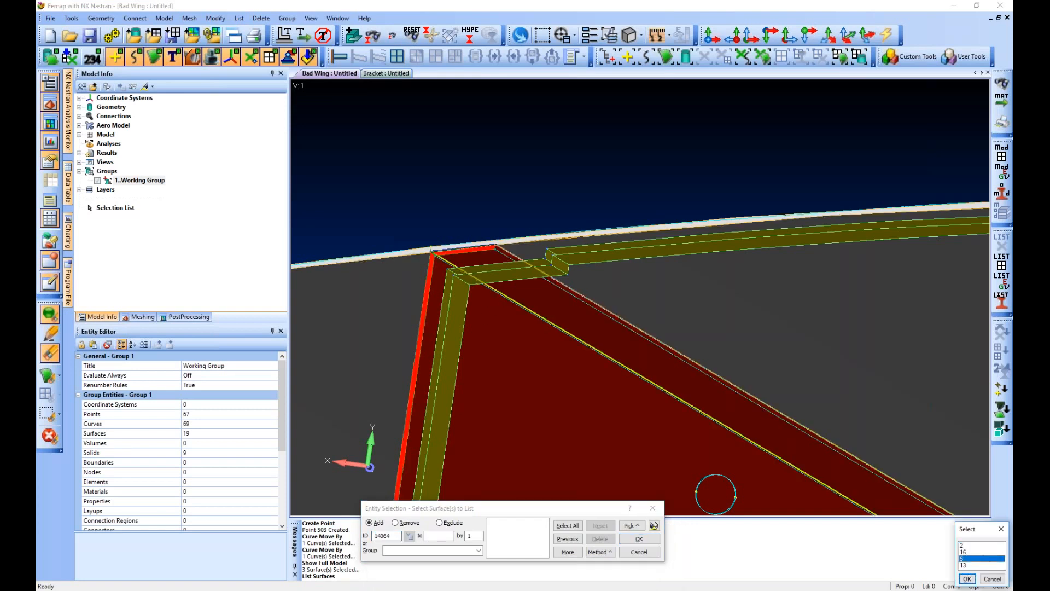
{"action": "left_click", "coordinate": [981, 557]}
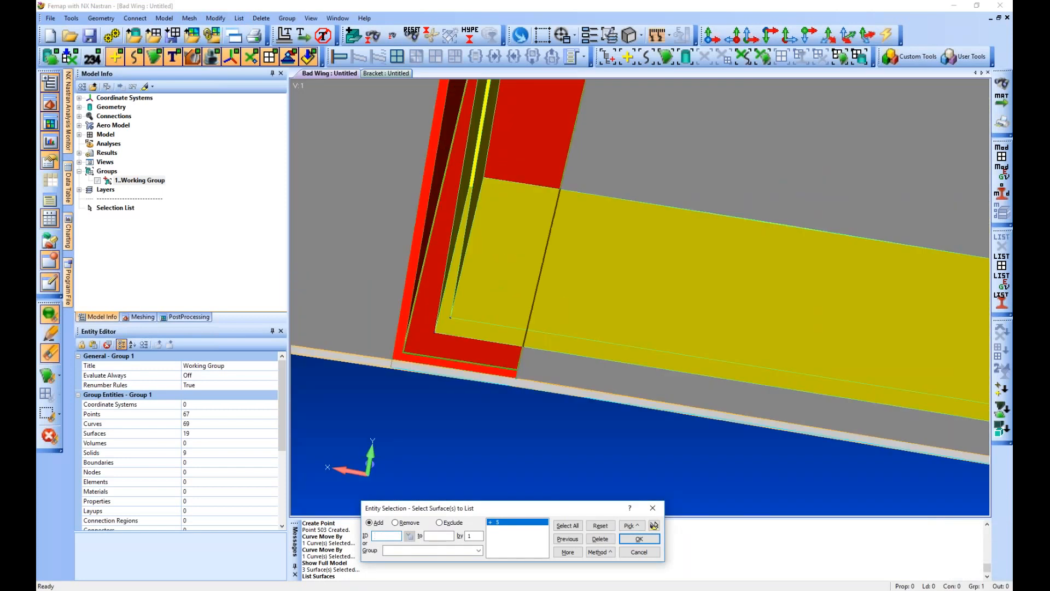
{"action": "left_click", "coordinate": [654, 525]}
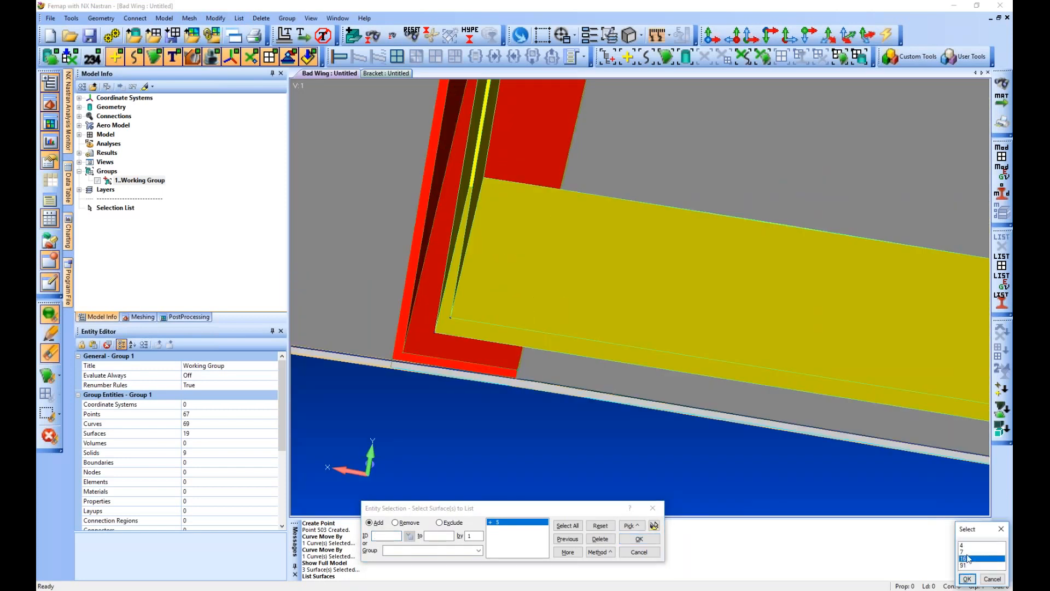
{"action": "key", "text": "Down"}
{"action": "left_click", "coordinate": [967, 554]}
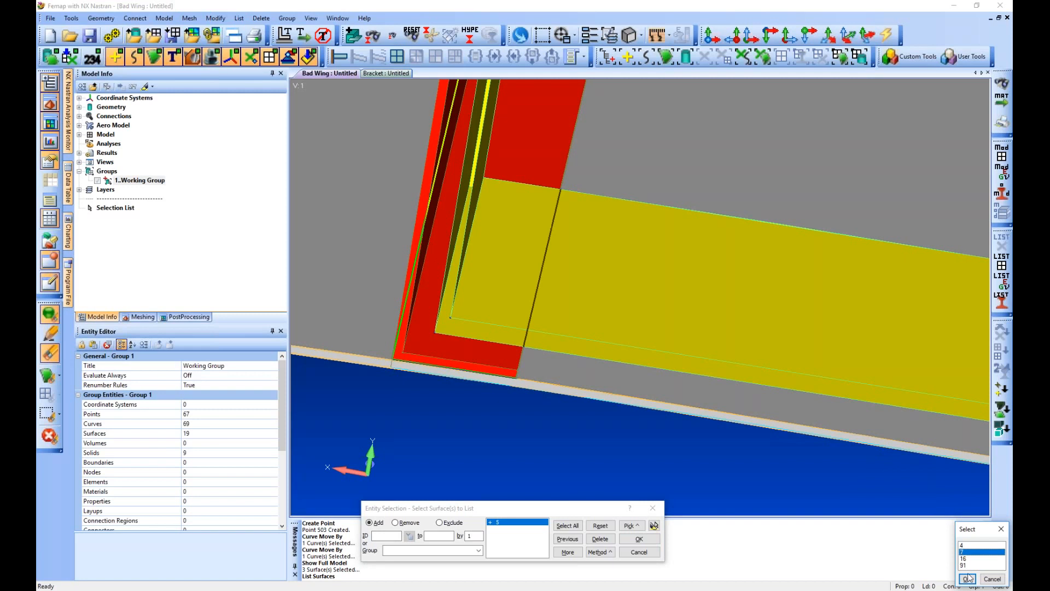
{"action": "left_click", "coordinate": [967, 579]}
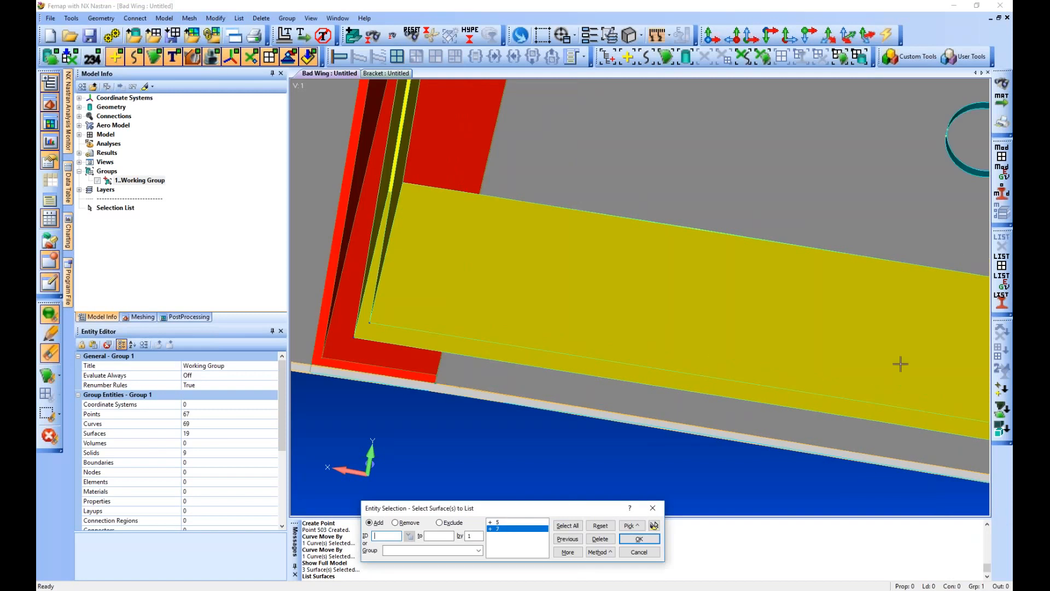
Add surfaces 23 and 22, the other spar's upper and lower flanges, to the surface listing and finish it
{"action": "scroll", "coordinate": [900, 364], "scroll_direction": "down", "scroll_amount": 5}
{"action": "scroll", "coordinate": [736, 238], "scroll_direction": "up", "scroll_amount": 8}
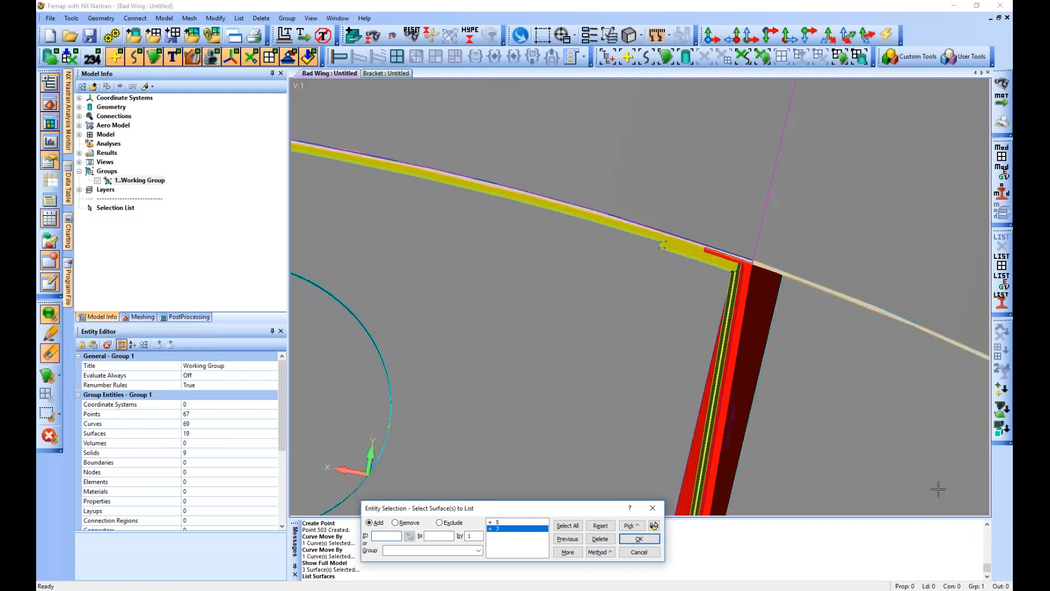
{"action": "left_click", "coordinate": [937, 489]}
{"action": "key", "text": "Down"}
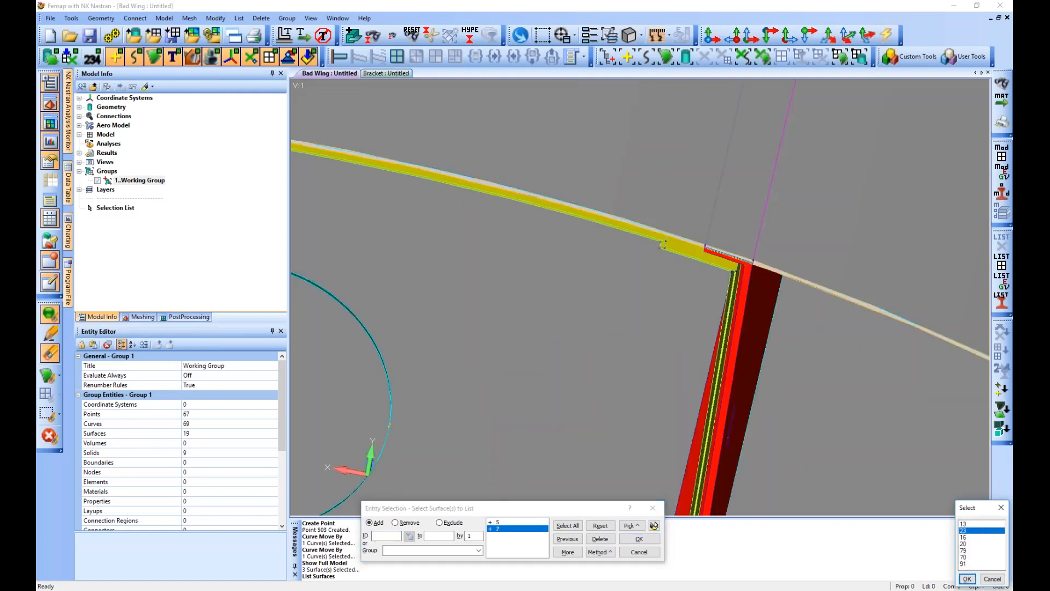
{"action": "key", "text": "Return"}
{"action": "mouse_move", "coordinate": [761, 241]}
{"action": "middle_mouse_down"}
{"action": "mouse_move", "coordinate": [766, 269]}
{"action": "mouse_move", "coordinate": [769, 257]}
{"action": "middle_mouse_up"}
{"action": "left_click", "coordinate": [768, 257]}
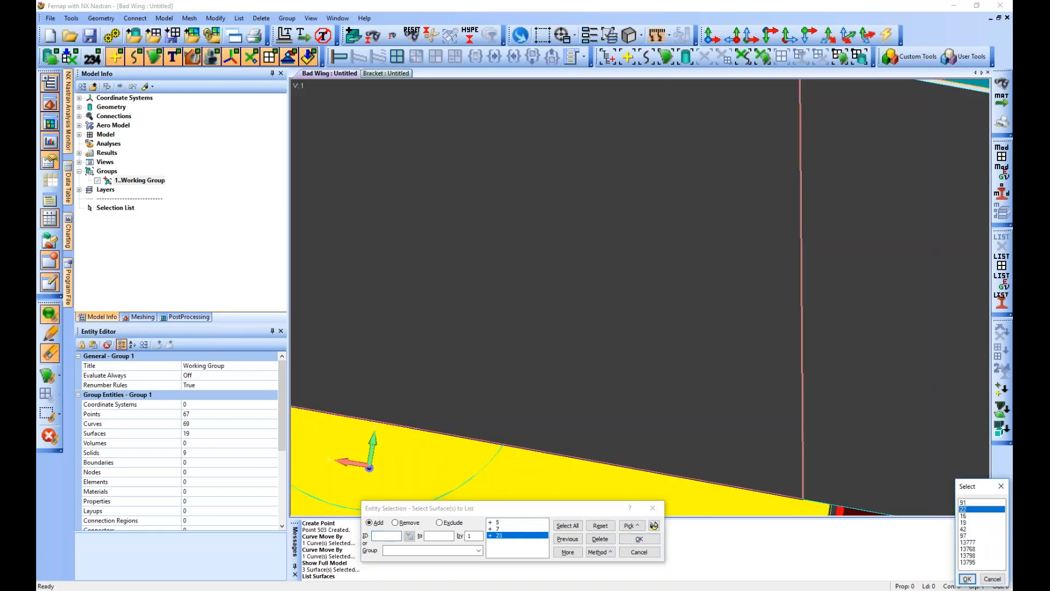
{"action": "middle_click_drag", "start_coordinate": [705, 492], "coordinate": [703, 564]}
{"action": "key", "text": "Return"}
{"action": "key", "text": "Return"}
{"action": "scroll", "coordinate": [776, 241], "scroll_direction": "down", "scroll_amount": 5}
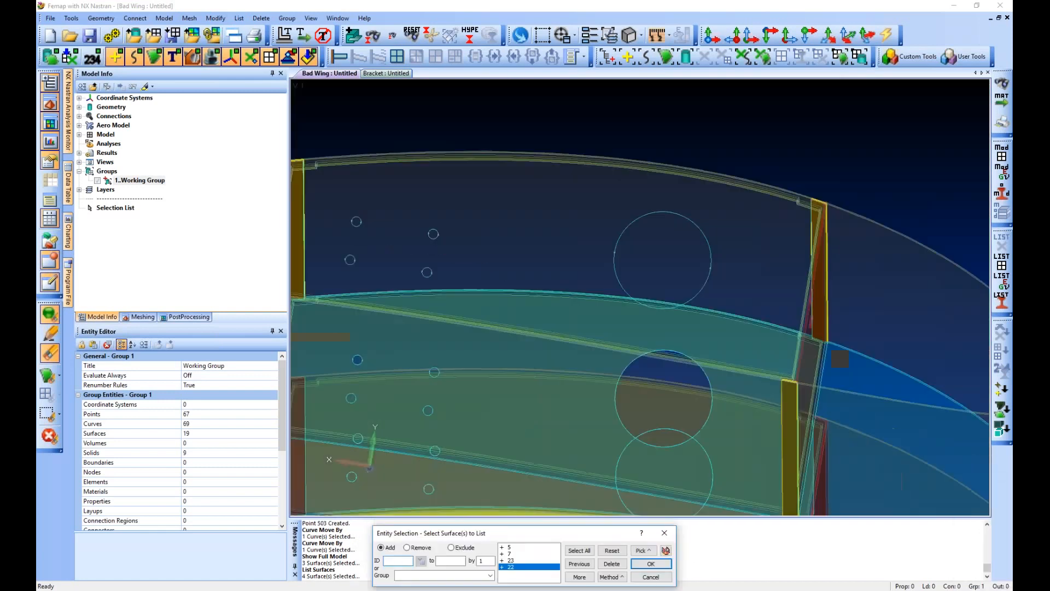
{"action": "middle_click_drag", "start_coordinate": [776, 242], "coordinate": [912, 250], "text": "ctrl"}
{"action": "left_click", "coordinate": [647, 550]}
{"action": "left_click", "coordinate": [663, 530]}
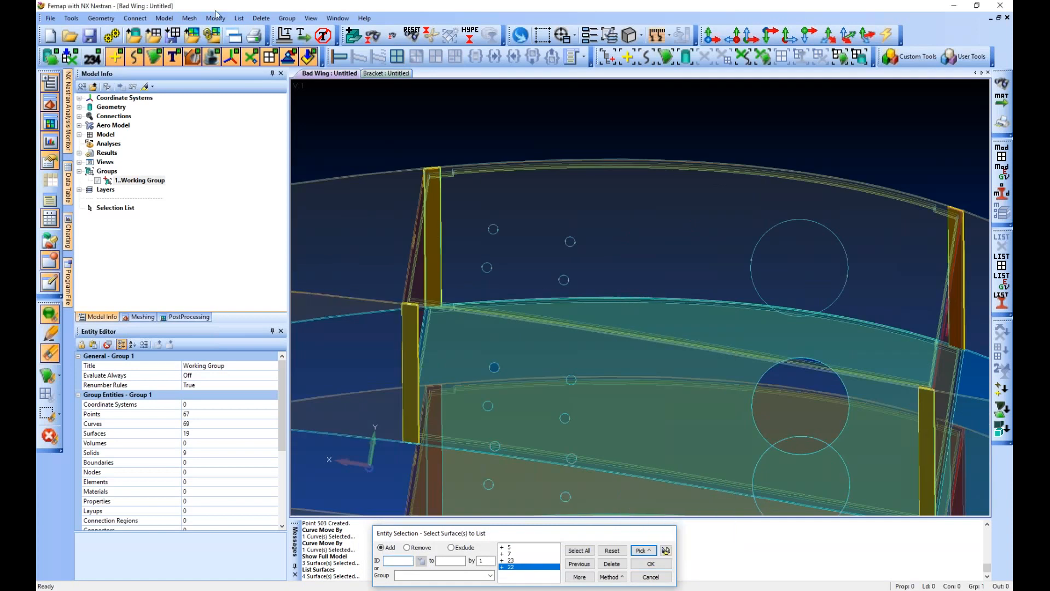
{"action": "key", "text": "Escape"}
Update the Working Group's surface selection by ID and add the related entities to the group
{"action": "left_click", "coordinate": [286, 18]}
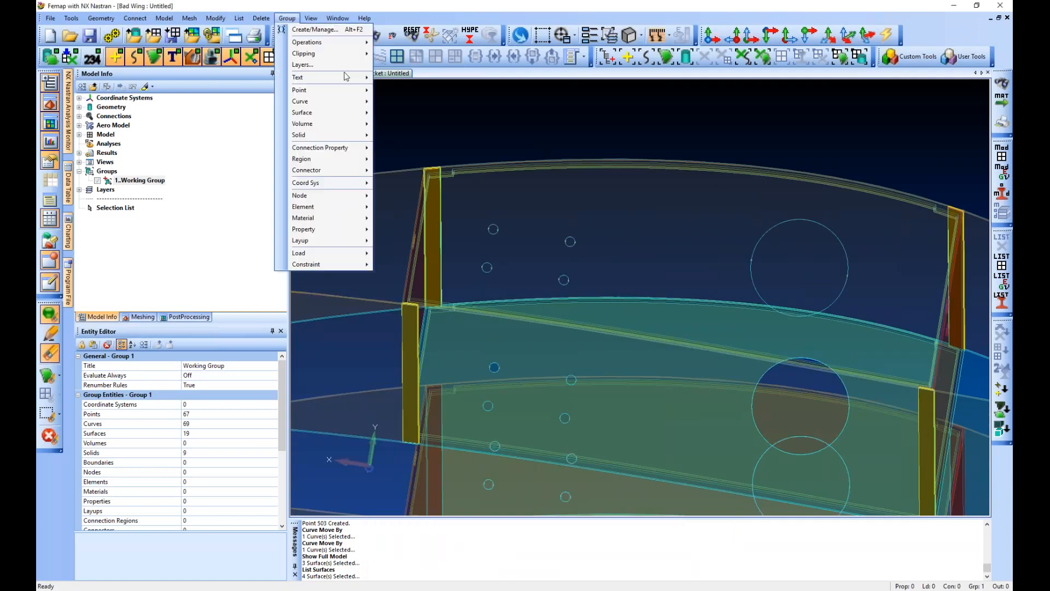
{"action": "mouse_move", "coordinate": [356, 112]}
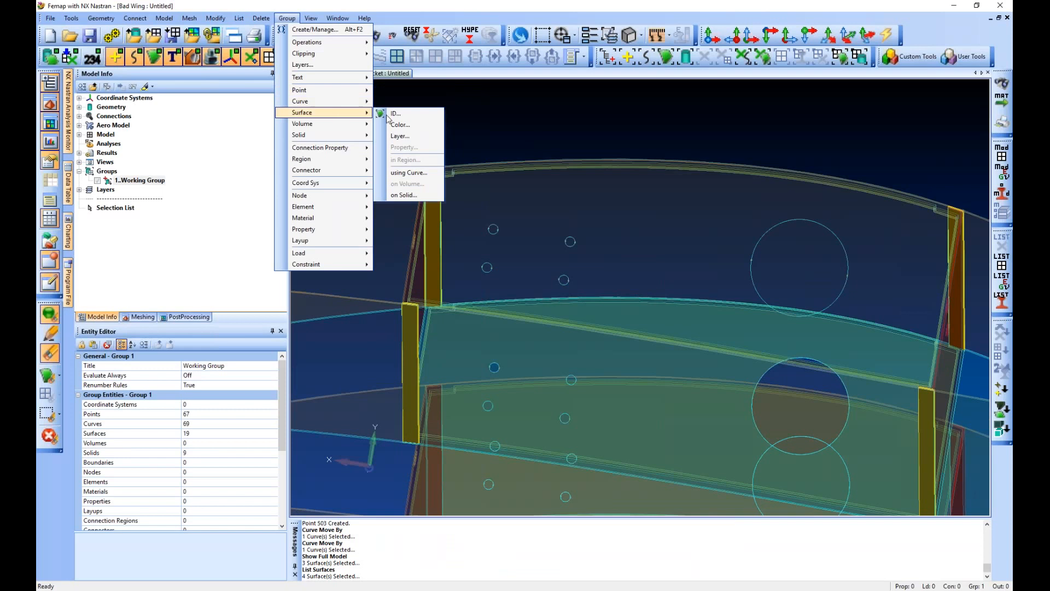
{"action": "left_click", "coordinate": [393, 114]}
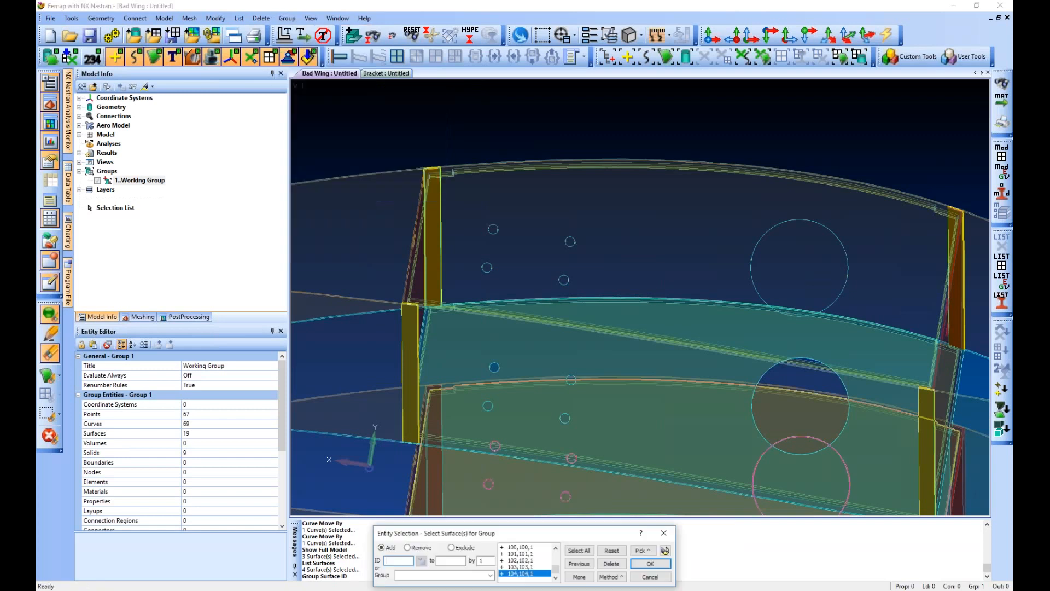
{"action": "key", "text": "Return"}
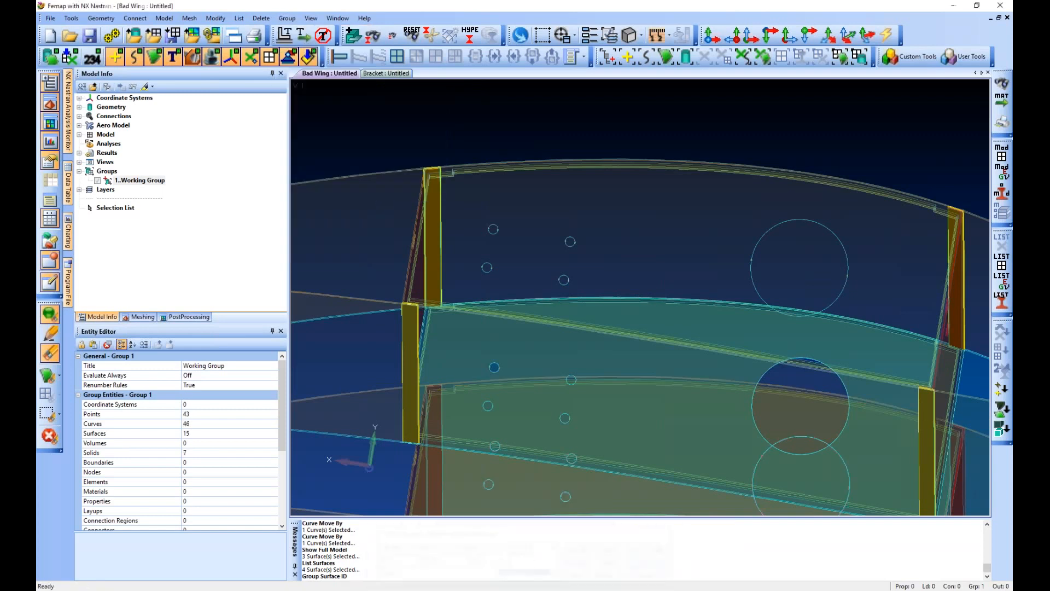
{"action": "right_click", "coordinate": [138, 180]}
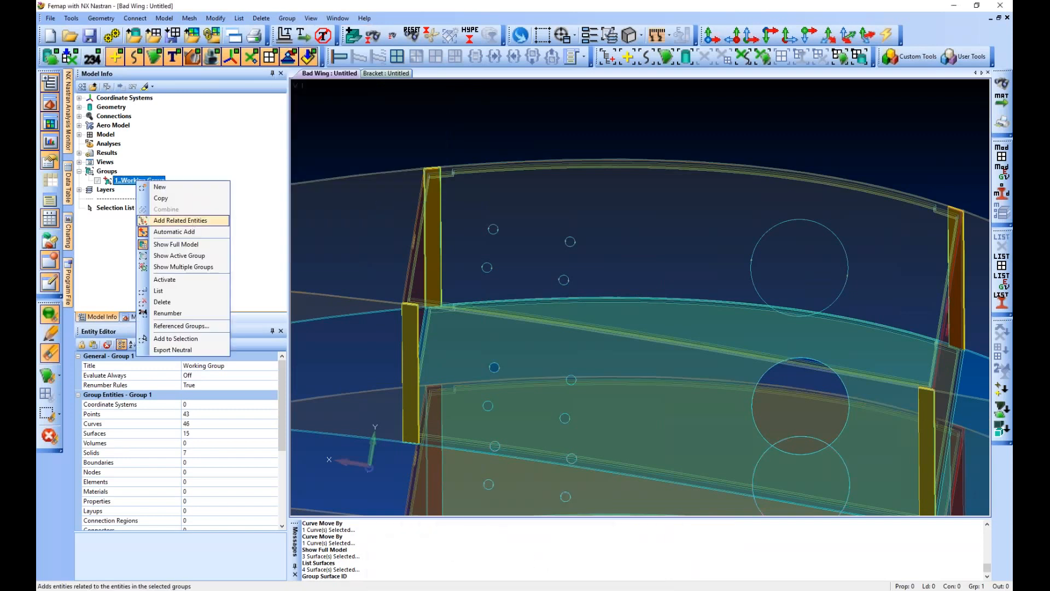
{"action": "left_click", "coordinate": [181, 220]}
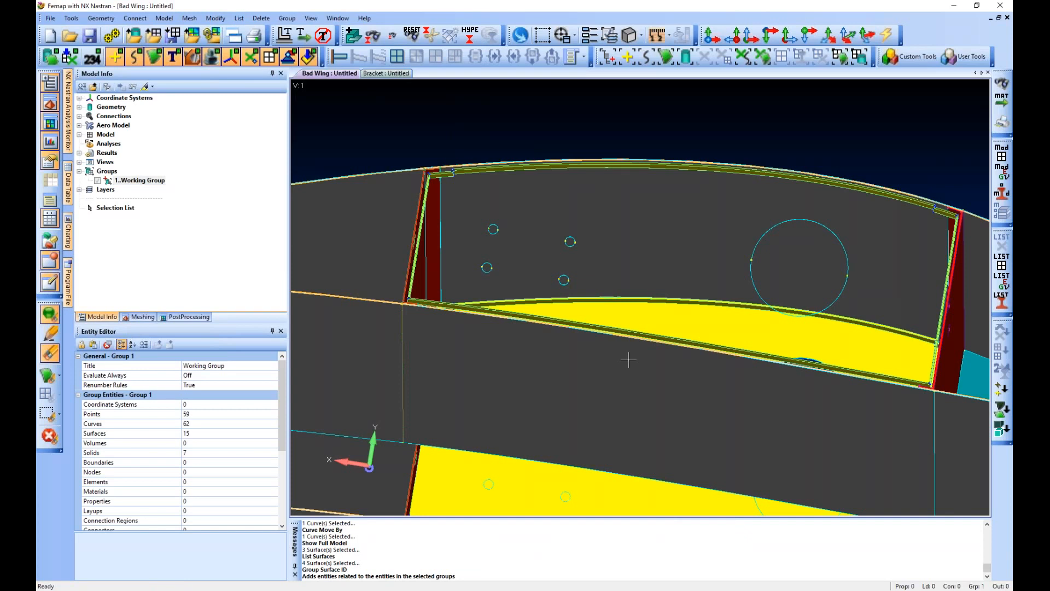
Show only the active Working Group and clear all draw/erase selections
{"action": "right_click", "coordinate": [139, 180]}
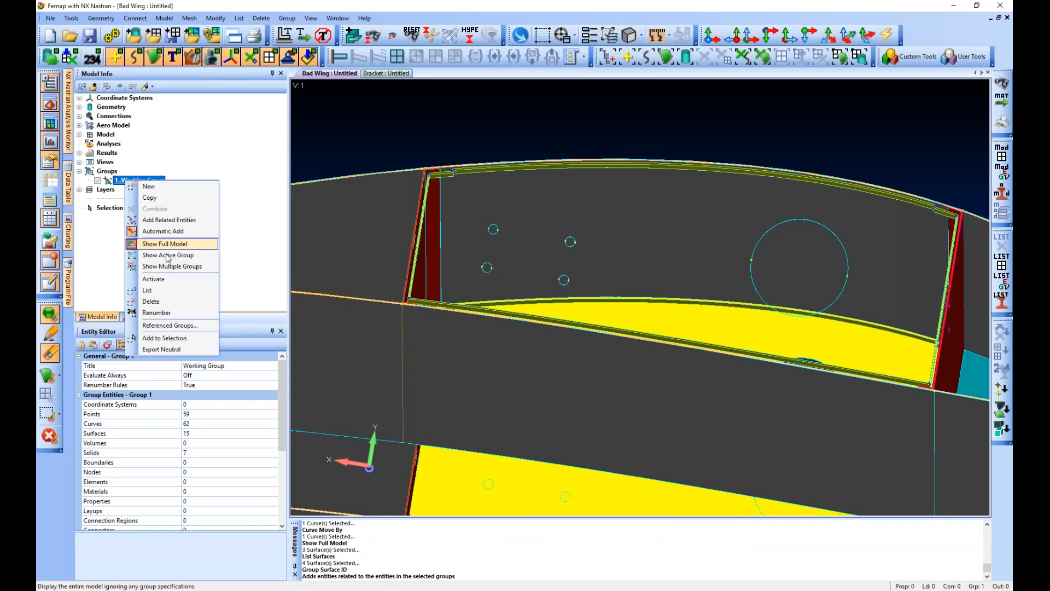
{"action": "left_click", "coordinate": [218, 241]}
{"action": "left_click", "coordinate": [48, 414]}
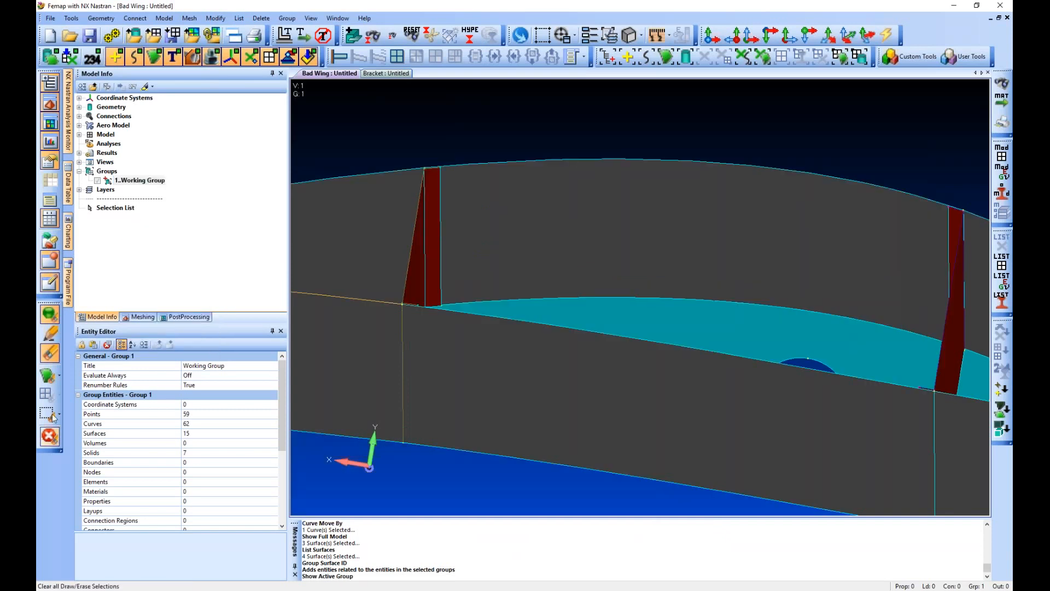
{"action": "scroll", "coordinate": [572, 379], "scroll_direction": "down", "scroll_amount": 5}
{"action": "middle_click_drag", "start_coordinate": [572, 380], "coordinate": [538, 433]}
Erase the near-end rib surface with the large hole from the display to expose the upper spar flange corner
{"action": "left_click", "coordinate": [48, 413]}
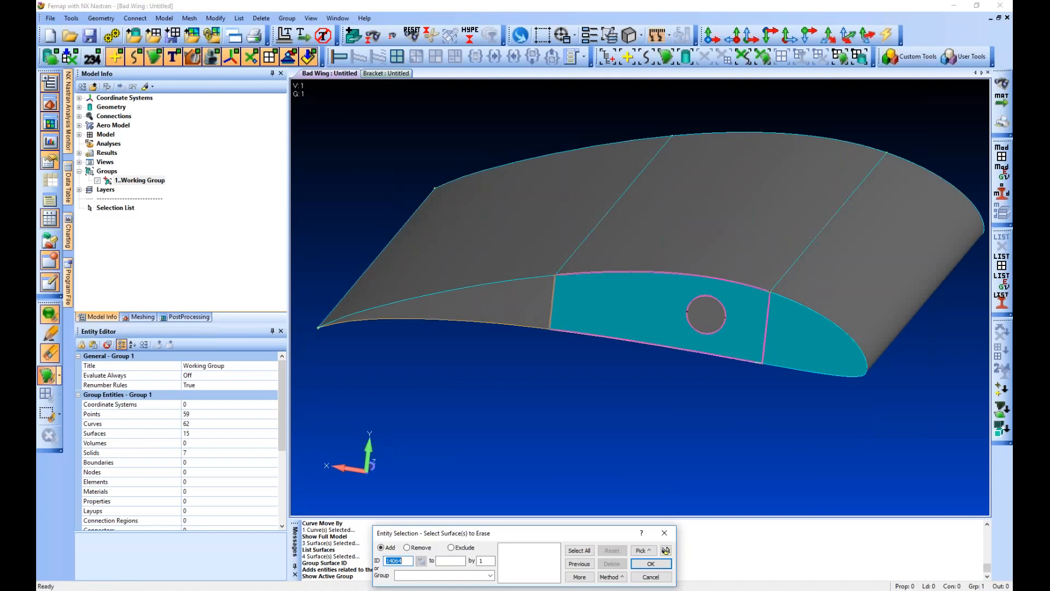
{"action": "left_click", "coordinate": [659, 308]}
{"action": "left_click", "coordinate": [650, 563]}
{"action": "scroll", "coordinate": [552, 328], "scroll_direction": "up", "scroll_amount": 4}
{"action": "mouse_move", "coordinate": [517, 328]}
{"action": "middle_mouse_down"}
{"action": "mouse_move", "coordinate": [510, 282]}
{"action": "mouse_move", "coordinate": [525, 346]}
{"action": "mouse_move", "coordinate": [626, 359]}
{"action": "middle_mouse_up"}
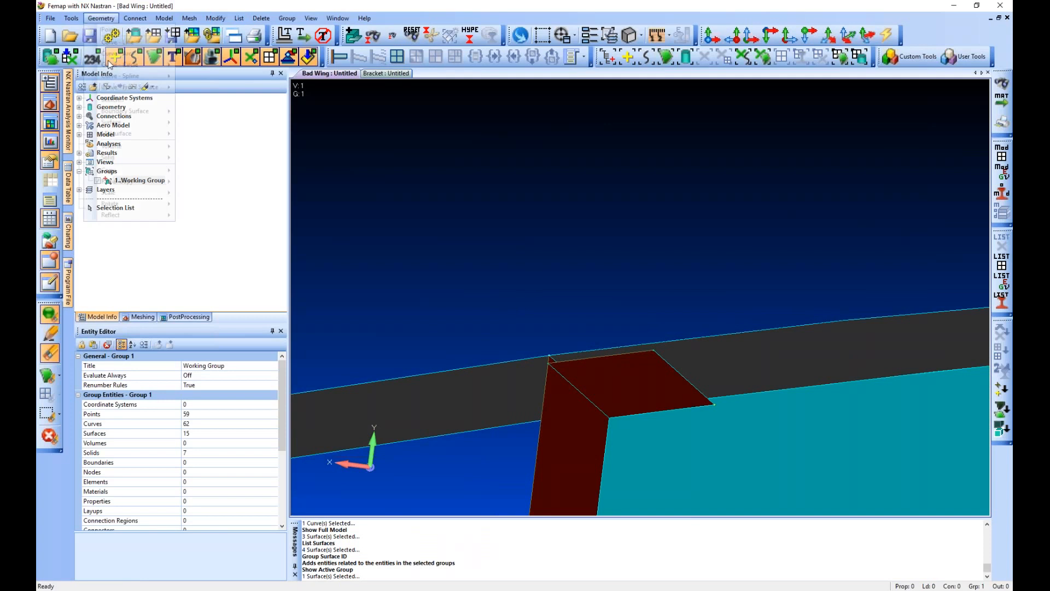
Project the inner edges of both spars' upper flanges onto upper skin surface 13 to imprint them
{"action": "left_click", "coordinate": [101, 18]}
{"action": "mouse_move", "coordinate": [137, 87]}
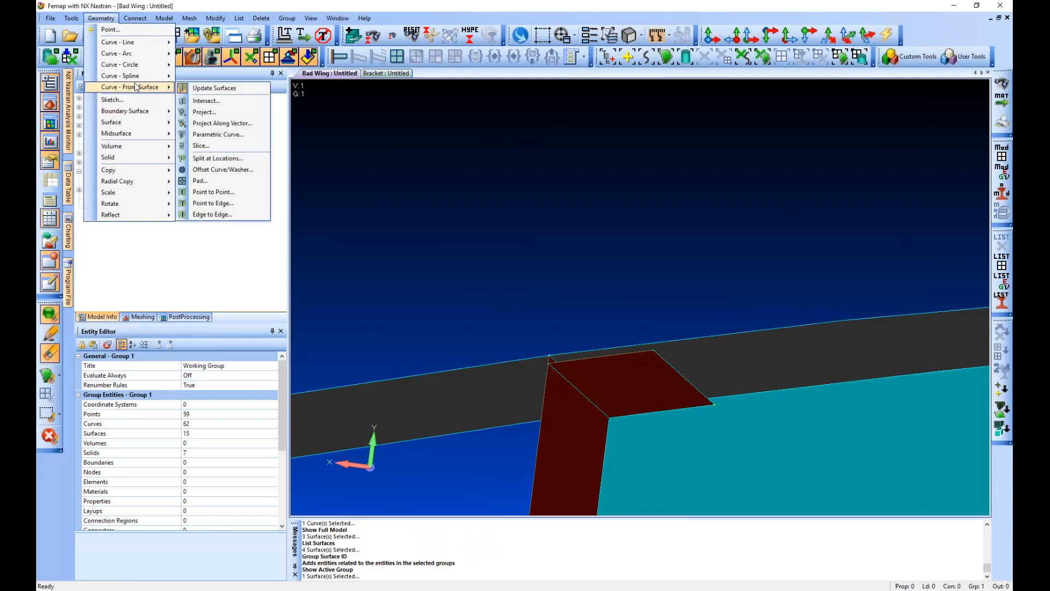
{"action": "left_click", "coordinate": [217, 112]}
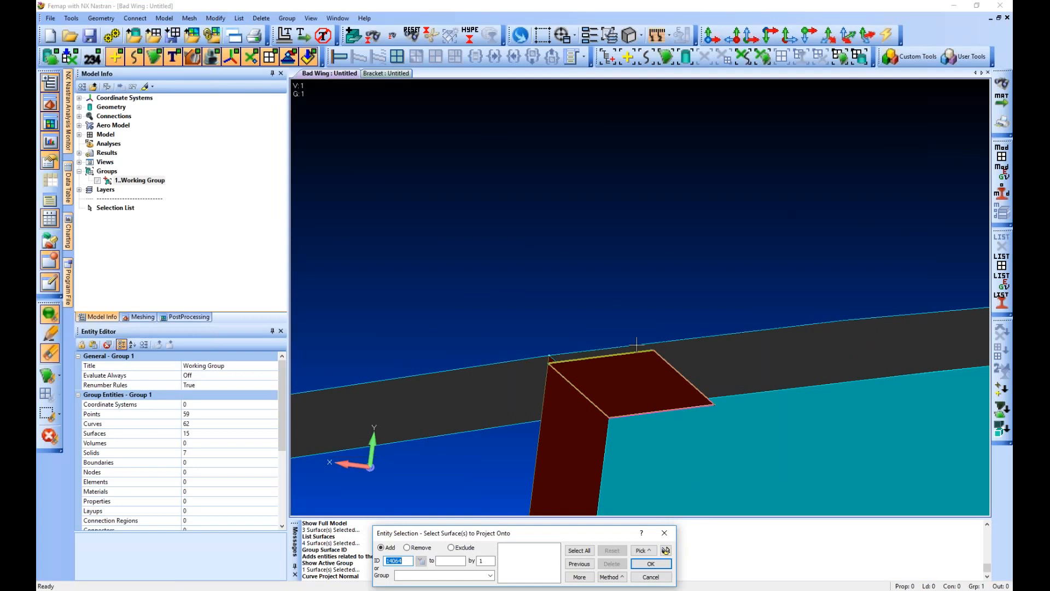
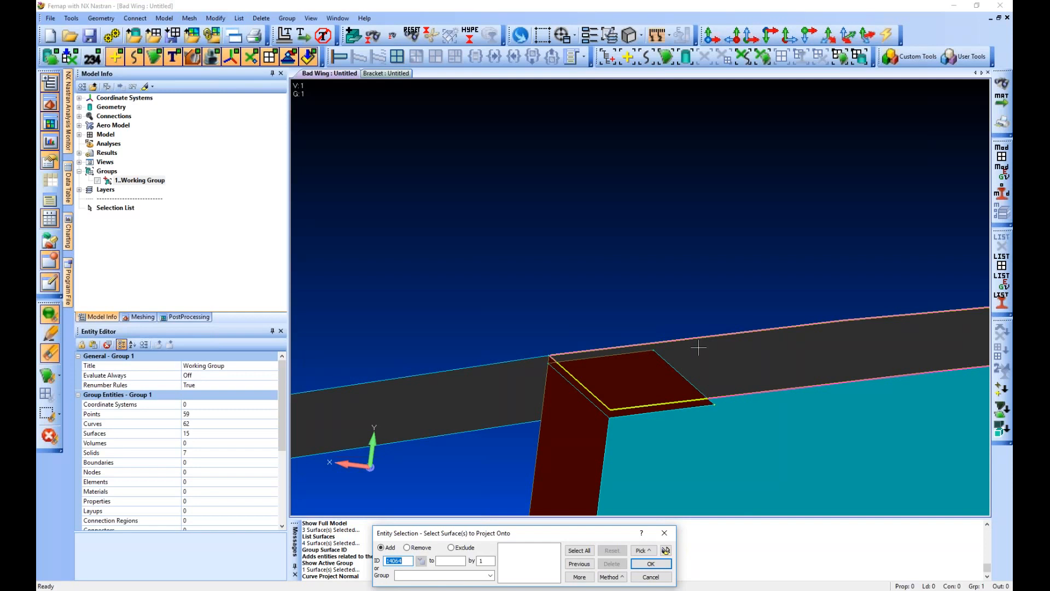
{"action": "left_click", "coordinate": [645, 433]}
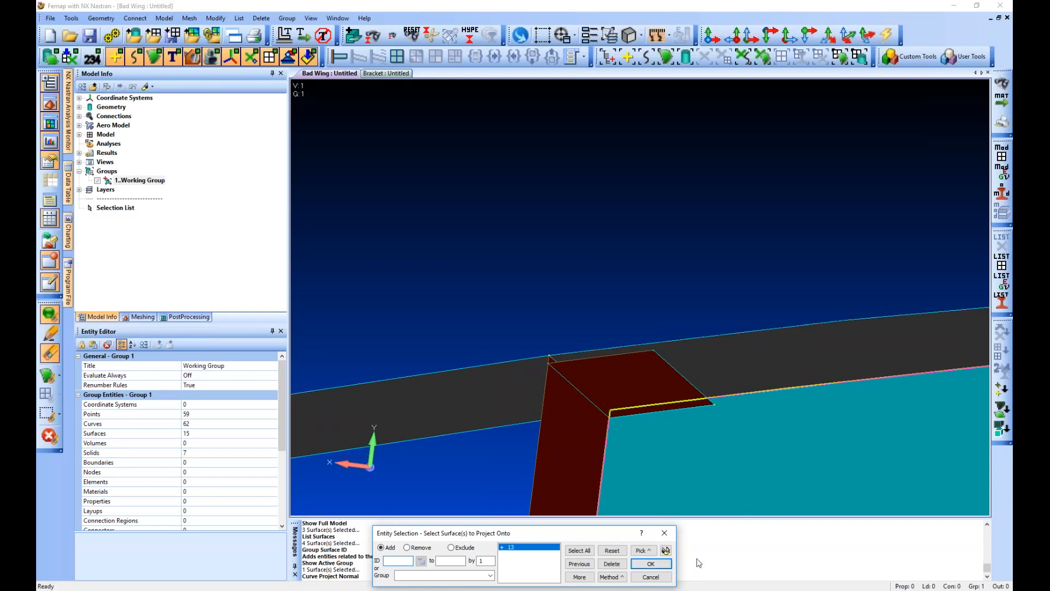
{"action": "left_click", "coordinate": [651, 564]}
{"action": "left_click", "coordinate": [685, 382]}
{"action": "scroll", "coordinate": [529, 375], "scroll_direction": "down", "scroll_amount": 3}
{"action": "scroll", "coordinate": [529, 375], "scroll_direction": "down", "scroll_amount": 3}
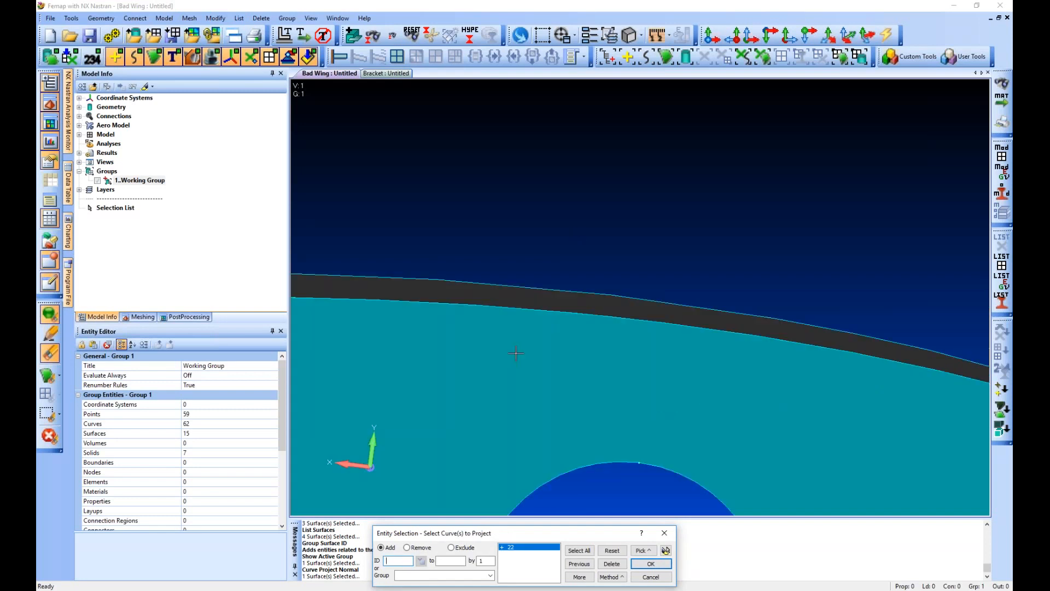
{"action": "left_click", "coordinate": [507, 337]}
{"action": "key", "text": "Return"}
{"action": "scroll", "coordinate": [700, 267], "scroll_direction": "up", "scroll_amount": 3}
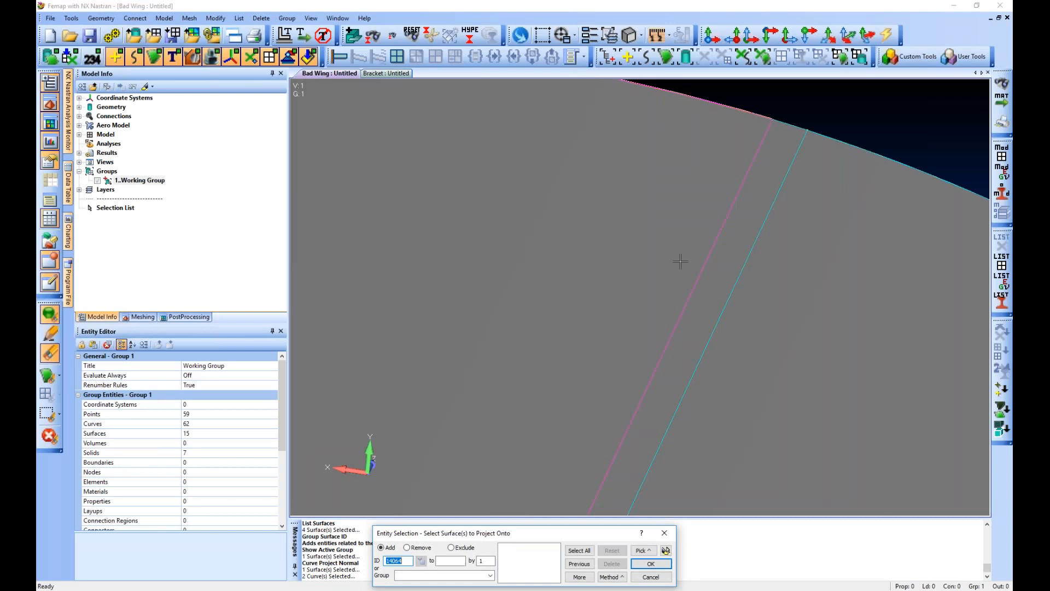
{"action": "scroll", "coordinate": [679, 261], "scroll_direction": "down", "scroll_amount": 5}
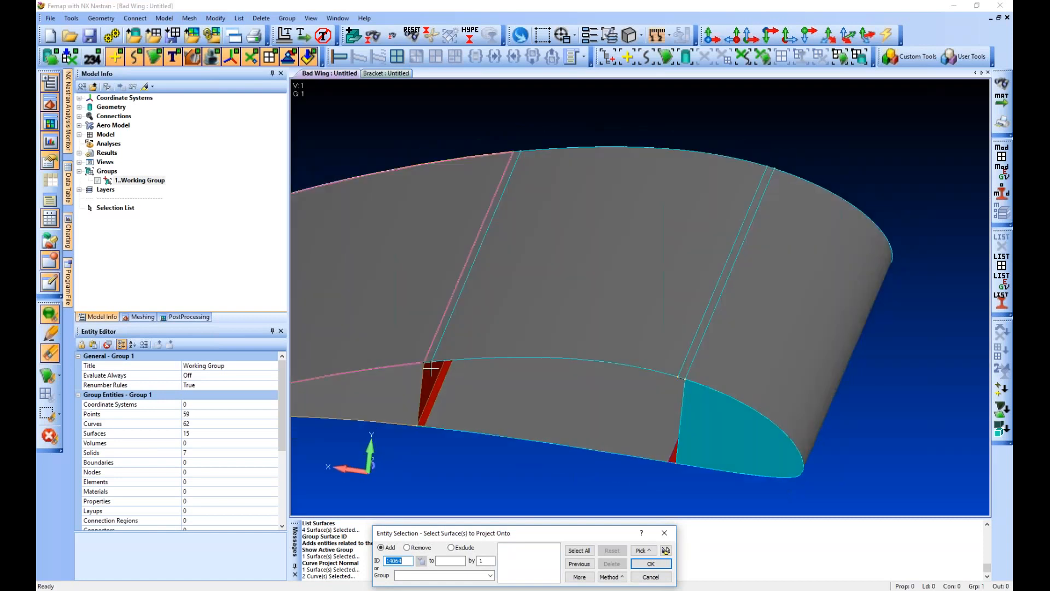
{"action": "scroll", "coordinate": [431, 370], "scroll_direction": "up", "scroll_amount": 3}
{"action": "scroll", "coordinate": [439, 357], "scroll_direction": "up", "scroll_amount": 1}
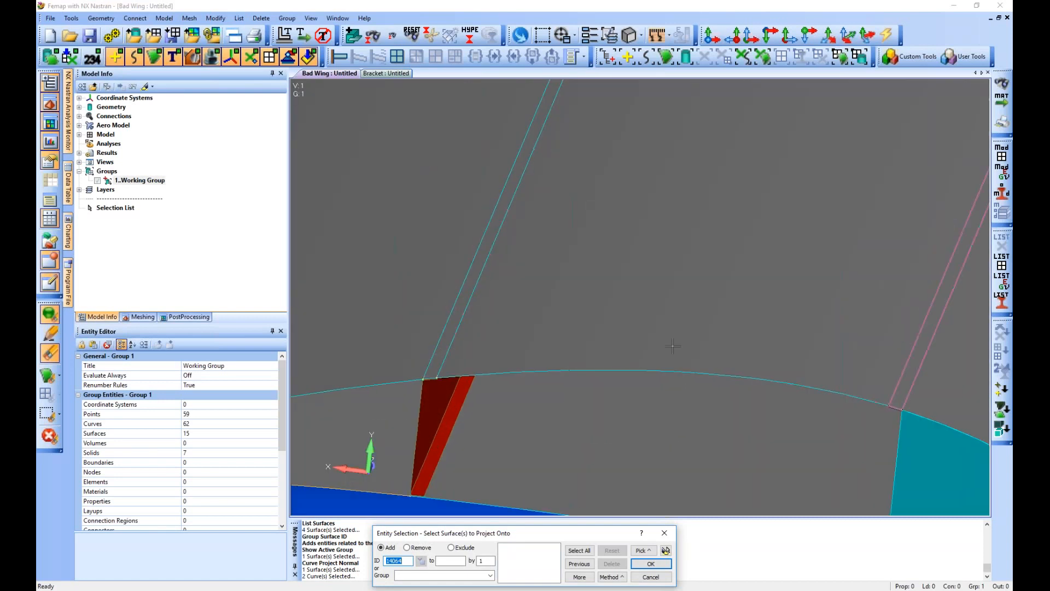
Project the inner edges of both spars' lower flanges, curves 30 and 104, onto the lower skin surface between the spars
{"action": "scroll", "coordinate": [673, 345], "scroll_direction": "down", "scroll_amount": 2}
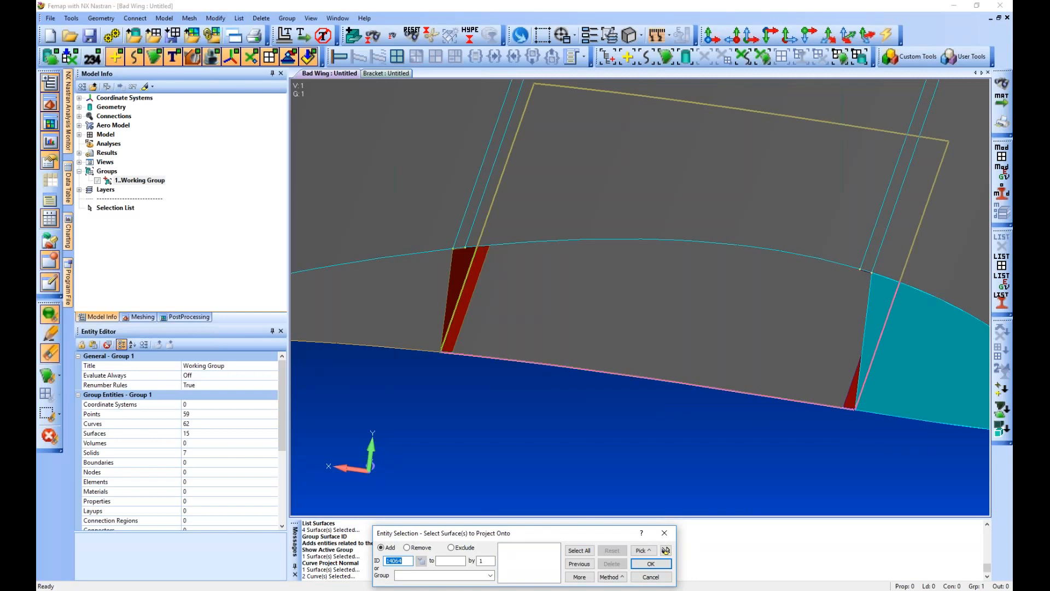
{"action": "left_click", "coordinate": [645, 329]}
{"action": "left_click", "coordinate": [651, 563]}
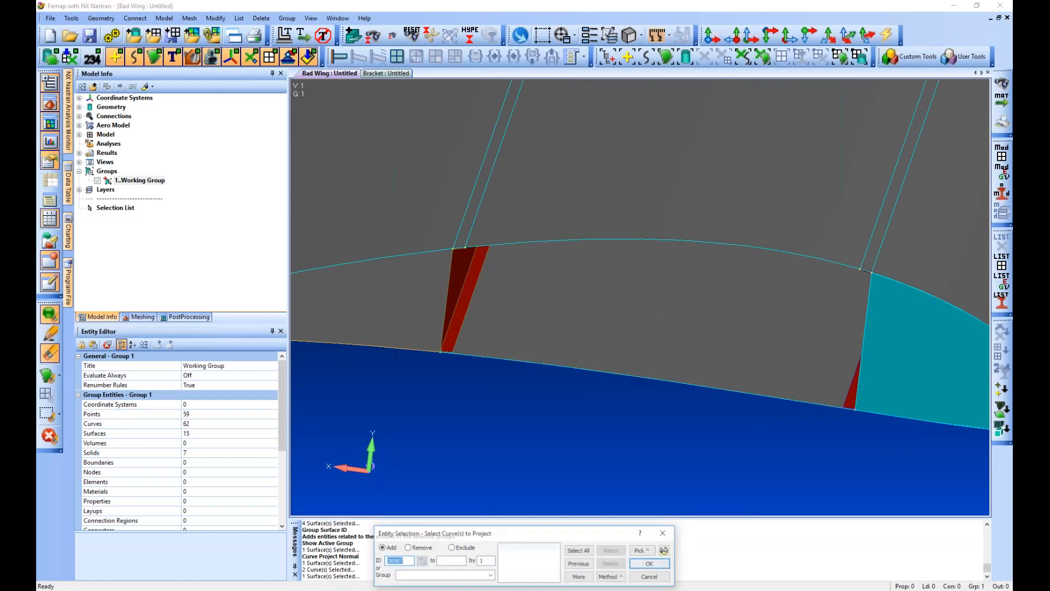
{"action": "left_click", "coordinate": [498, 218]}
{"action": "left_click", "coordinate": [889, 272]}
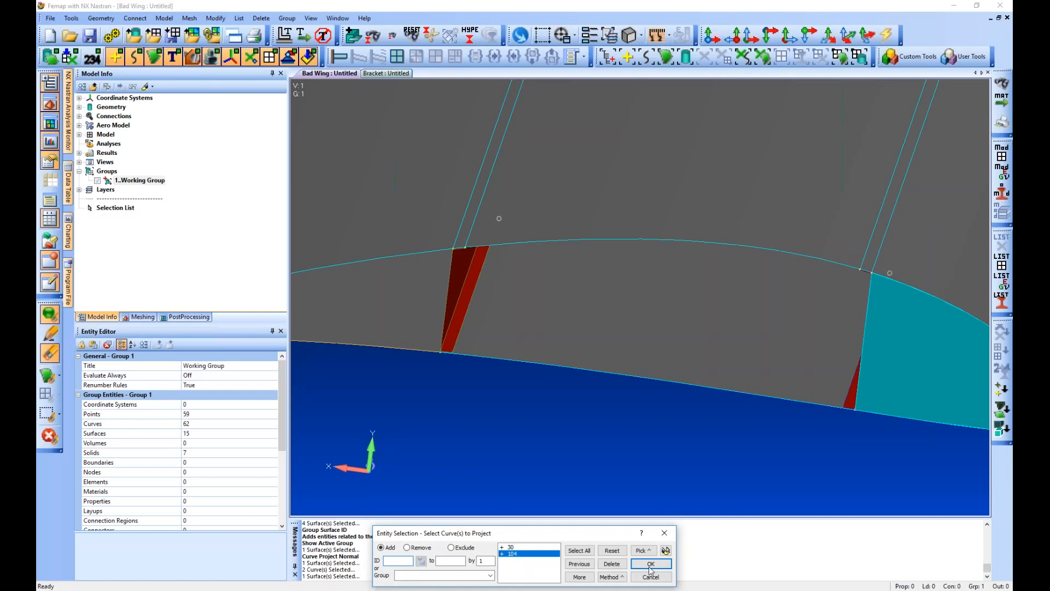
{"action": "left_click", "coordinate": [650, 564]}
{"action": "middle_click_drag", "start_coordinate": [600, 295], "coordinate": [859, 345]}
{"action": "key", "text": "Return"}
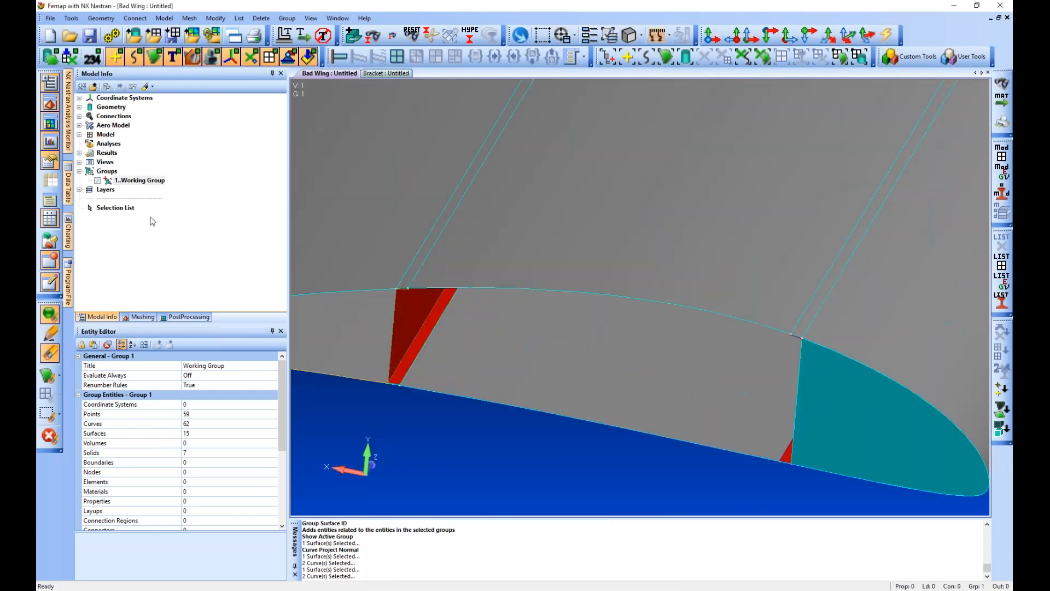
Show the full model and erase near-end rib surfaces 100 and 71 from the display to expose the rib flange
{"action": "right_click", "coordinate": [121, 180]}
{"action": "left_click", "coordinate": [158, 244]}
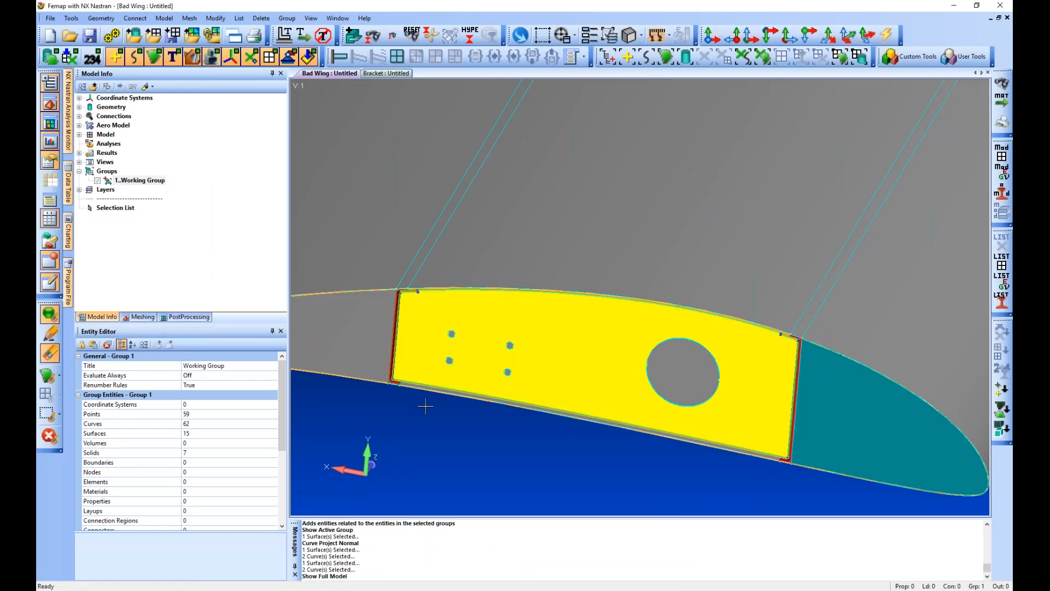
{"action": "scroll", "coordinate": [478, 275], "scroll_direction": "up", "scroll_amount": 2}
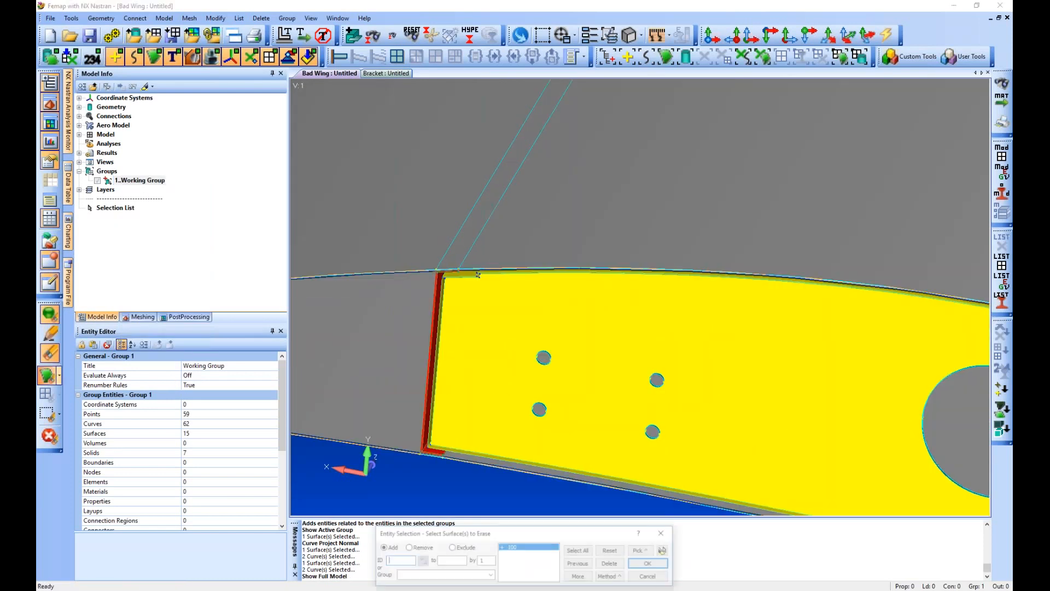
{"action": "left_click", "coordinate": [824, 400]}
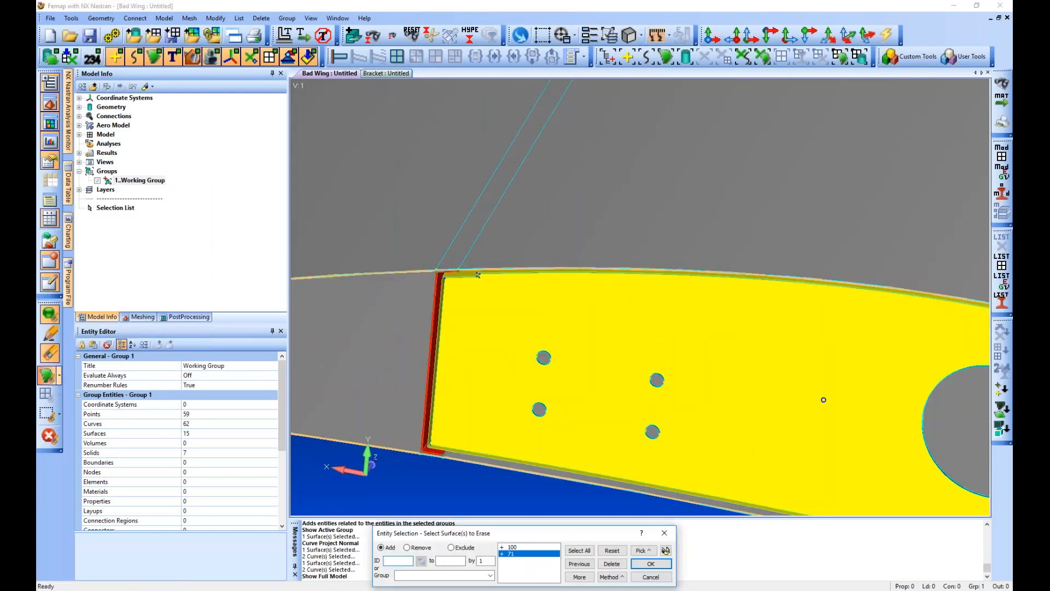
{"action": "key", "text": "Return"}
{"action": "scroll", "coordinate": [478, 275], "scroll_direction": "up", "scroll_amount": 5}
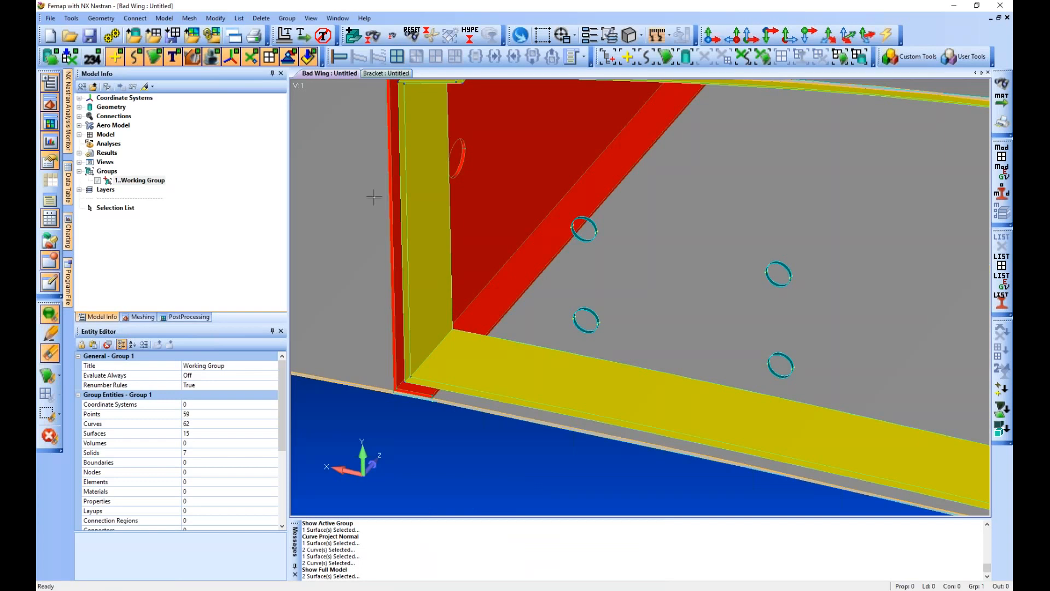
Measure the near-end rib's flange width between its outer and inner corner points at the lower spar corner
{"action": "scroll", "coordinate": [783, 463], "scroll_direction": "down", "scroll_amount": 3}
{"action": "scroll", "coordinate": [582, 340], "scroll_direction": "down", "scroll_amount": 3}
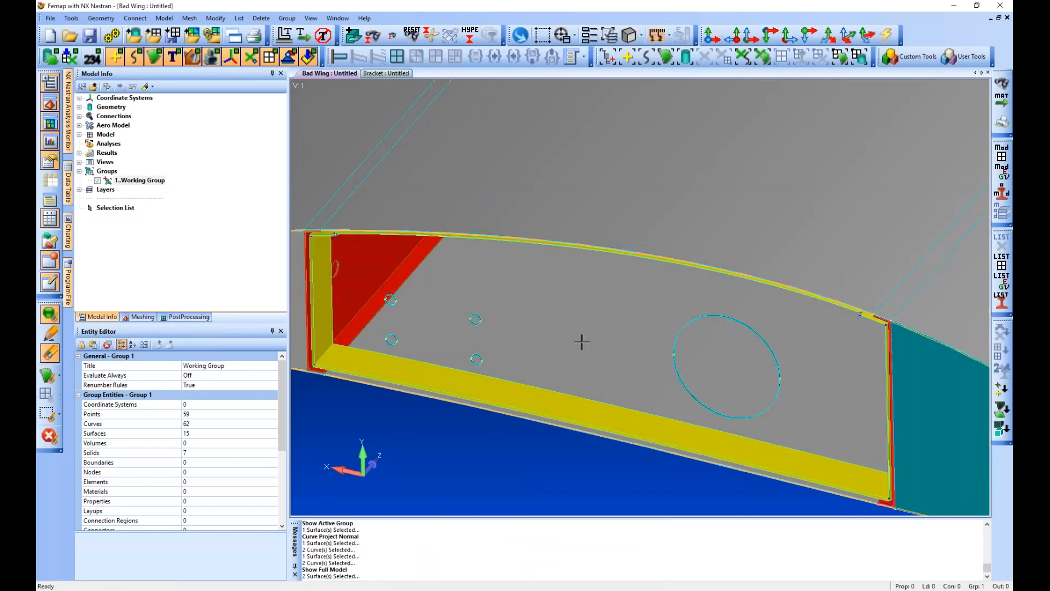
{"action": "scroll", "coordinate": [598, 305], "scroll_direction": "up", "scroll_amount": 5}
{"action": "middle_click_drag", "start_coordinate": [574, 388], "coordinate": [574, 366]}
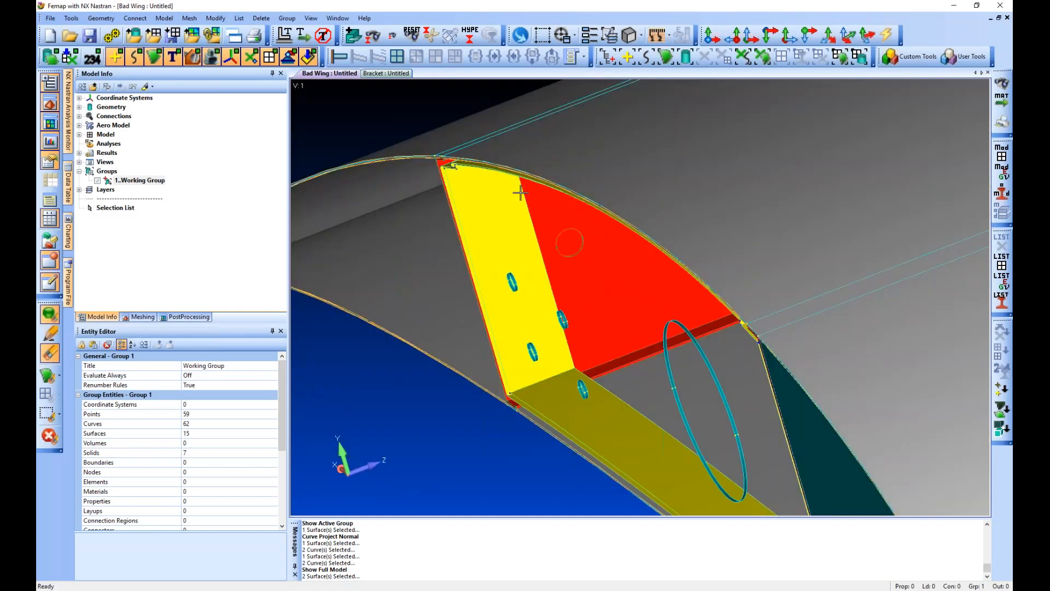
{"action": "middle_click_drag", "start_coordinate": [523, 188], "coordinate": [498, 283]}
{"action": "scroll", "coordinate": [499, 283], "scroll_direction": "down", "scroll_amount": 3}
{"action": "left_click", "coordinate": [72, 18]}
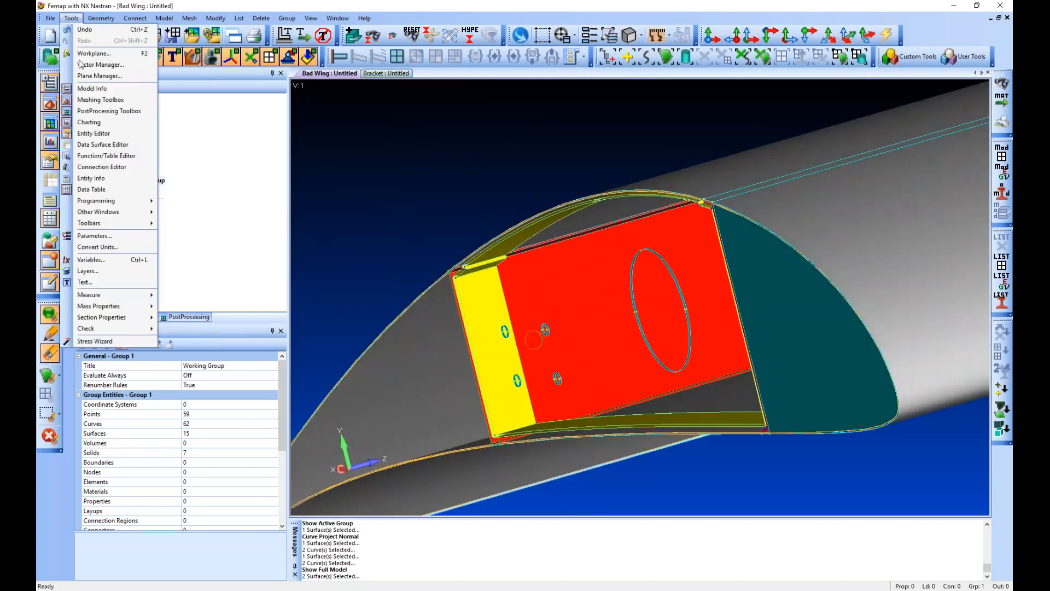
{"action": "mouse_move", "coordinate": [93, 295]}
{"action": "left_click", "coordinate": [188, 296]}
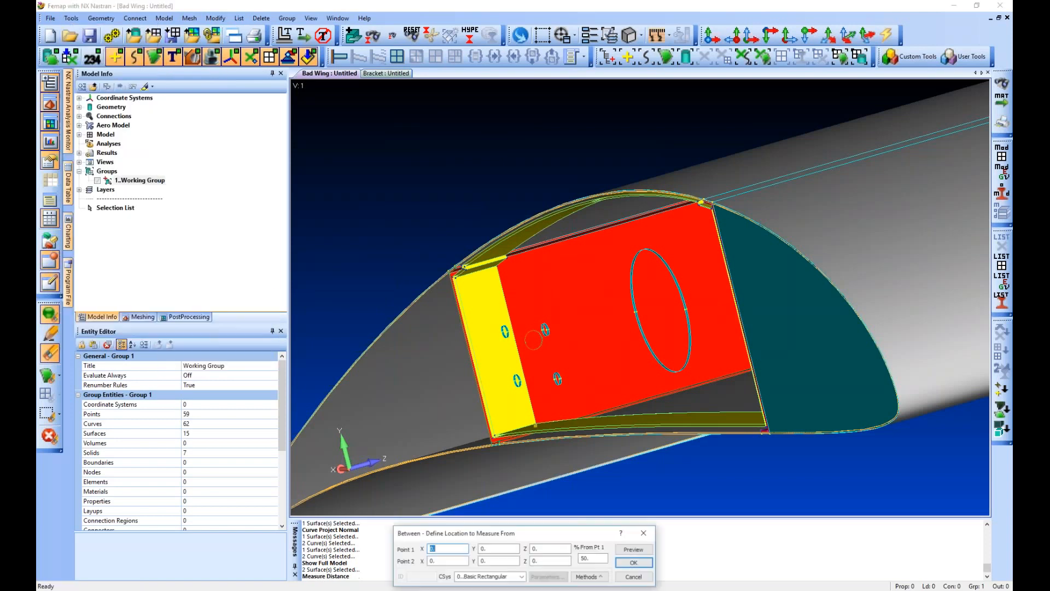
{"action": "scroll", "coordinate": [508, 457], "scroll_direction": "up", "scroll_amount": 5}
{"action": "left_click", "coordinate": [589, 576]}
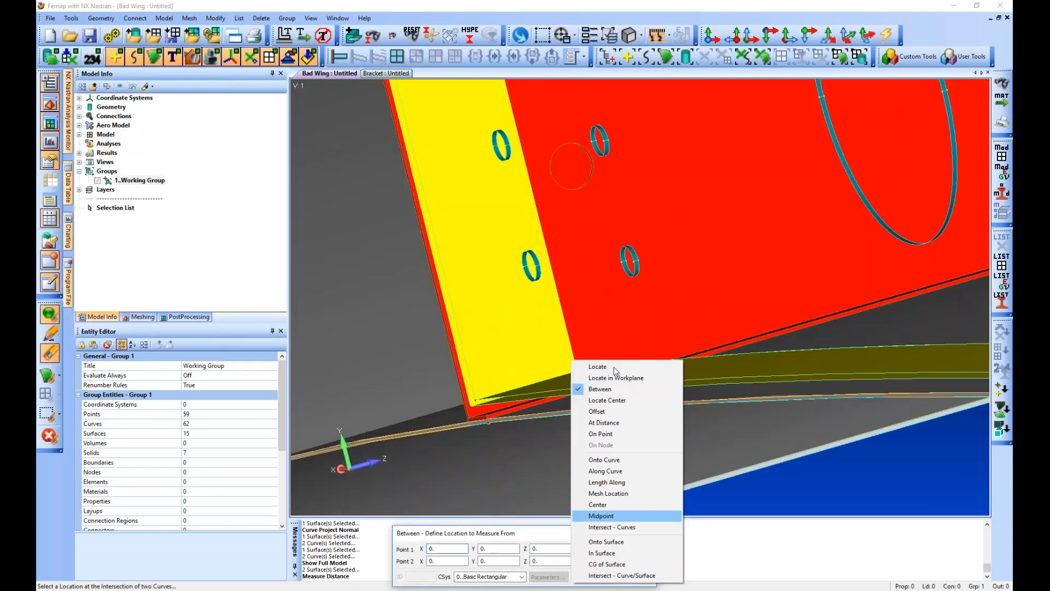
{"action": "left_click", "coordinate": [615, 368]}
{"action": "middle_click_drag", "start_coordinate": [594, 377], "coordinate": [563, 356]}
{"action": "left_click", "coordinate": [475, 400]}
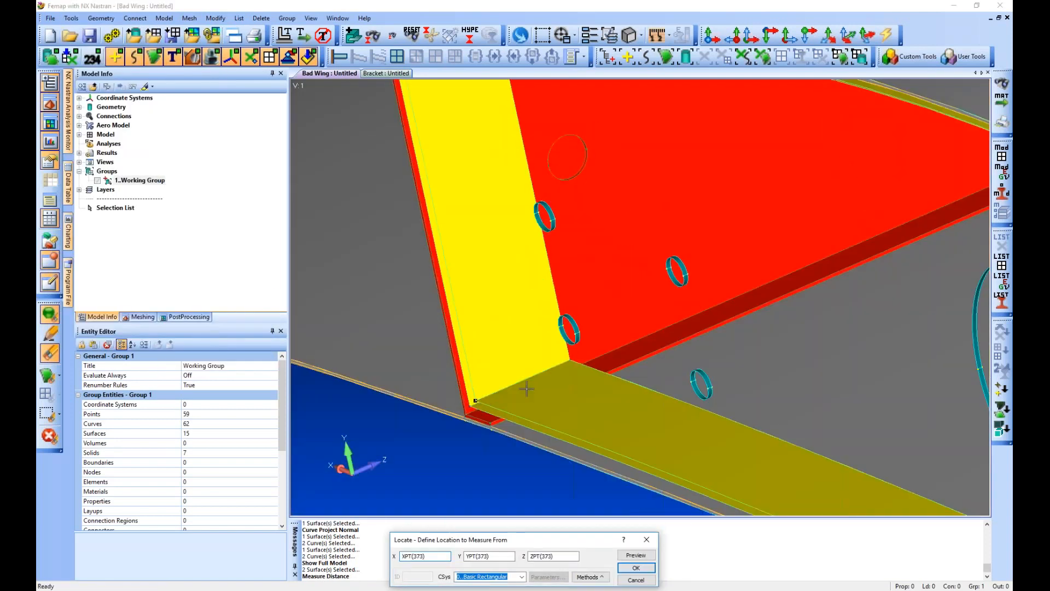
{"action": "key", "text": "Return"}
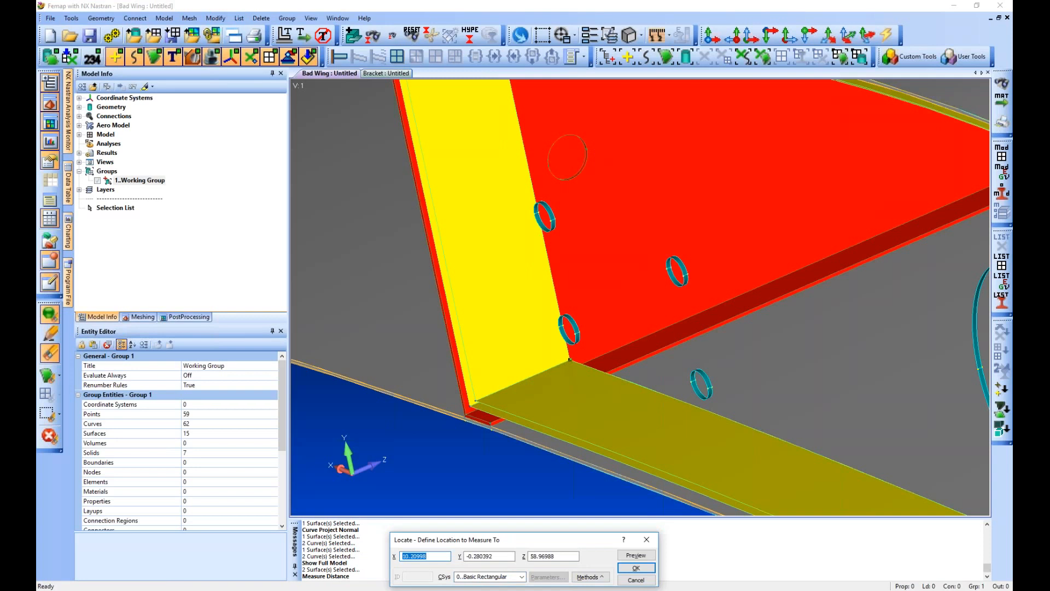
{"action": "key", "text": "Return"}
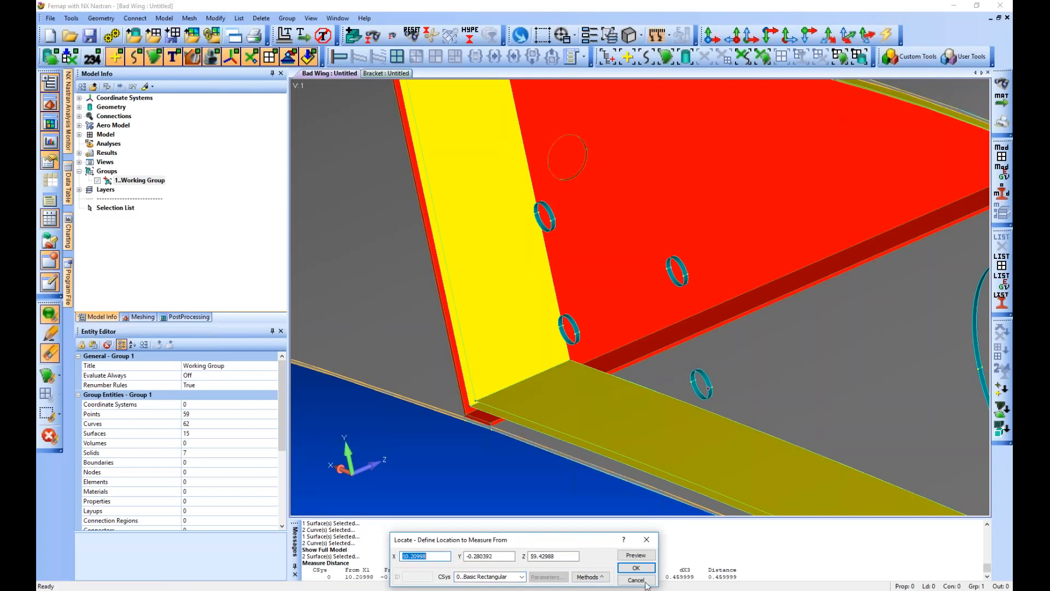
{"action": "left_click", "coordinate": [636, 580]}
{"action": "double_click", "coordinate": [715, 570]}
Limit the display to the active Working Group
{"action": "scroll", "coordinate": [537, 497], "scroll_direction": "down", "scroll_amount": 3}
{"action": "scroll", "coordinate": [537, 497], "scroll_direction": "down", "scroll_amount": 2}
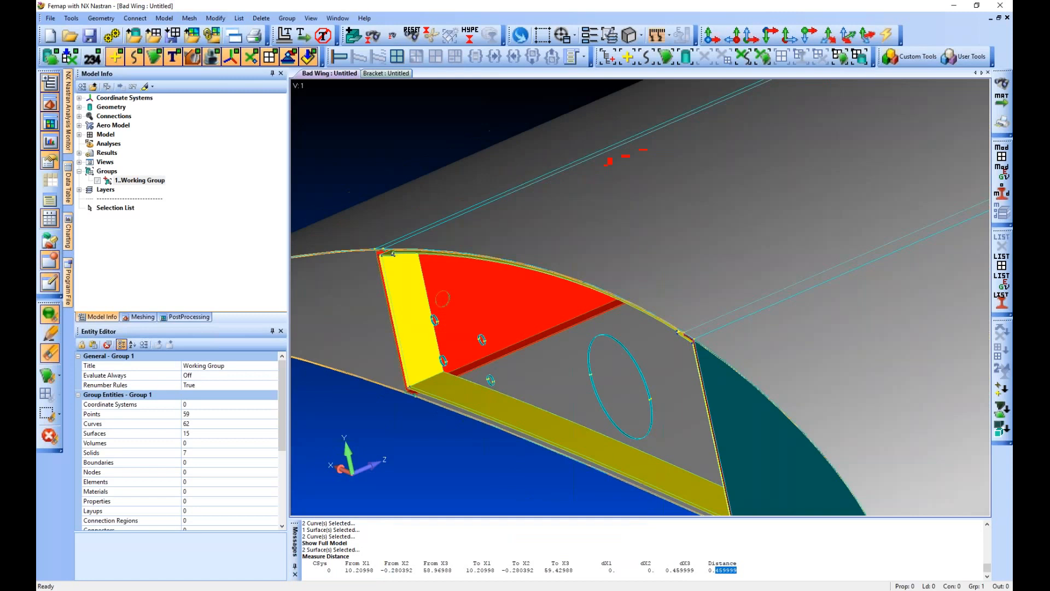
{"action": "right_click", "coordinate": [138, 180]}
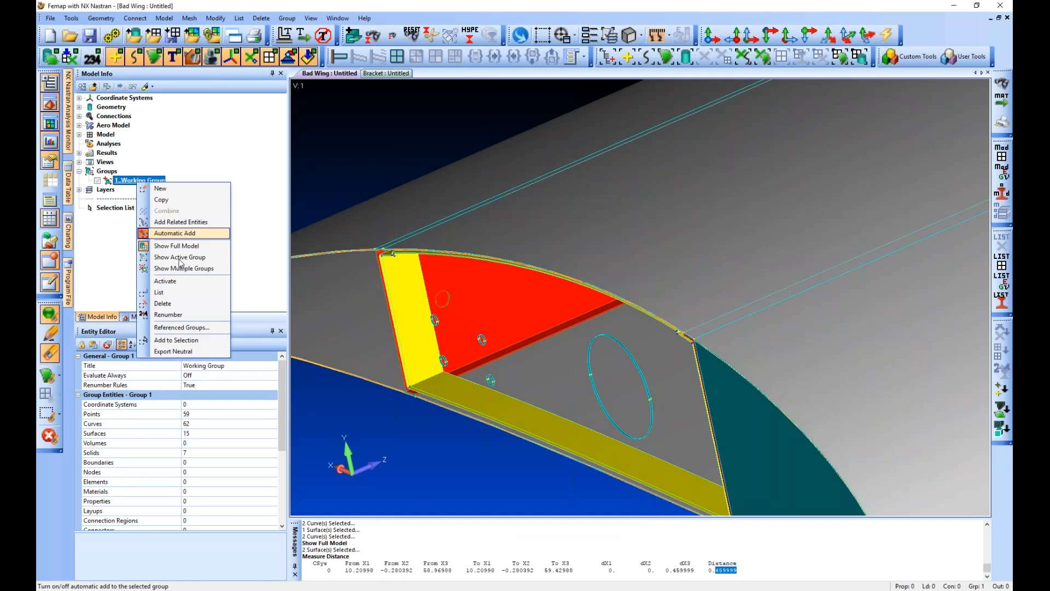
{"action": "left_click", "coordinate": [179, 257]}
{"action": "scroll", "coordinate": [692, 337], "scroll_direction": "up", "scroll_amount": 2}
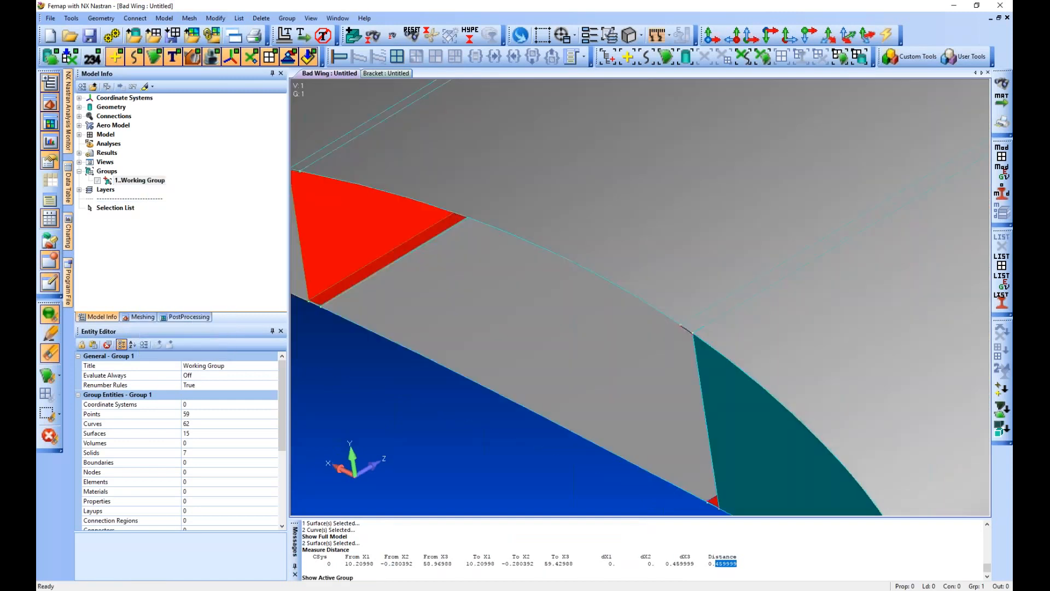
Start a Slice on the wing skin and define its cutting plane through near-end rib points 476, 508 and 470
{"action": "left_click", "coordinate": [103, 18]}
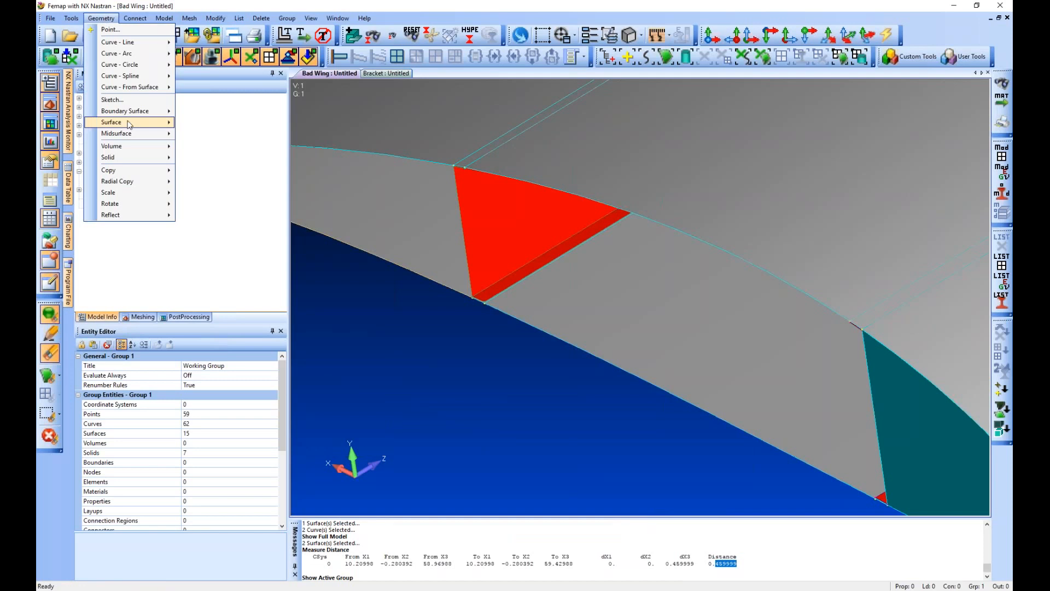
{"action": "mouse_move", "coordinate": [137, 87]}
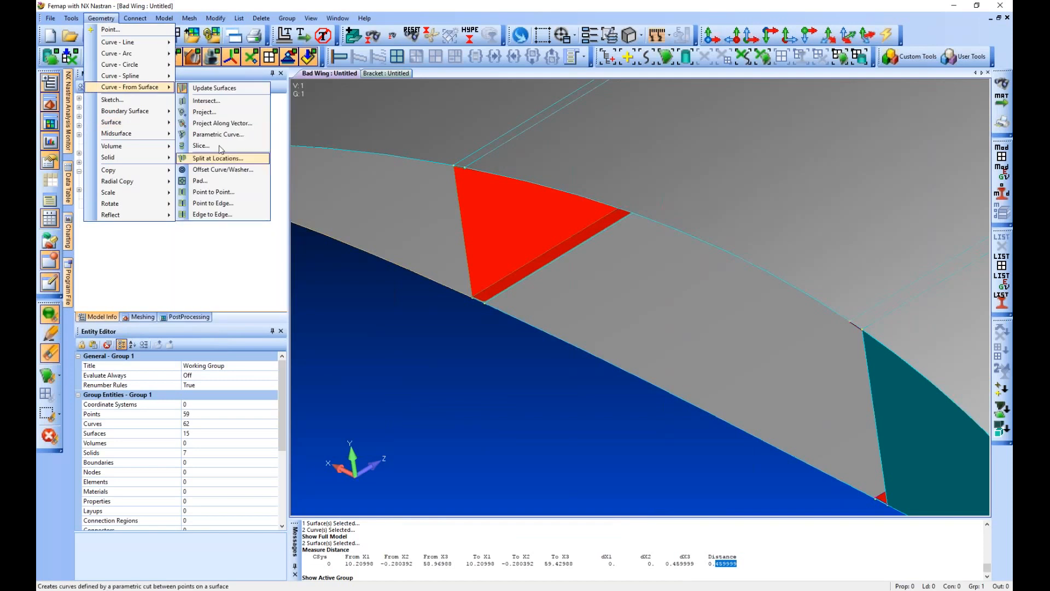
{"action": "left_click", "coordinate": [220, 146]}
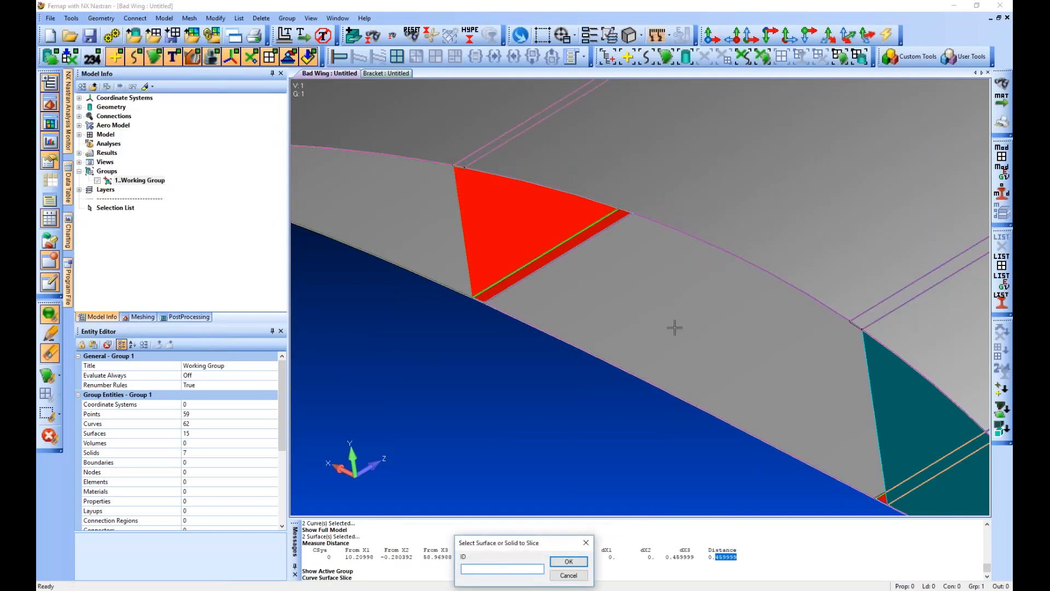
{"action": "left_click", "coordinate": [491, 219]}
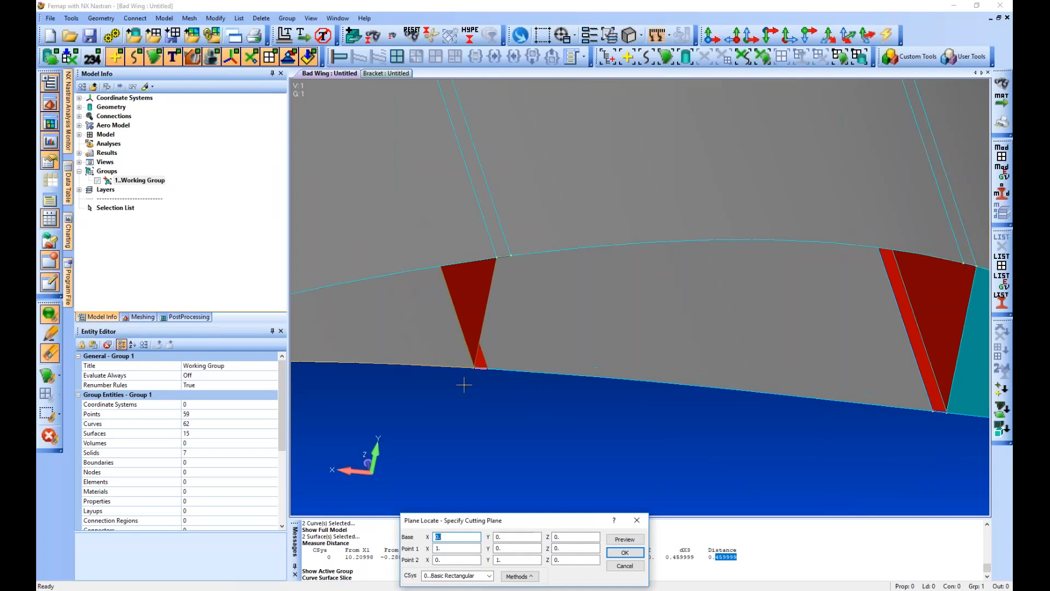
{"action": "left_click", "coordinate": [464, 385]}
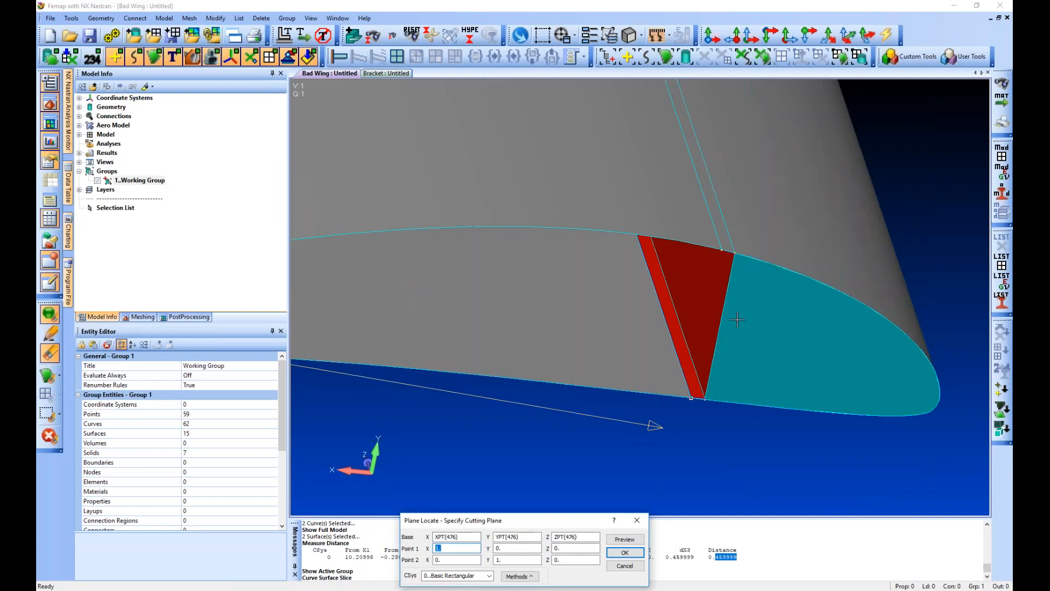
{"action": "left_click", "coordinate": [737, 243]}
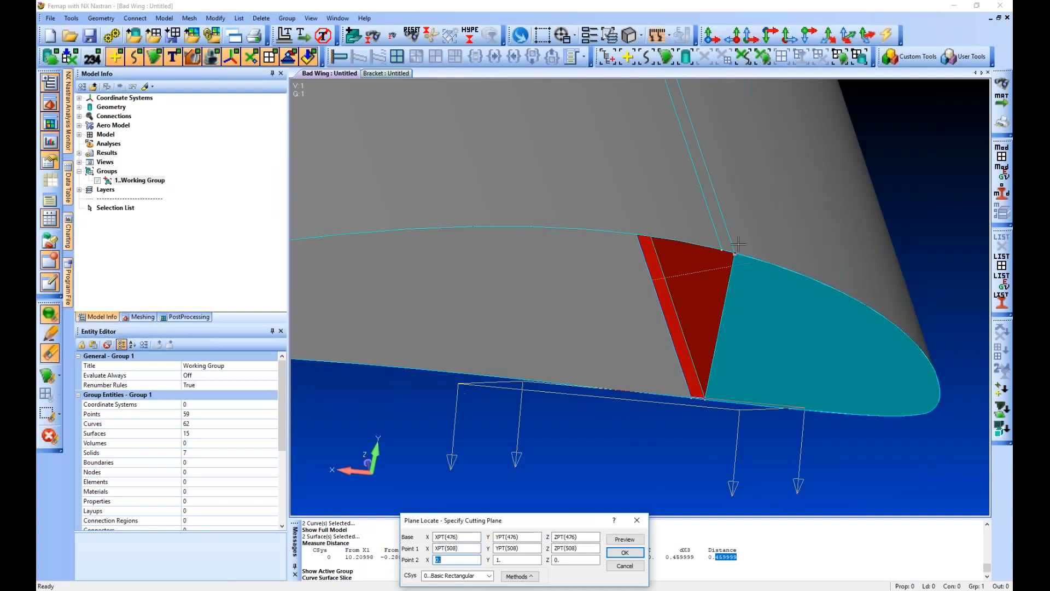
{"action": "left_click", "coordinate": [705, 398]}
Offset the Z coordinates of all three cutting plane points by +.46 and slice the skin along that plane
{"action": "left_click", "coordinate": [585, 536]}
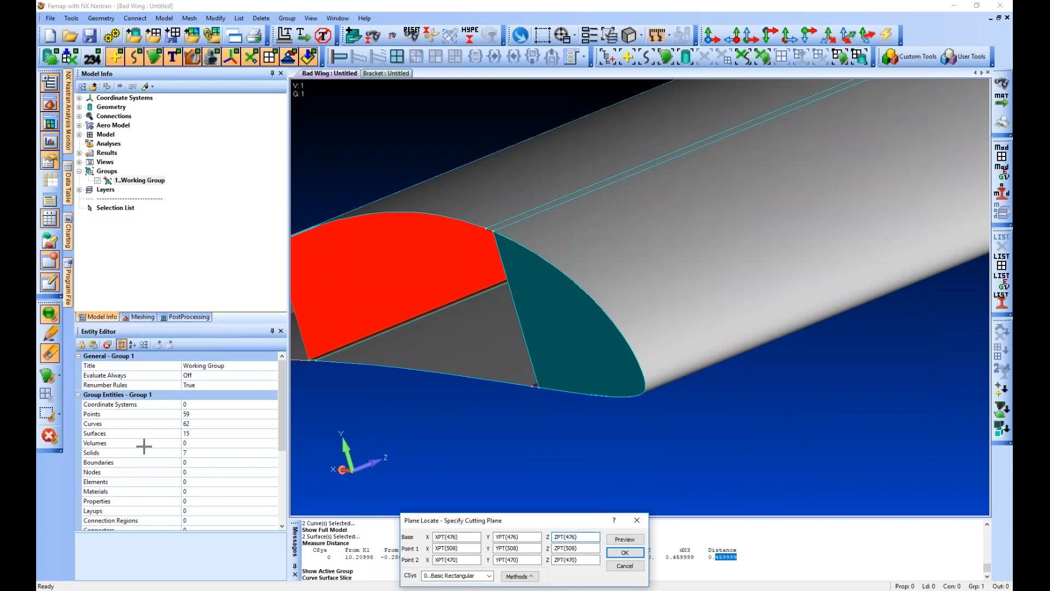
{"action": "middle_click_drag", "start_coordinate": [144, 446], "coordinate": [37, 446]}
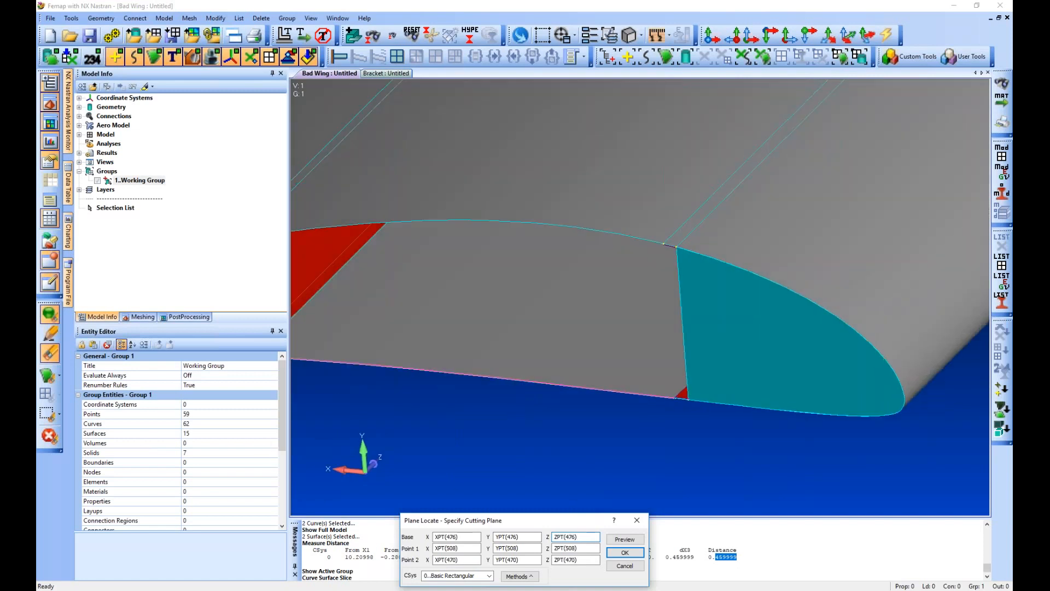
{"action": "left_click_drag", "start_coordinate": [546, 520], "coordinate": [493, 500]}
{"action": "type", "text": "+.46"}
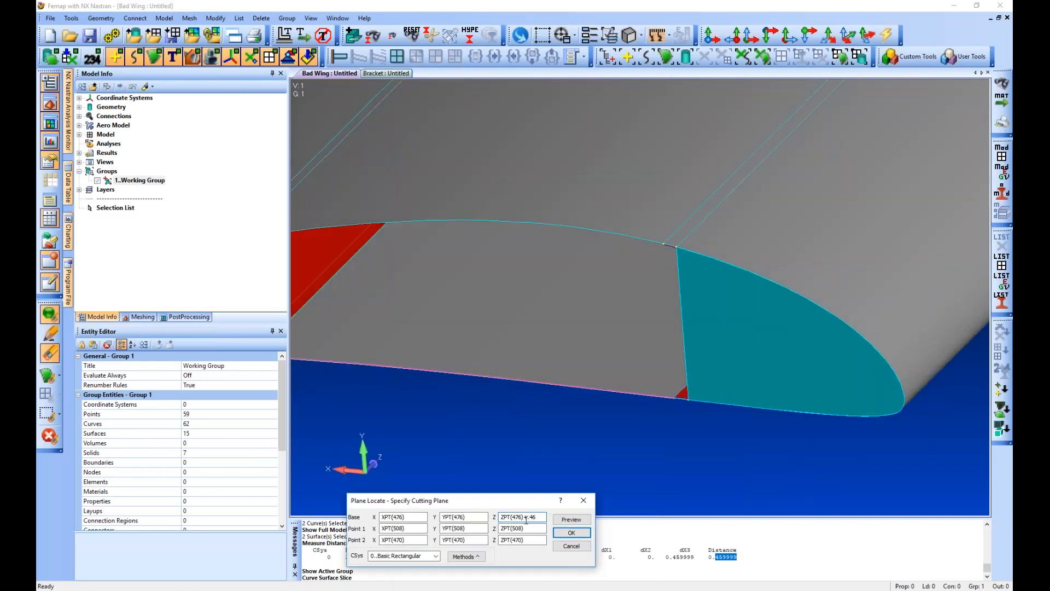
{"action": "left_click_drag", "start_coordinate": [523, 517], "coordinate": [537, 518]}
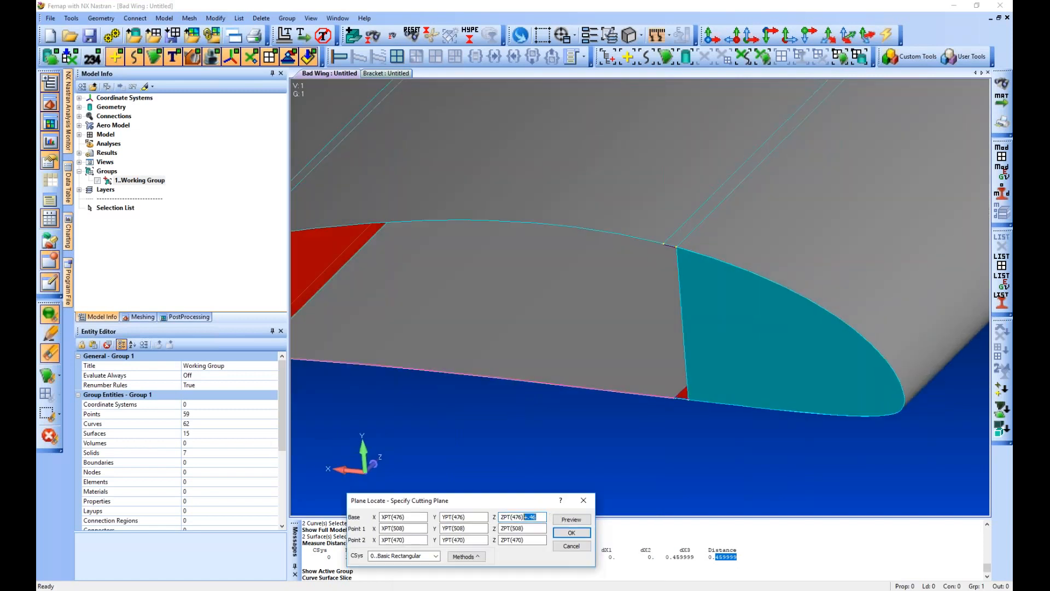
{"action": "key", "text": "ctrl+c"}
{"action": "left_click", "coordinate": [536, 529]}
{"action": "key", "text": "ctrl+v"}
{"action": "left_click", "coordinate": [536, 542]}
{"action": "key", "text": "ctrl+v"}
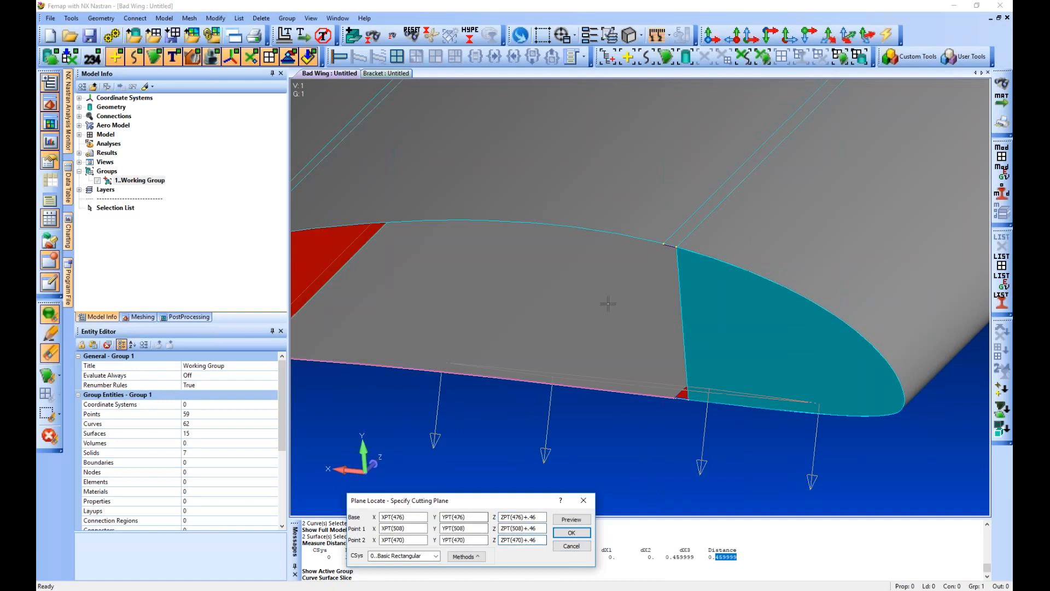
{"action": "scroll", "coordinate": [608, 304], "scroll_direction": "down", "scroll_amount": 3}
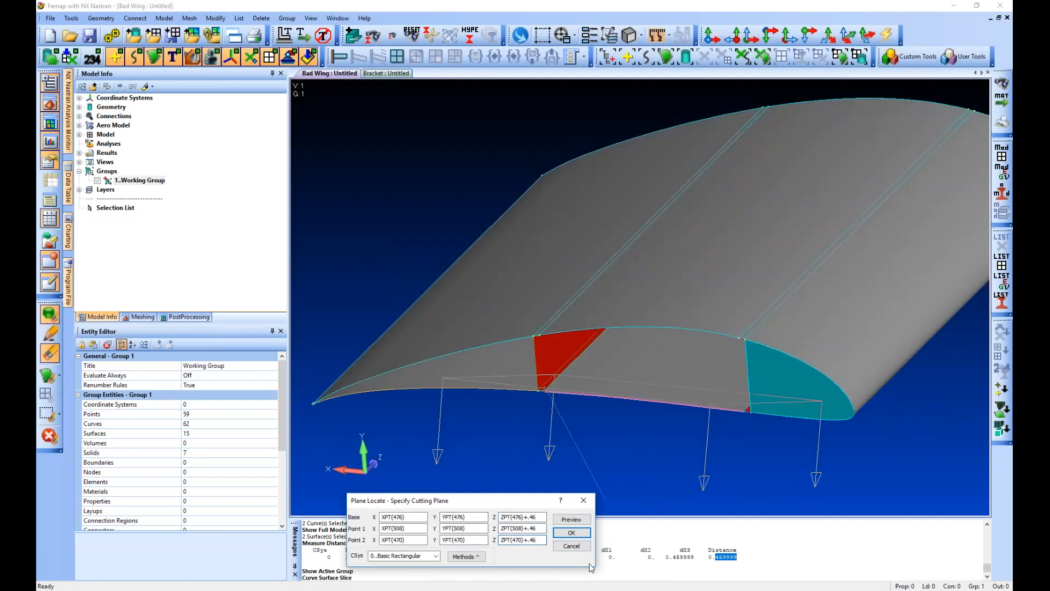
{"action": "left_click", "coordinate": [572, 532]}
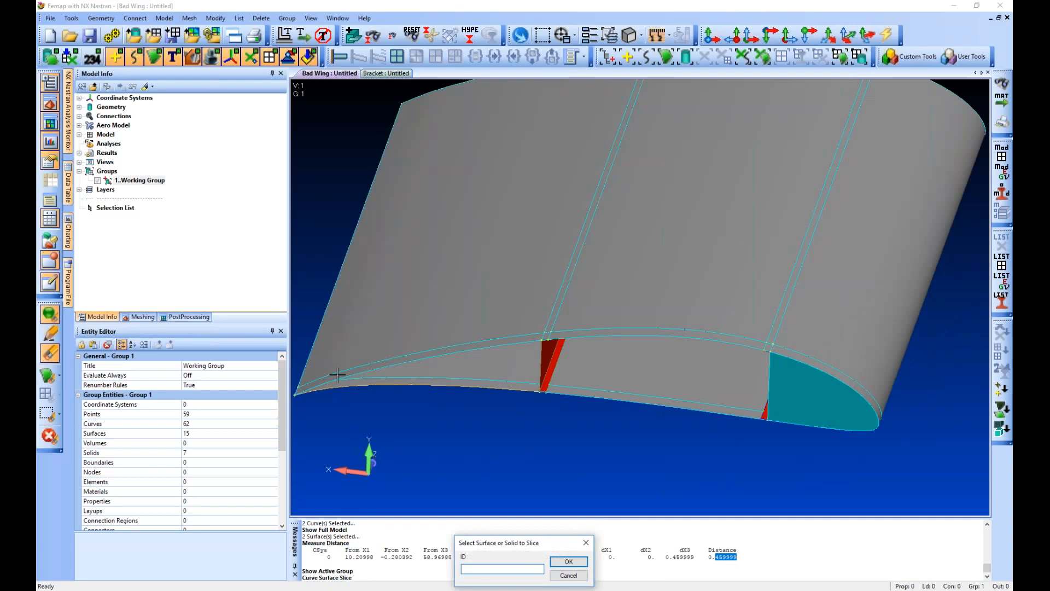
Choose solid 13, the wing skin, for slicing and define the cutting plane through opposite-end rib points 109, 26 and 23
{"action": "scroll", "coordinate": [547, 344], "scroll_direction": "down", "scroll_amount": 2}
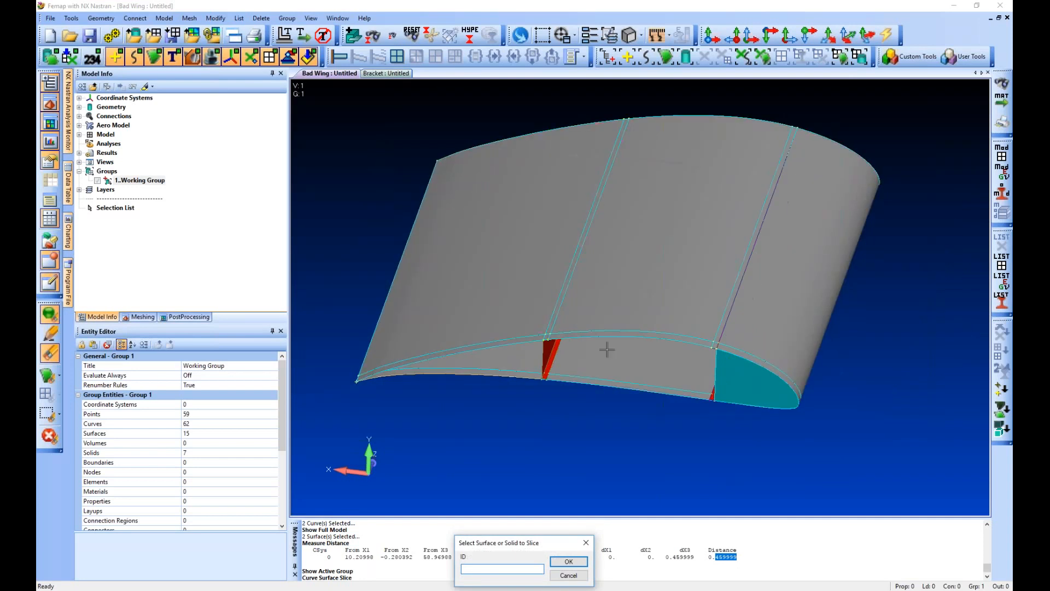
{"action": "scroll", "coordinate": [607, 348], "scroll_direction": "up", "scroll_amount": 4}
{"action": "mouse_move", "coordinate": [627, 412]}
{"action": "middle_mouse_down"}
{"action": "mouse_move", "coordinate": [552, 297]}
{"action": "mouse_move", "coordinate": [749, 343]}
{"action": "mouse_move", "coordinate": [675, 328]}
{"action": "mouse_move", "coordinate": [626, 378]}
{"action": "mouse_move", "coordinate": [547, 326]}
{"action": "mouse_move", "coordinate": [384, 358]}
{"action": "middle_mouse_up"}
{"action": "scroll", "coordinate": [640, 297], "scroll_direction": "up", "scroll_amount": 2}
{"action": "middle_click_drag", "start_coordinate": [640, 297], "coordinate": [539, 242], "text": "ctrl"}
{"action": "scroll", "coordinate": [613, 296], "scroll_direction": "up", "scroll_amount": 2}
{"action": "left_click", "coordinate": [607, 290]}
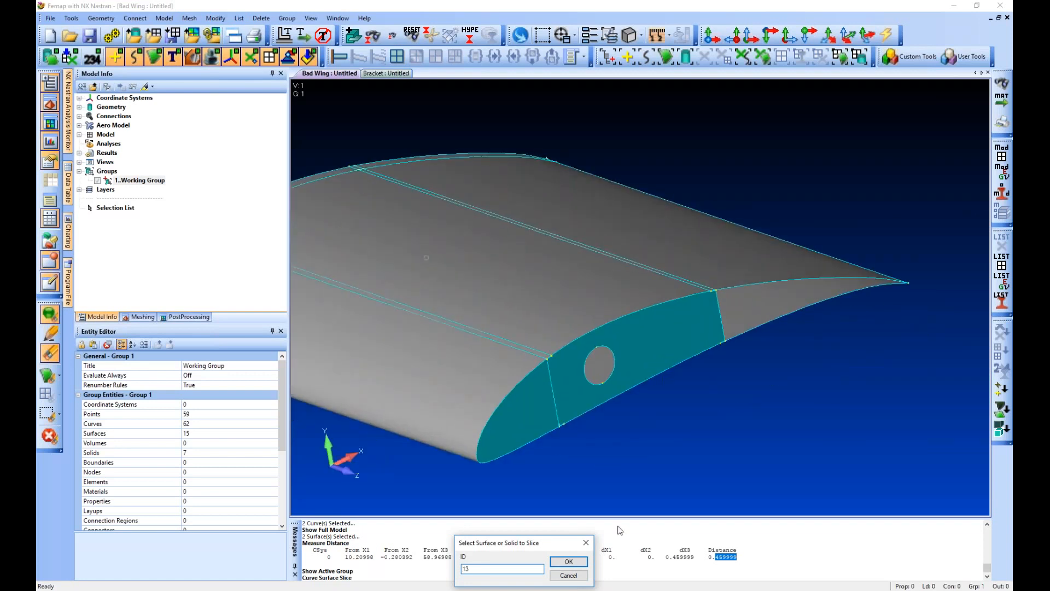
{"action": "key", "text": "Return"}
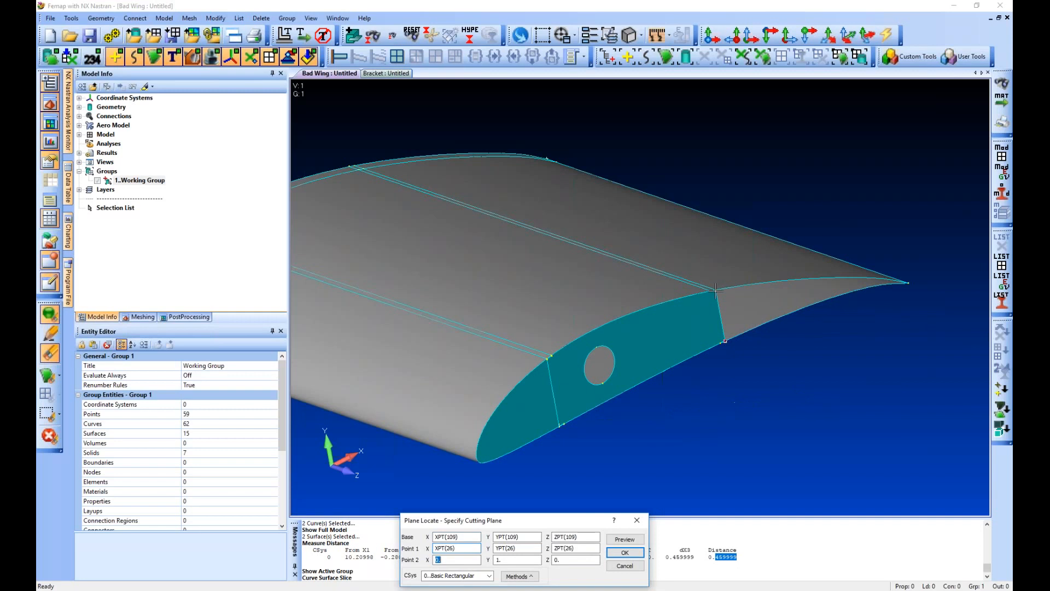
{"action": "left_click", "coordinate": [717, 290]}
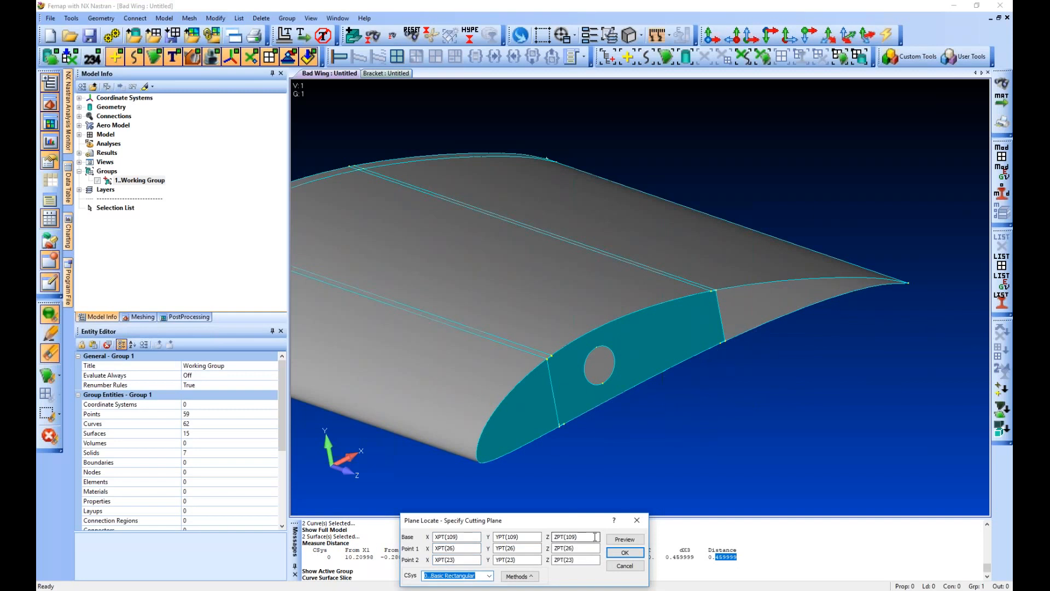
Offset the Z coordinates of all three cutting plane points by -.46 and slice the skin along that plane
{"action": "type", "text": ".46"}
{"action": "key", "text": "Left"}
{"action": "key", "text": "Left"}
{"action": "key", "text": "Left"}
{"action": "type", "text": "-"}
{"action": "key", "text": "shift+End"}
{"action": "left_click", "coordinate": [585, 548]}
{"action": "key", "text": "ctrl+v"}
{"action": "left_click", "coordinate": [585, 559]}
{"action": "key", "text": "ctrl+v"}
{"action": "key", "text": "Return"}
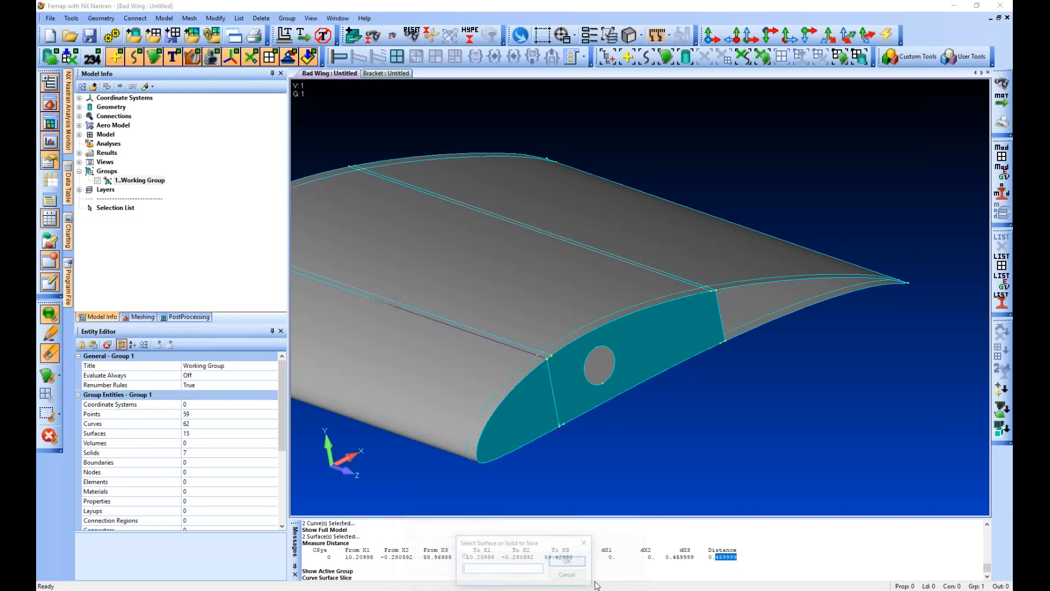
Remove surfaces 7, 5 and 23 from the Working Group
{"action": "middle_click_drag", "start_coordinate": [632, 330], "coordinate": [578, 319], "text": "ctrl"}
{"action": "scroll", "coordinate": [835, 311], "scroll_direction": "down", "scroll_amount": 4}
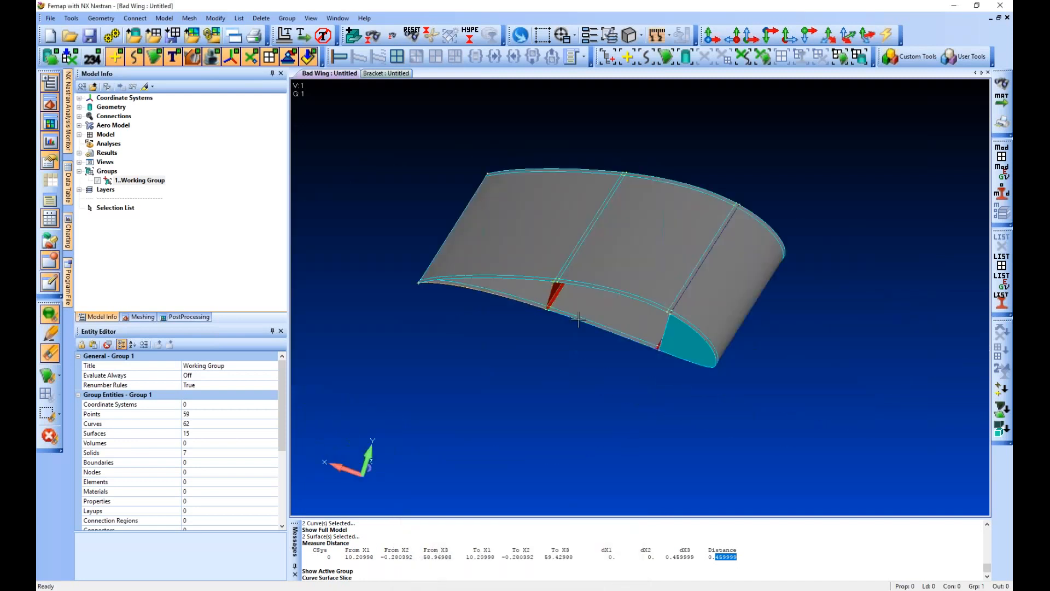
{"action": "scroll", "coordinate": [578, 319], "scroll_direction": "up", "scroll_amount": 4}
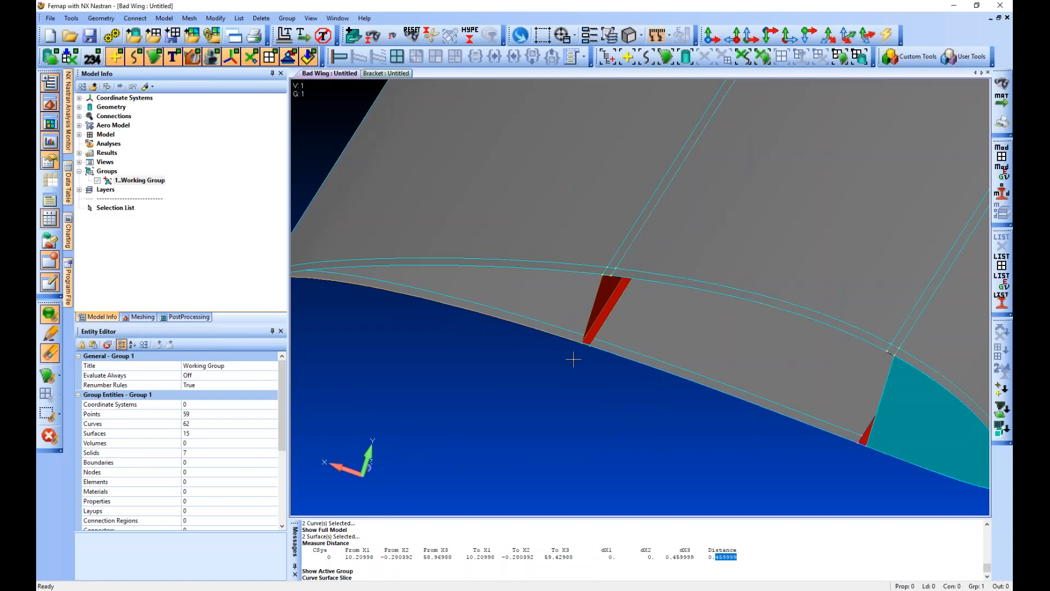
{"action": "scroll", "coordinate": [573, 358], "scroll_direction": "up", "scroll_amount": 2}
{"action": "middle_click_drag", "start_coordinate": [676, 301], "coordinate": [525, 284], "text": "ctrl"}
{"action": "scroll", "coordinate": [525, 284], "scroll_direction": "down", "scroll_amount": 2}
{"action": "left_click", "coordinate": [288, 19]}
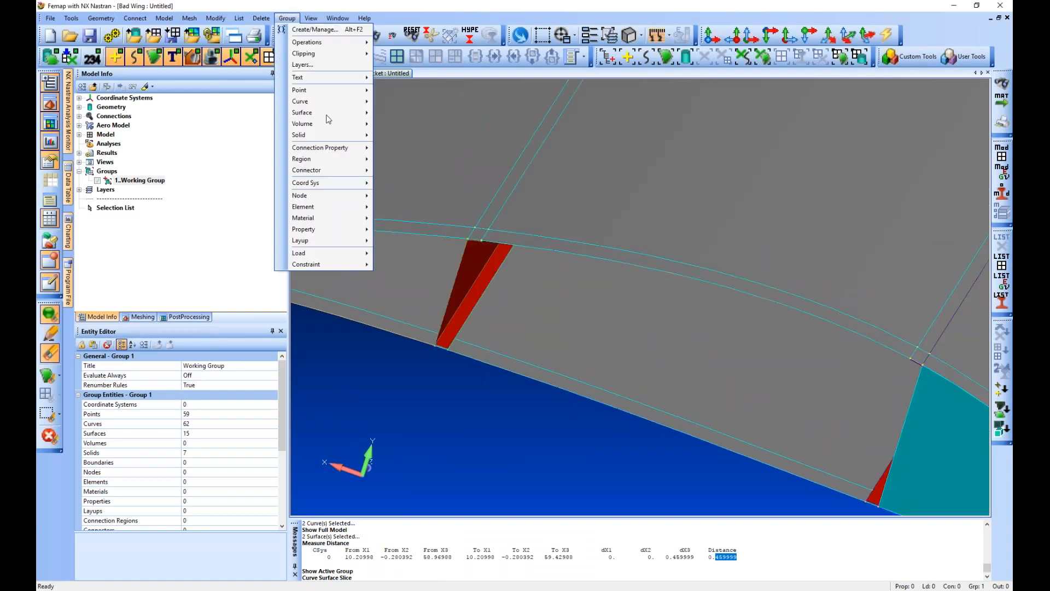
{"action": "mouse_move", "coordinate": [328, 112]}
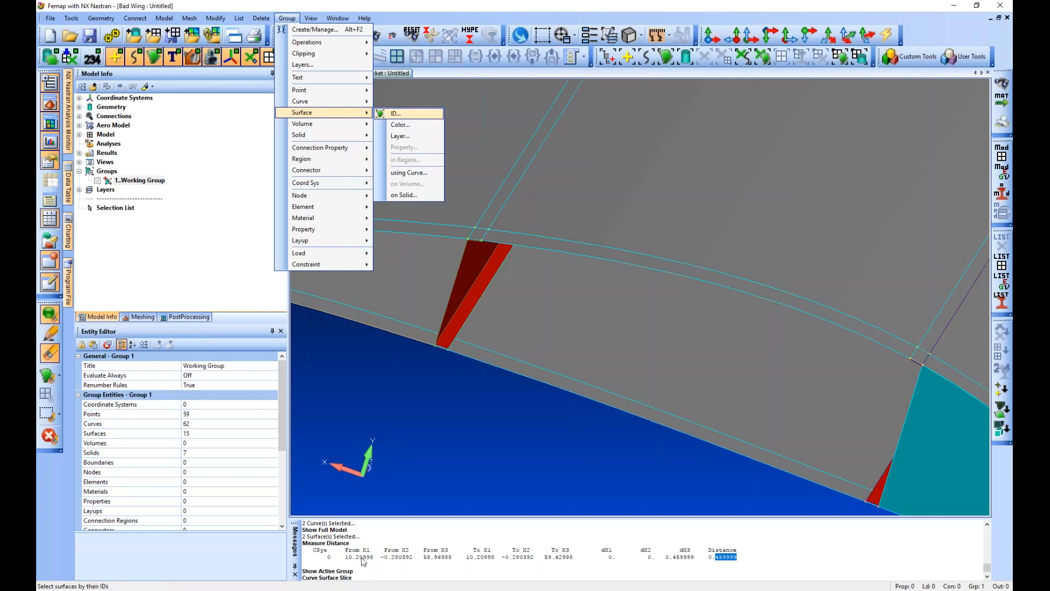
{"action": "key", "text": "Return"}
{"action": "left_click", "coordinate": [407, 547]}
{"action": "left_click", "coordinate": [556, 228]}
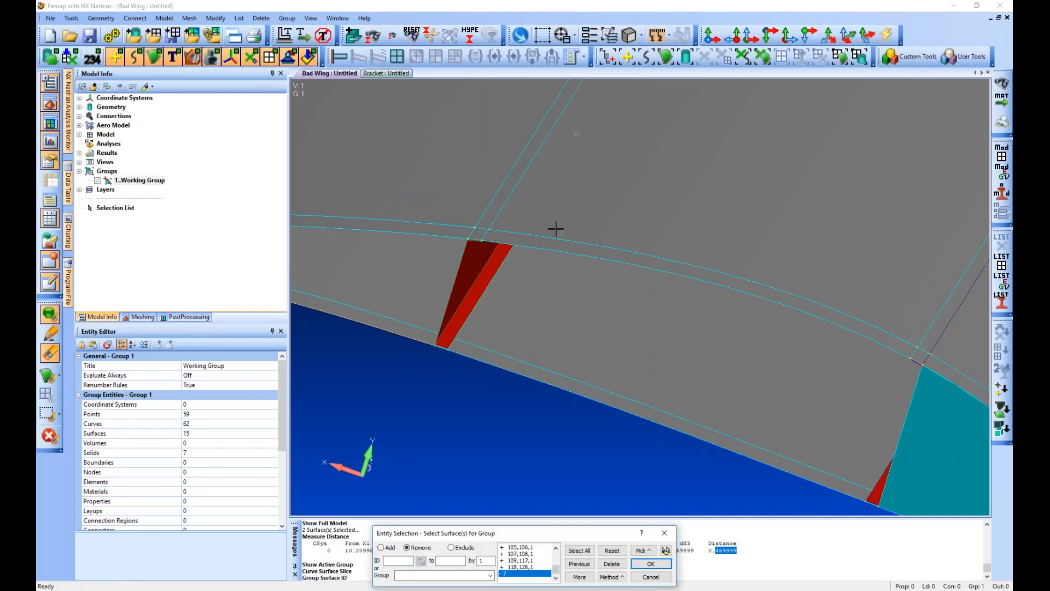
{"action": "middle_click_drag", "start_coordinate": [555, 228], "coordinate": [574, 287]}
{"action": "left_click", "coordinate": [677, 292]}
{"action": "middle_click_drag", "start_coordinate": [676, 292], "coordinate": [747, 416]}
{"action": "left_click", "coordinate": [747, 417]}
{"action": "left_click", "coordinate": [747, 417]}
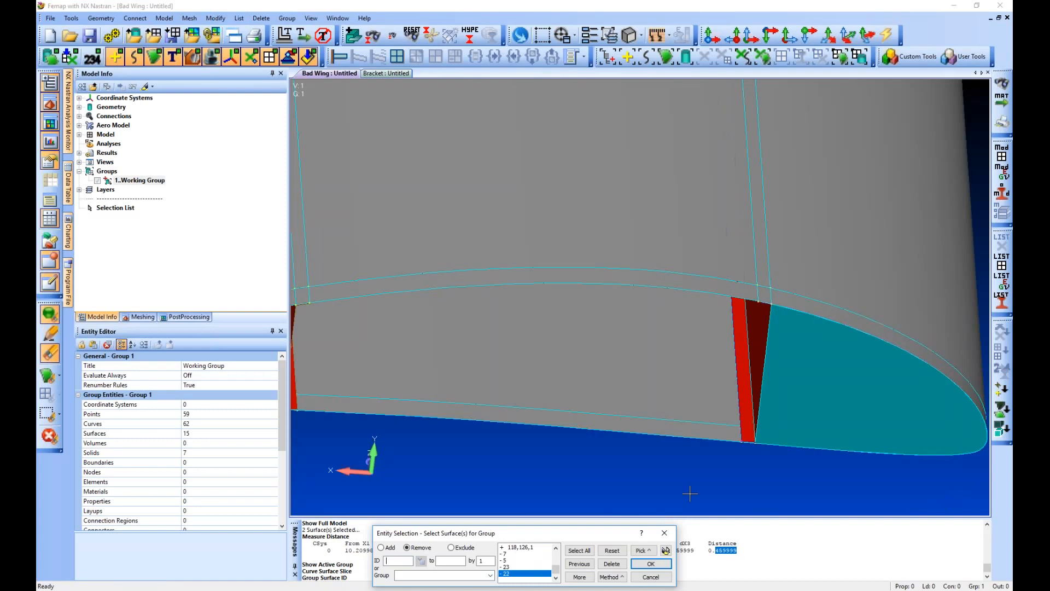
{"action": "key", "text": "Return"}
{"action": "middle_click_drag", "start_coordinate": [682, 476], "coordinate": [668, 427]}
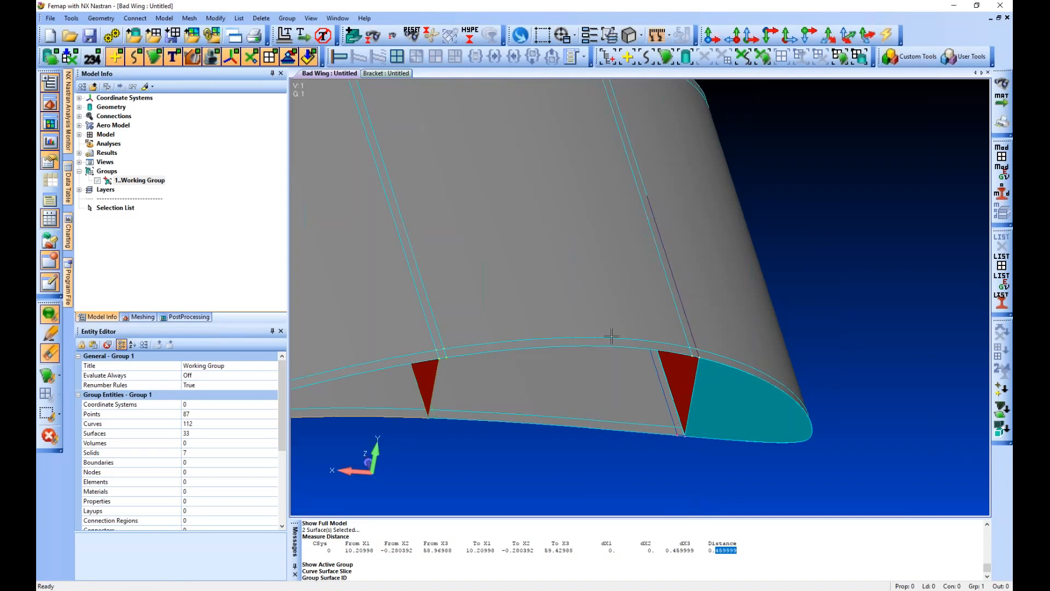
{"action": "scroll", "coordinate": [645, 416], "scroll_direction": "down", "scroll_amount": 5}
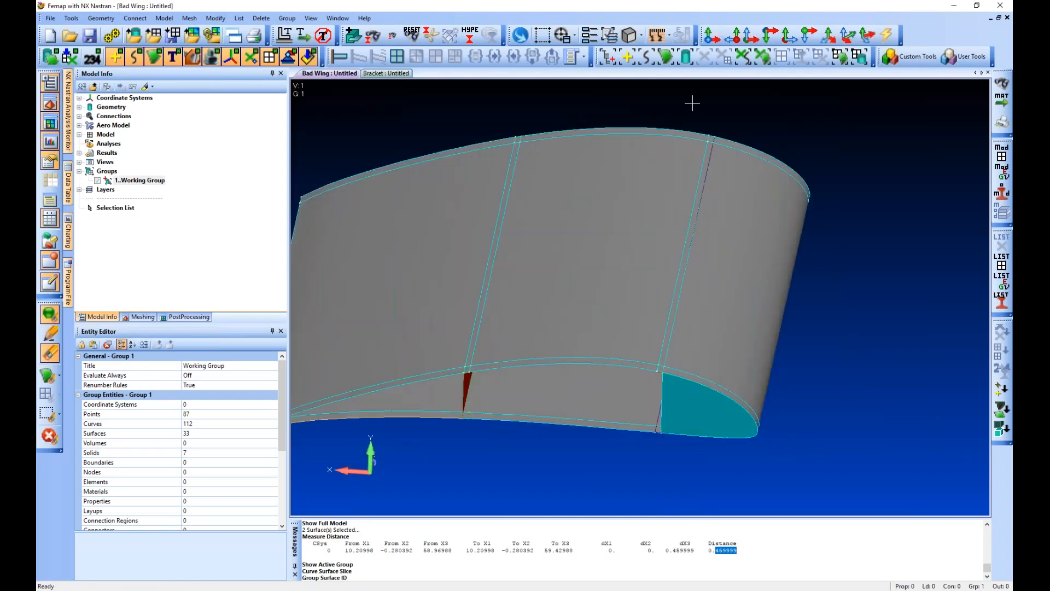
{"action": "left_click", "coordinate": [647, 56]}
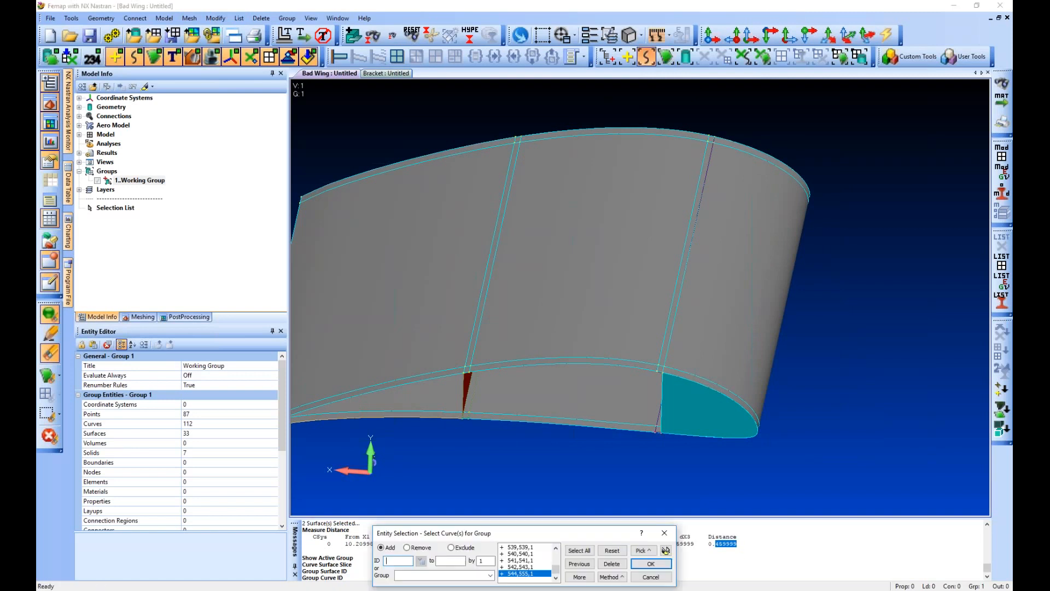
{"action": "left_click", "coordinate": [648, 57]}
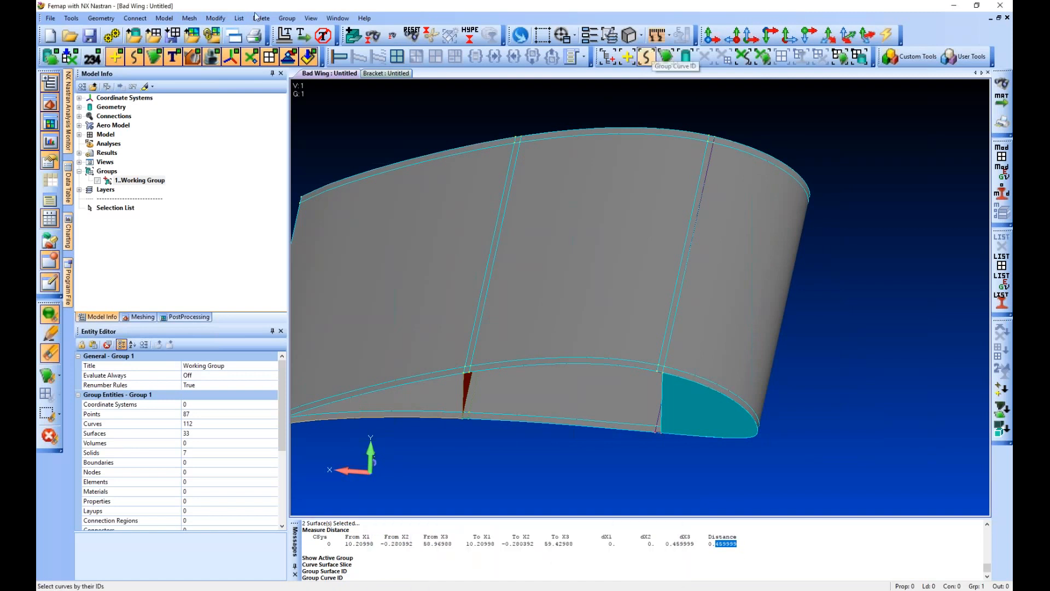
Remove all curves and all points from the Working Group
{"action": "left_click", "coordinate": [287, 18]}
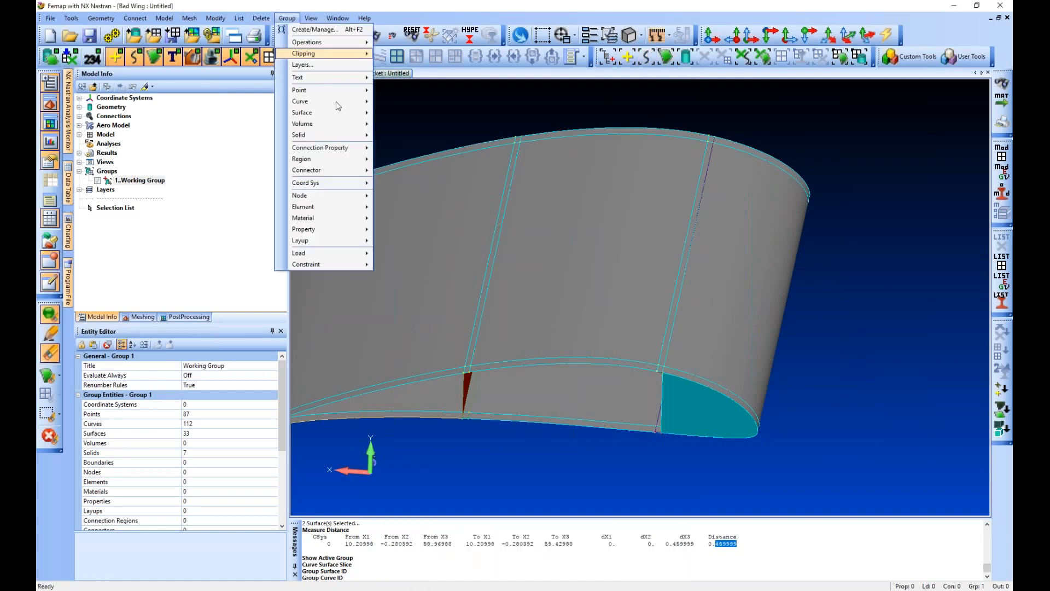
{"action": "left_click", "coordinate": [393, 102]}
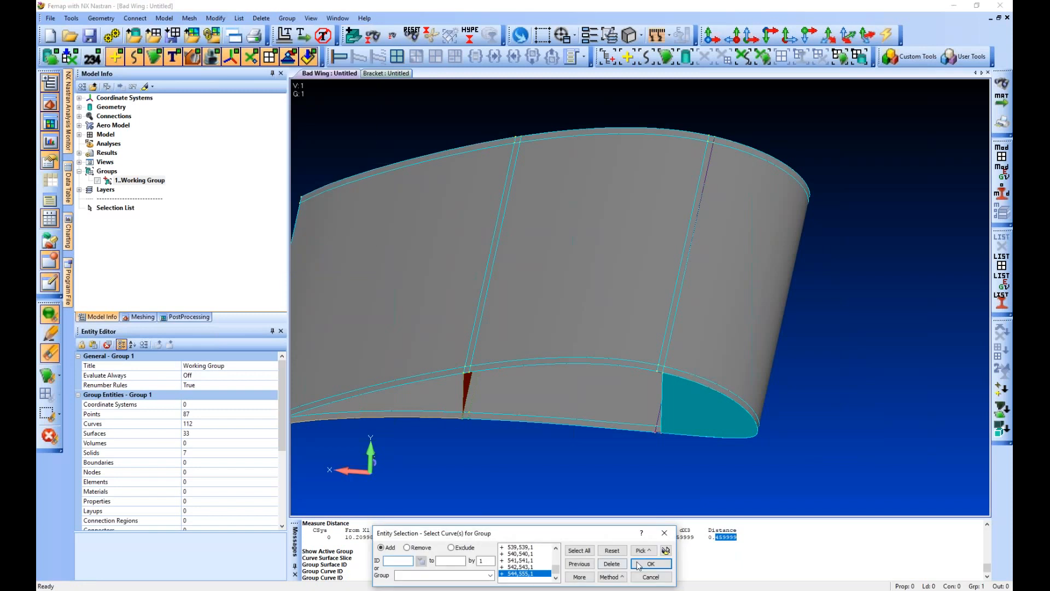
{"action": "left_click", "coordinate": [651, 564]}
{"action": "left_click", "coordinate": [627, 57]}
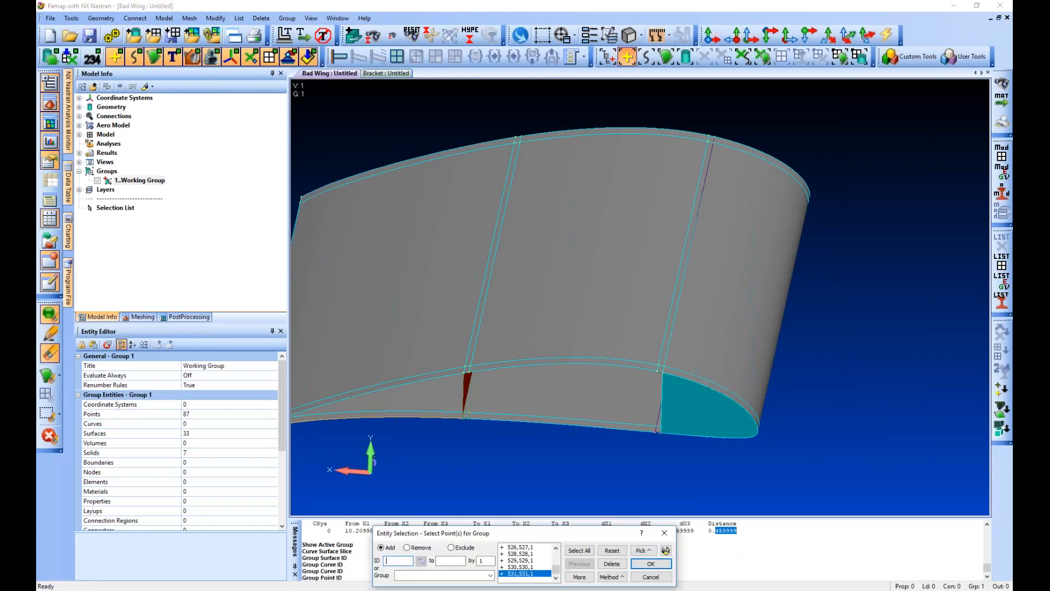
{"action": "left_click", "coordinate": [651, 564]}
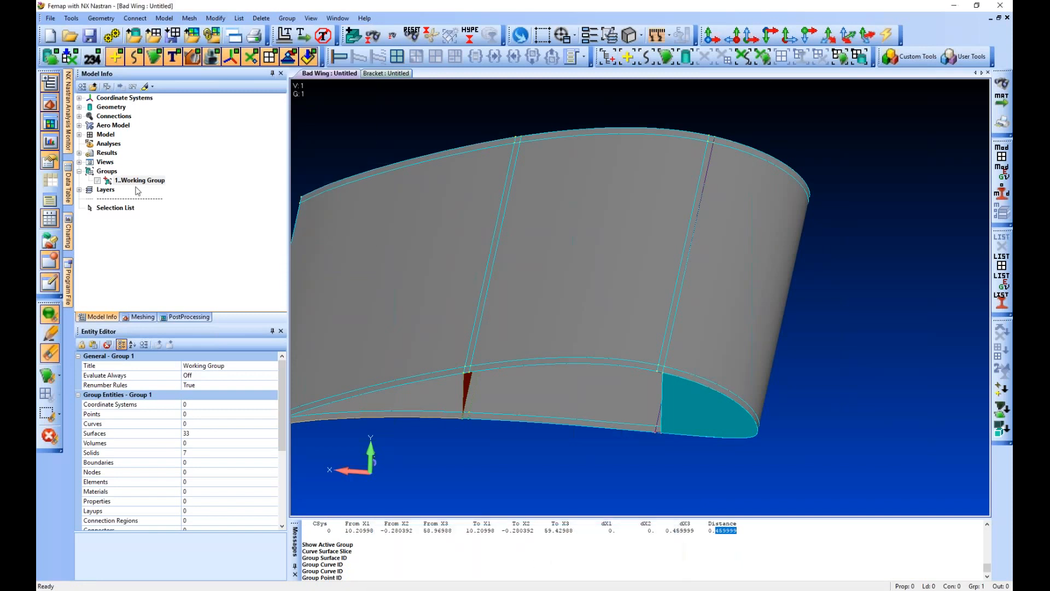
Add the related entities to the Working Group and clear all draw/erase selections
{"action": "right_click", "coordinate": [128, 180]}
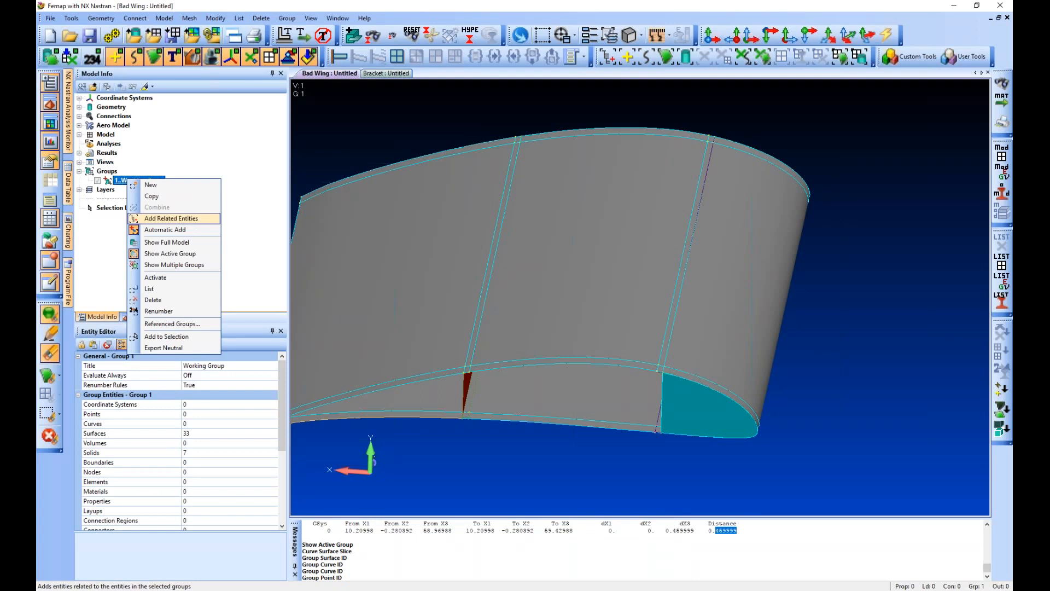
{"action": "left_click", "coordinate": [170, 218]}
{"action": "scroll", "coordinate": [504, 375], "scroll_direction": "up", "scroll_amount": 4}
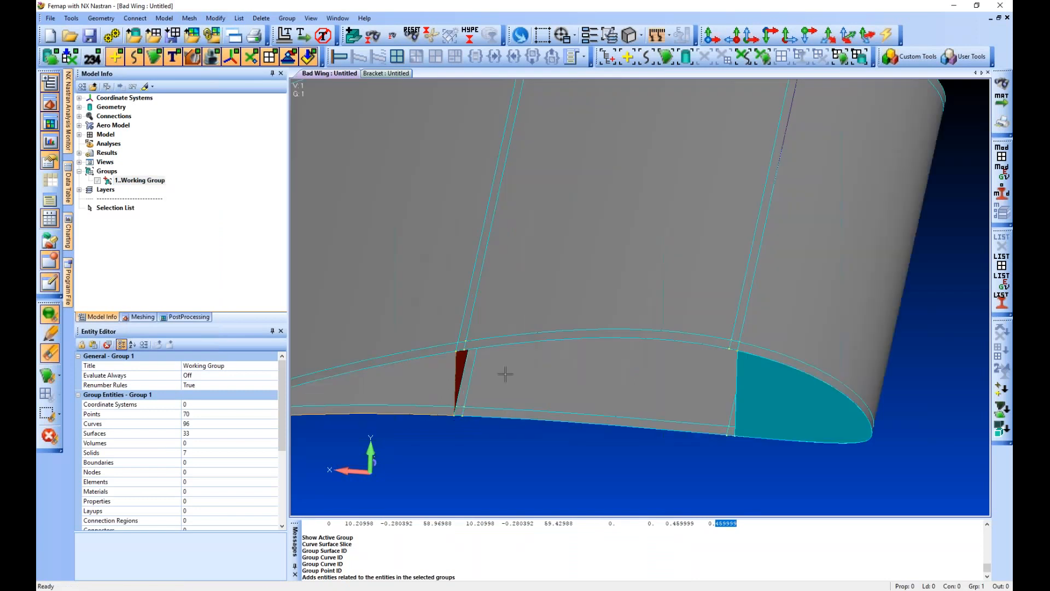
{"action": "middle_click_drag", "start_coordinate": [512, 281], "coordinate": [632, 377]}
{"action": "scroll", "coordinate": [632, 376], "scroll_direction": "down", "scroll_amount": 4}
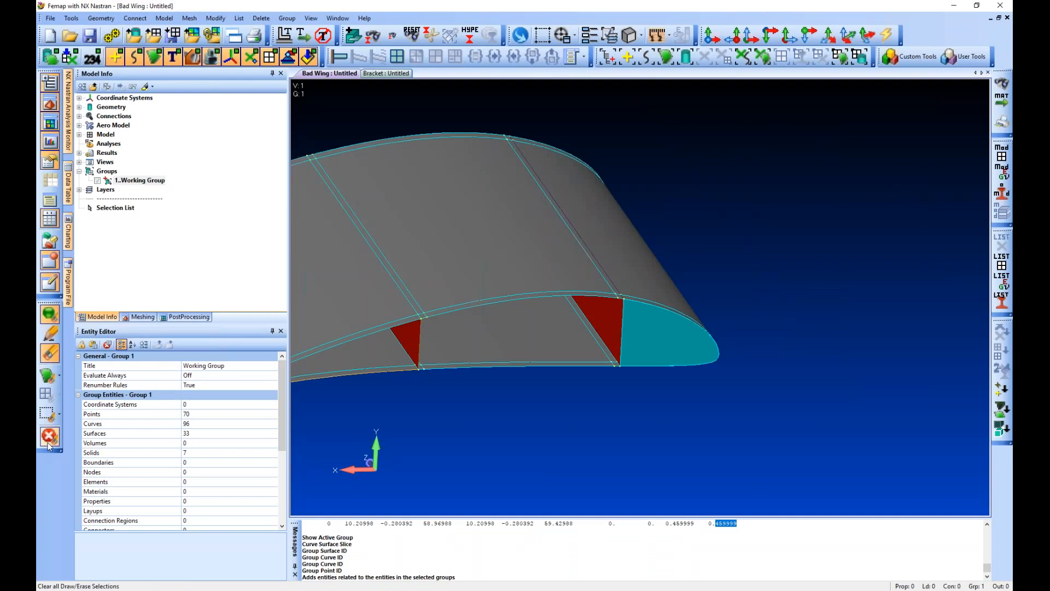
{"action": "left_click", "coordinate": [49, 445]}
{"action": "middle_click_drag", "start_coordinate": [472, 291], "coordinate": [591, 360]}
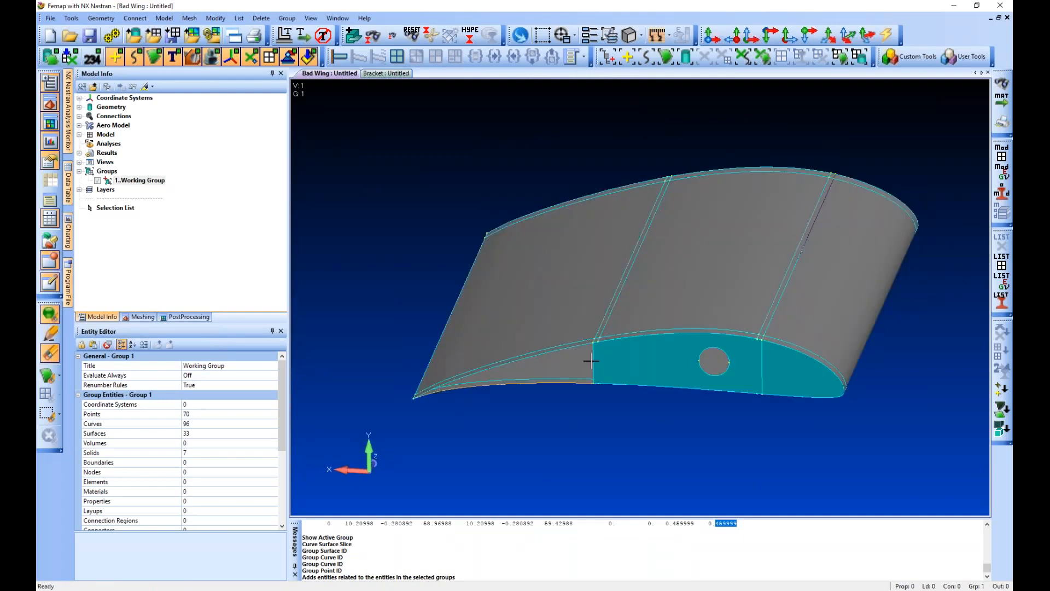
Create a boundary surface from the three curves enclosing the open trailing-edge bay at one end of the wing
{"action": "left_click", "coordinate": [162, 18]}
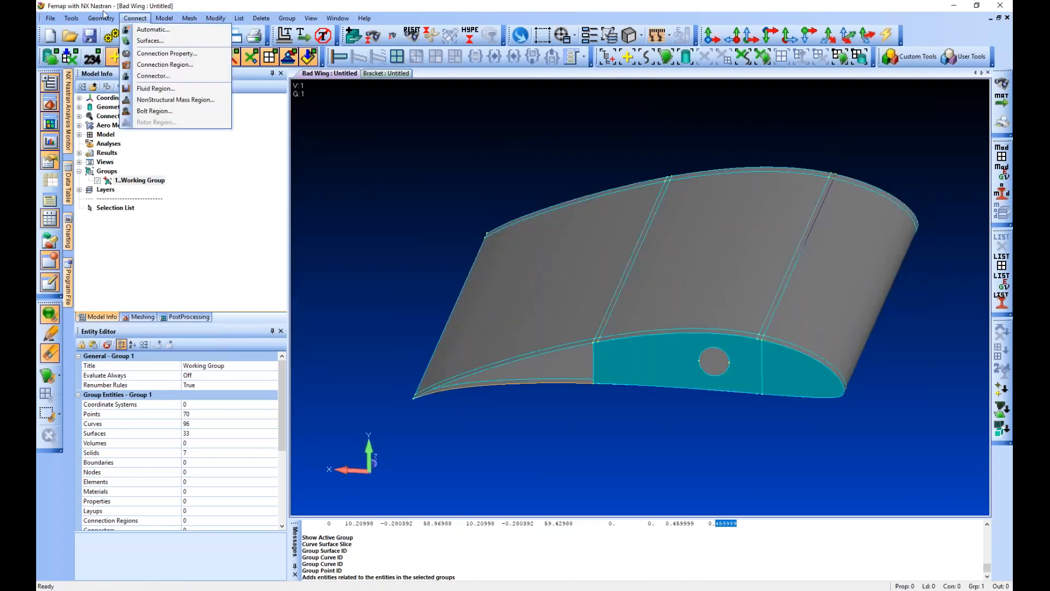
{"action": "mouse_move", "coordinate": [101, 18]}
{"action": "mouse_move", "coordinate": [131, 111]}
{"action": "left_click", "coordinate": [211, 136]}
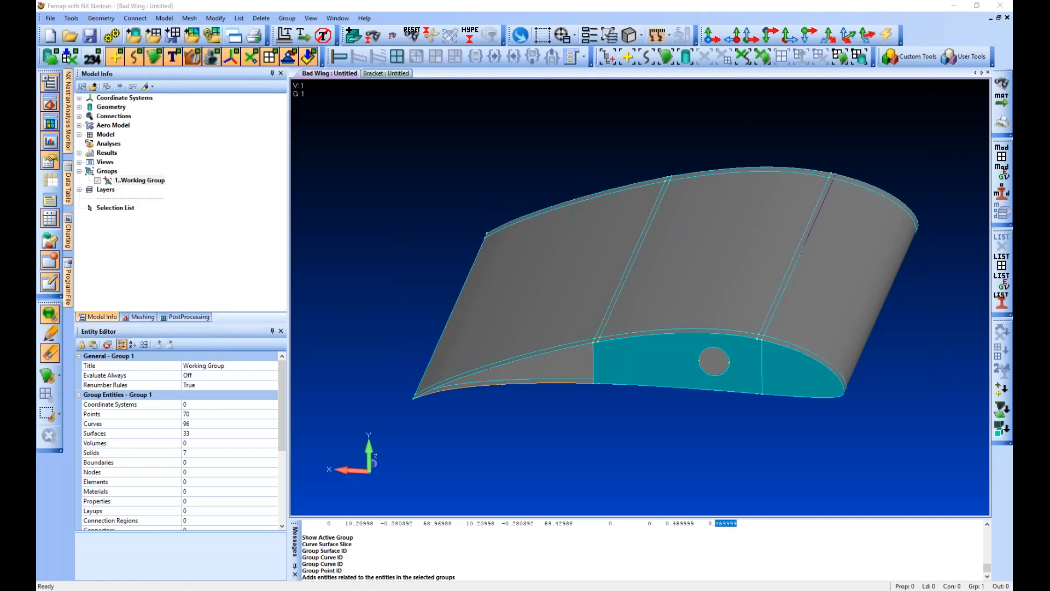
{"action": "left_click", "coordinate": [591, 360]}
{"action": "left_click", "coordinate": [591, 359]}
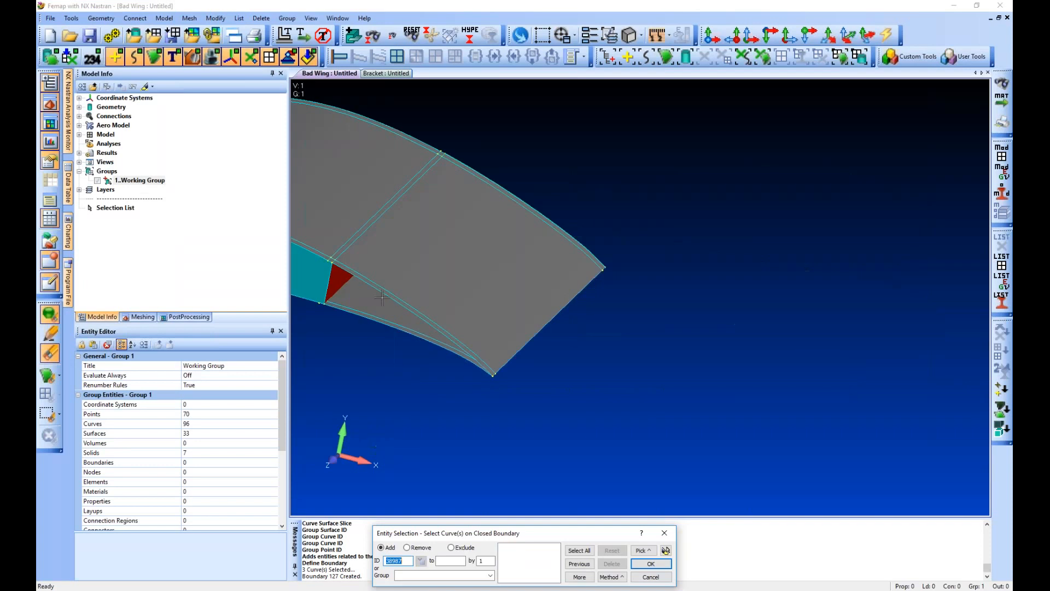
Create a second boundary surface from the three curves enclosing the trailing-edge opening at the opposite wing end
{"action": "left_click", "coordinate": [468, 376]}
{"action": "left_click", "coordinate": [327, 291]}
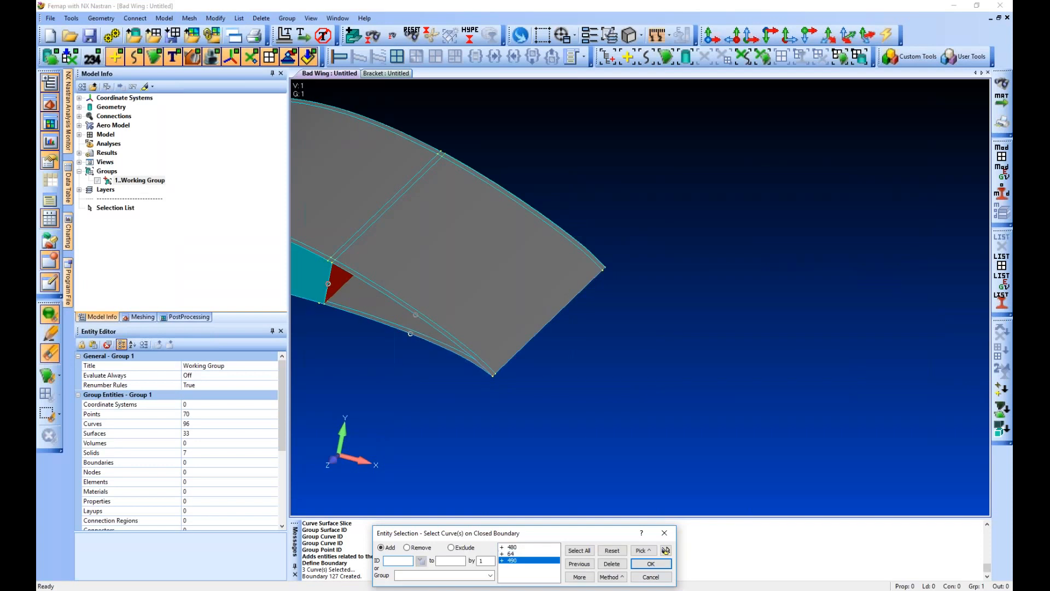
{"action": "key", "text": "Return"}
{"action": "key", "text": "Escape"}
Convert the two new trailing-edge boundary surfaces to regular surfaces and delete the originals
{"action": "left_click", "coordinate": [99, 19]}
{"action": "mouse_move", "coordinate": [132, 122]}
{"action": "left_click", "coordinate": [219, 257]}
{"action": "left_click", "coordinate": [404, 225]}
{"action": "middle_click_drag", "start_coordinate": [403, 225], "coordinate": [512, 312]}
{"action": "left_click", "coordinate": [512, 312]}
{"action": "key", "text": "Return"}
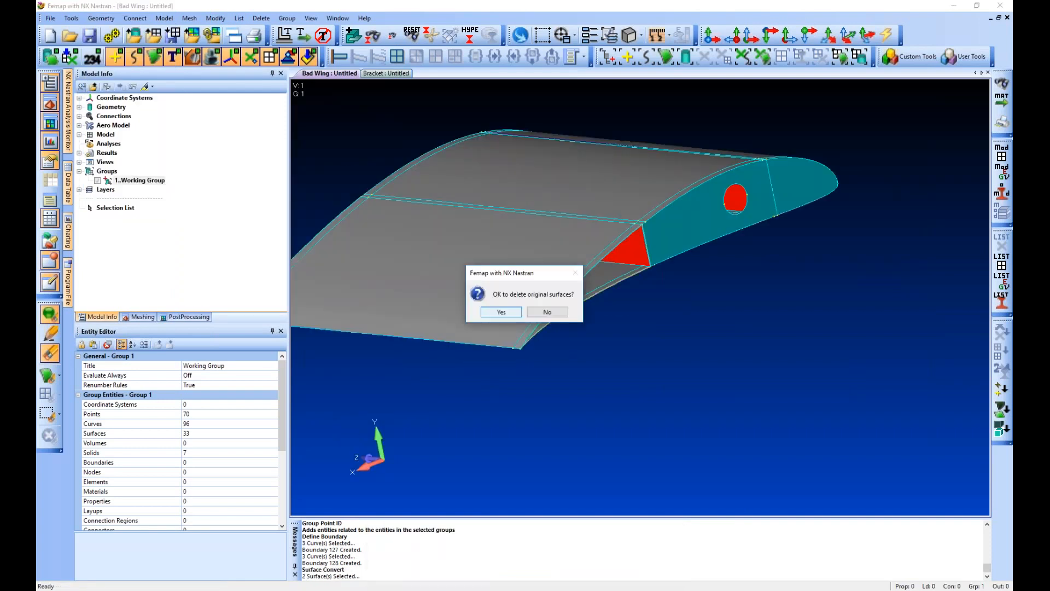
{"action": "key", "text": "Return"}
{"action": "middle_click_drag", "start_coordinate": [544, 215], "coordinate": [735, 244]}
{"action": "scroll", "coordinate": [735, 245], "scroll_direction": "up", "scroll_amount": 3}
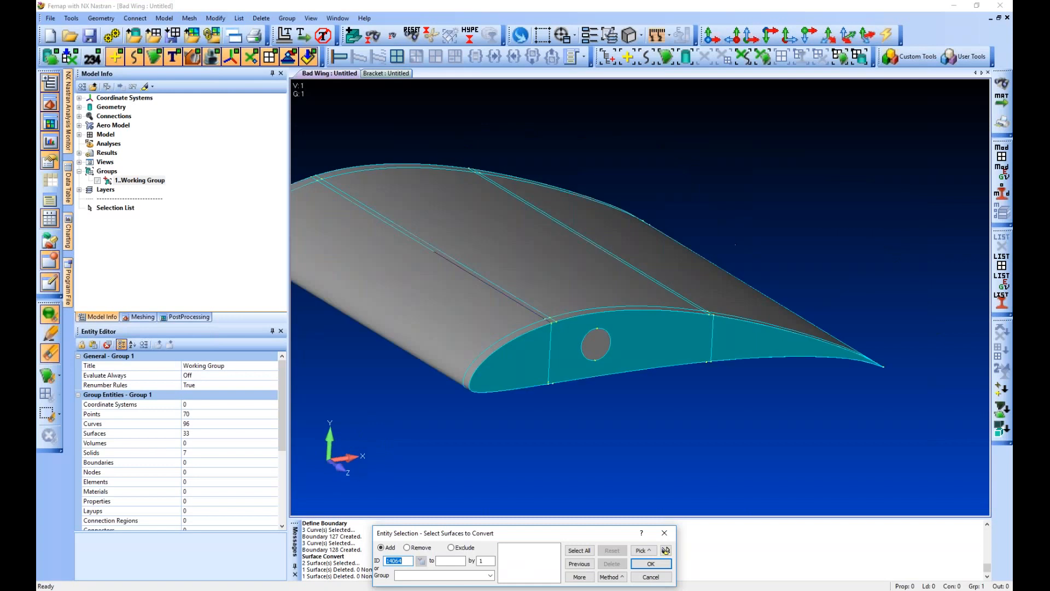
{"action": "middle_click_drag", "start_coordinate": [656, 296], "coordinate": [672, 296]}
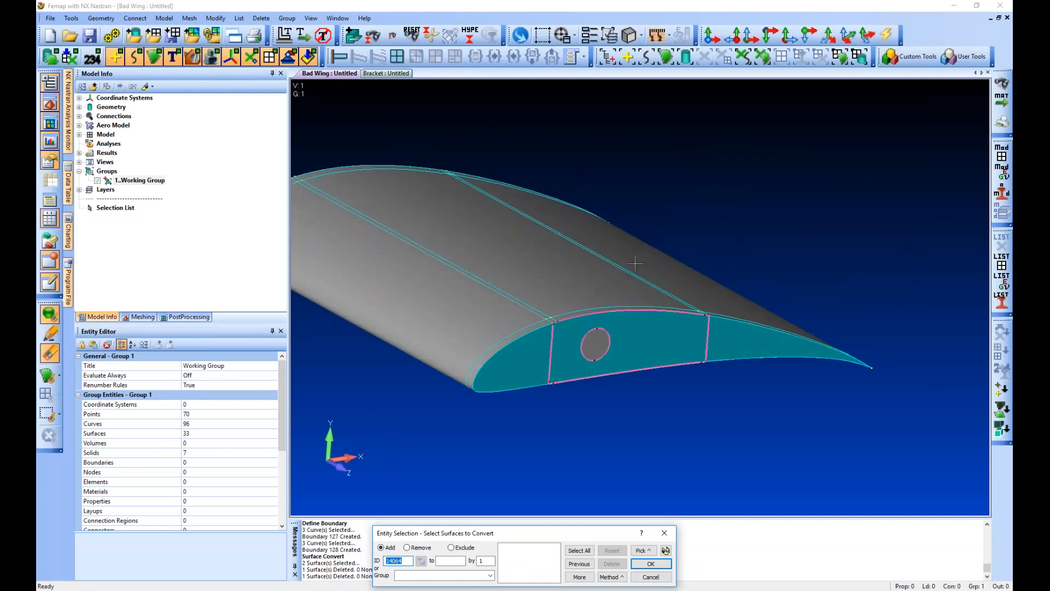
{"action": "middle_click_drag", "start_coordinate": [753, 284], "coordinate": [871, 284], "text": "ctrl"}
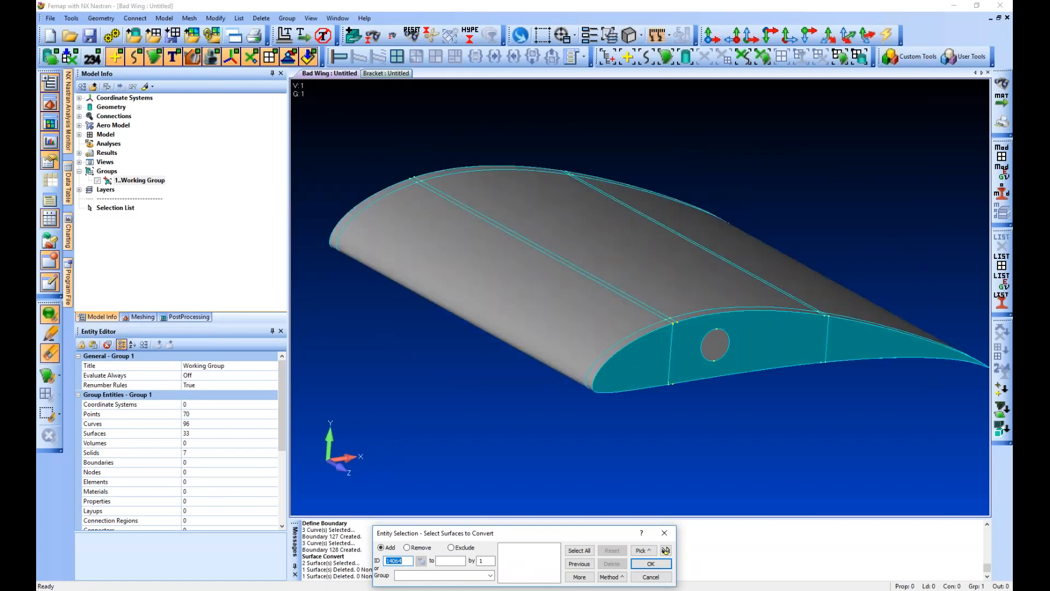
{"action": "left_click", "coordinate": [664, 533]}
Try a NonManifold Add on all the wing solids using the Incremental Checking processing method
{"action": "scroll", "coordinate": [607, 471], "scroll_direction": "down", "scroll_amount": 4}
{"action": "middle_click_drag", "start_coordinate": [612, 469], "coordinate": [599, 475]}
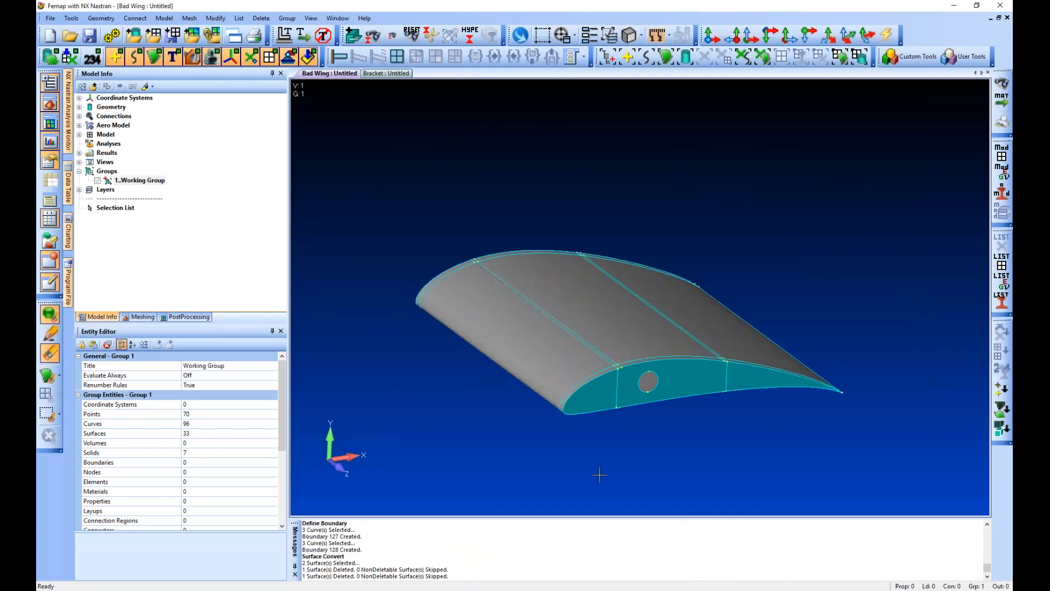
{"action": "scroll", "coordinate": [573, 336], "scroll_direction": "up", "scroll_amount": 5}
{"action": "middle_click_drag", "start_coordinate": [572, 335], "coordinate": [544, 294]}
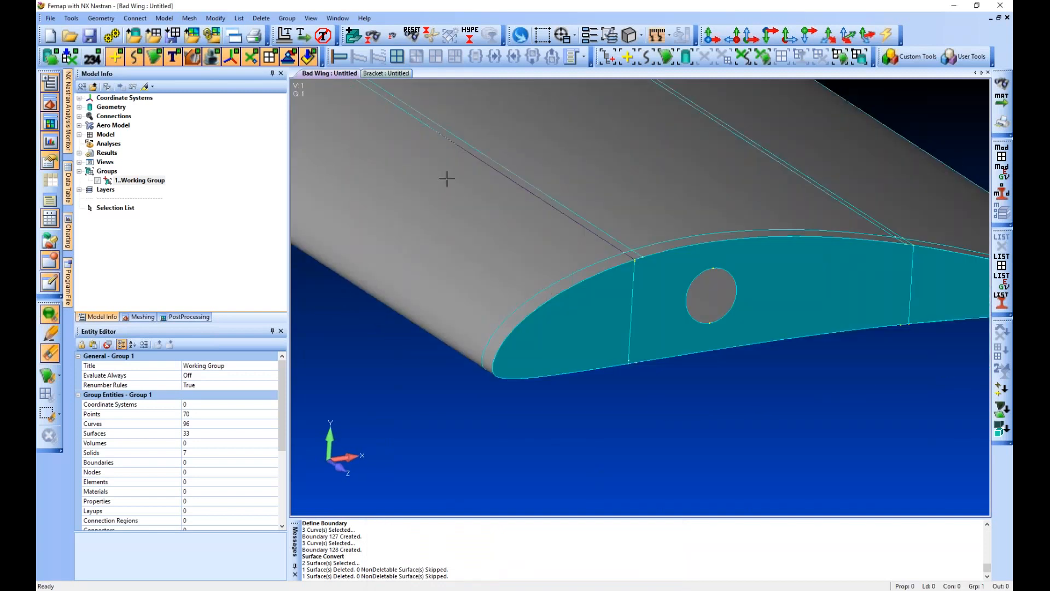
{"action": "left_click", "coordinate": [101, 18]}
{"action": "mouse_move", "coordinate": [131, 125]}
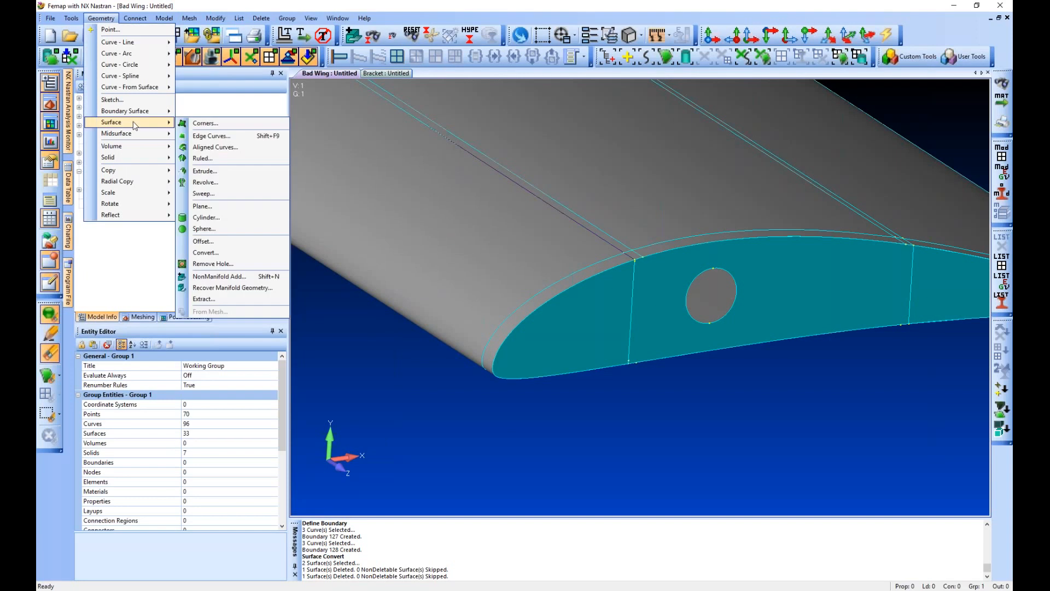
{"action": "left_click", "coordinate": [221, 277]}
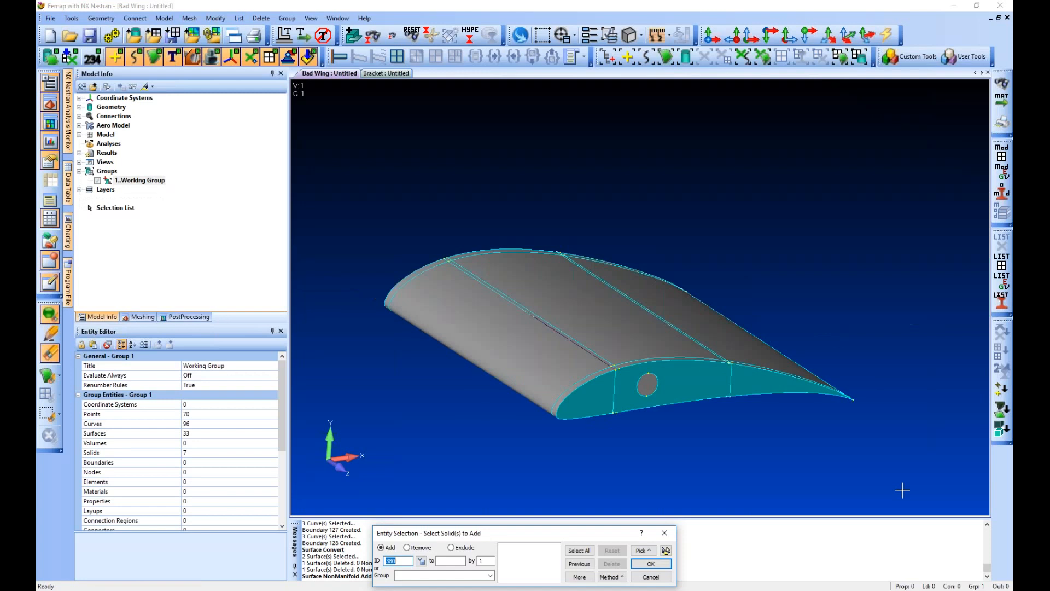
{"action": "left_click_drag", "start_coordinate": [902, 490], "coordinate": [338, 164]}
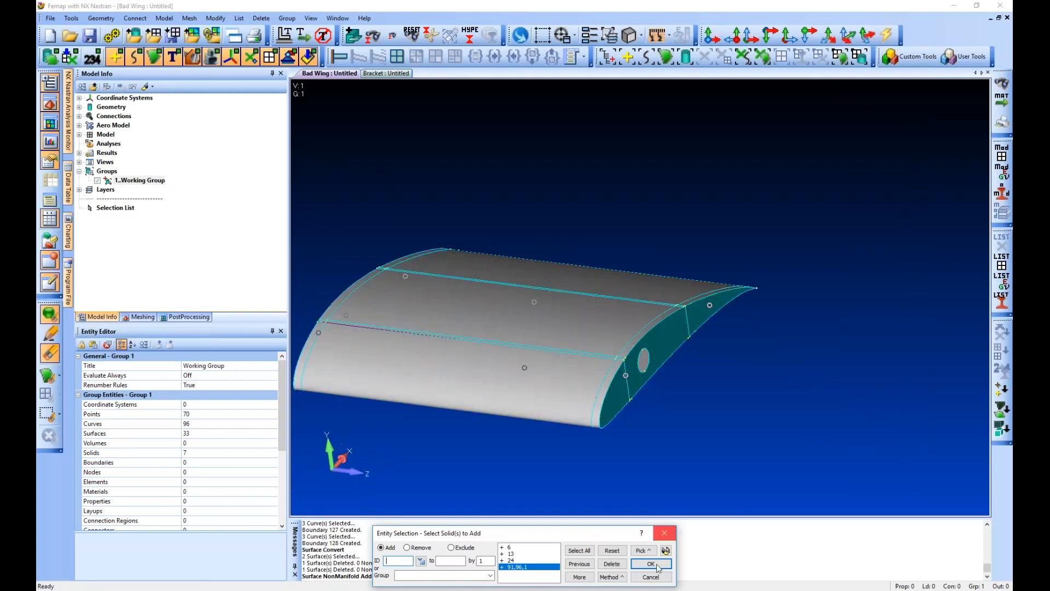
{"action": "left_click", "coordinate": [657, 565]}
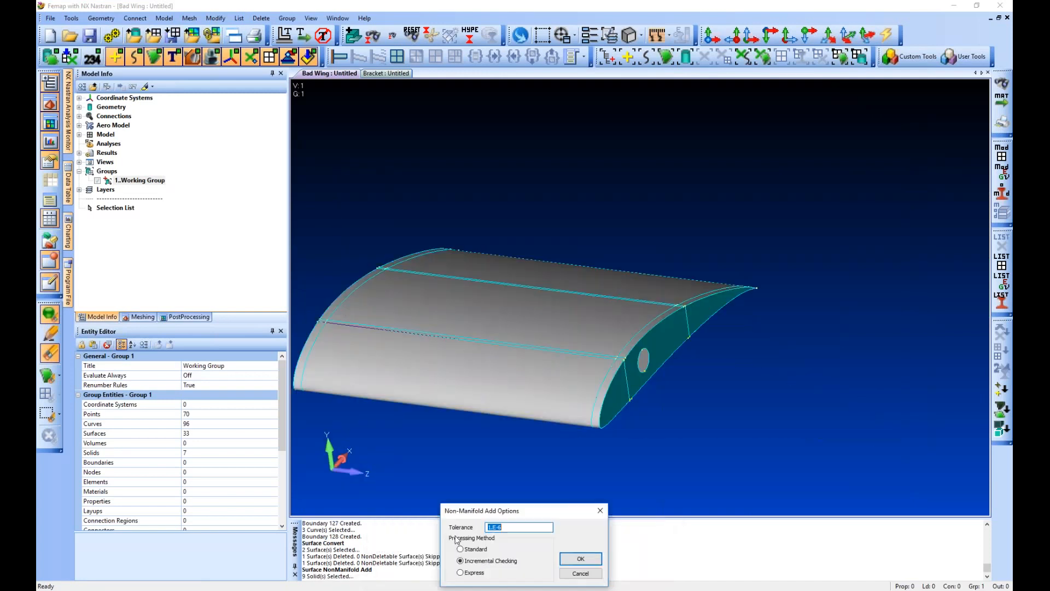
{"action": "left_click", "coordinate": [514, 528]}
{"action": "key", "text": "shift+Left"}
{"action": "key", "text": "Return"}
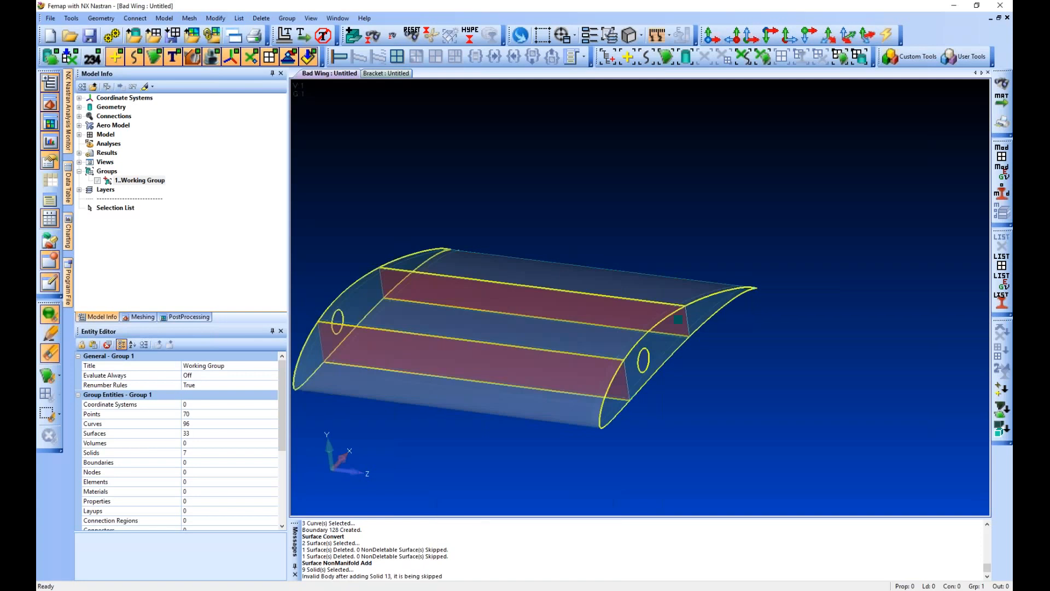
Inspect the highlighted wing bodies, regenerate the view, and undo the NonManifold Add
{"action": "middle_click_drag", "start_coordinate": [518, 374], "coordinate": [640, 400]}
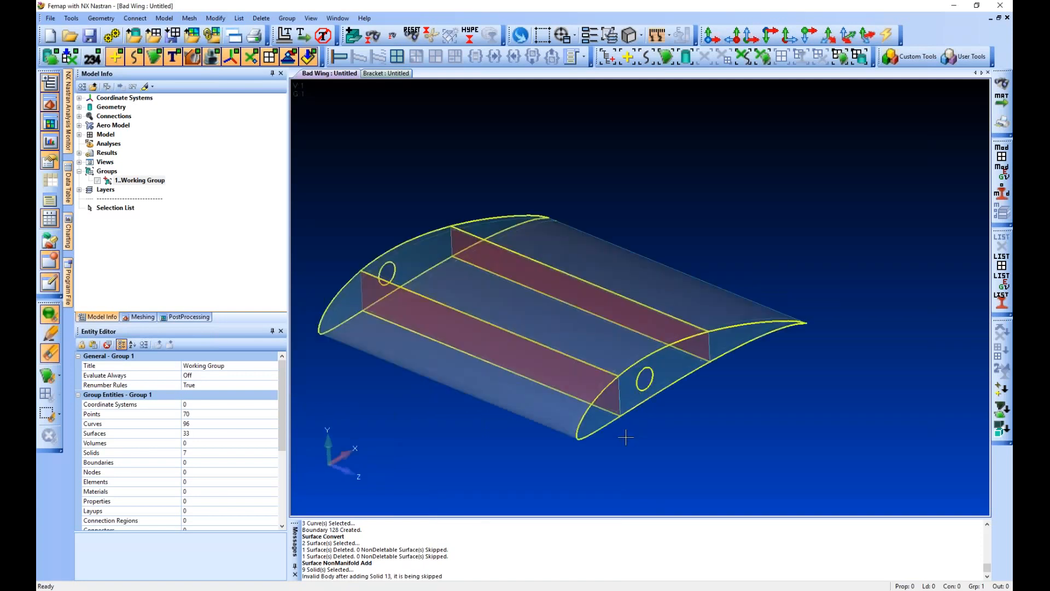
{"action": "middle_click_drag", "start_coordinate": [589, 426], "coordinate": [574, 421]}
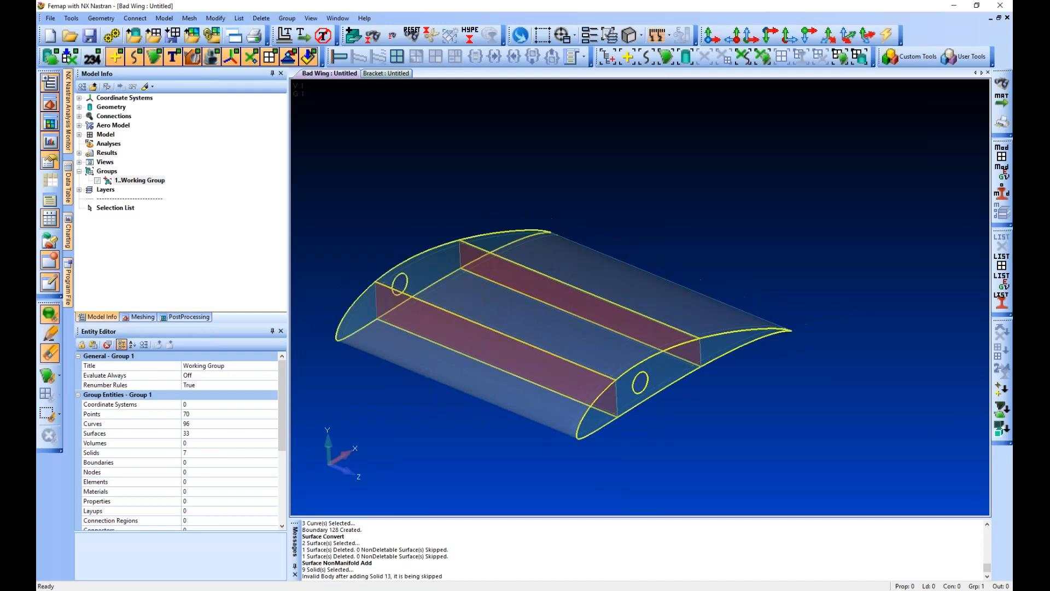
{"action": "scroll", "coordinate": [579, 432], "scroll_direction": "up", "scroll_amount": 3}
{"action": "scroll", "coordinate": [563, 416], "scroll_direction": "up", "scroll_amount": 2}
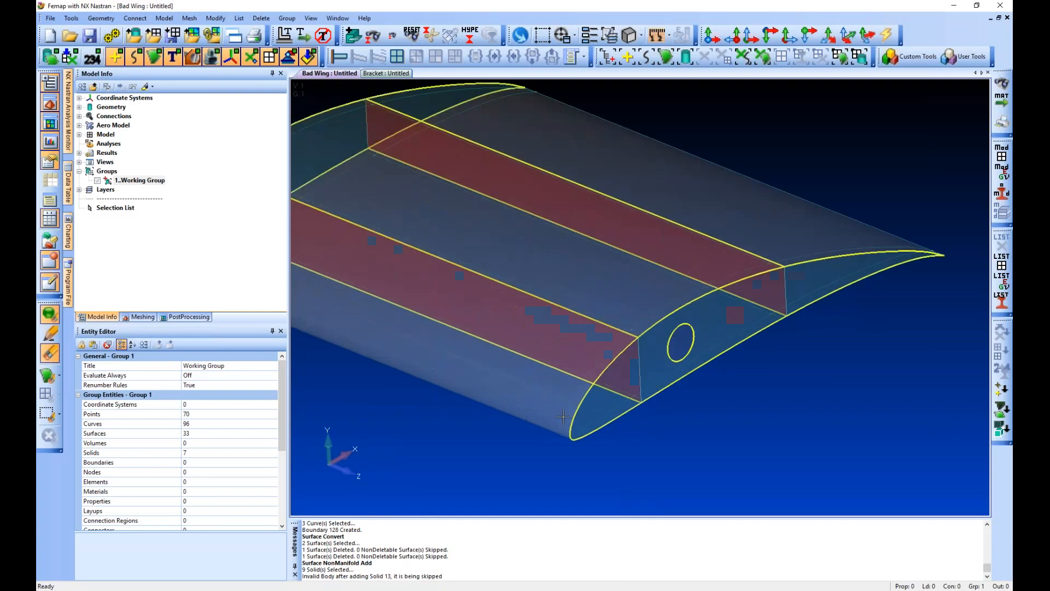
{"action": "middle_click_drag", "start_coordinate": [563, 417], "coordinate": [627, 394]}
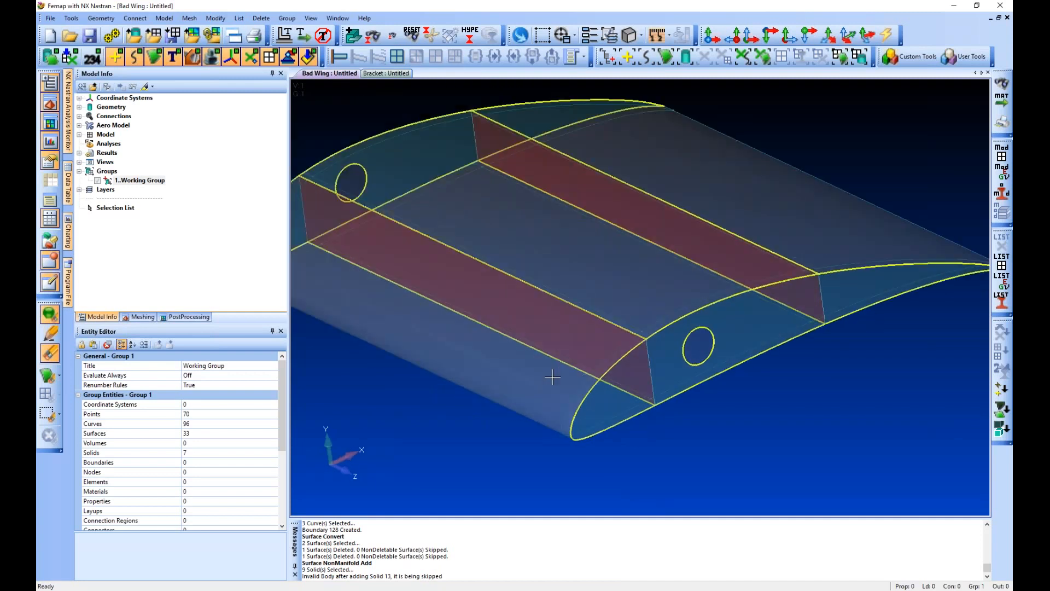
{"action": "key", "text": "ctrl+g"}
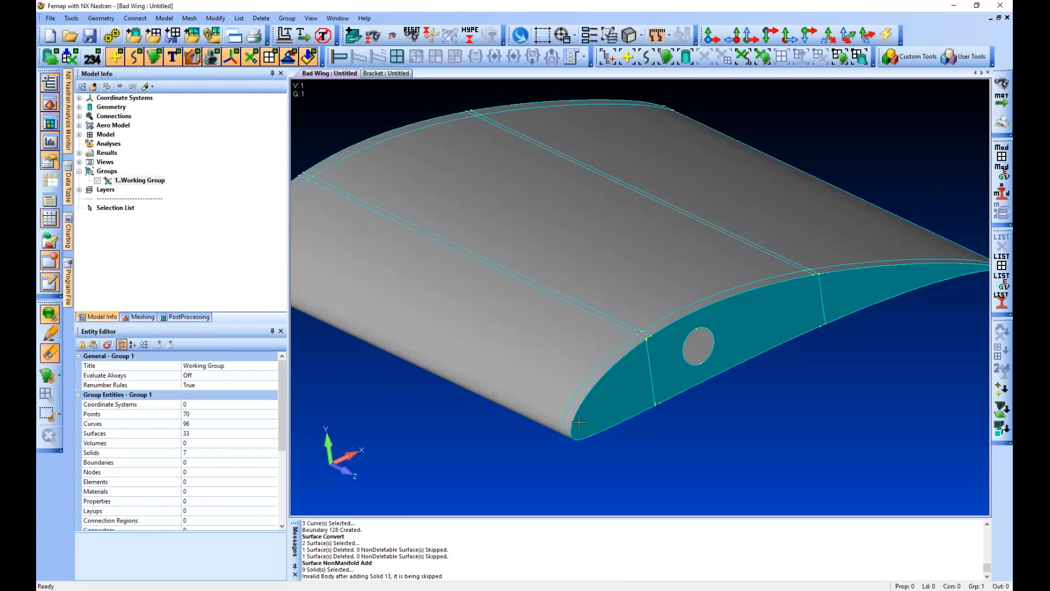
{"action": "key", "text": "ctrl+z"}
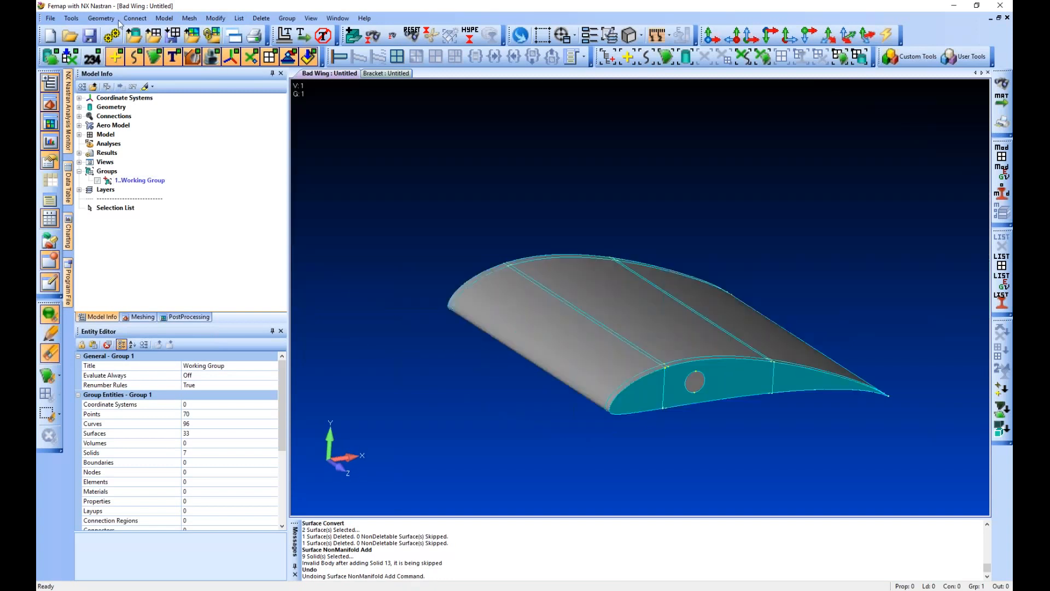
Run NonManifold Add on all the wing solids with a tolerance of 1.E-4 and Incremental Checking, then regenerate the view
{"action": "left_click", "coordinate": [114, 19]}
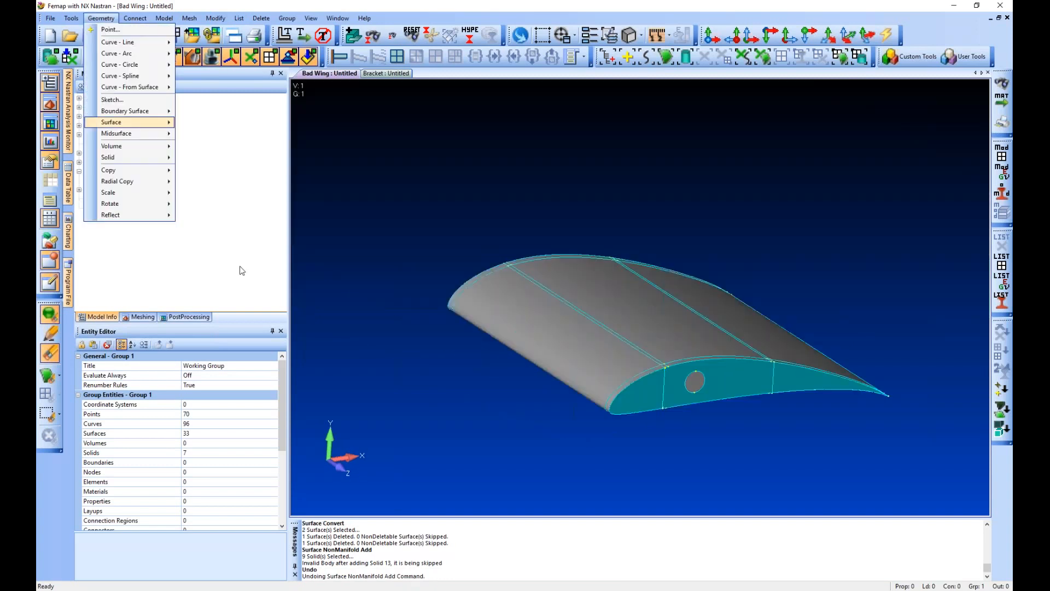
{"action": "mouse_move", "coordinate": [130, 123]}
{"action": "left_click", "coordinate": [219, 276]}
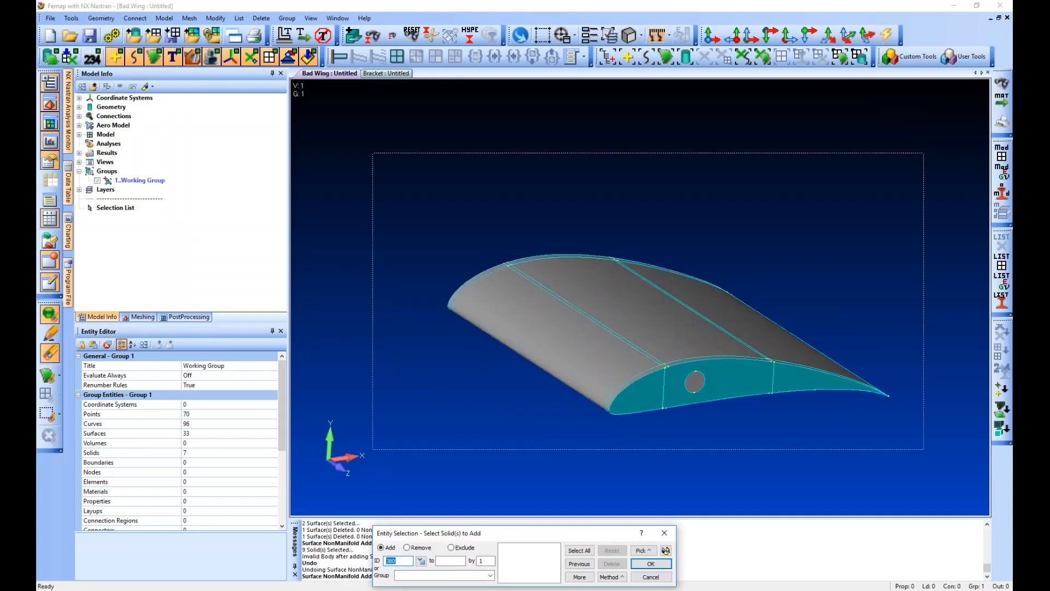
{"action": "key", "text": "Return"}
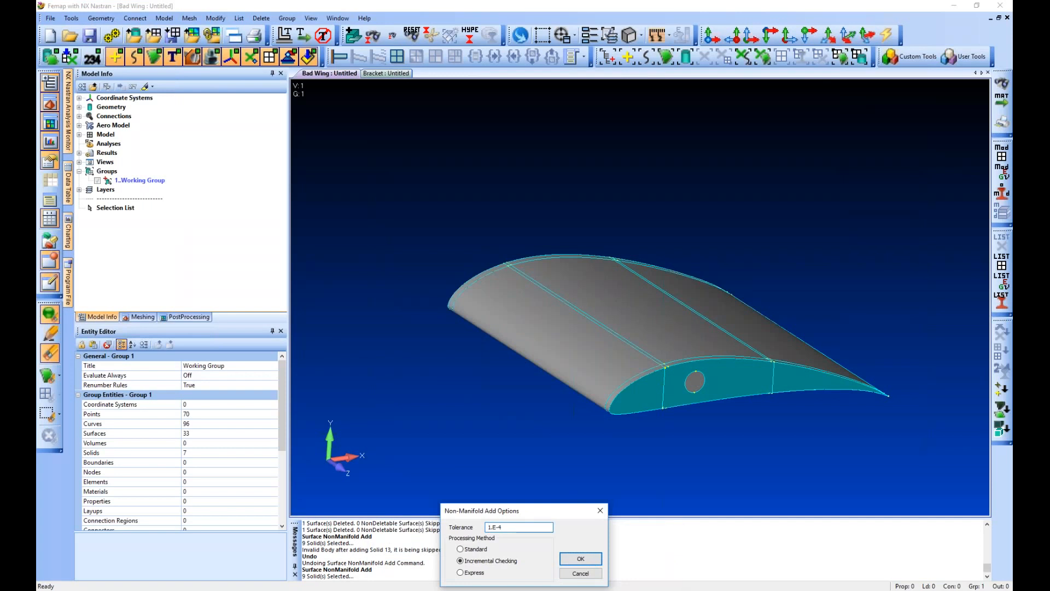
{"action": "left_click", "coordinate": [580, 558]}
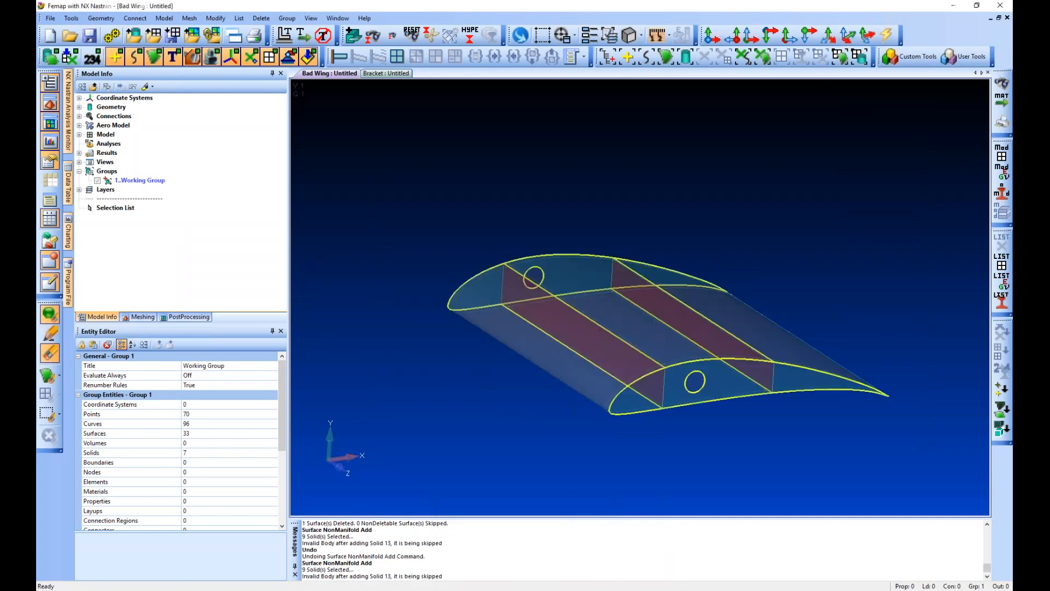
{"action": "scroll", "coordinate": [605, 403], "scroll_direction": "up", "scroll_amount": 4}
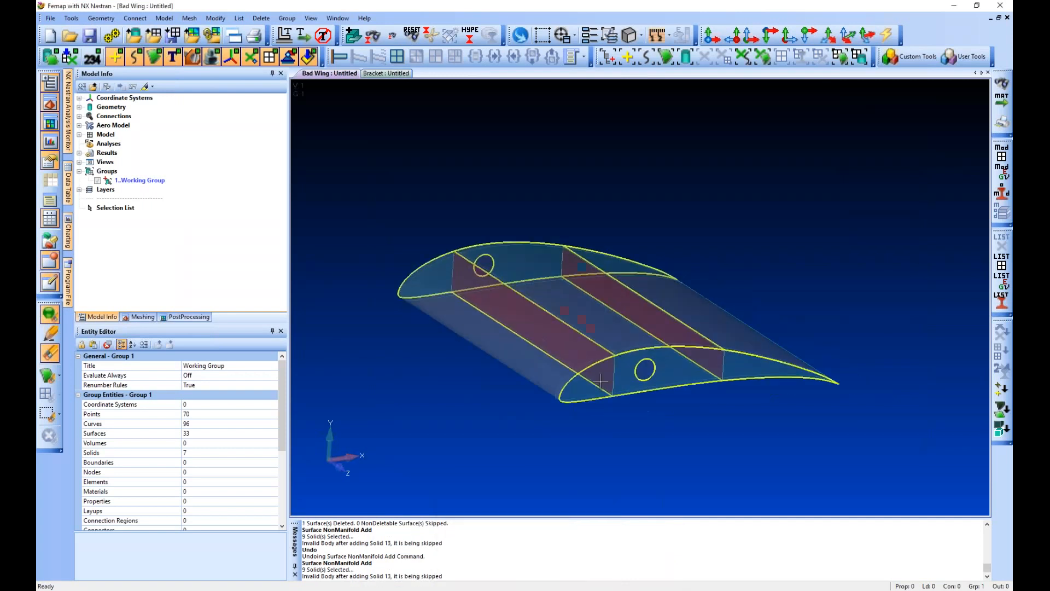
{"action": "middle_click_drag", "start_coordinate": [610, 372], "coordinate": [642, 447]}
{"action": "key", "text": "ctrl+g"}
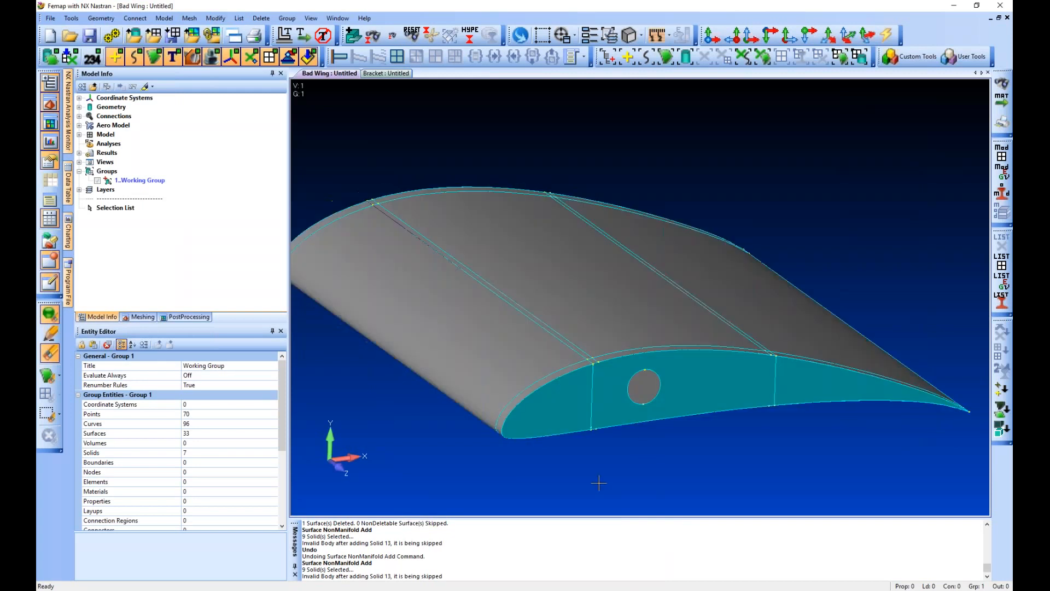
Examine the rib and spar junctions along the wing's upper skin and undo the last NonManifold Add
{"action": "scroll", "coordinate": [598, 482], "scroll_direction": "up", "scroll_amount": 3}
{"action": "scroll", "coordinate": [516, 499], "scroll_direction": "up", "scroll_amount": 4}
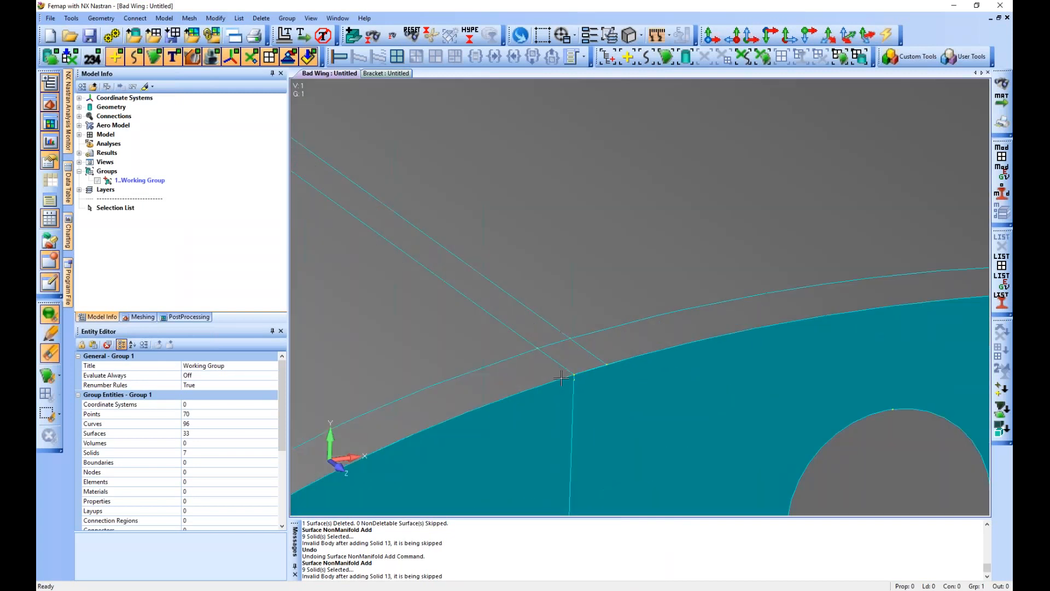
{"action": "scroll", "coordinate": [605, 415], "scroll_direction": "down", "scroll_amount": 3}
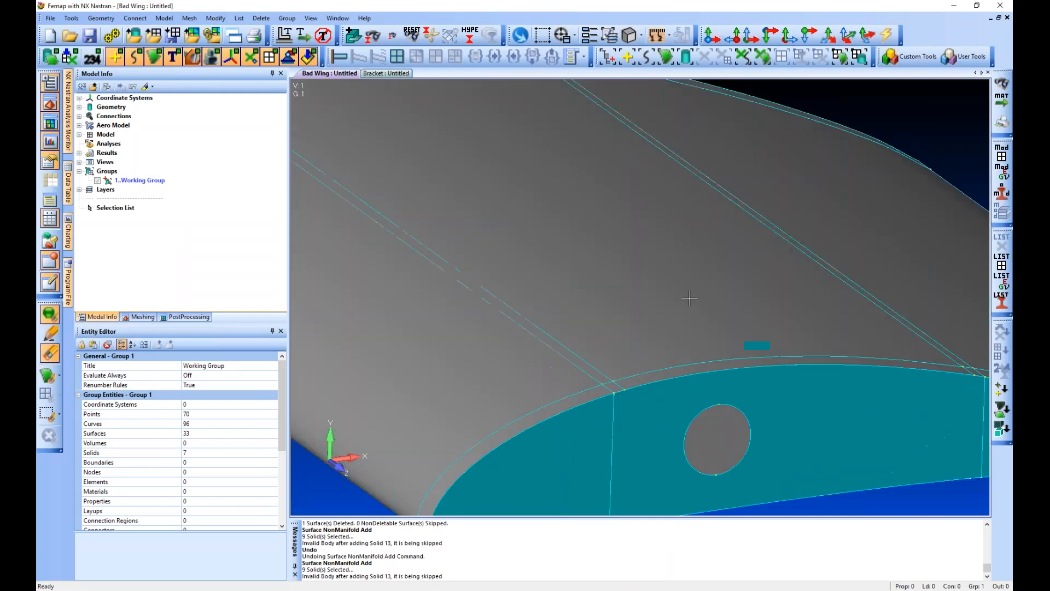
{"action": "middle_click_drag", "start_coordinate": [689, 298], "coordinate": [691, 301], "text": "ctrl"}
{"action": "scroll", "coordinate": [691, 301], "scroll_direction": "down", "scroll_amount": 5}
{"action": "middle_click_drag", "start_coordinate": [613, 356], "coordinate": [585, 337]}
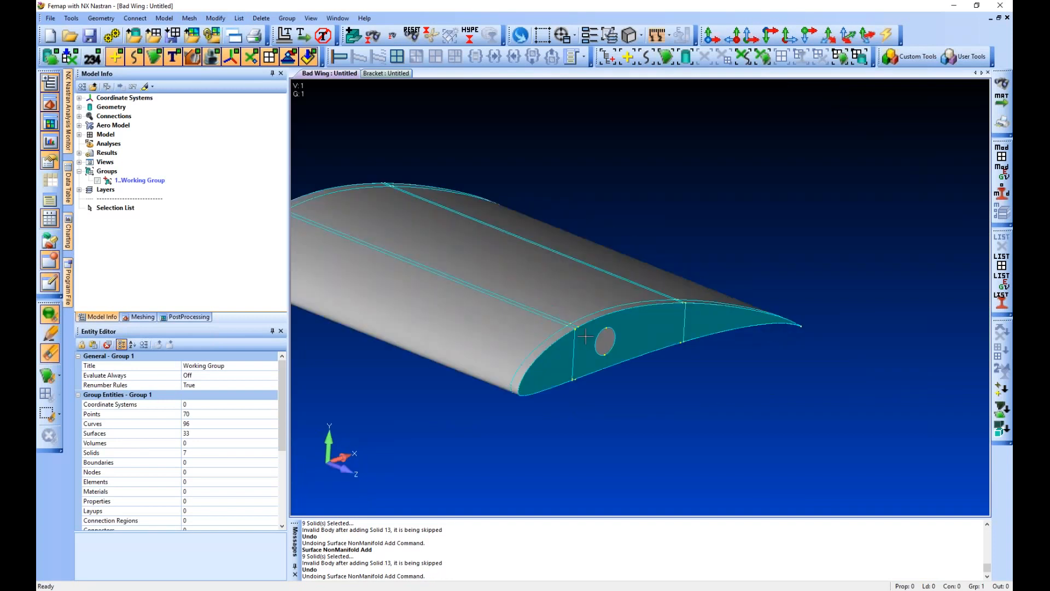
{"action": "middle_click_drag", "start_coordinate": [484, 313], "coordinate": [562, 335], "text": "ctrl"}
{"action": "middle_click_drag", "start_coordinate": [616, 356], "coordinate": [686, 368], "text": "ctrl"}
{"action": "scroll", "coordinate": [697, 399], "scroll_direction": "up", "scroll_amount": 3}
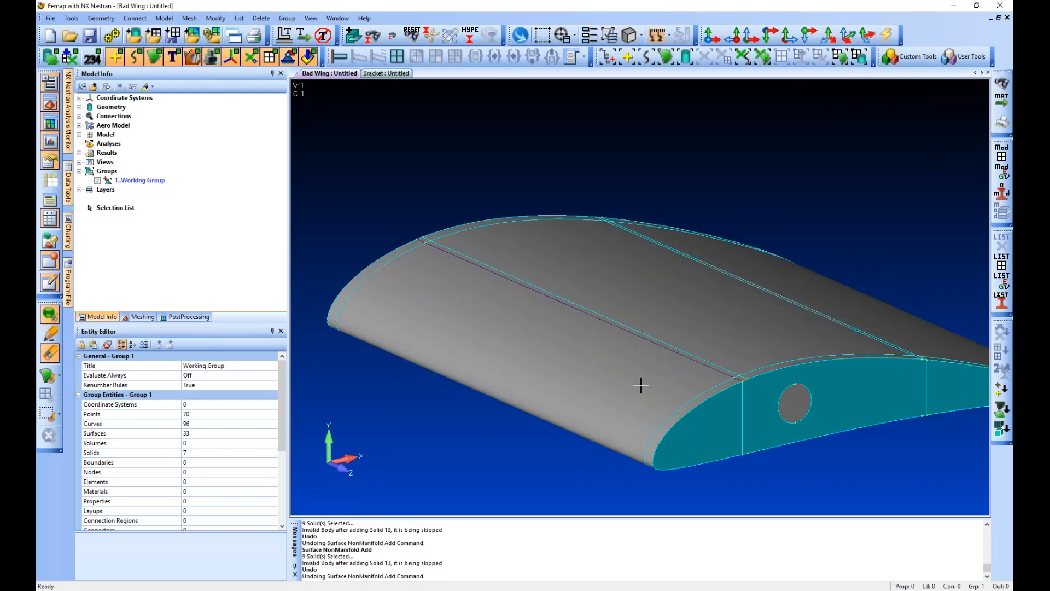
{"action": "middle_click_drag", "start_coordinate": [641, 385], "coordinate": [640, 395], "text": "ctrl"}
{"action": "scroll", "coordinate": [646, 306], "scroll_direction": "down", "scroll_amount": 3}
{"action": "middle_click_drag", "start_coordinate": [647, 307], "coordinate": [609, 279]}
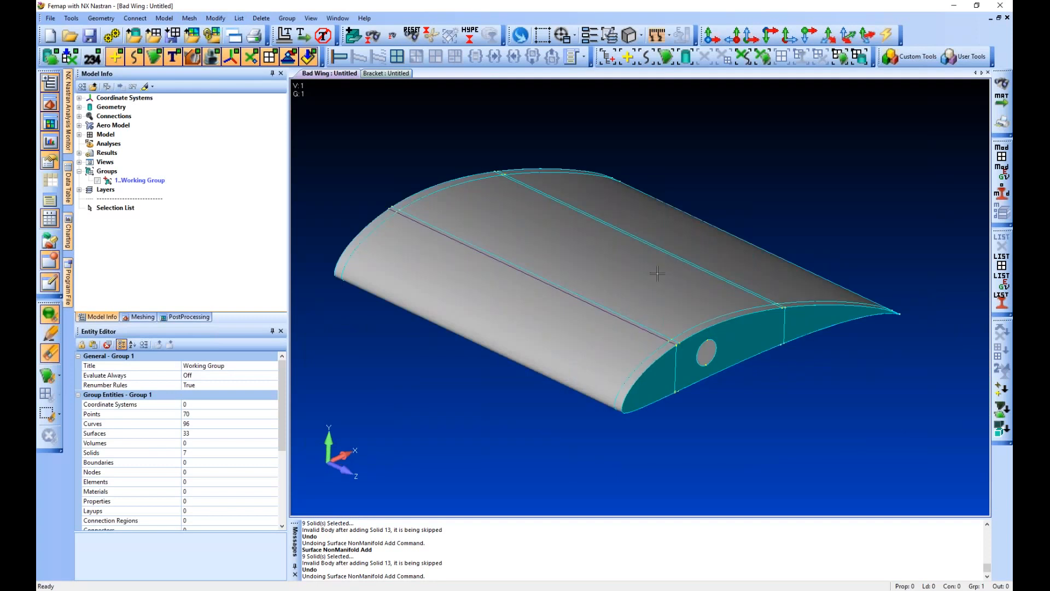
Explode the main wing body, Solid 13, into individual surfaces
{"action": "left_click", "coordinate": [102, 21]}
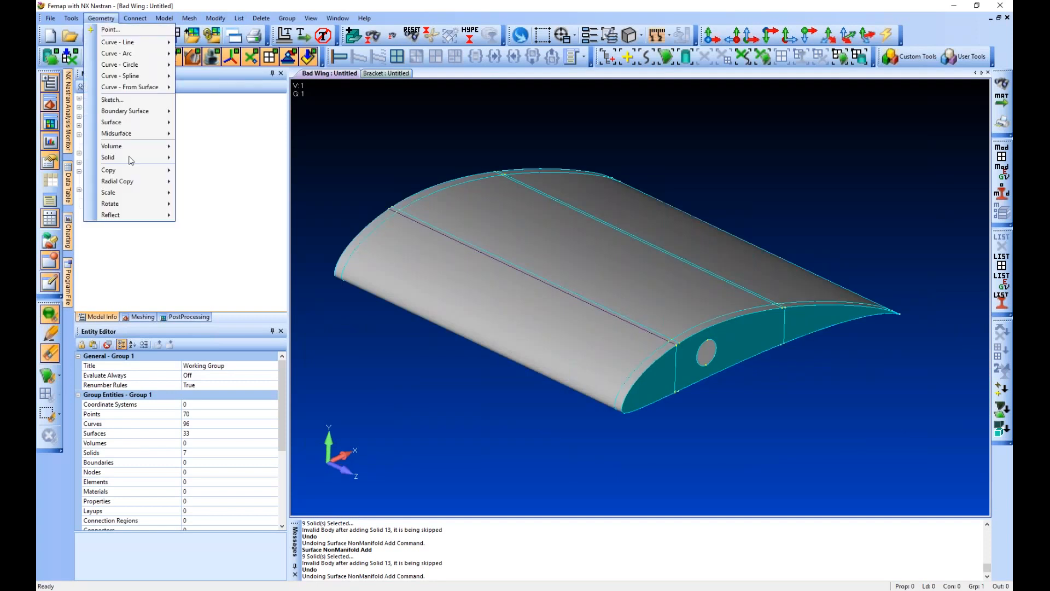
{"action": "mouse_move", "coordinate": [131, 159]}
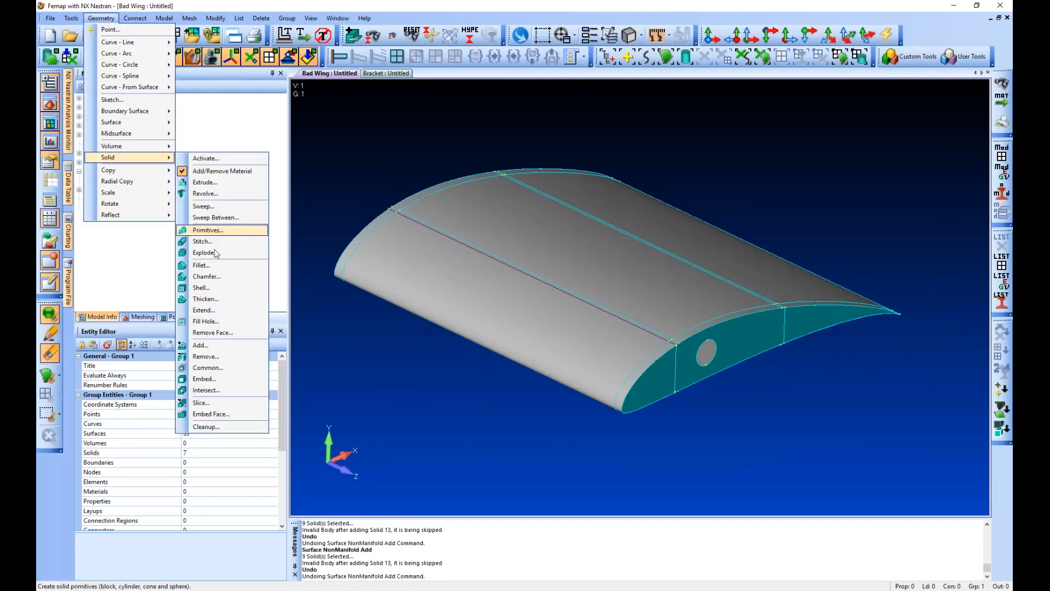
{"action": "left_click", "coordinate": [205, 253]}
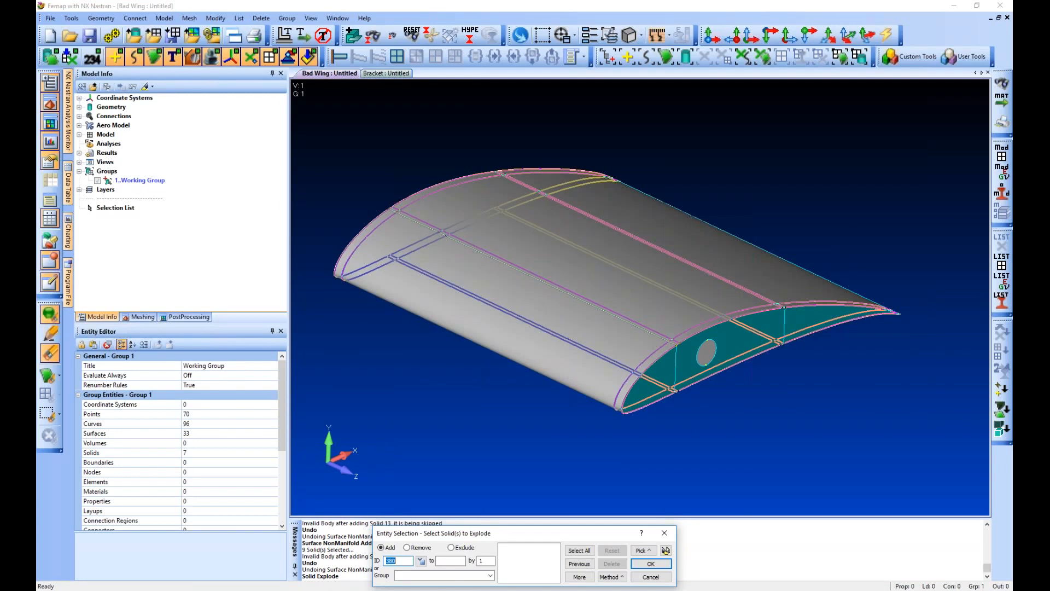
{"action": "key", "text": "Return"}
{"action": "left_click", "coordinate": [650, 563]}
Run NonManifold Add on all the solids in the displayed wing using the default tolerance and Incremental Checking
{"action": "left_click", "coordinate": [102, 18]}
{"action": "mouse_move", "coordinate": [118, 122]}
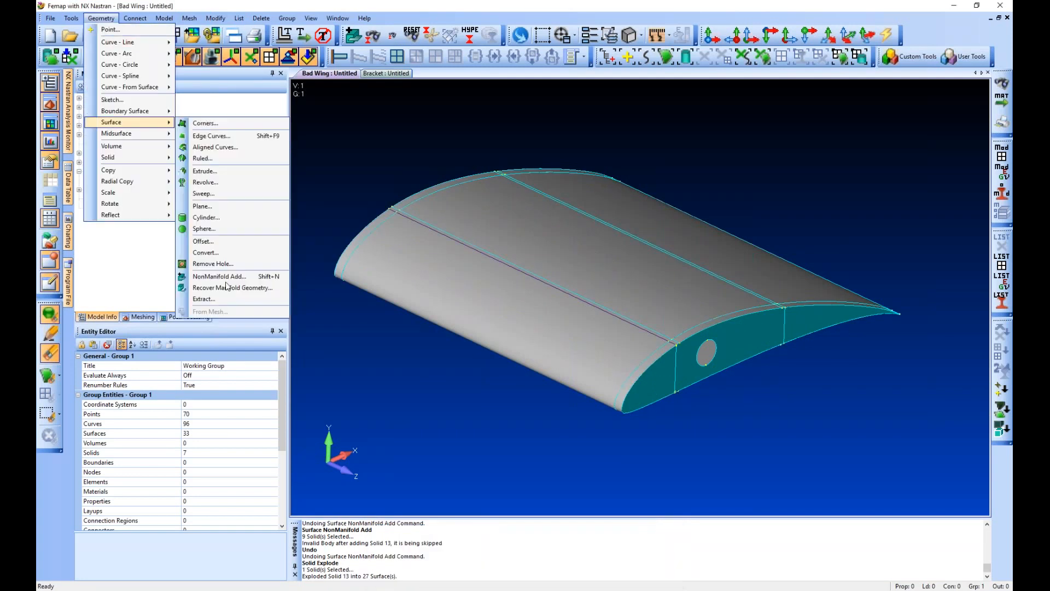
{"action": "left_click", "coordinate": [222, 277]}
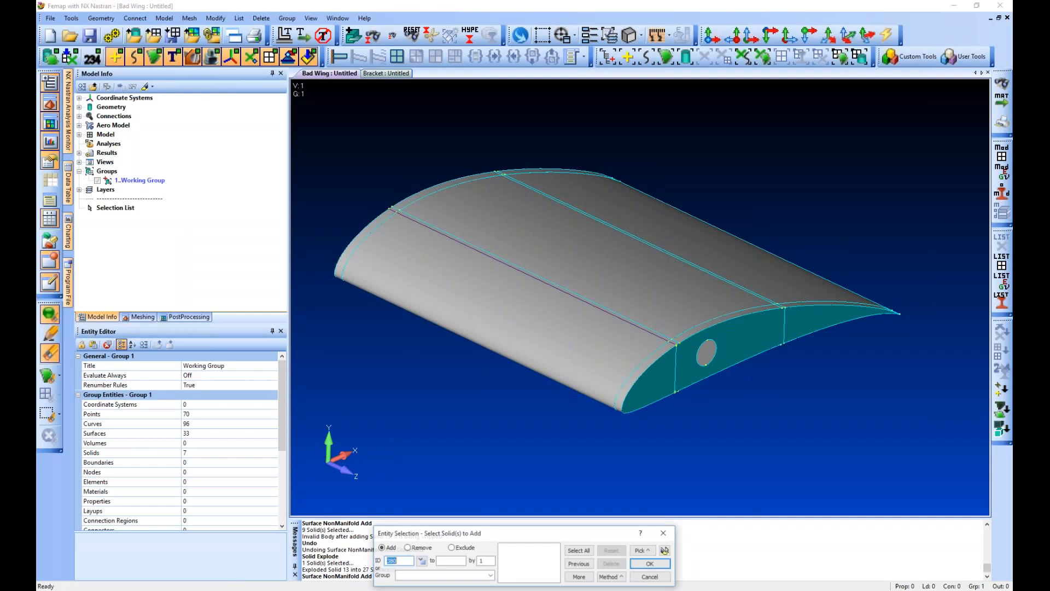
{"action": "scroll", "coordinate": [682, 432], "scroll_direction": "down", "scroll_amount": 2}
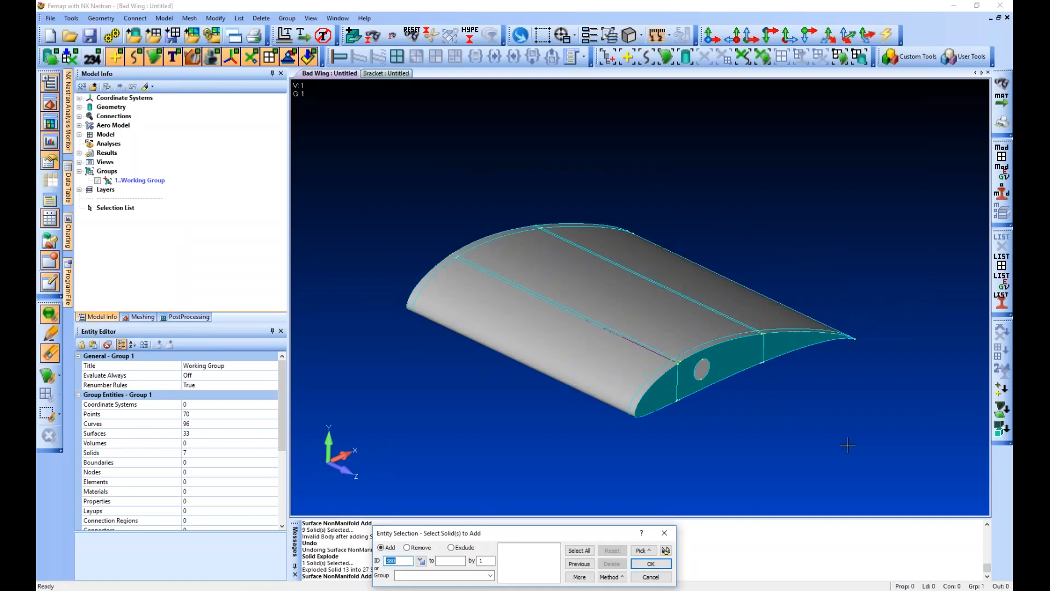
{"action": "left_click_drag", "start_coordinate": [881, 452], "coordinate": [353, 144]}
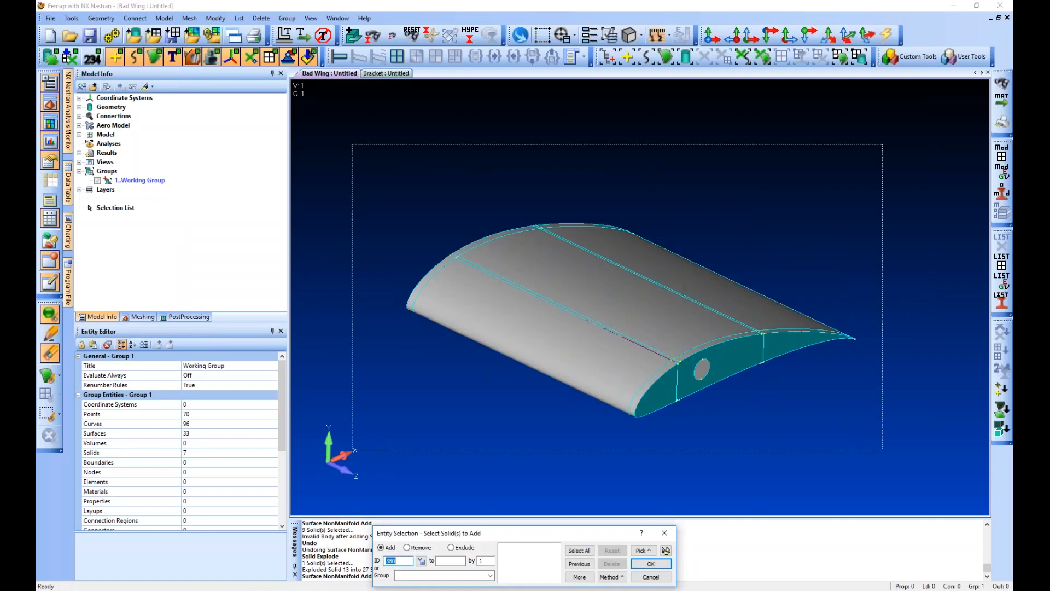
{"action": "left_click", "coordinate": [648, 566]}
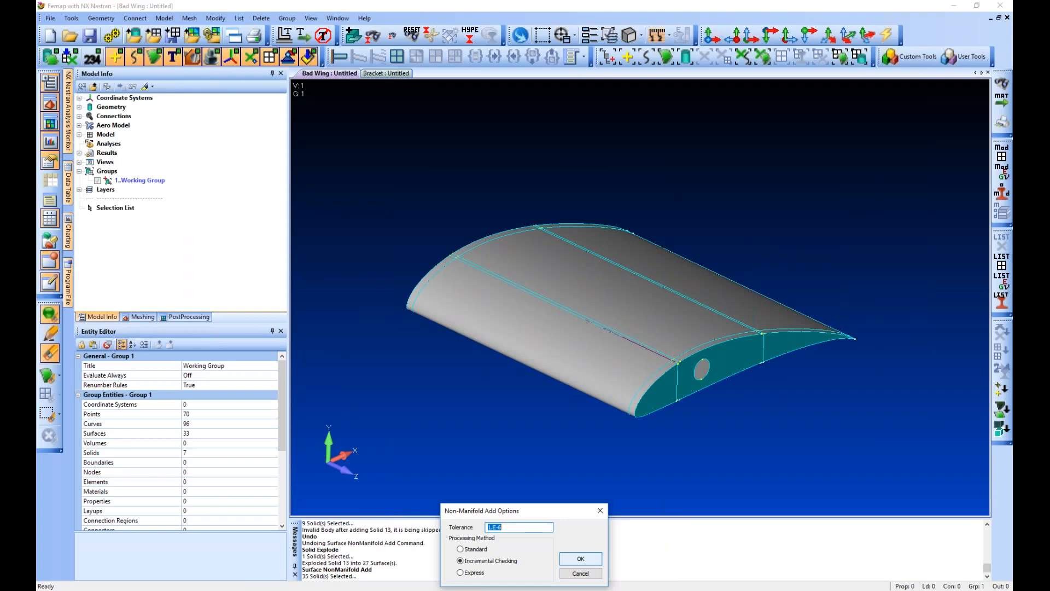
{"action": "key", "text": "Return"}
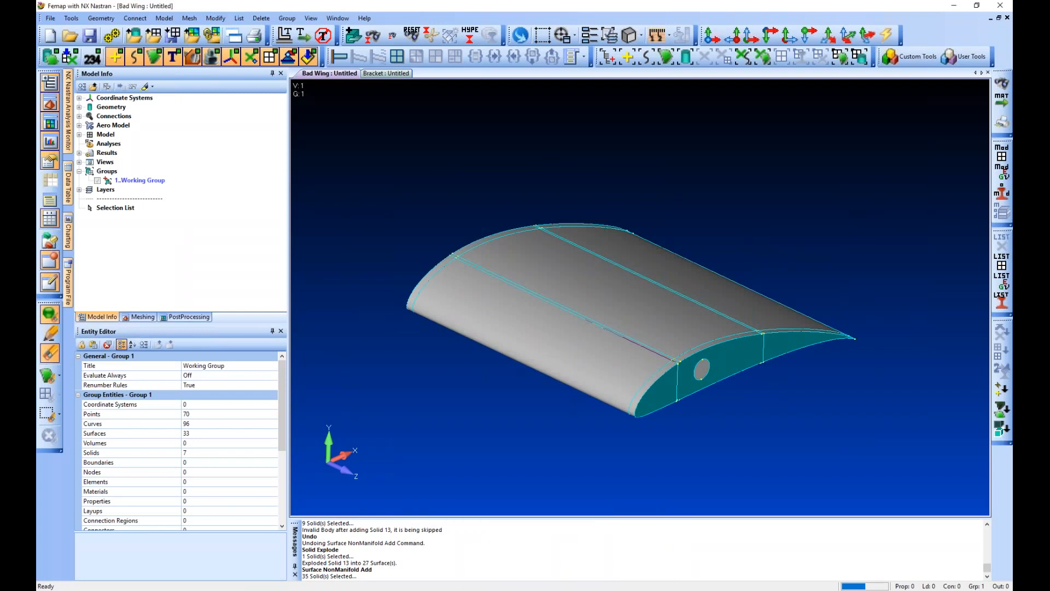
Examine the joined wing from several angles, checking the internal spars, upper skin edges and end rib
{"action": "middle_click_drag", "start_coordinate": [670, 247], "coordinate": [694, 289]}
{"action": "scroll", "coordinate": [746, 421], "scroll_direction": "up", "scroll_amount": 5}
{"action": "scroll", "coordinate": [695, 289], "scroll_direction": "down", "scroll_amount": 3}
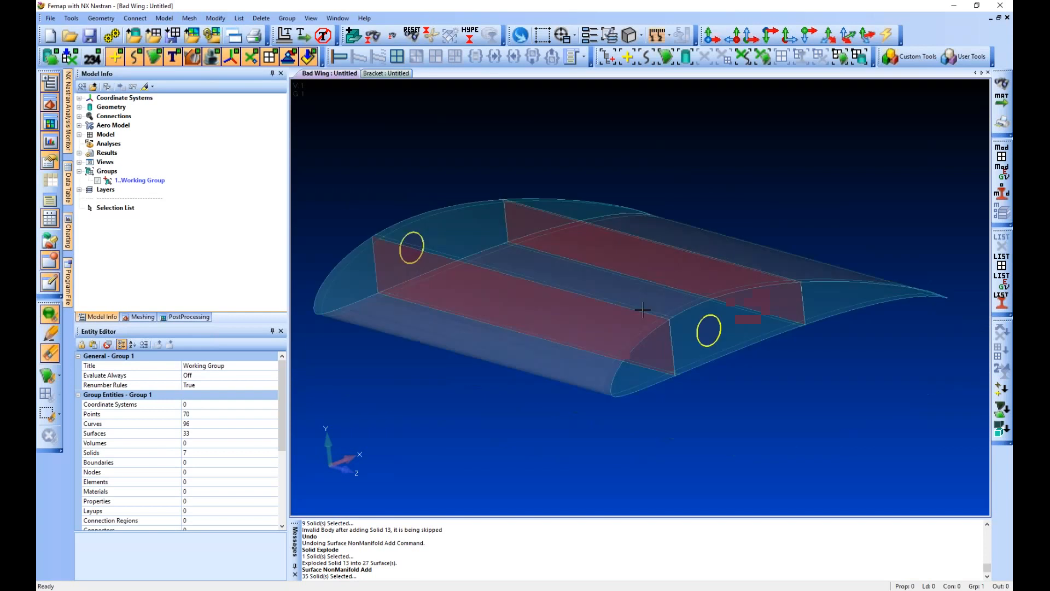
{"action": "scroll", "coordinate": [642, 310], "scroll_direction": "down", "scroll_amount": 1}
{"action": "middle_click_drag", "start_coordinate": [610, 406], "coordinate": [749, 355]}
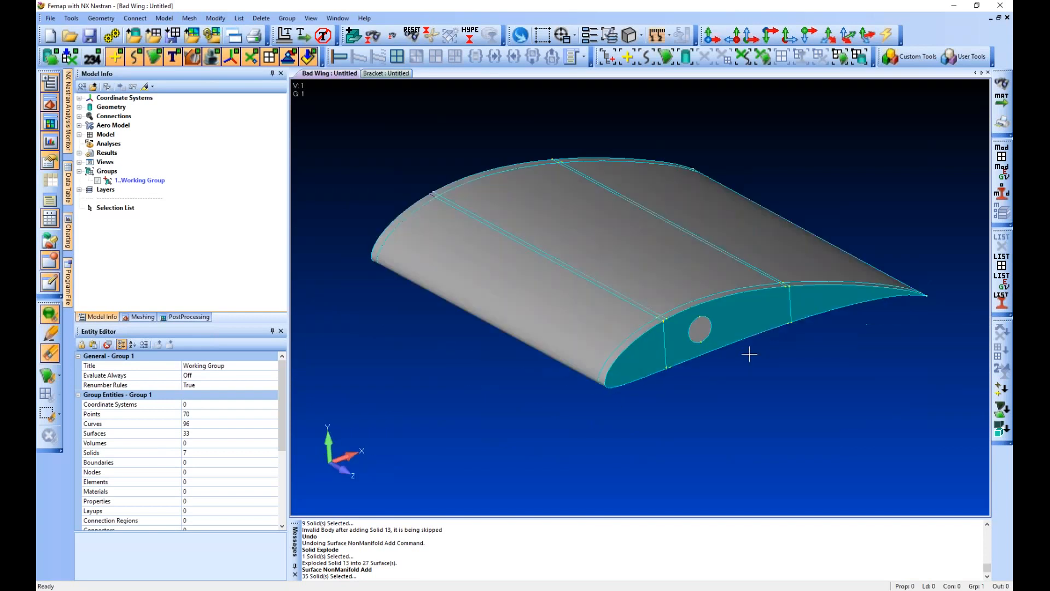
{"action": "middle_click_drag", "start_coordinate": [650, 305], "coordinate": [702, 297]}
{"action": "middle_click_drag", "start_coordinate": [500, 303], "coordinate": [625, 432]}
{"action": "scroll", "coordinate": [624, 432], "scroll_direction": "up", "scroll_amount": 3}
{"action": "middle_click_drag", "start_coordinate": [621, 368], "coordinate": [600, 352], "text": "ctrl"}
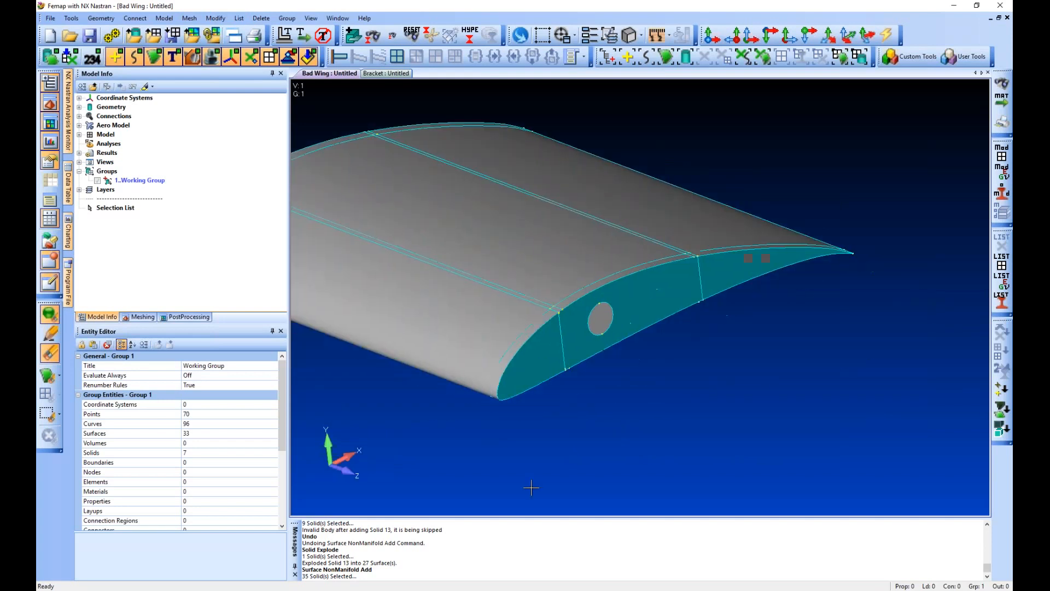
{"action": "scroll", "coordinate": [579, 448], "scroll_direction": "up", "scroll_amount": 2}
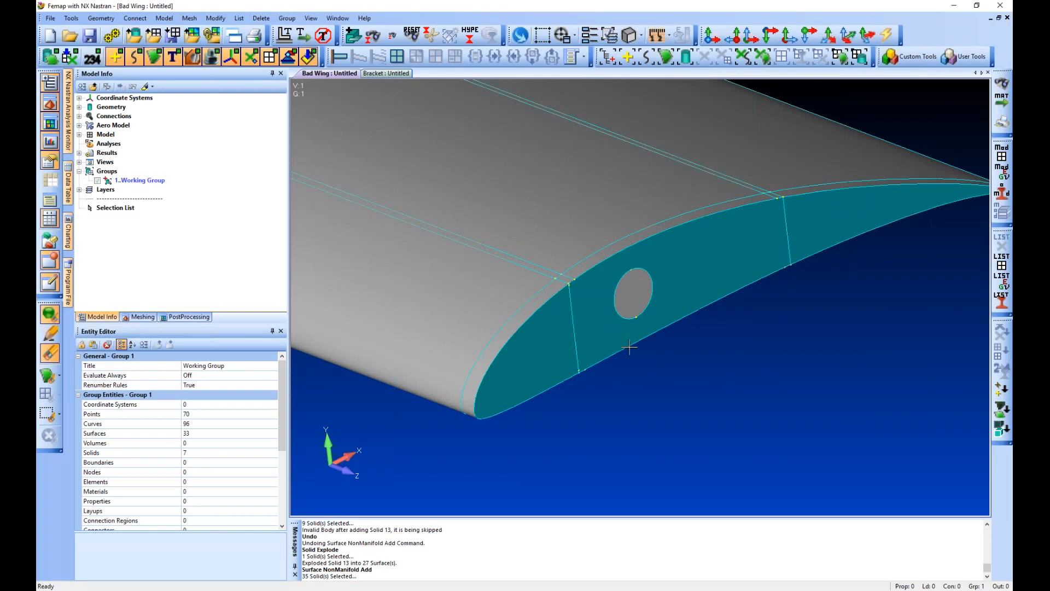
Merge the short segment at the lower end of the end rib's front spar edge into one composite curve using Add By Point
{"action": "left_click", "coordinate": [140, 317]}
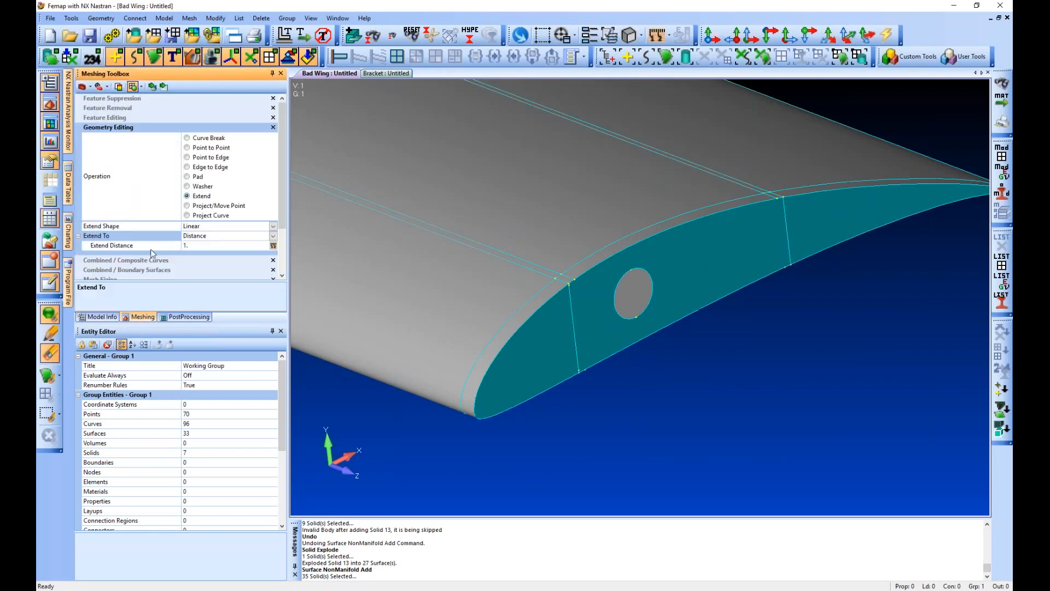
{"action": "scroll", "coordinate": [150, 248], "scroll_direction": "down", "scroll_amount": 1}
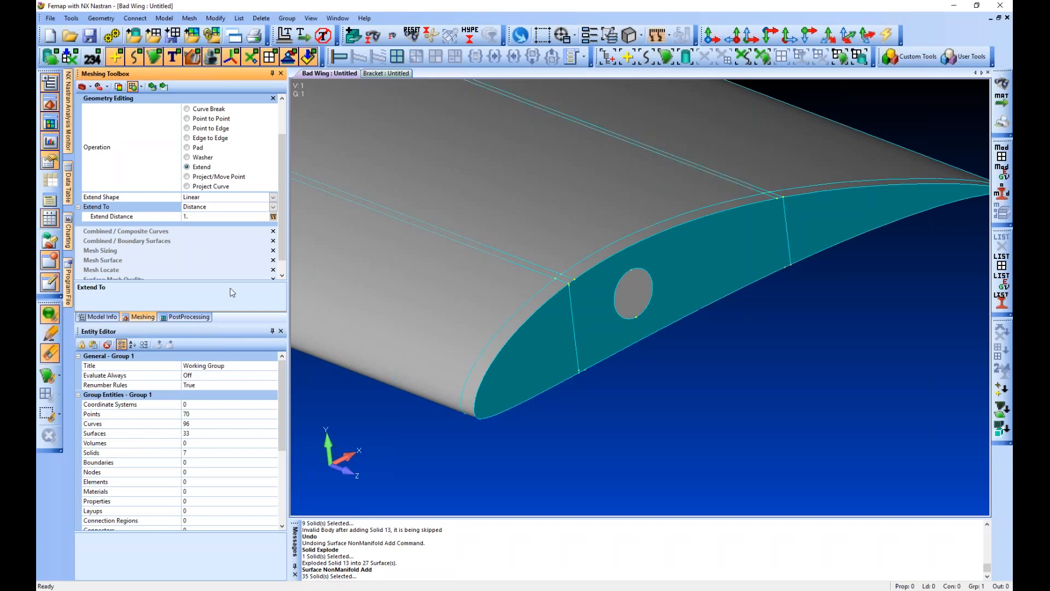
{"action": "scroll", "coordinate": [563, 421], "scroll_direction": "up", "scroll_amount": 2}
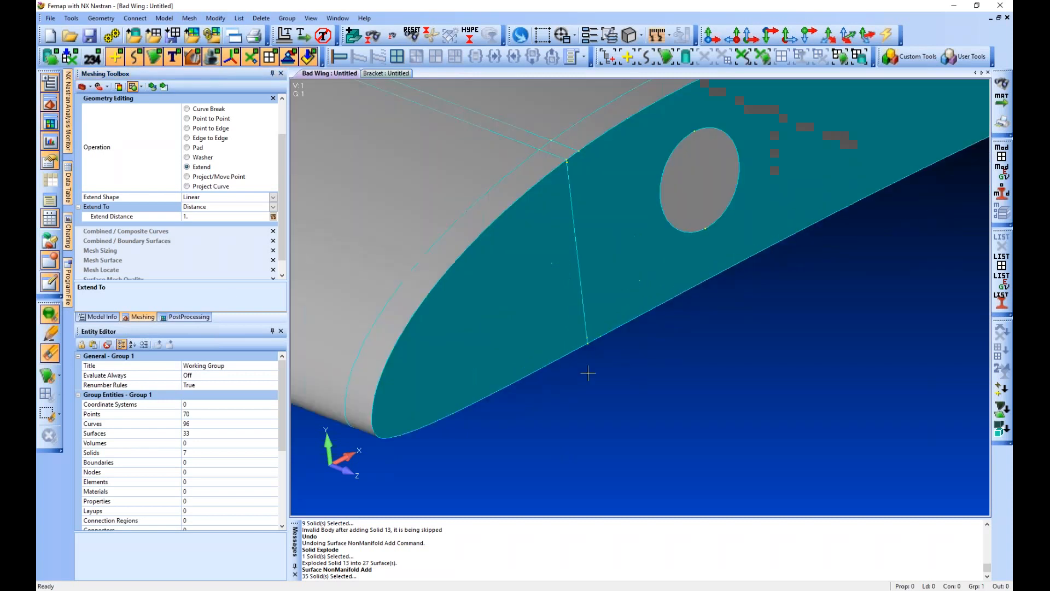
{"action": "scroll", "coordinate": [587, 372], "scroll_direction": "up", "scroll_amount": 2}
{"action": "middle_click_drag", "start_coordinate": [564, 117], "coordinate": [553, 173], "text": "ctrl"}
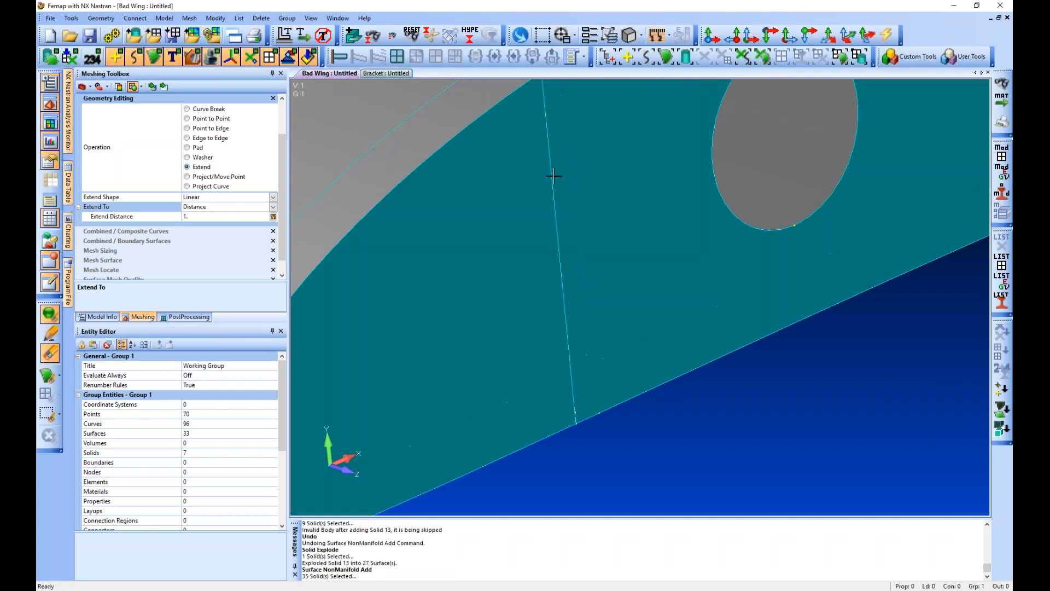
{"action": "middle_click_drag", "start_coordinate": [545, 99], "coordinate": [546, 148], "text": "ctrl"}
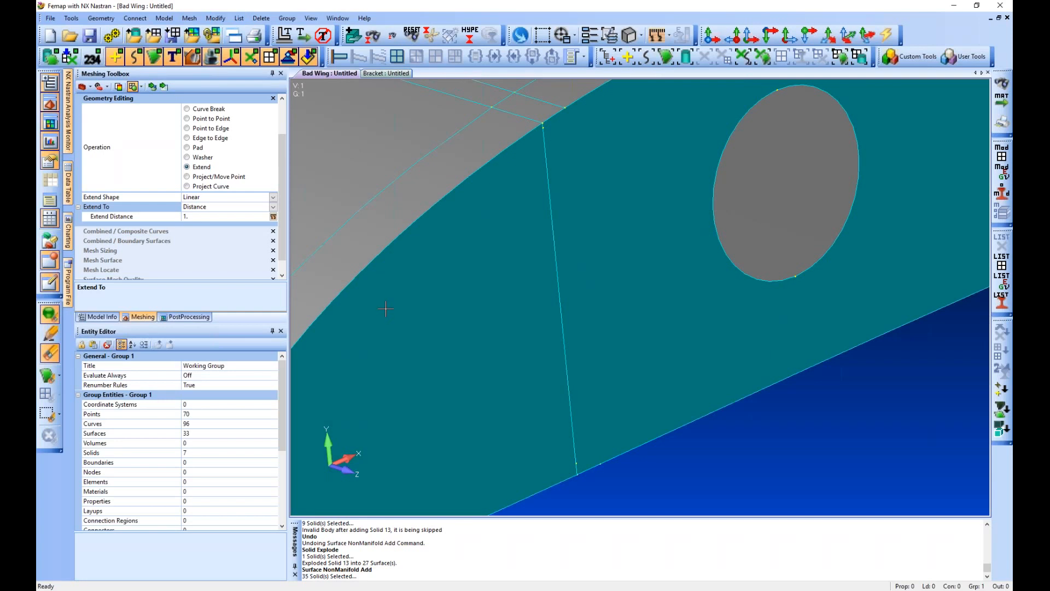
{"action": "left_click", "coordinate": [166, 232]}
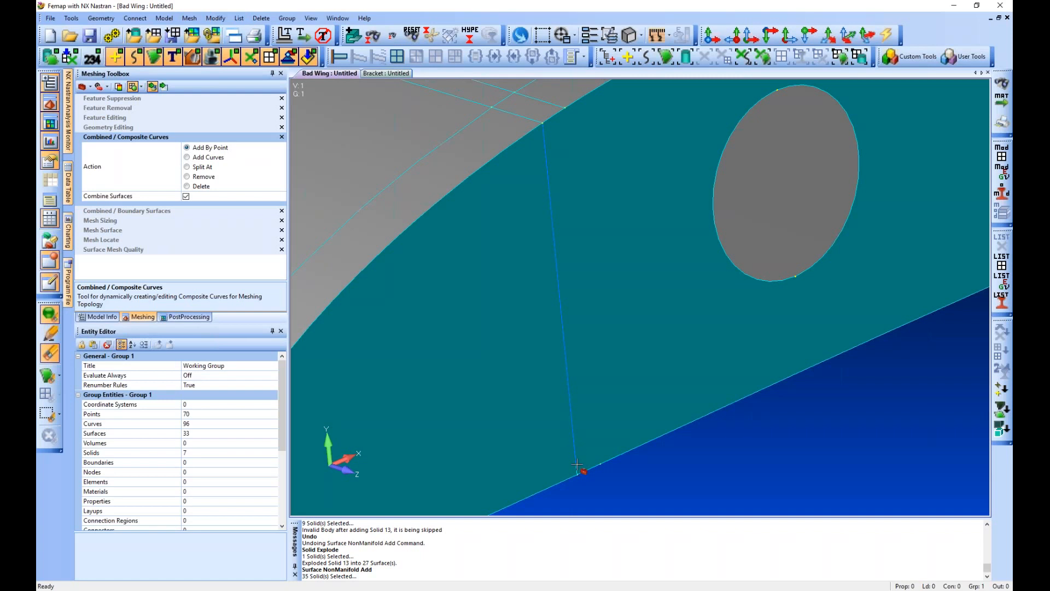
{"action": "left_click", "coordinate": [543, 122]}
{"action": "left_click", "coordinate": [577, 474]}
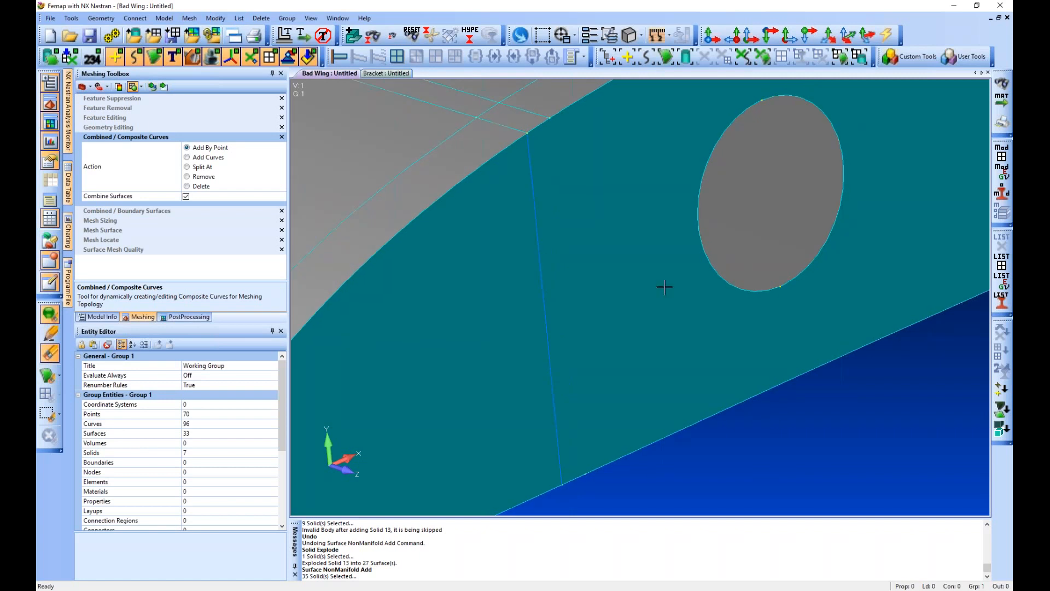
Combine the end rib's nose and middle surfaces into one boundary surface using Add Surfaces with Merge To Existing enabled
{"action": "scroll", "coordinate": [664, 288], "scroll_direction": "down", "scroll_amount": 5}
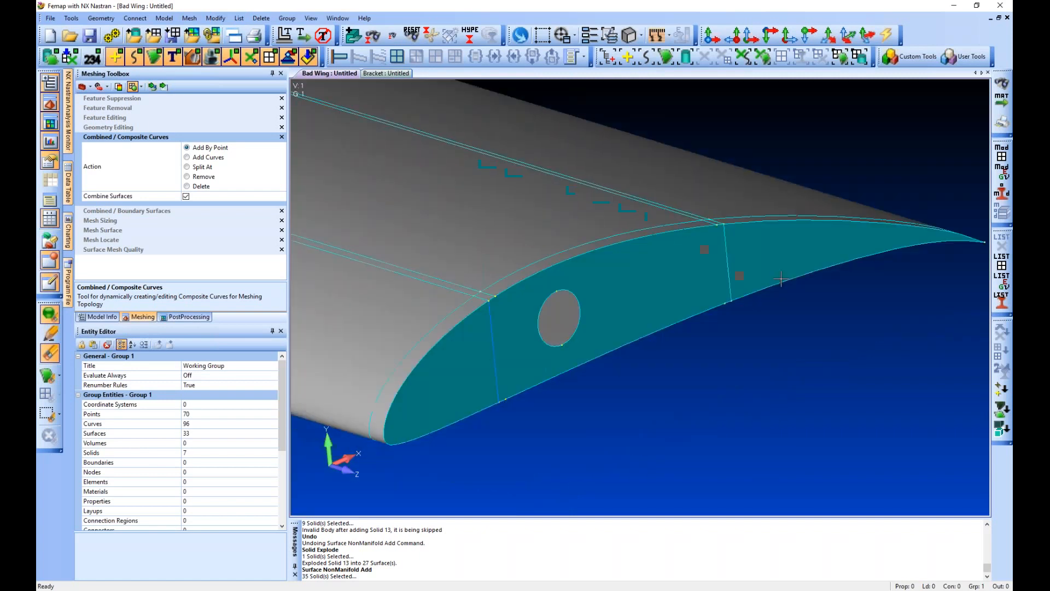
{"action": "left_click", "coordinate": [219, 210]}
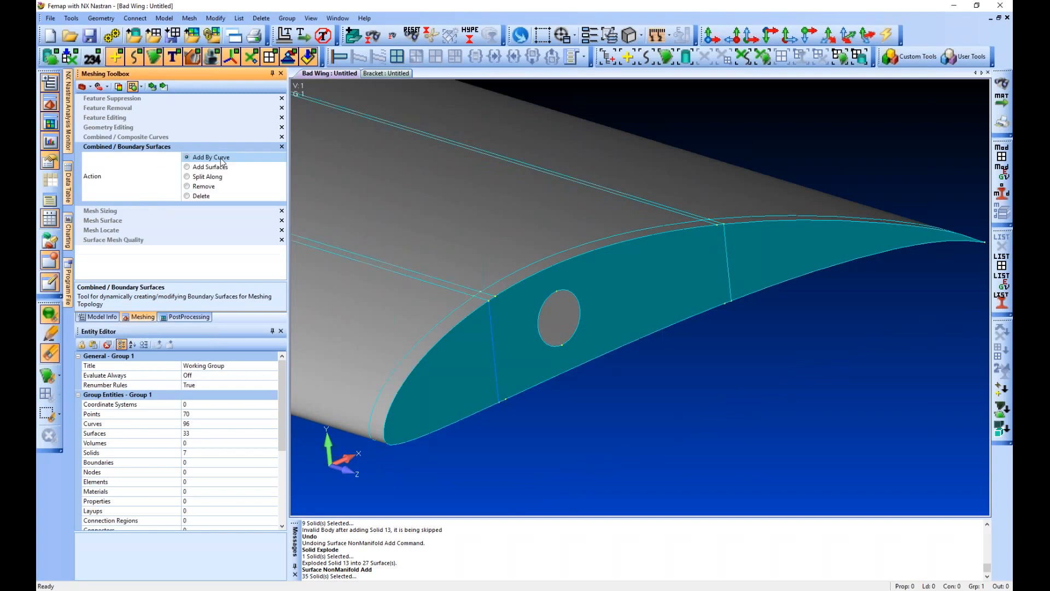
{"action": "left_click", "coordinate": [210, 167]}
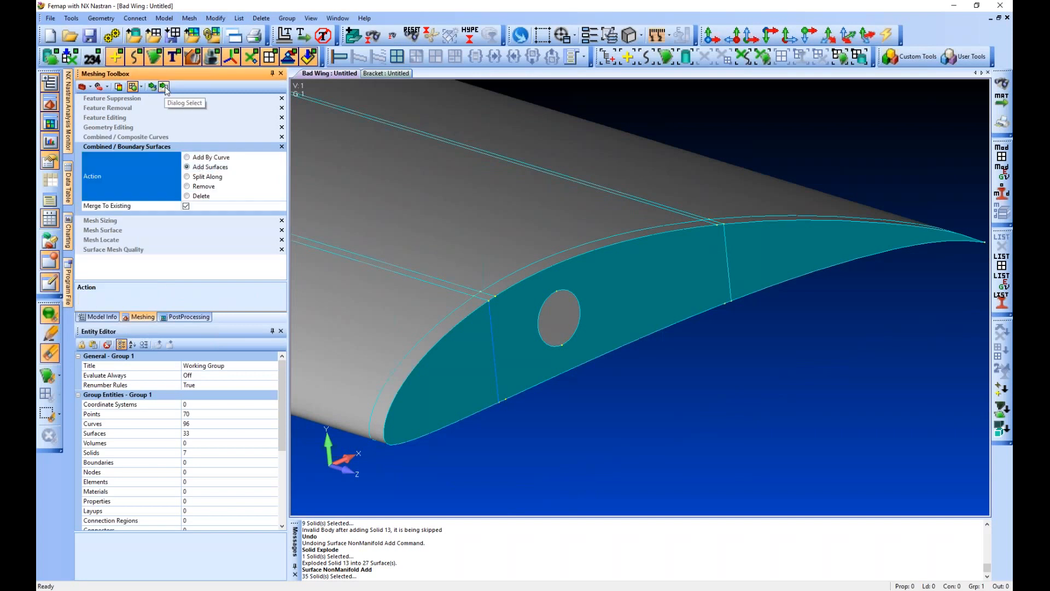
{"action": "left_click", "coordinate": [163, 86]}
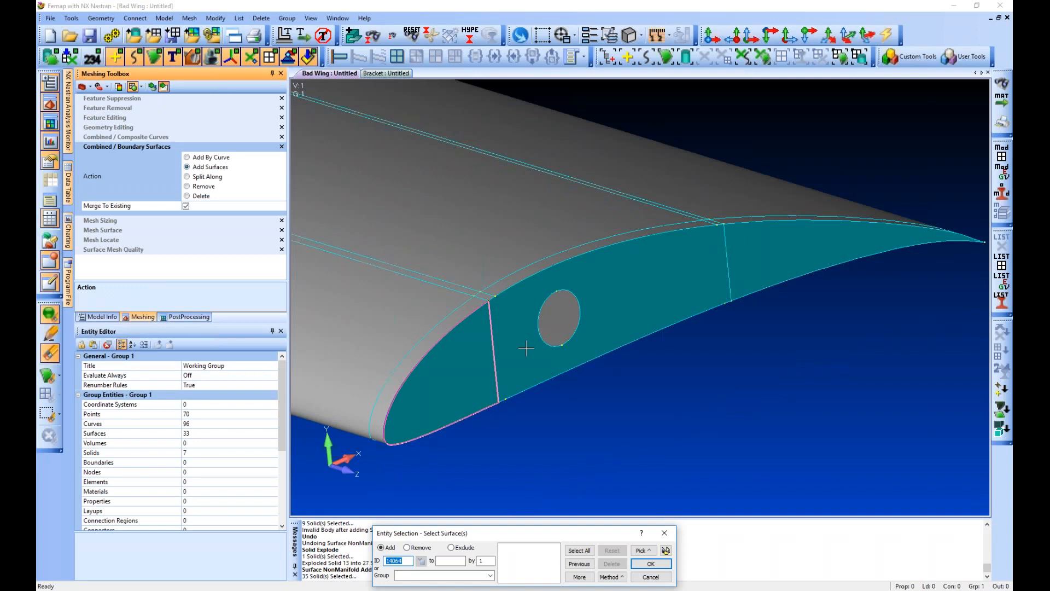
{"action": "left_click", "coordinate": [471, 362]}
{"action": "left_click", "coordinate": [526, 348]}
{"action": "key", "text": "Return"}
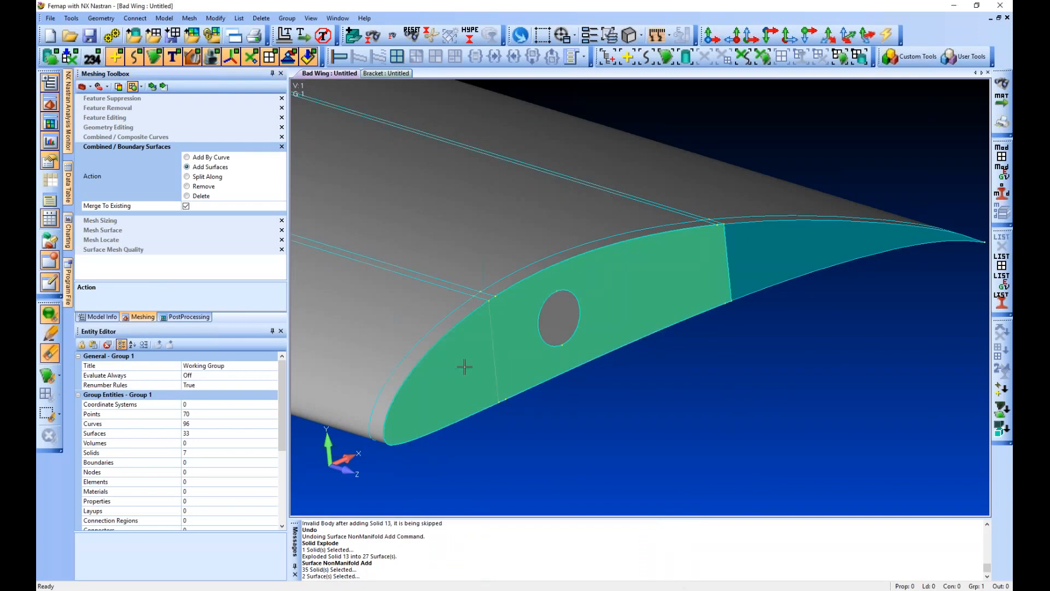
Show the full model instead of only the Working Group
{"action": "middle_click_drag", "start_coordinate": [464, 366], "coordinate": [807, 311]}
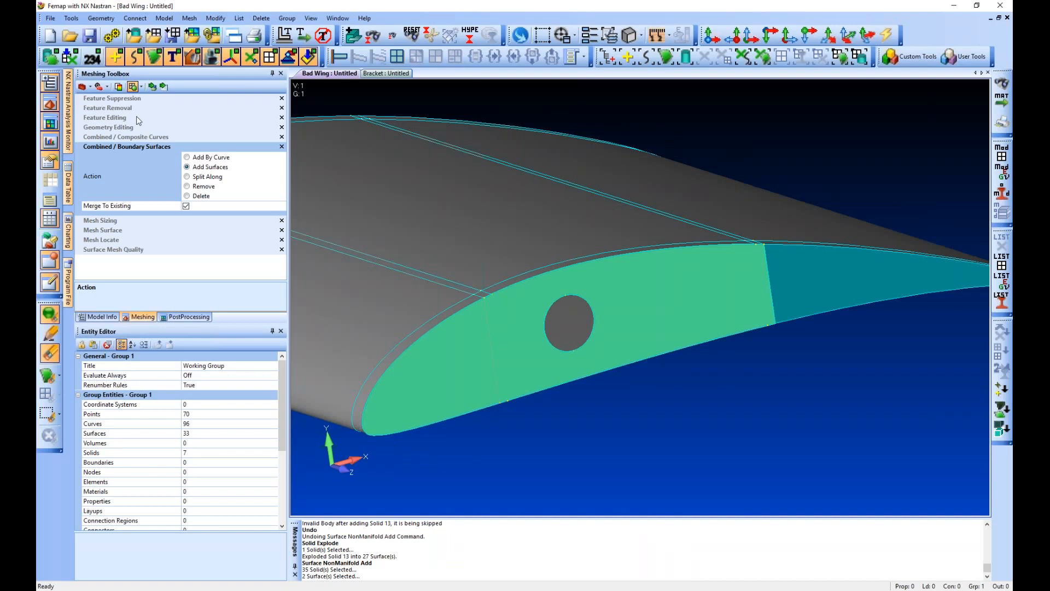
{"action": "middle_click_drag", "start_coordinate": [522, 223], "coordinate": [586, 258], "text": "ctrl"}
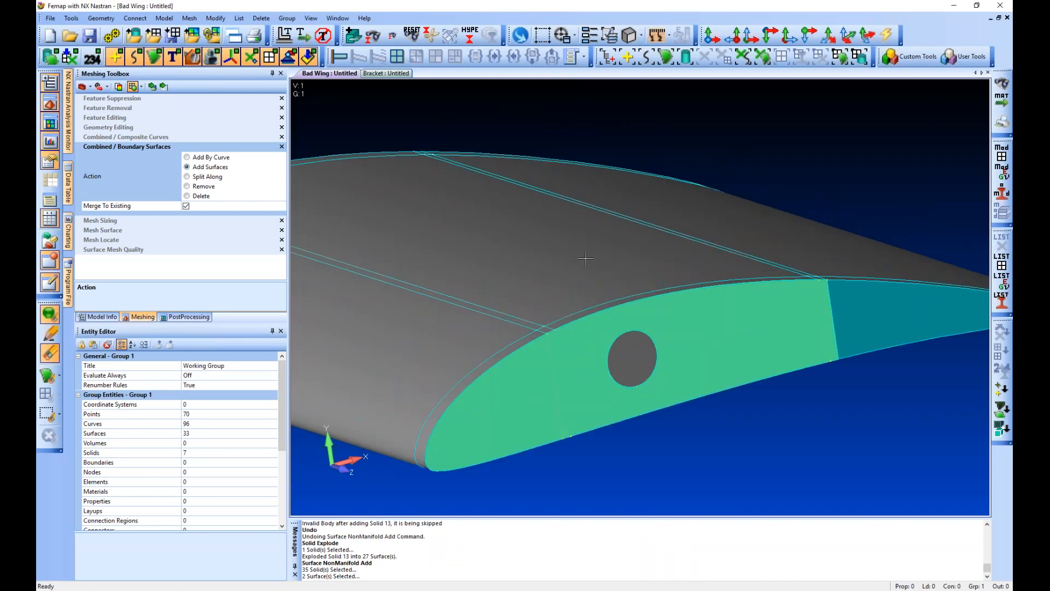
{"action": "scroll", "coordinate": [585, 258], "scroll_direction": "down", "scroll_amount": 3}
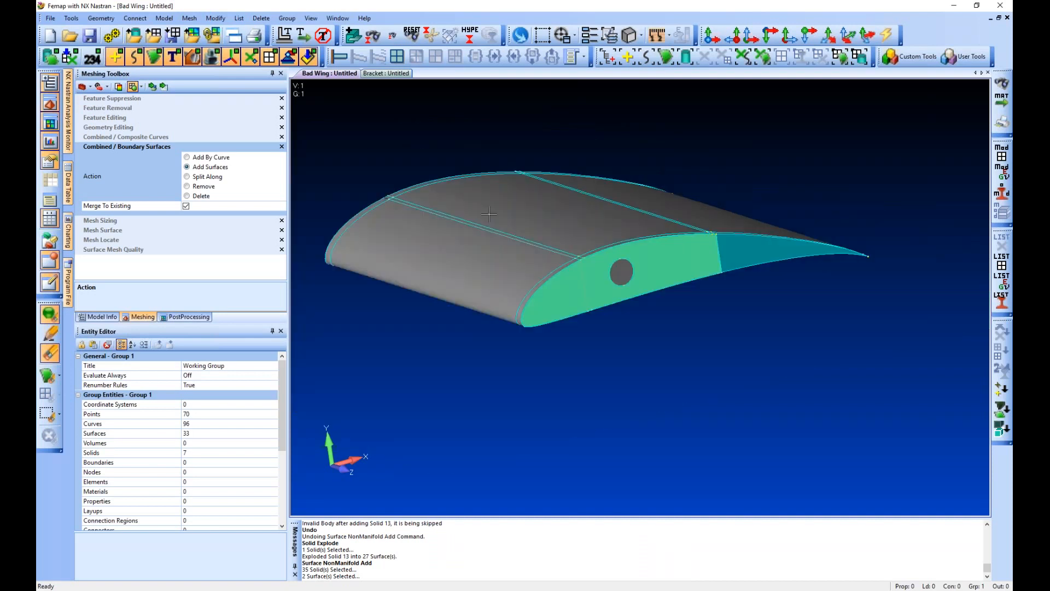
{"action": "left_click", "coordinate": [102, 317]}
{"action": "right_click", "coordinate": [144, 181]}
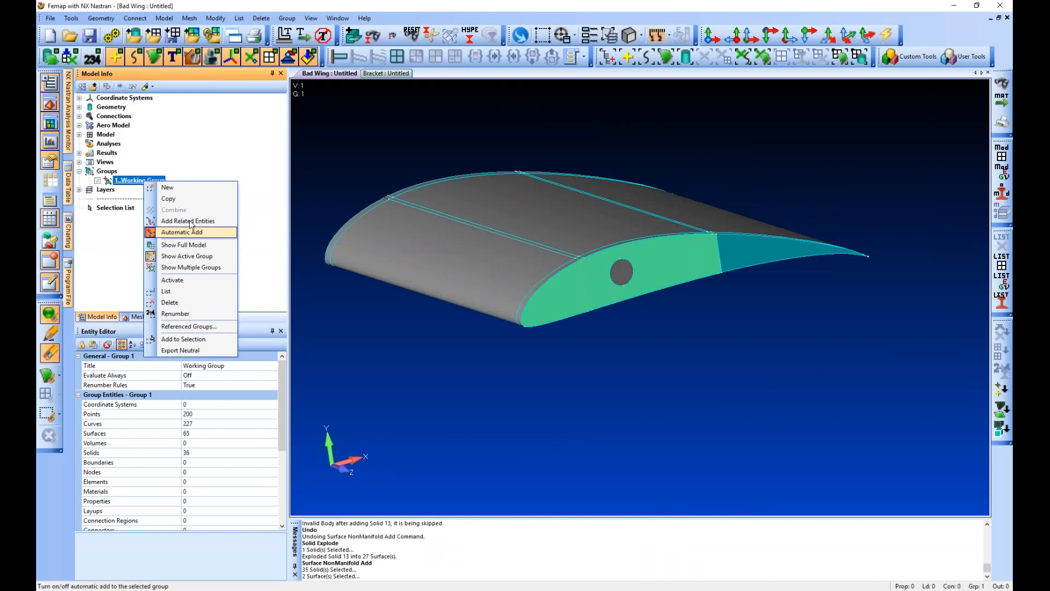
{"action": "left_click", "coordinate": [183, 245]}
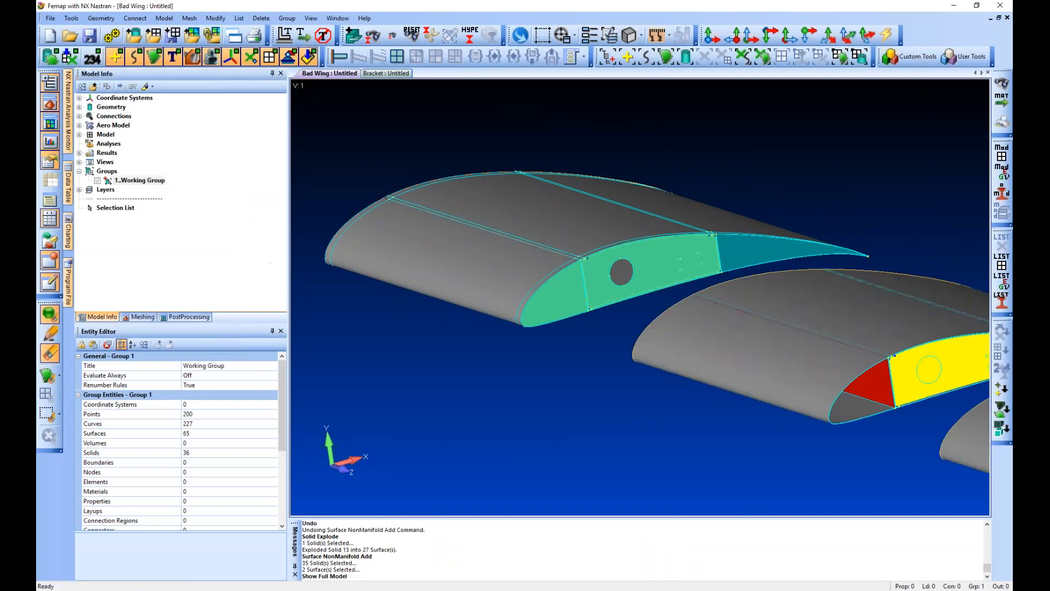
Create a new group titled "IML Approach" for the untouched wing
{"action": "scroll", "coordinate": [640, 297], "scroll_direction": "down", "scroll_amount": 3}
{"action": "middle_click_drag", "start_coordinate": [640, 297], "coordinate": [766, 292]}
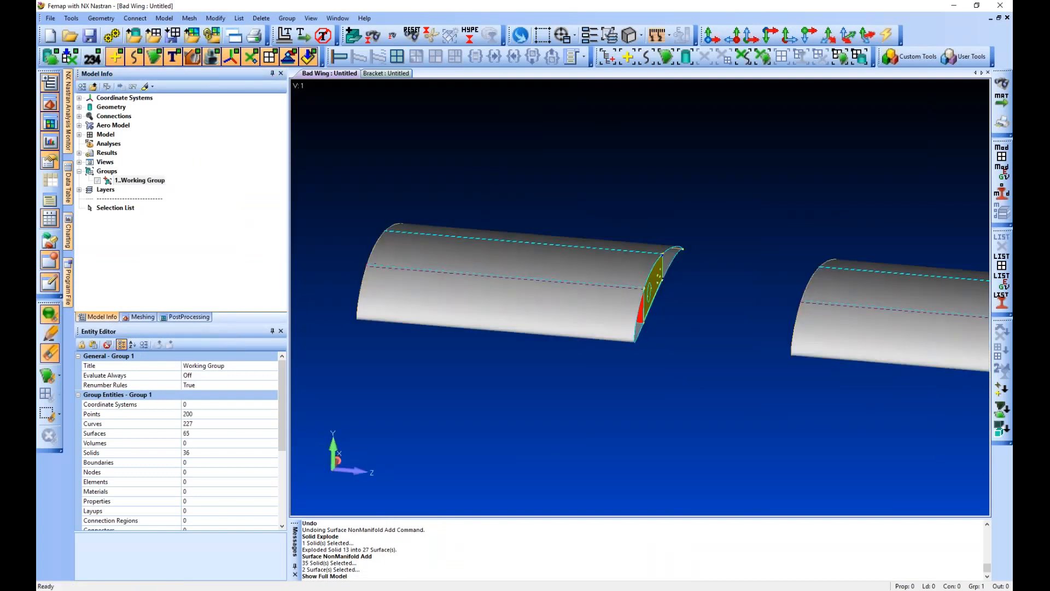
{"action": "middle_click_drag", "start_coordinate": [453, 342], "coordinate": [634, 321]}
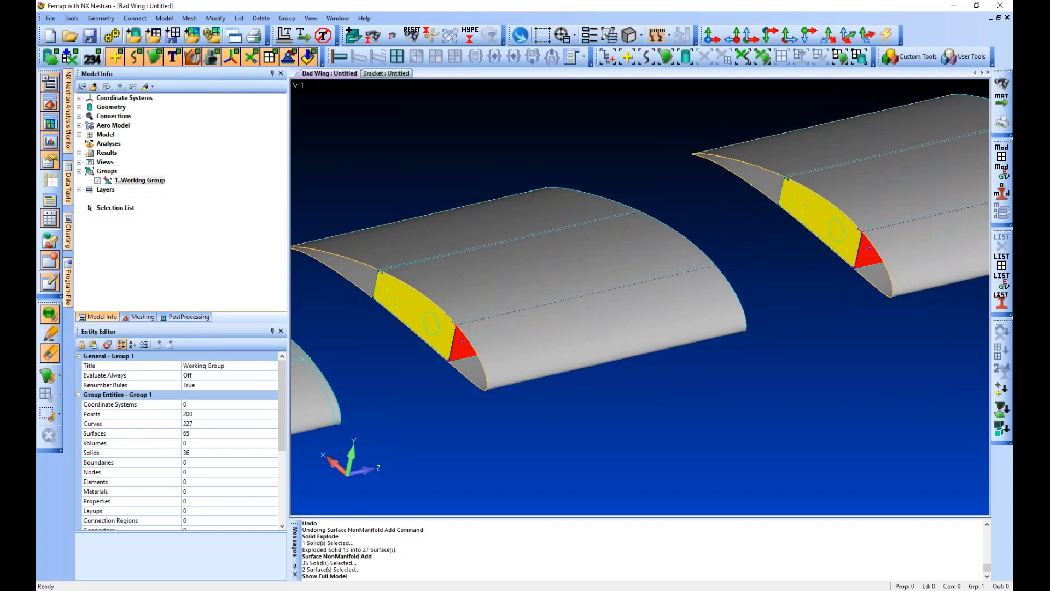
{"action": "right_click", "coordinate": [112, 176]}
{"action": "left_click", "coordinate": [132, 183]}
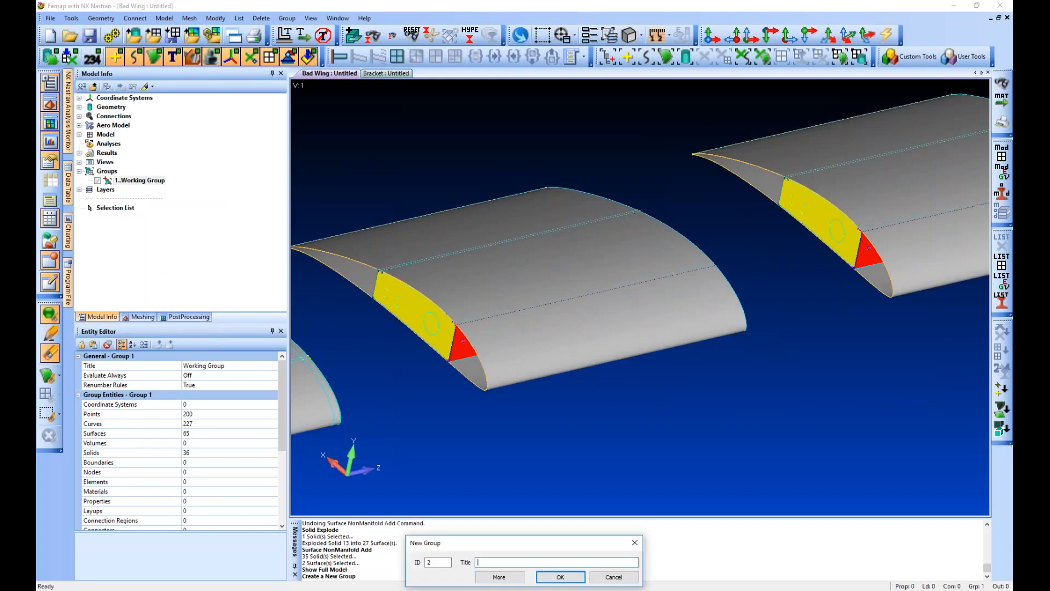
{"action": "type", "text": "IML Approach"}
{"action": "key", "text": "Return"}
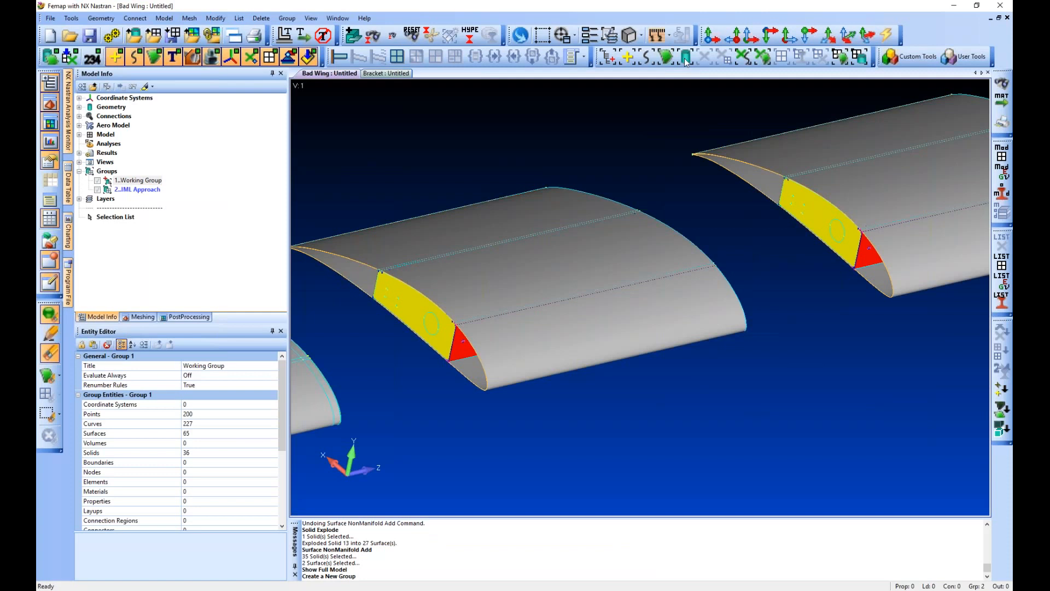
Add the outer skin solid of the wing next to the joined one to the IML Approach group by solid ID
{"action": "left_click", "coordinate": [288, 19]}
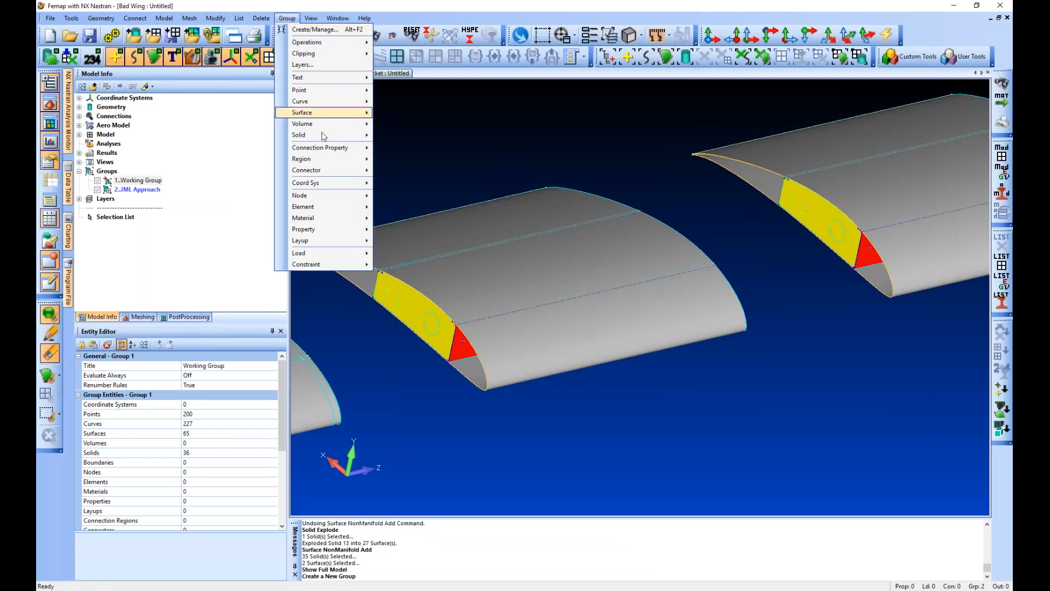
{"action": "mouse_move", "coordinate": [324, 136]}
{"action": "left_click", "coordinate": [394, 136]}
{"action": "left_click", "coordinate": [551, 348]}
{"action": "middle_click_drag", "start_coordinate": [465, 336], "coordinate": [755, 305], "text": "ctrl"}
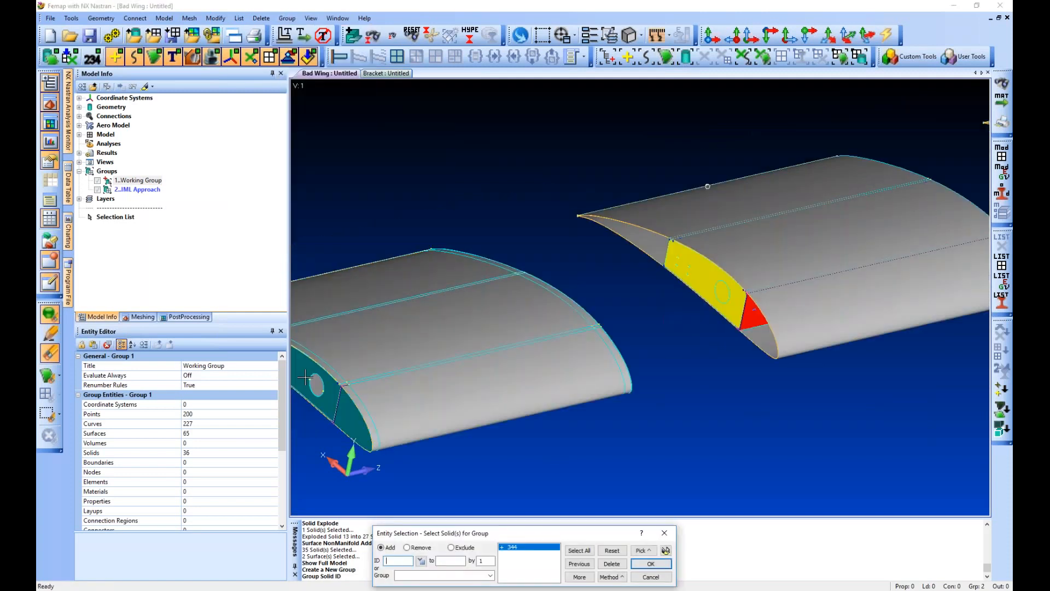
{"action": "middle_click_drag", "start_coordinate": [668, 320], "coordinate": [534, 333], "text": "ctrl"}
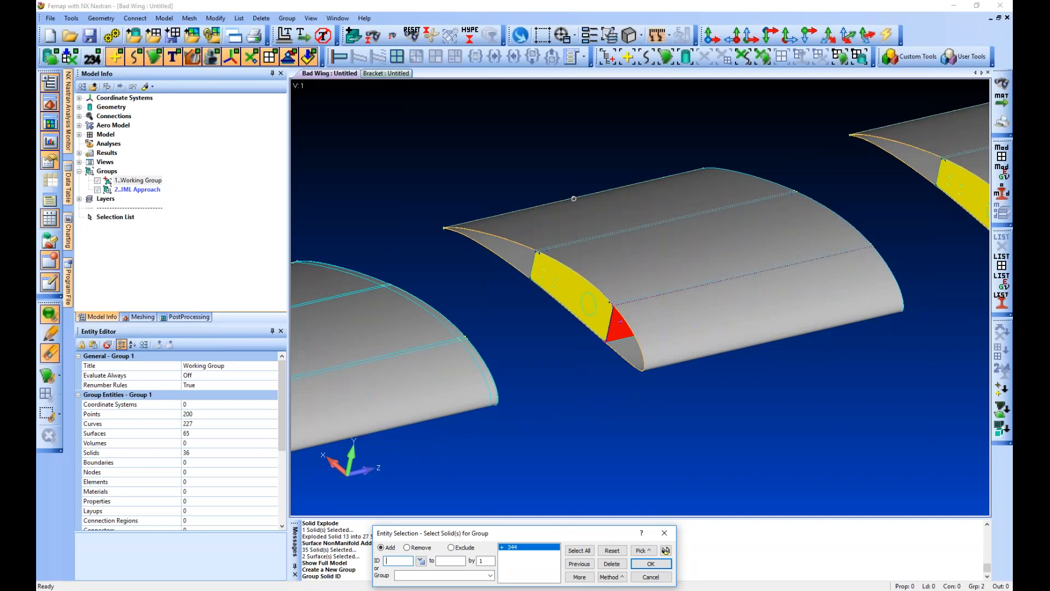
{"action": "left_click", "coordinate": [650, 563]}
Display only the active IML Approach group
{"action": "right_click", "coordinate": [140, 191]}
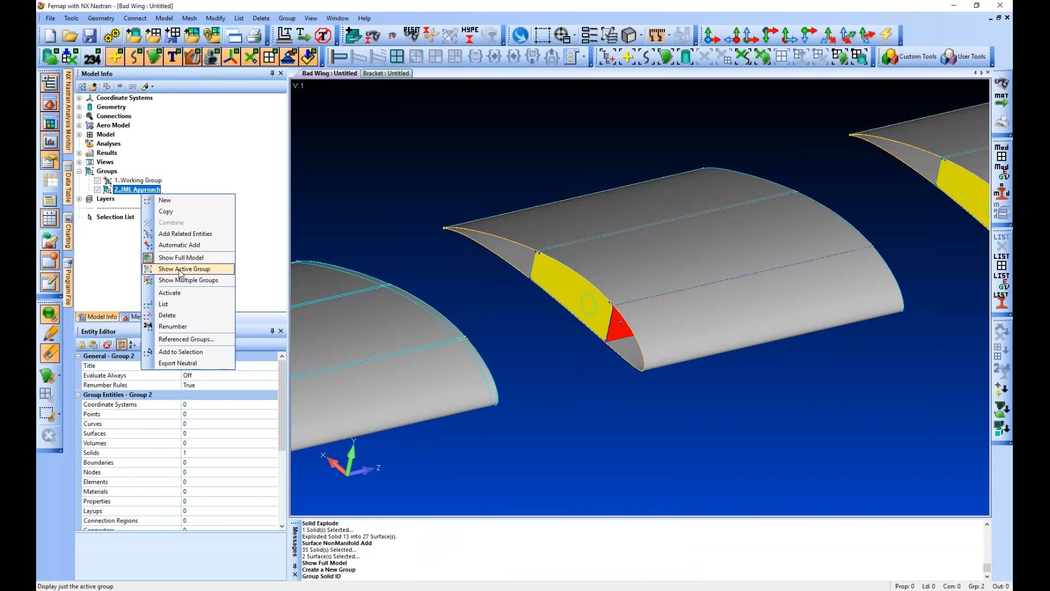
{"action": "left_click", "coordinate": [181, 269]}
{"action": "scroll", "coordinate": [544, 256], "scroll_direction": "up", "scroll_amount": 3}
{"action": "mouse_move", "coordinate": [544, 255]}
{"action": "middle_mouse_down"}
{"action": "mouse_move", "coordinate": [607, 175]}
{"action": "mouse_move", "coordinate": [547, 248]}
{"action": "middle_mouse_up"}
Add the skin solid's related entities to the IML Approach group and turn on Automatic Add for it
{"action": "right_click", "coordinate": [127, 189]}
{"action": "left_click", "coordinate": [160, 229]}
{"action": "right_click", "coordinate": [136, 189]}
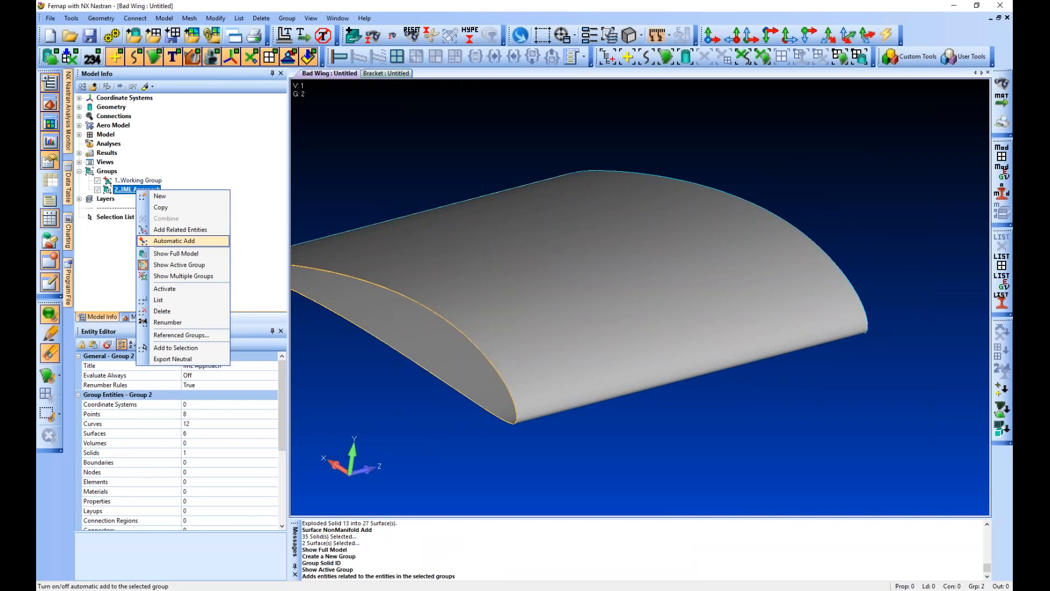
{"action": "left_click", "coordinate": [174, 240]}
{"action": "middle_click_drag", "start_coordinate": [331, 244], "coordinate": [421, 257], "text": "ctrl"}
{"action": "scroll", "coordinate": [656, 335], "scroll_direction": "down", "scroll_amount": 4}
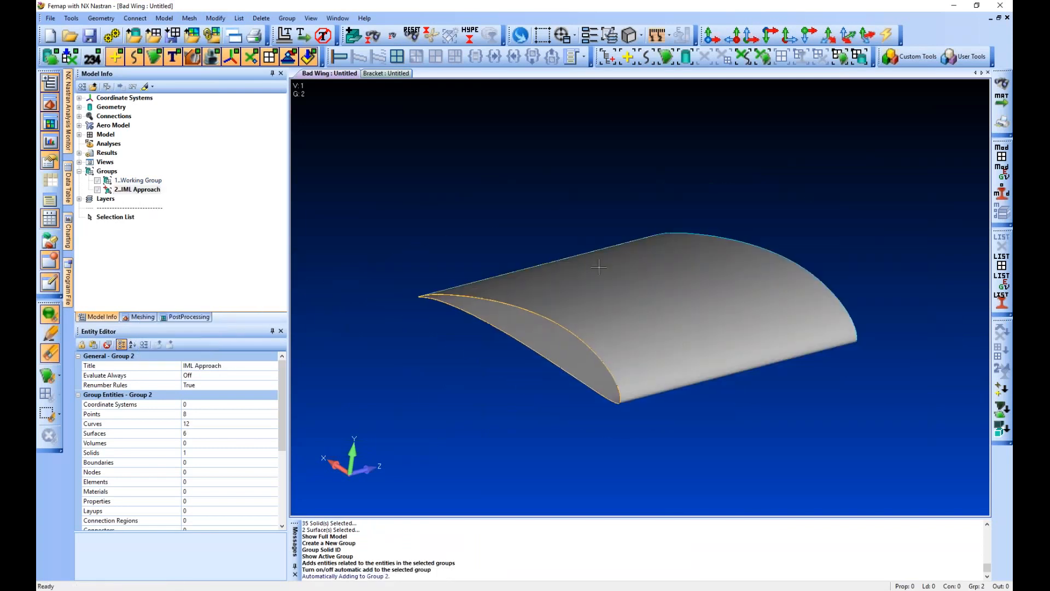
{"action": "middle_click_drag", "start_coordinate": [598, 267], "coordinate": [323, 157]}
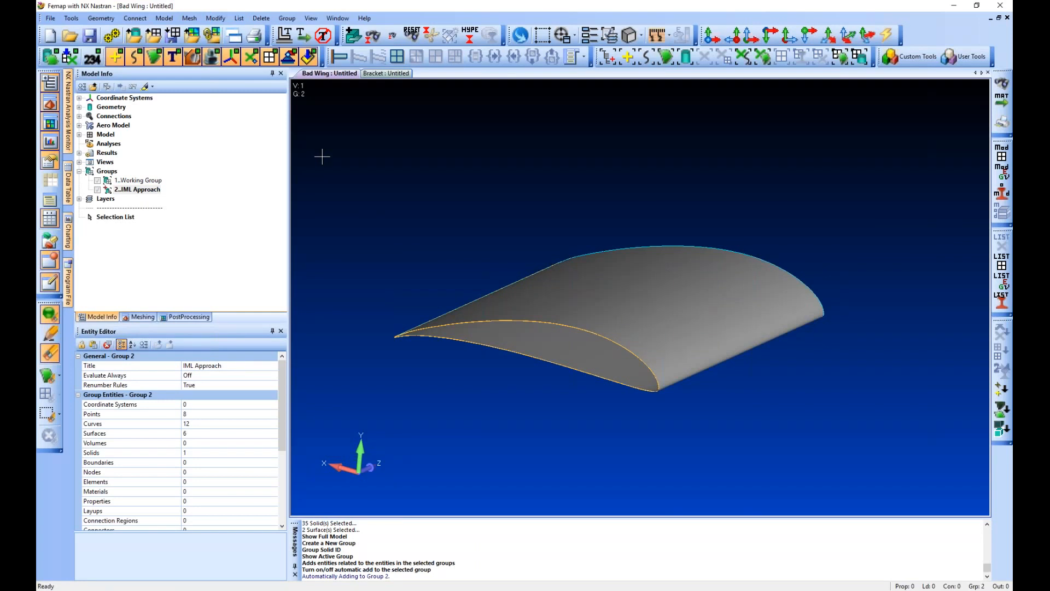
Try to generate automatic midsurfaces from all surfaces of the skin solid with a target thickness of .015
{"action": "left_click", "coordinate": [101, 18]}
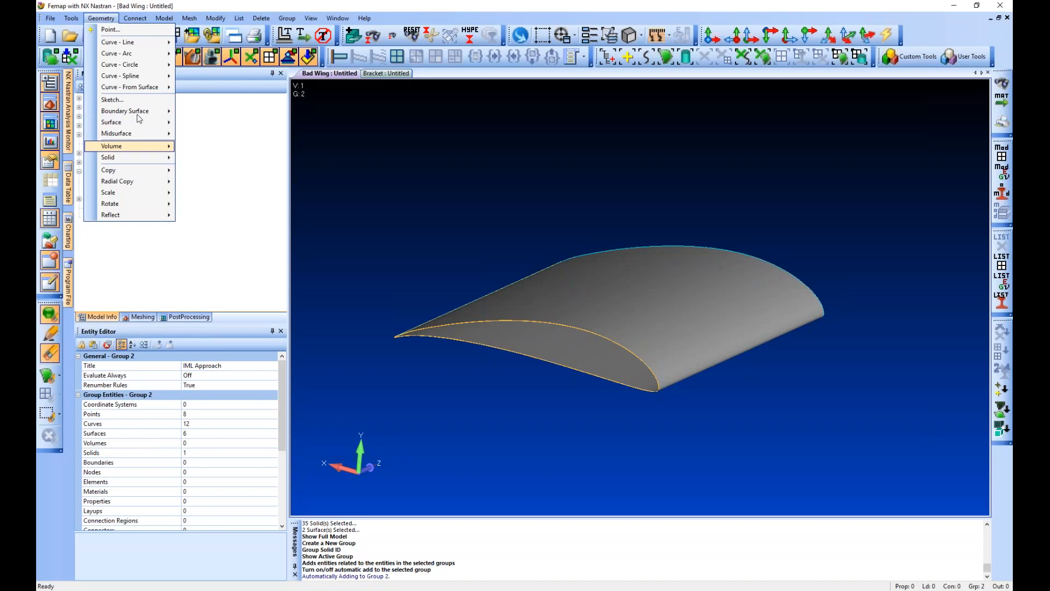
{"action": "mouse_move", "coordinate": [141, 123]}
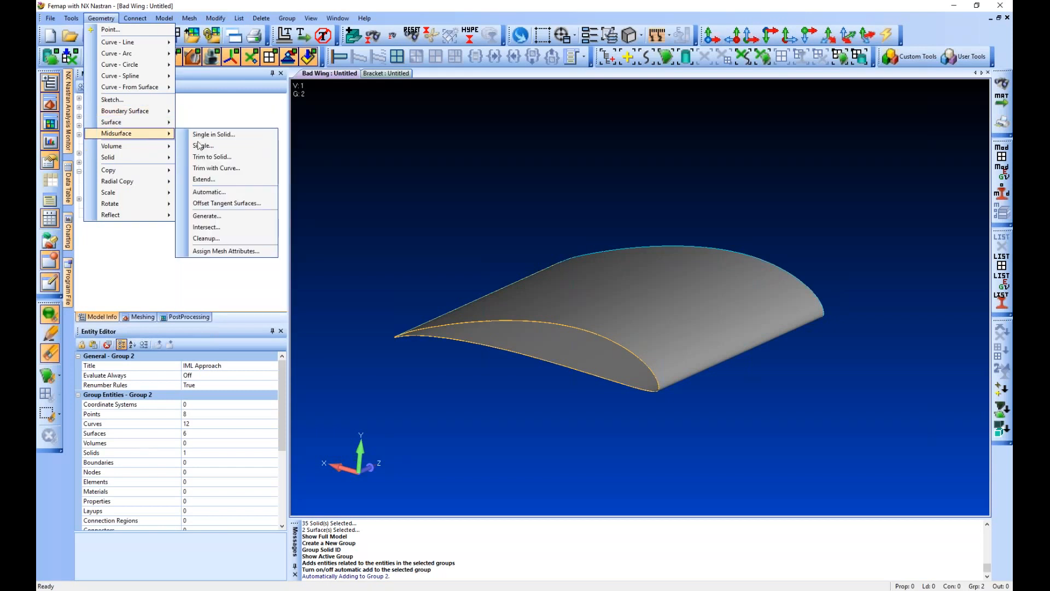
{"action": "left_click", "coordinate": [224, 192]}
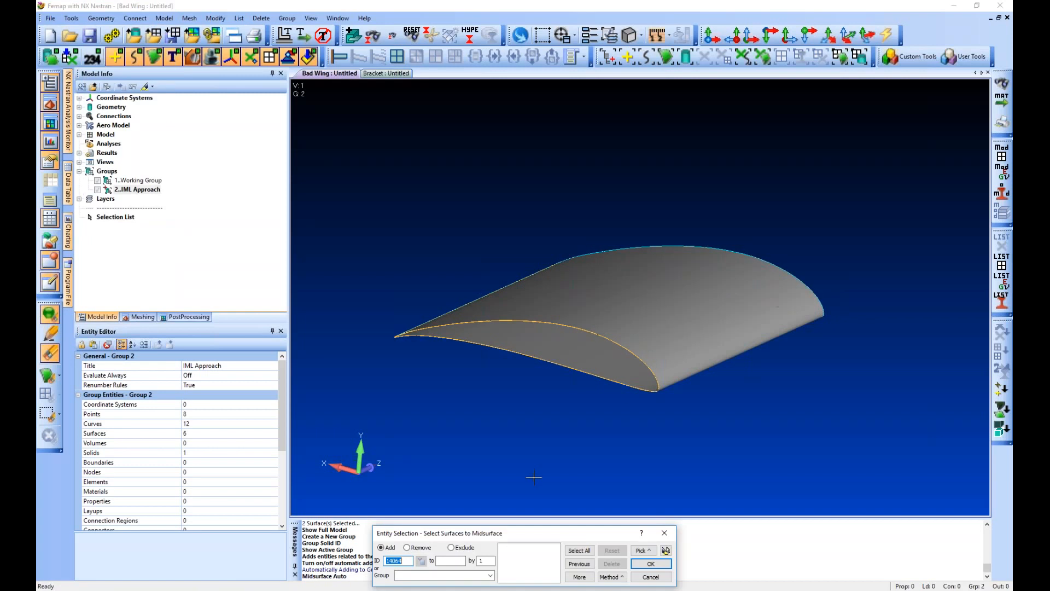
{"action": "left_click_drag", "start_coordinate": [882, 459], "coordinate": [851, 439]}
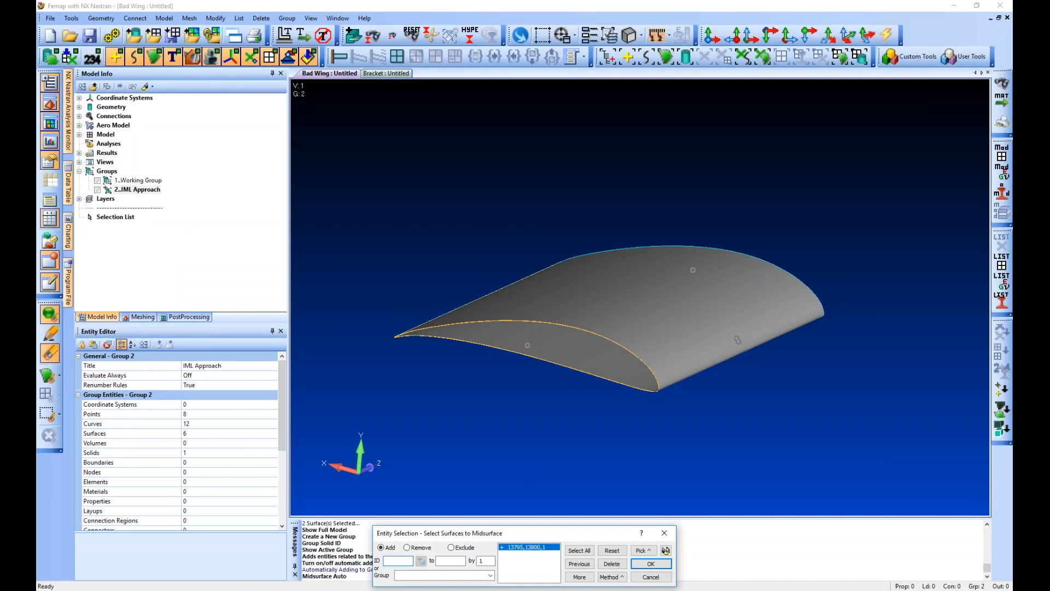
{"action": "left_click", "coordinate": [665, 566]}
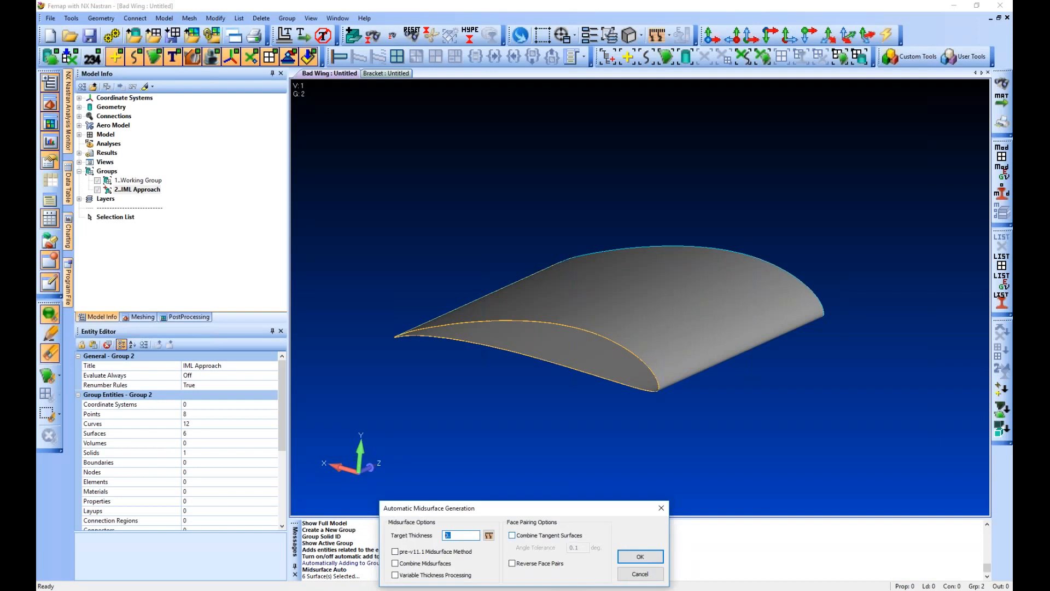
{"action": "type", "text": ".015"}
{"action": "scroll", "coordinate": [489, 318], "scroll_direction": "up", "scroll_amount": 3}
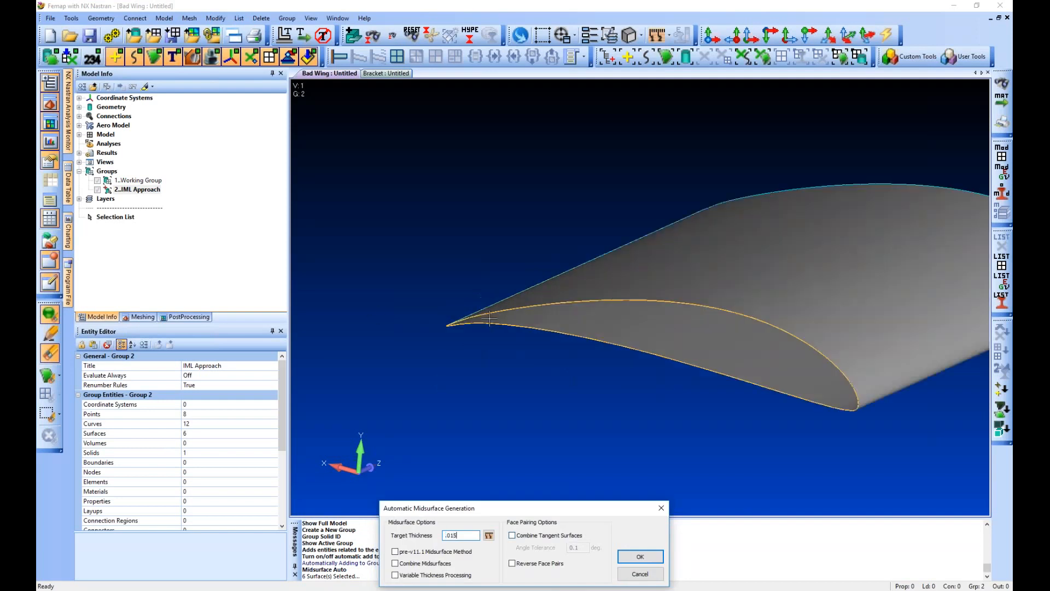
{"action": "scroll", "coordinate": [489, 318], "scroll_direction": "up", "scroll_amount": 3}
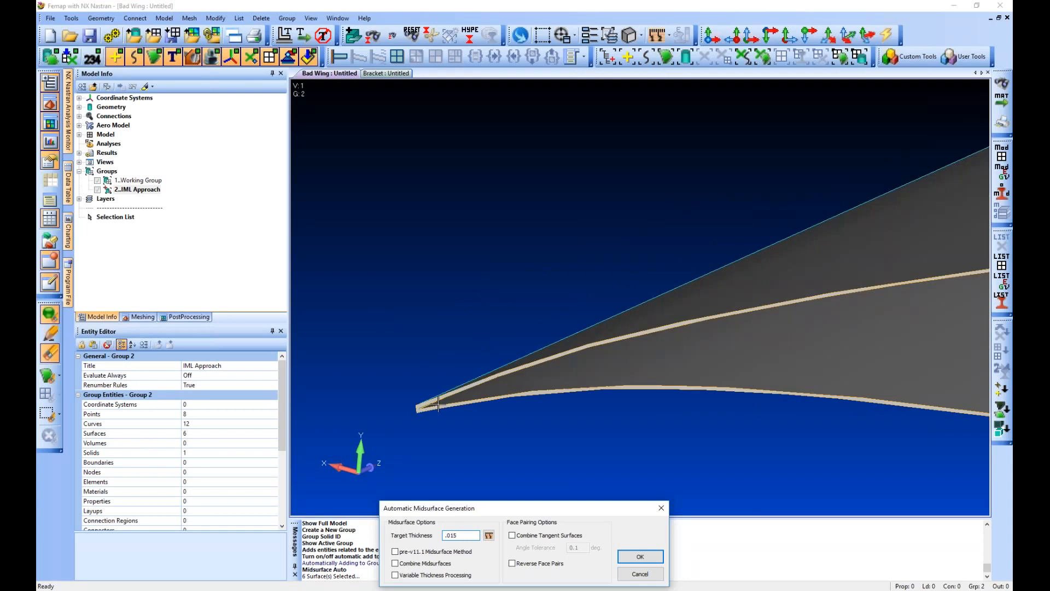
{"action": "scroll", "coordinate": [438, 404], "scroll_direction": "up", "scroll_amount": 3}
{"action": "scroll", "coordinate": [567, 430], "scroll_direction": "down", "scroll_amount": 6}
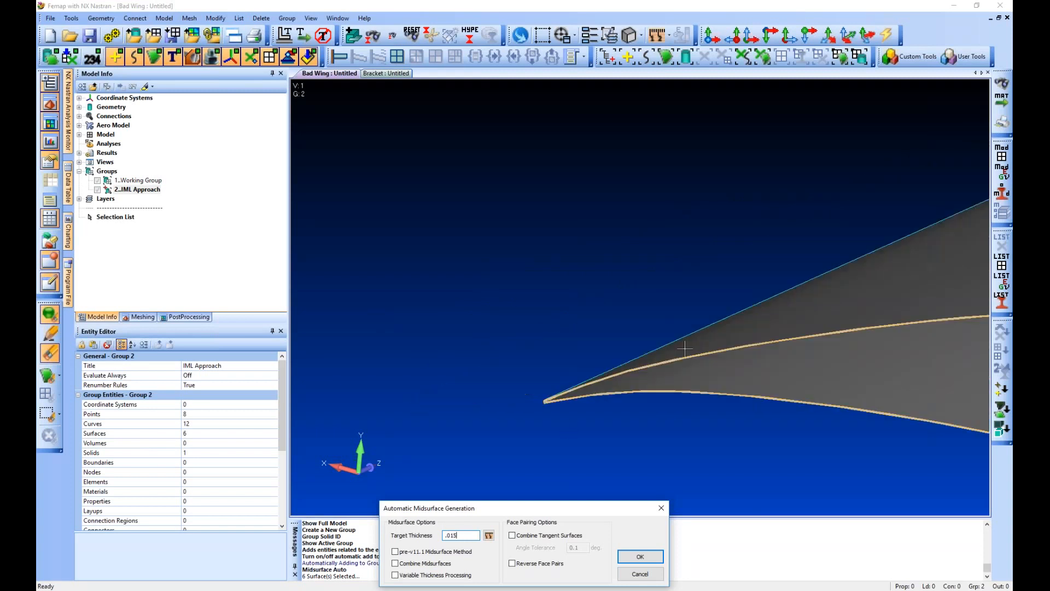
{"action": "key", "text": "ctrl+a"}
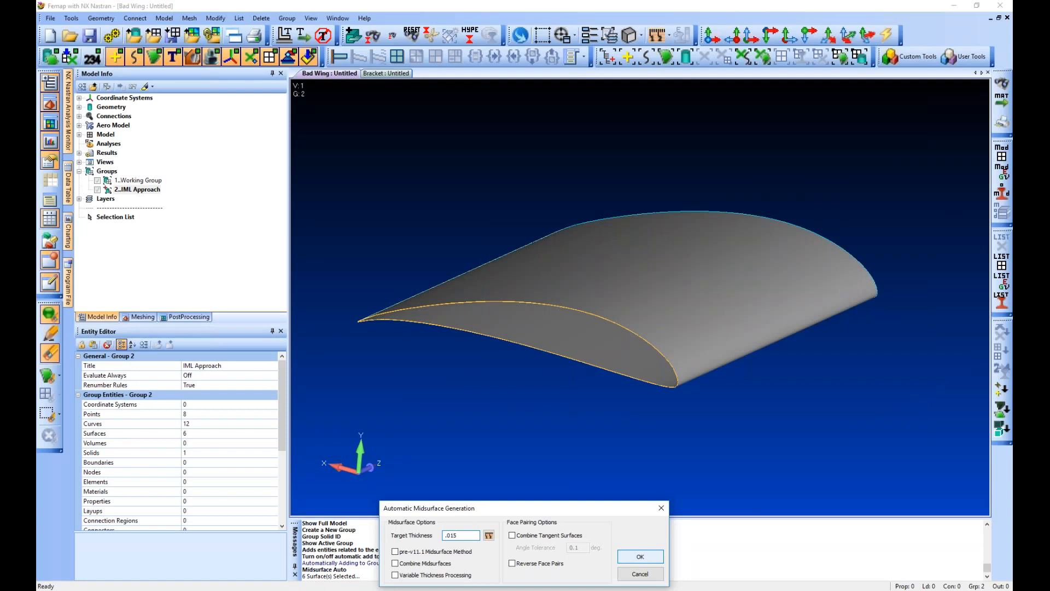
{"action": "key", "text": "Return"}
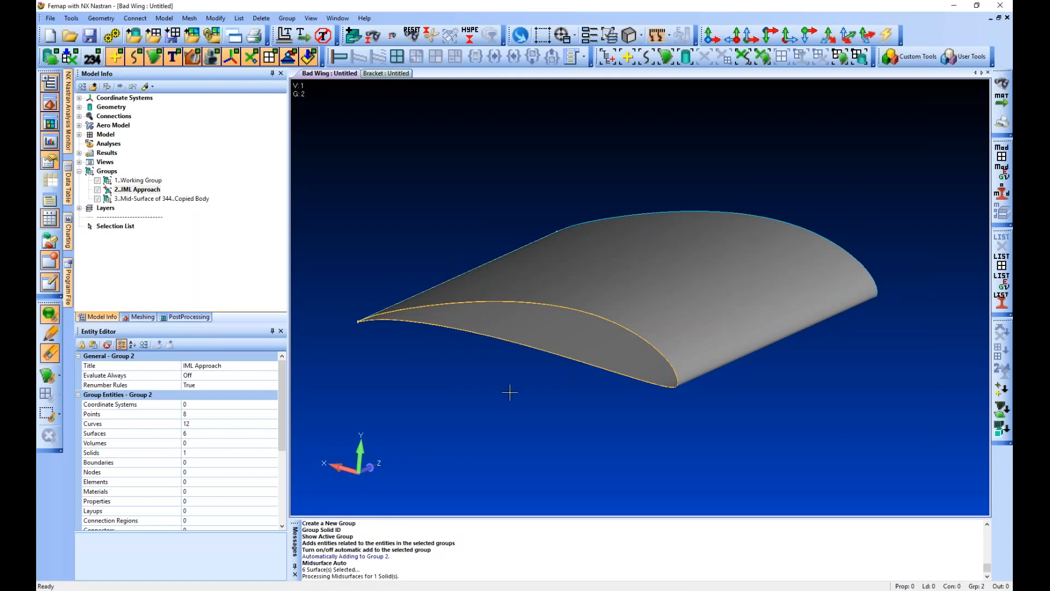
Start an Offset Tangent Surfaces midsurface using the wing's outer skin surface as the seed
{"action": "left_click", "coordinate": [102, 18]}
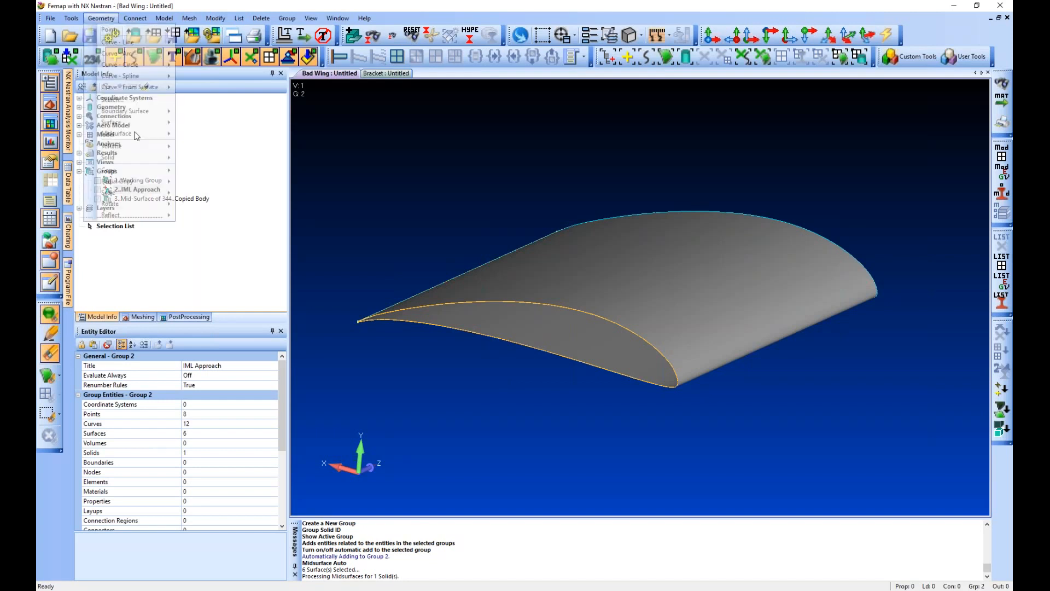
{"action": "mouse_move", "coordinate": [137, 138]}
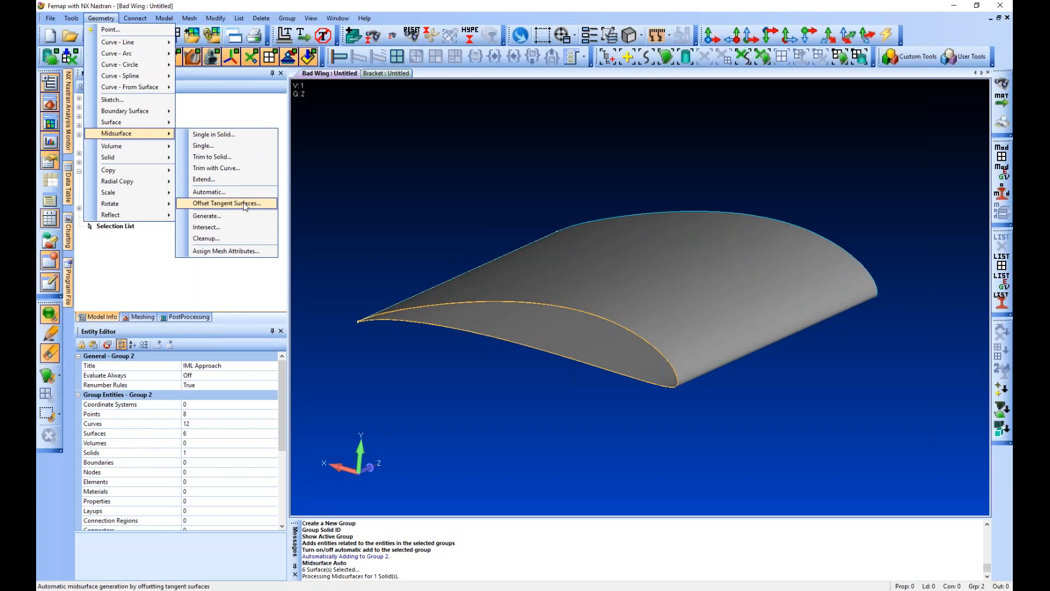
{"action": "left_click", "coordinate": [245, 205]}
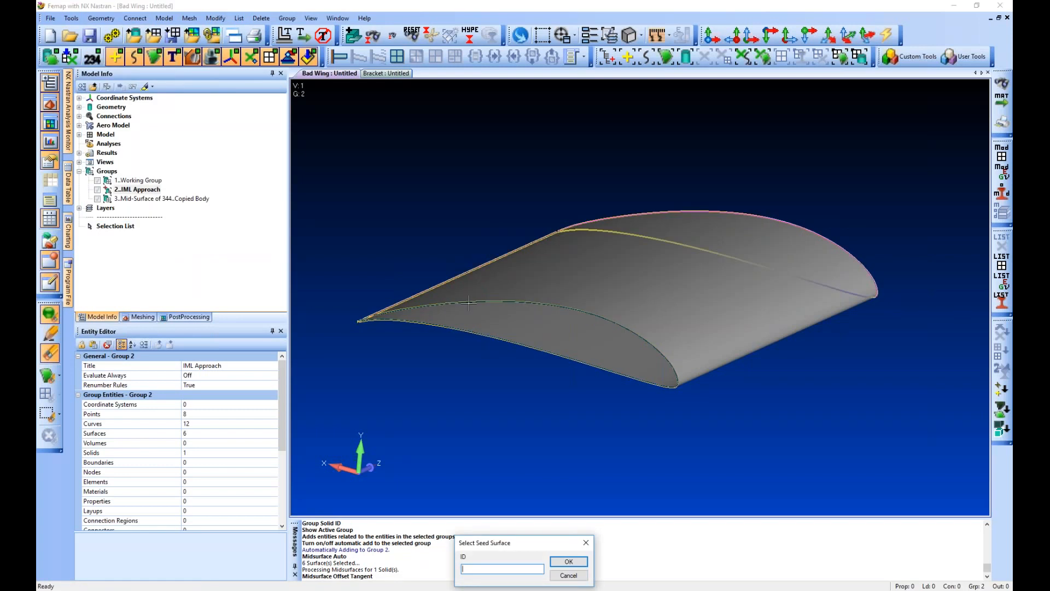
{"action": "middle_click_drag", "start_coordinate": [720, 286], "coordinate": [894, 293], "text": "ctrl"}
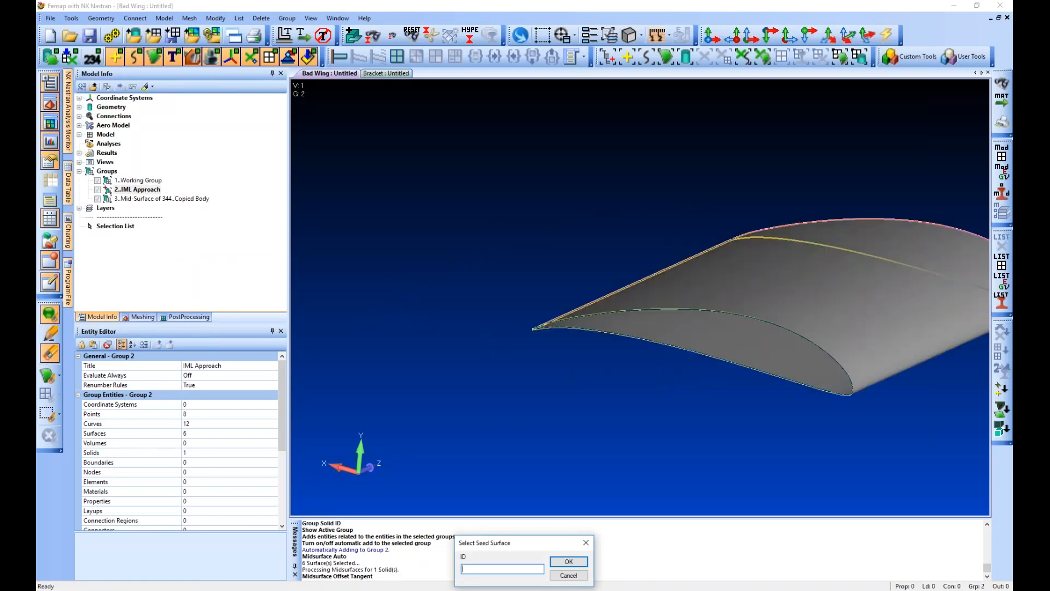
{"action": "right_click", "coordinate": [580, 243]}
{"action": "left_click", "coordinate": [612, 401]}
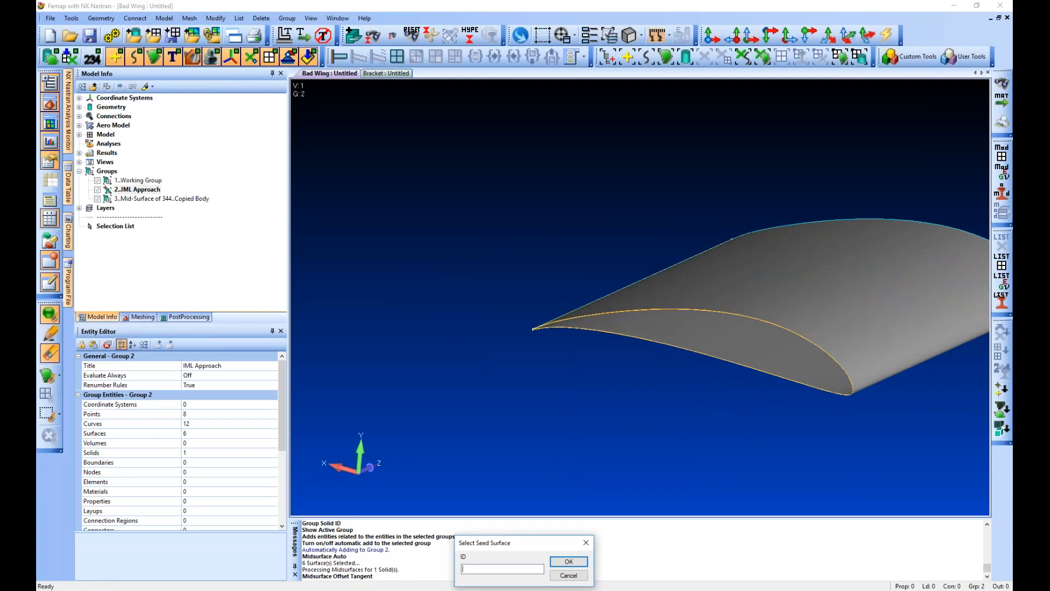
{"action": "left_click", "coordinate": [950, 334]}
{"action": "left_click", "coordinate": [569, 561]}
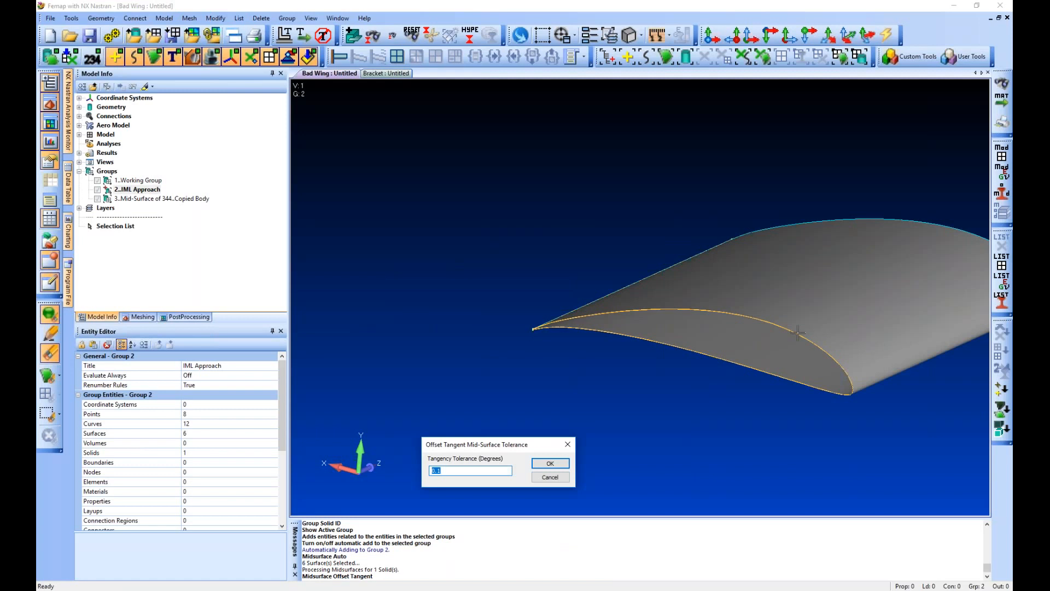
Accept the tangency tolerance, offset the skin midsurface inward by .015/2 and keep the original solid
{"action": "scroll", "coordinate": [550, 323], "scroll_direction": "up", "scroll_amount": 3}
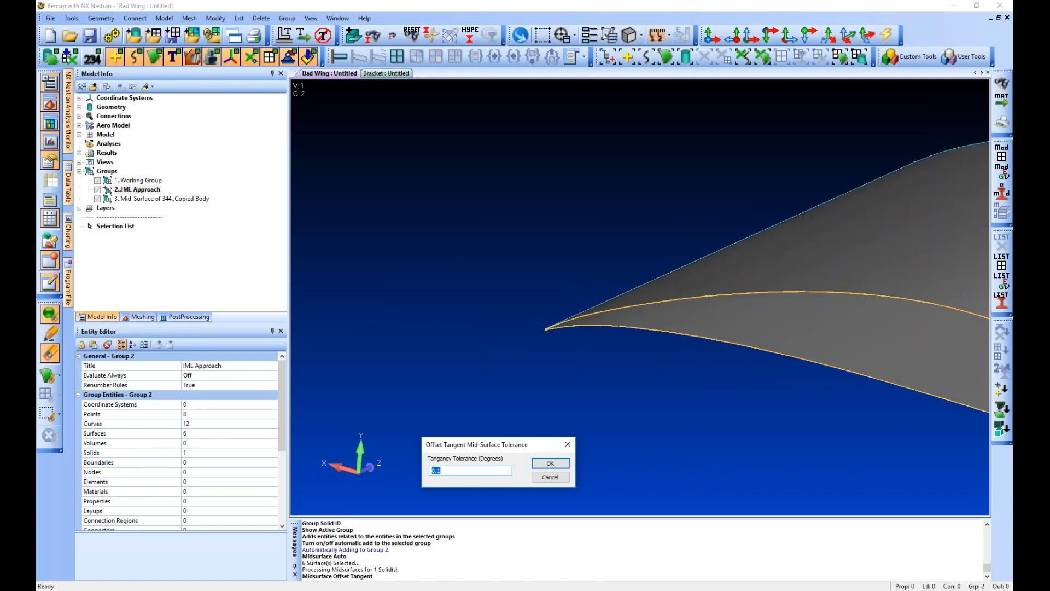
{"action": "scroll", "coordinate": [552, 320], "scroll_direction": "up", "scroll_amount": 2}
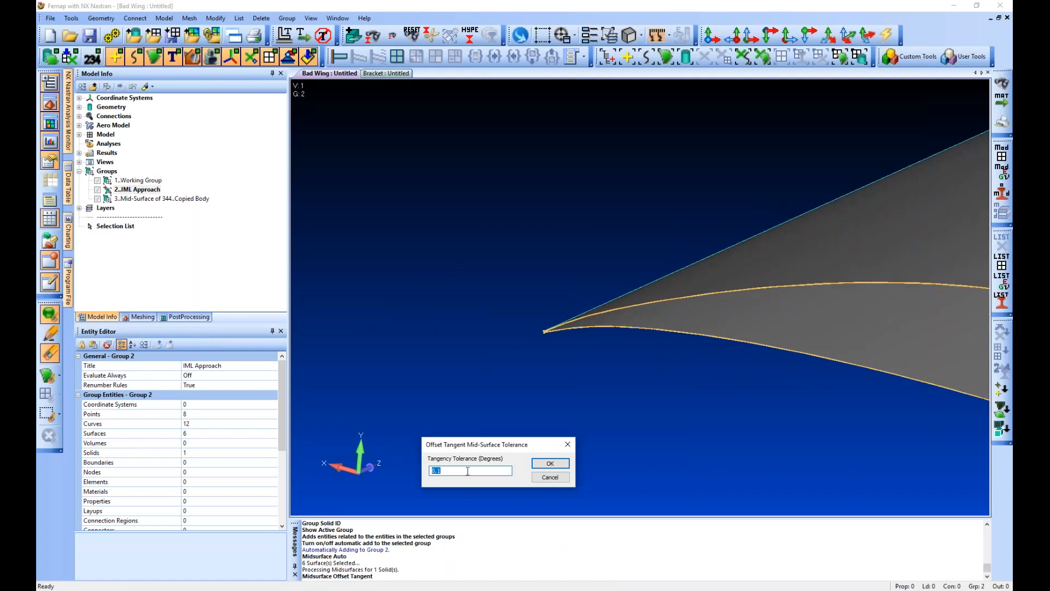
{"action": "left_click", "coordinate": [468, 471]}
{"action": "key", "text": "Return"}
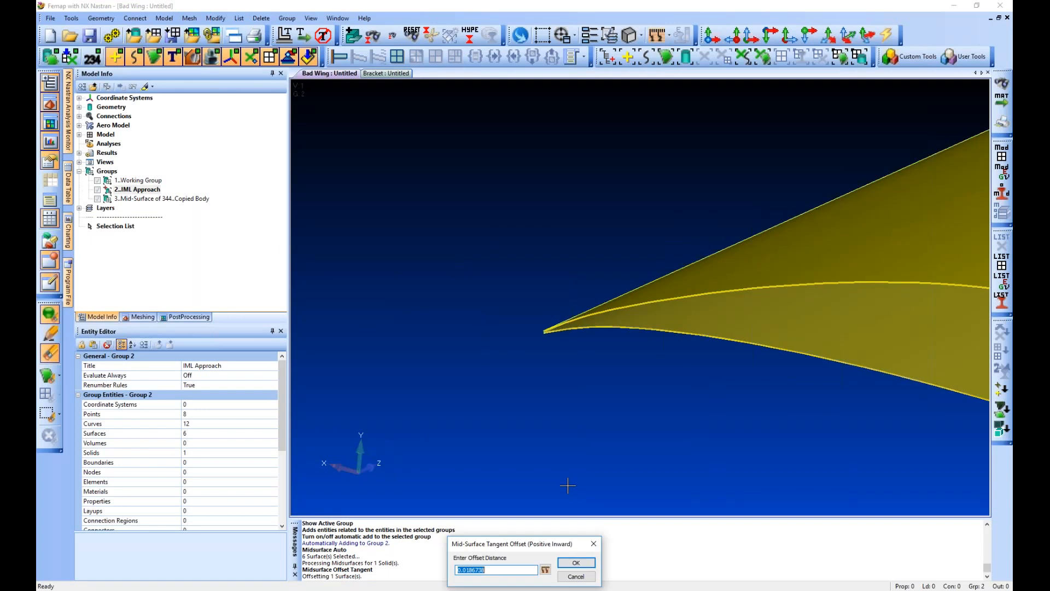
{"action": "left_click_drag", "start_coordinate": [563, 549], "coordinate": [551, 453]}
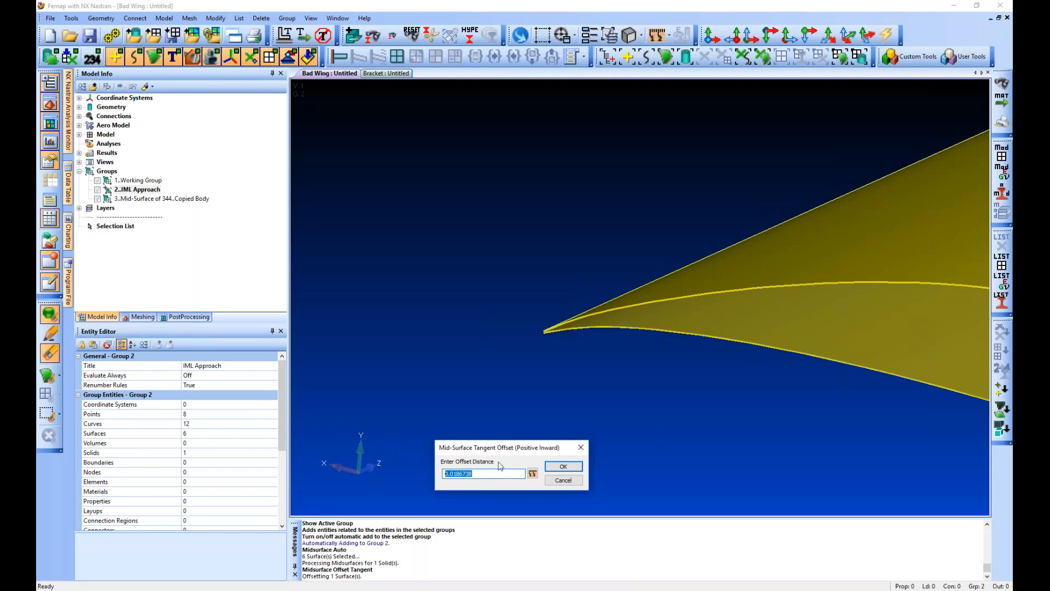
{"action": "type", "text": ".015/2"}
{"action": "key", "text": "Return"}
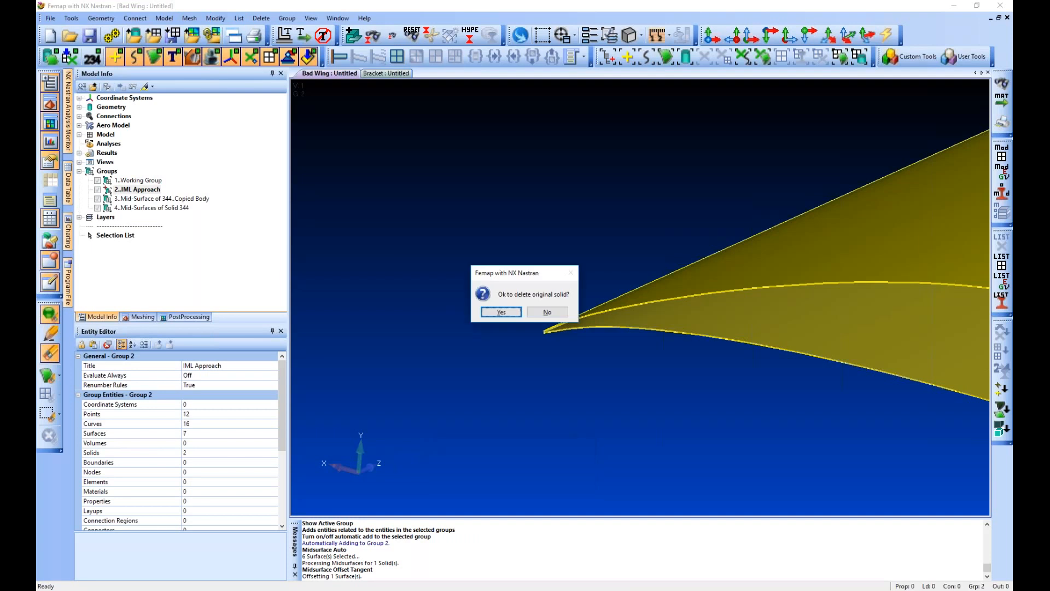
{"action": "left_click", "coordinate": [552, 313]}
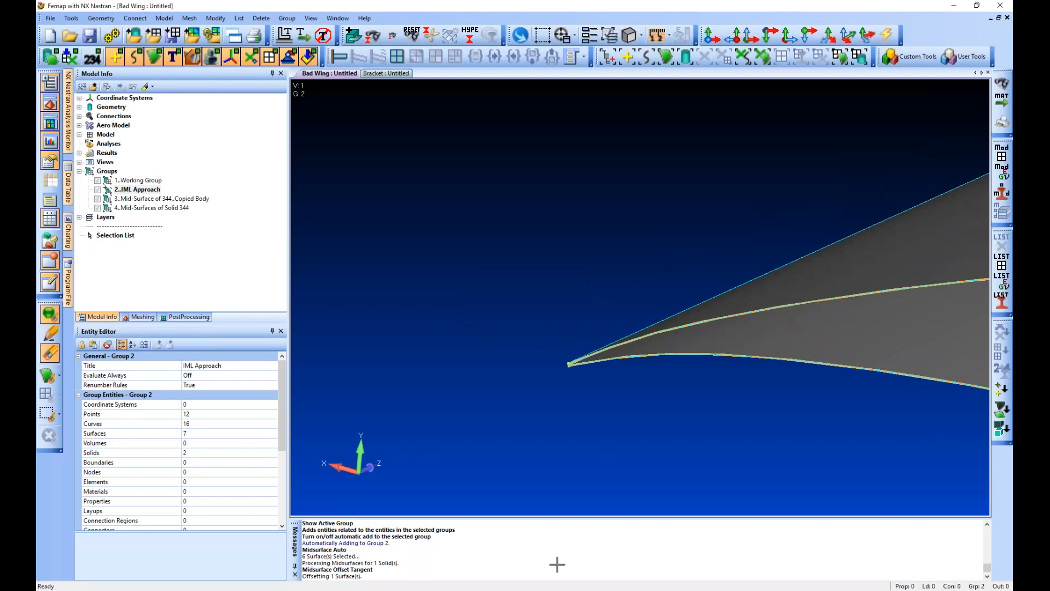
Examine where the offset midsurface lies within the skin thickness around the trailing edge
{"action": "scroll", "coordinate": [617, 375], "scroll_direction": "up", "scroll_amount": 5}
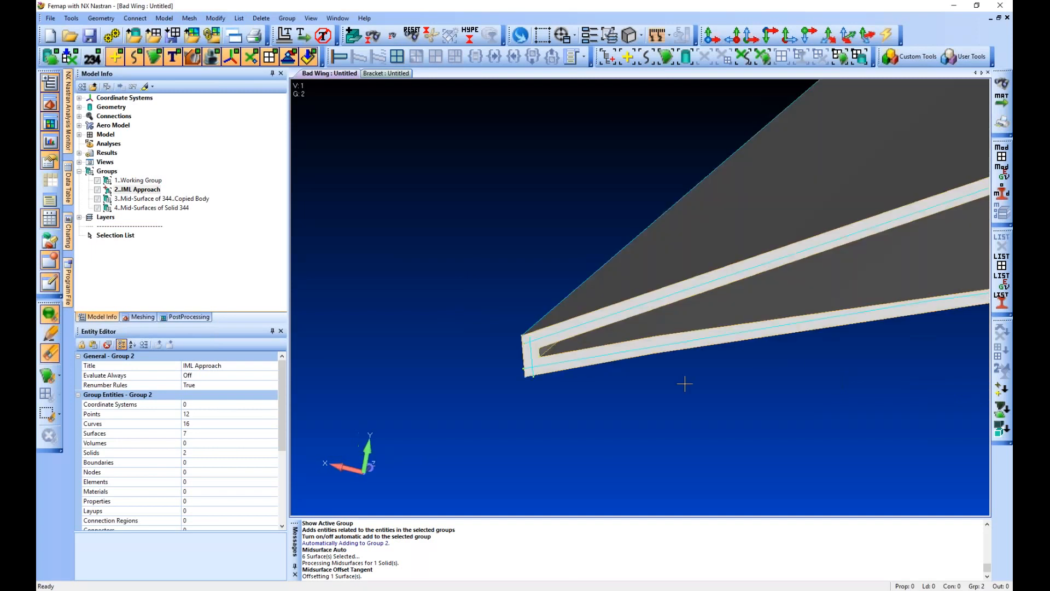
{"action": "middle_click_drag", "start_coordinate": [754, 262], "coordinate": [762, 259]}
{"action": "scroll", "coordinate": [664, 228], "scroll_direction": "up", "scroll_amount": 3}
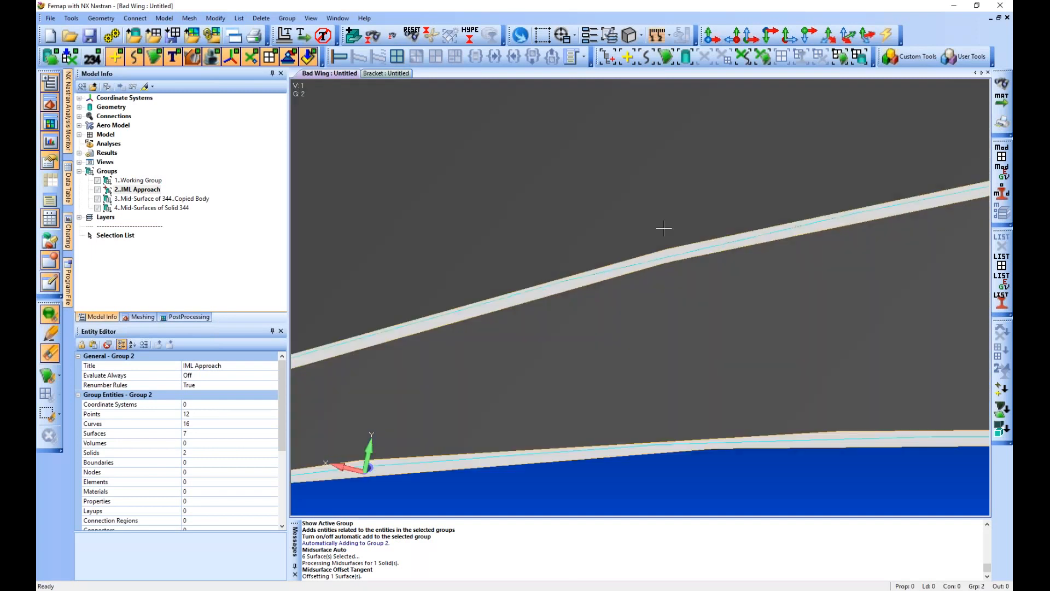
{"action": "middle_click_drag", "start_coordinate": [664, 228], "coordinate": [536, 143]}
{"action": "scroll", "coordinate": [483, 248], "scroll_direction": "down", "scroll_amount": 3}
{"action": "scroll", "coordinate": [483, 249], "scroll_direction": "down", "scroll_amount": 3}
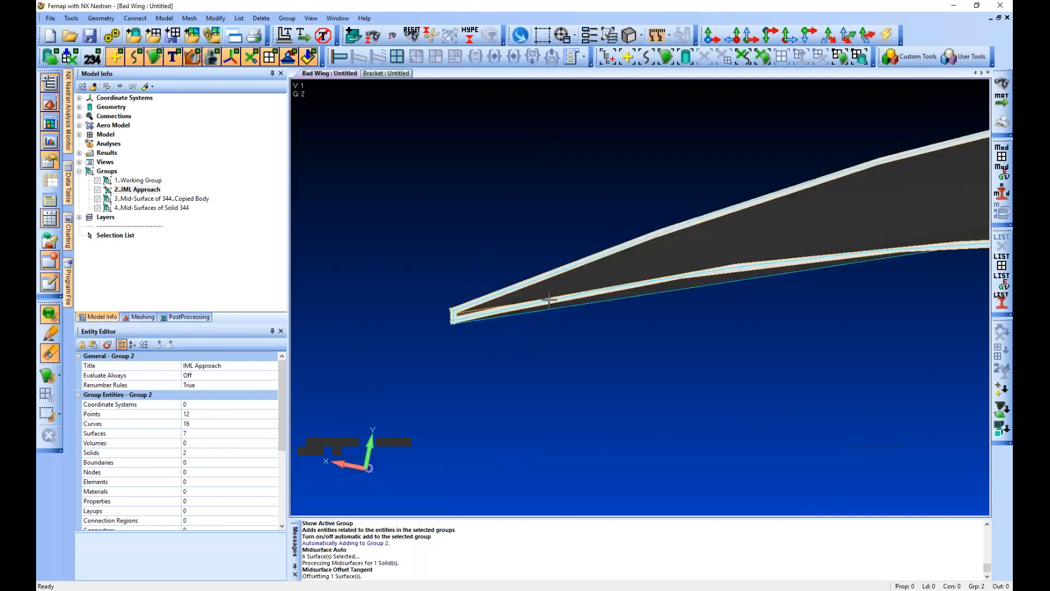
{"action": "middle_click_drag", "start_coordinate": [619, 344], "coordinate": [647, 371]}
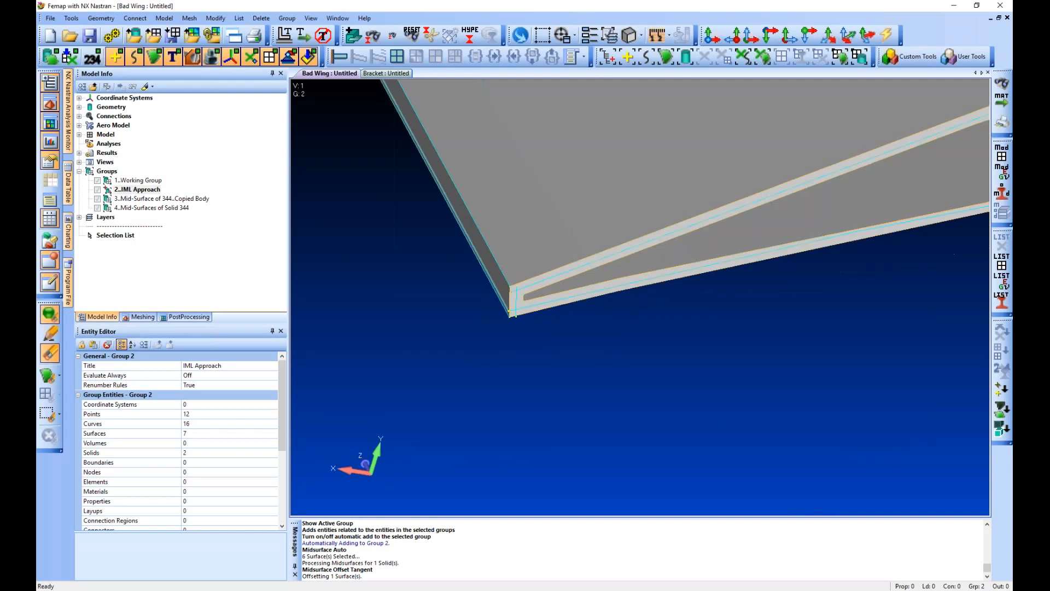
Delete the original skin solid 344, keeping the offset midsurface
{"action": "left_click", "coordinate": [310, 18]}
{"action": "mouse_move", "coordinate": [257, 20]}
{"action": "mouse_move", "coordinate": [279, 78]}
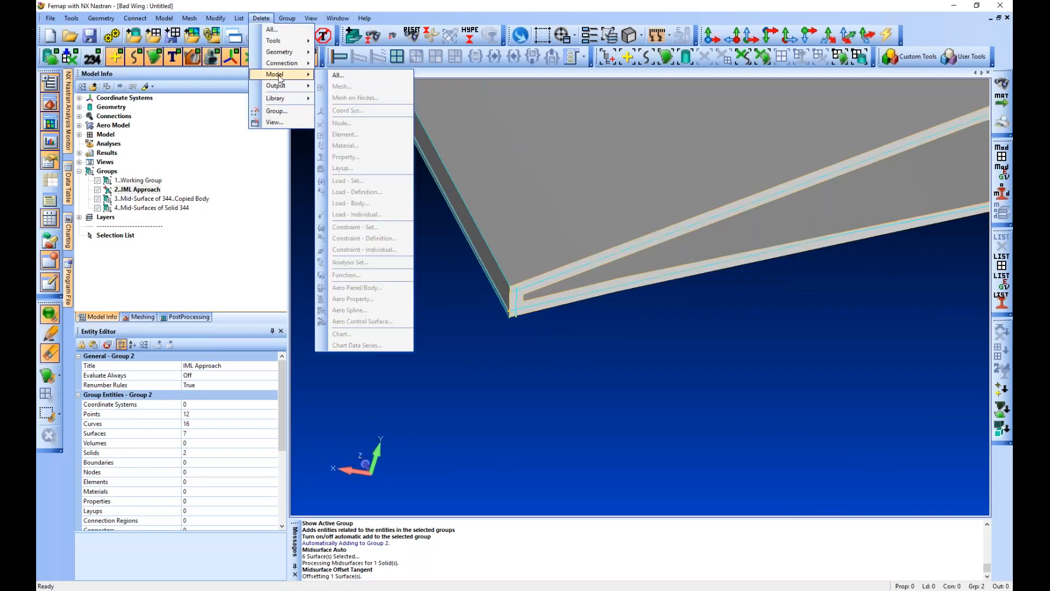
{"action": "mouse_move", "coordinate": [290, 52]}
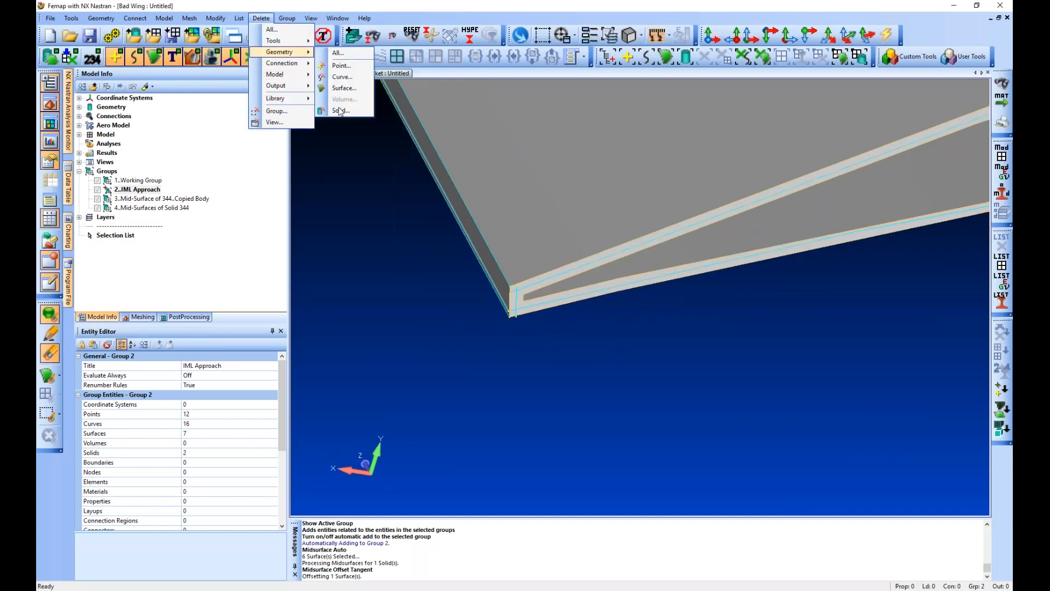
{"action": "left_click", "coordinate": [342, 110]}
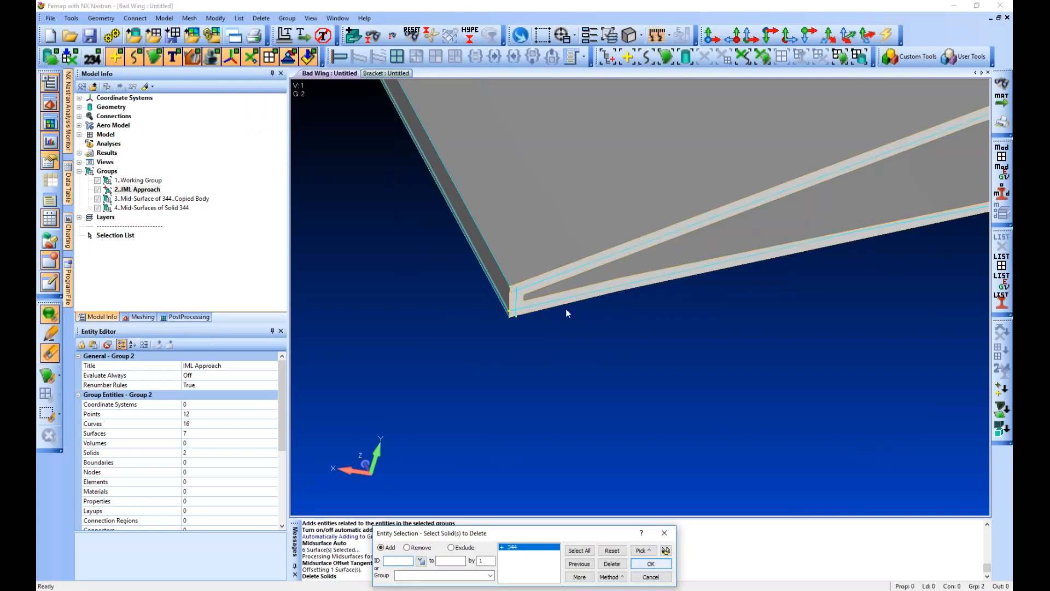
{"action": "key", "text": "Return"}
{"action": "key", "text": "Return"}
{"action": "middle_click_drag", "start_coordinate": [579, 228], "coordinate": [566, 334]}
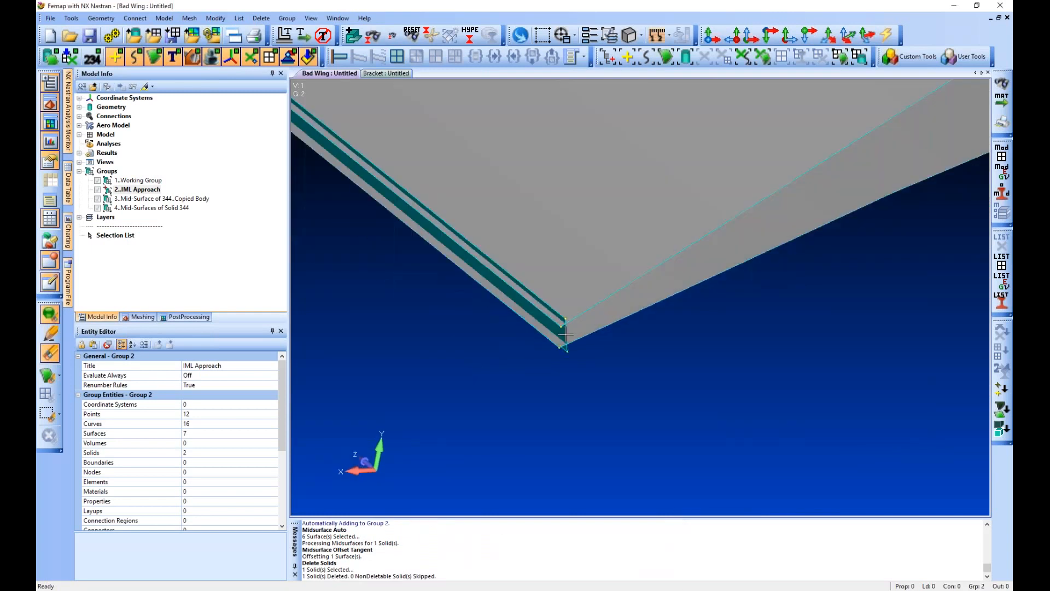
Show the full model to examine the skin's trailing edge on the original wing, and return to displaying only the IML Approach group
{"action": "right_click", "coordinate": [132, 181]}
{"action": "left_click", "coordinate": [164, 246]}
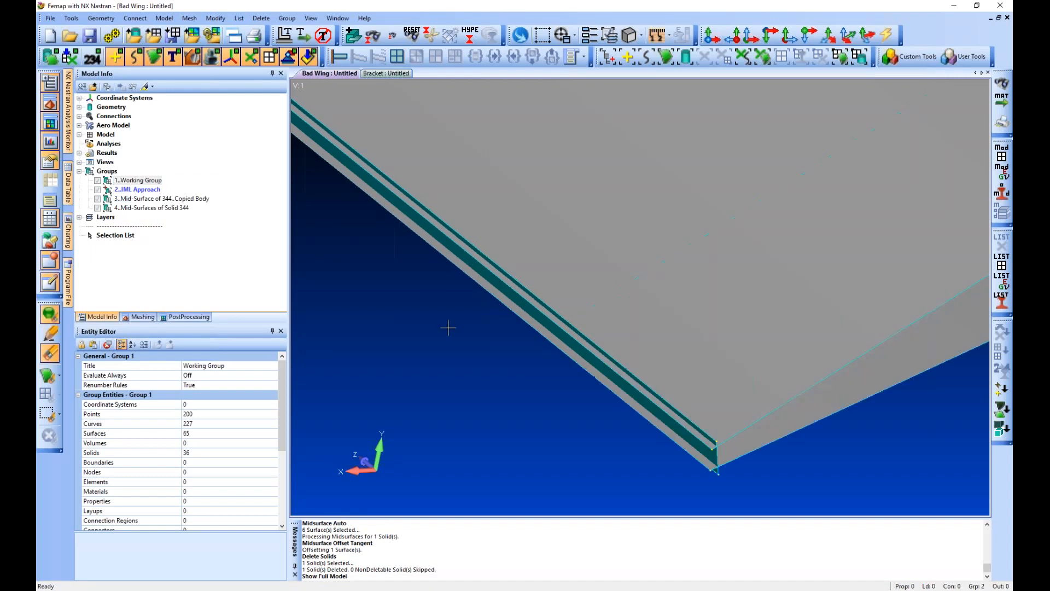
{"action": "scroll", "coordinate": [579, 239], "scroll_direction": "down", "scroll_amount": 4}
{"action": "scroll", "coordinate": [647, 347], "scroll_direction": "up", "scroll_amount": 4}
{"action": "scroll", "coordinate": [550, 313], "scroll_direction": "up", "scroll_amount": 5}
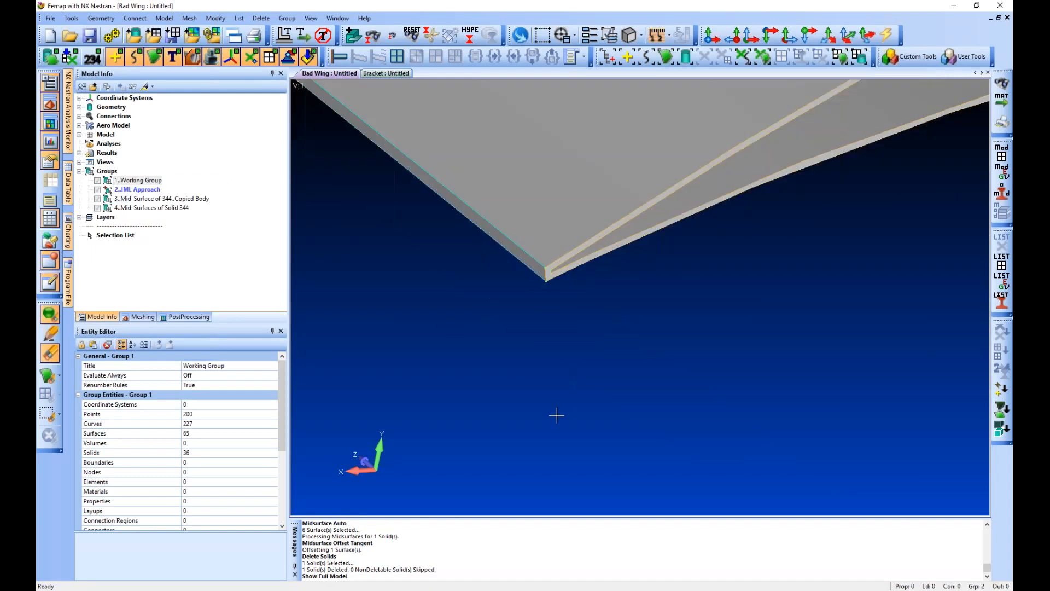
{"action": "scroll", "coordinate": [556, 415], "scroll_direction": "up", "scroll_amount": 5}
{"action": "middle_click_drag", "start_coordinate": [485, 326], "coordinate": [506, 301]}
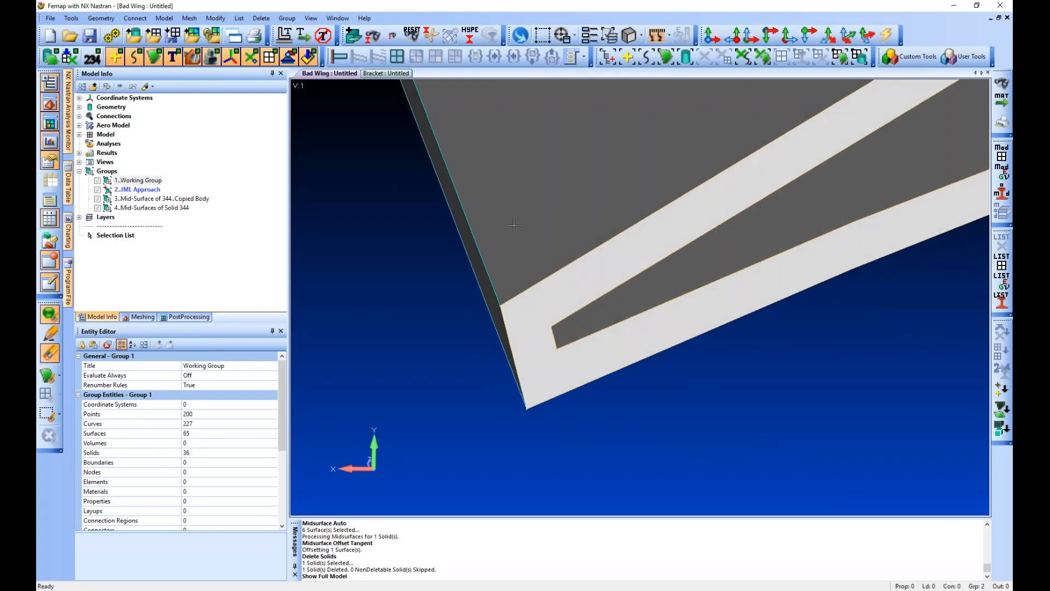
{"action": "middle_click_drag", "start_coordinate": [514, 225], "coordinate": [538, 257]}
{"action": "scroll", "coordinate": [538, 257], "scroll_direction": "down", "scroll_amount": 4}
{"action": "middle_click_drag", "start_coordinate": [656, 246], "coordinate": [402, 259], "text": "ctrl"}
{"action": "scroll", "coordinate": [485, 140], "scroll_direction": "down", "scroll_amount": 8}
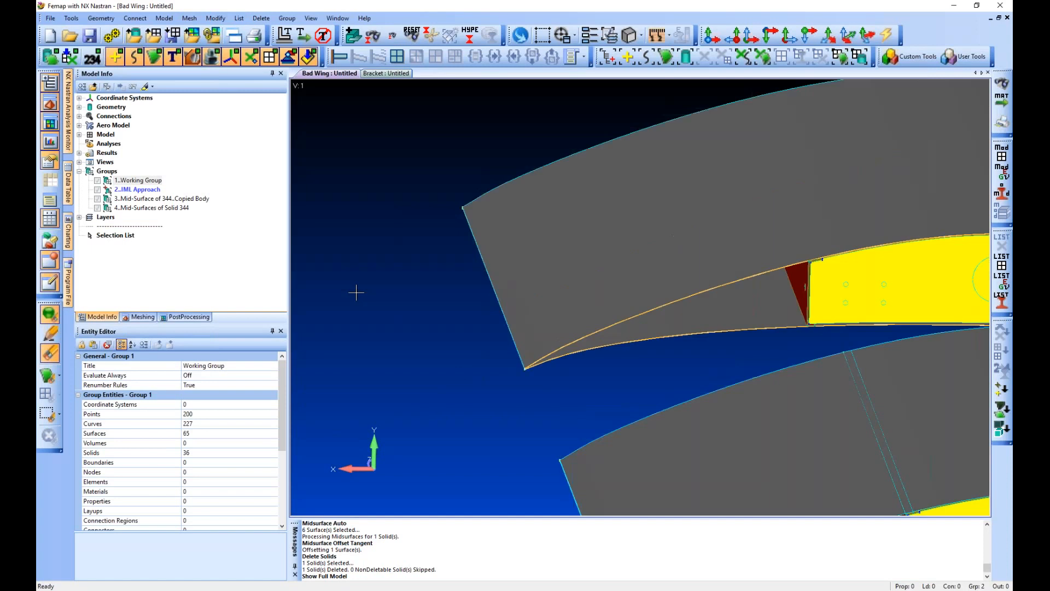
{"action": "middle_click_drag", "start_coordinate": [356, 293], "coordinate": [131, 109], "text": "ctrl"}
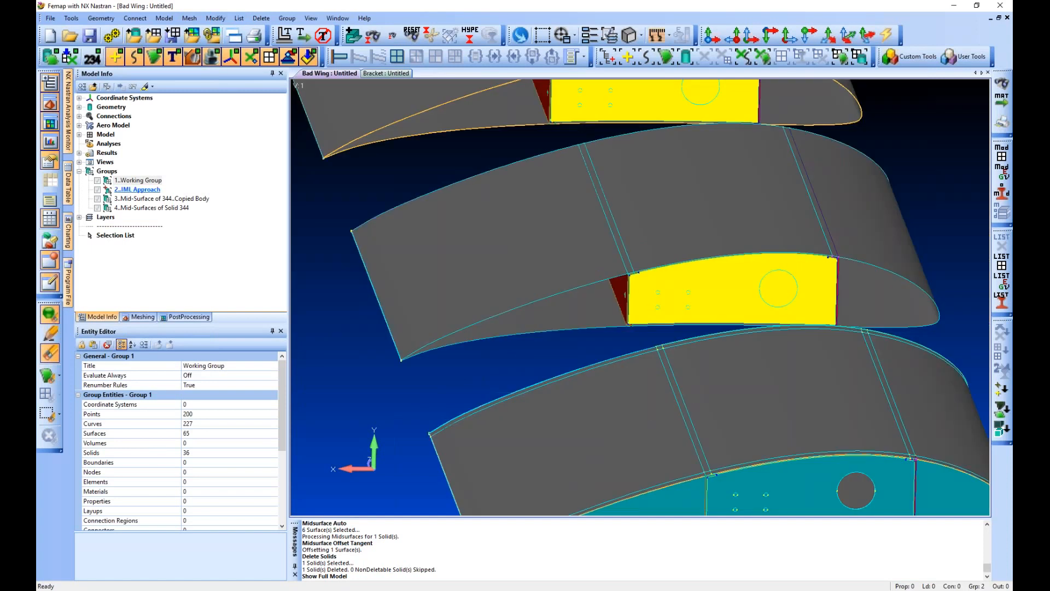
{"action": "right_click", "coordinate": [136, 189]}
{"action": "left_click", "coordinate": [186, 267]}
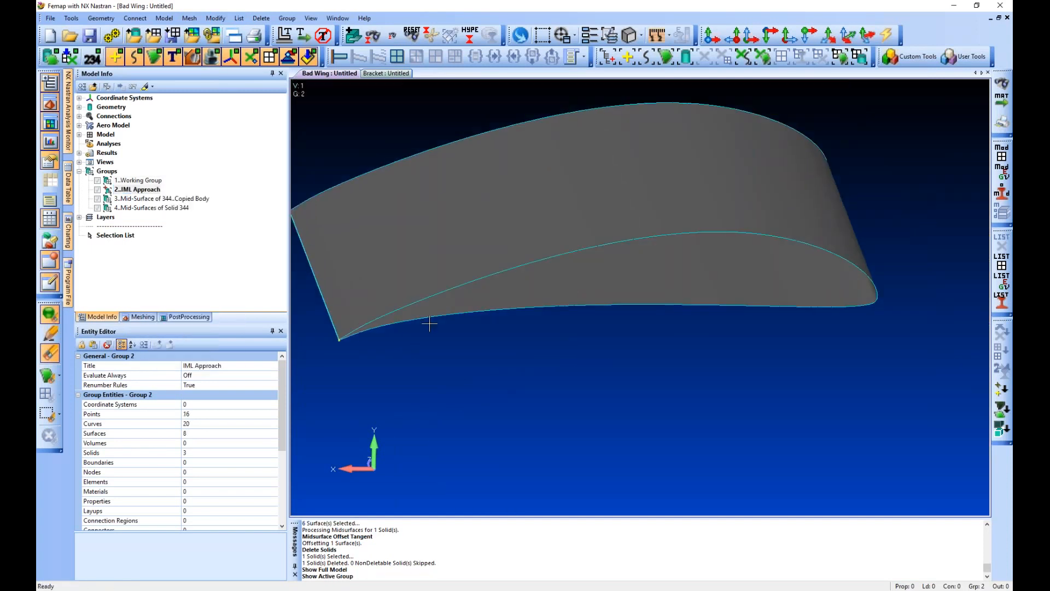
Delete the narrow surface that closes the skin along the trailing edge
{"action": "scroll", "coordinate": [491, 298], "scroll_direction": "up", "scroll_amount": 5}
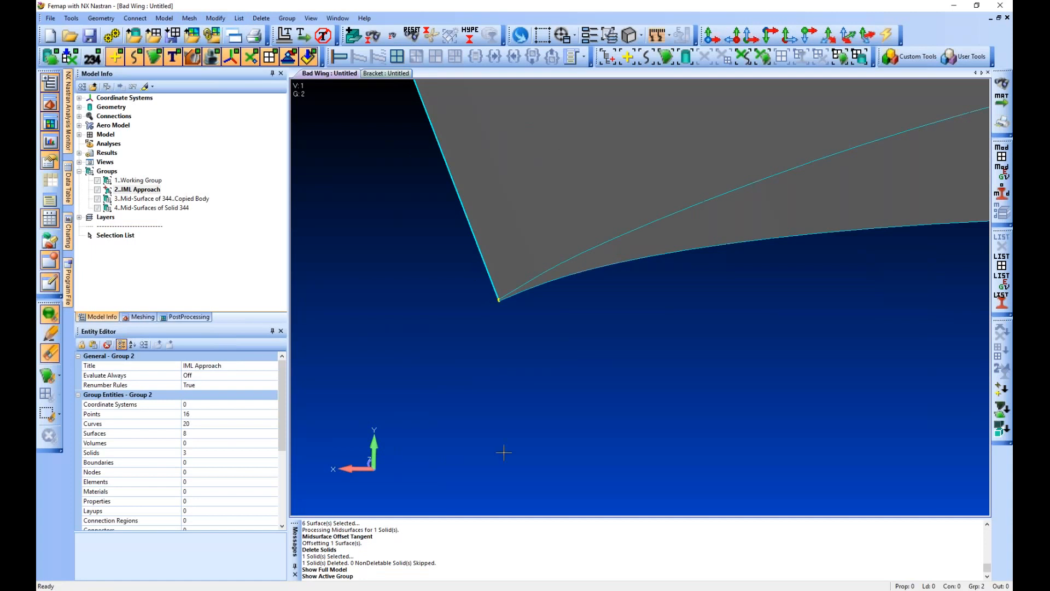
{"action": "scroll", "coordinate": [501, 298], "scroll_direction": "up", "scroll_amount": 3}
{"action": "middle_click_drag", "start_coordinate": [514, 268], "coordinate": [508, 240]}
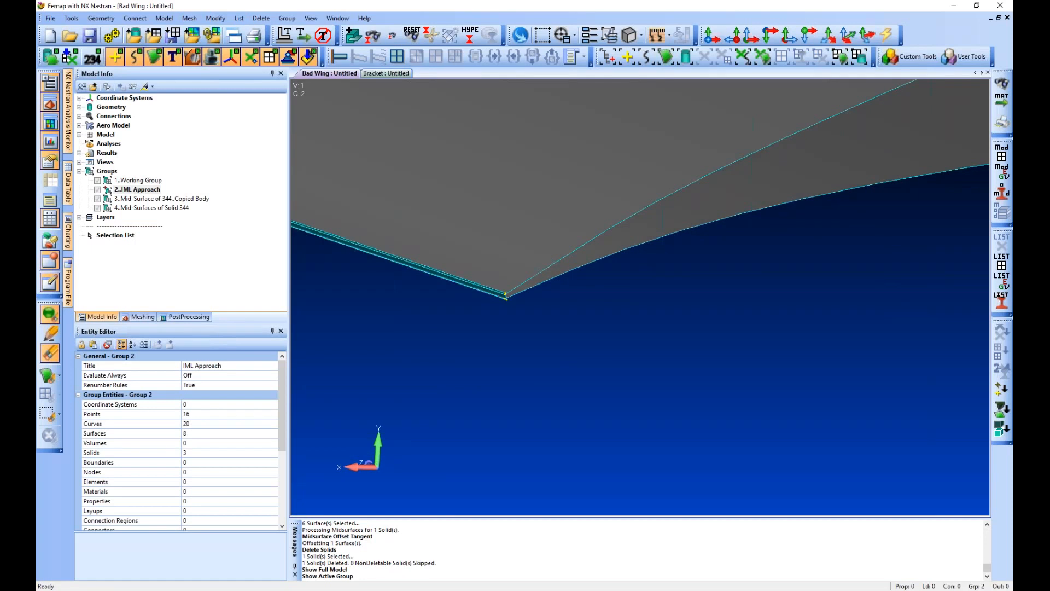
{"action": "scroll", "coordinate": [498, 247], "scroll_direction": "up", "scroll_amount": 3}
{"action": "left_click", "coordinate": [260, 18]}
{"action": "mouse_move", "coordinate": [279, 51]}
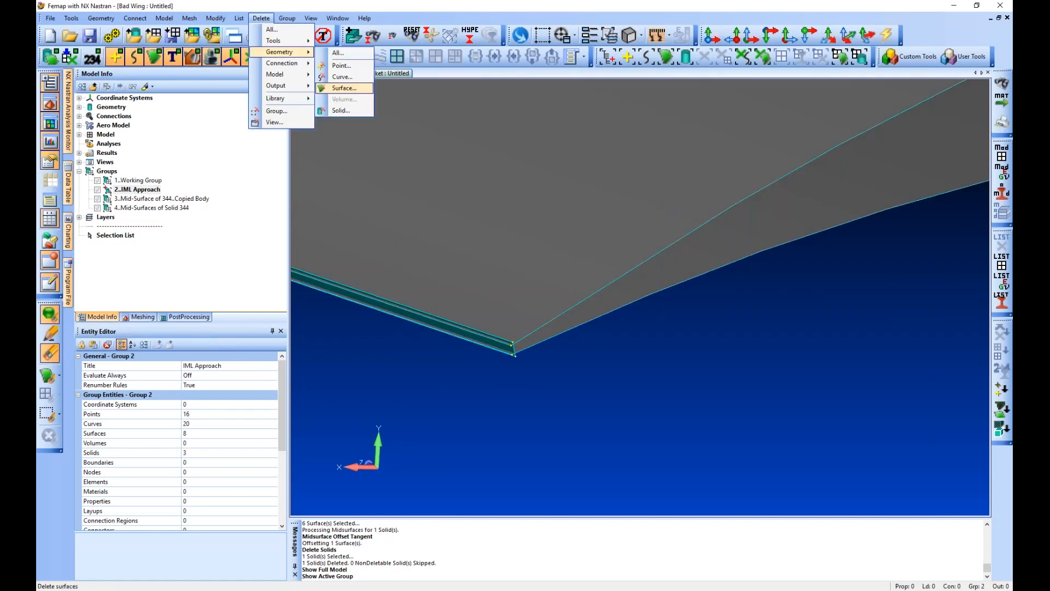
{"action": "left_click", "coordinate": [344, 88]}
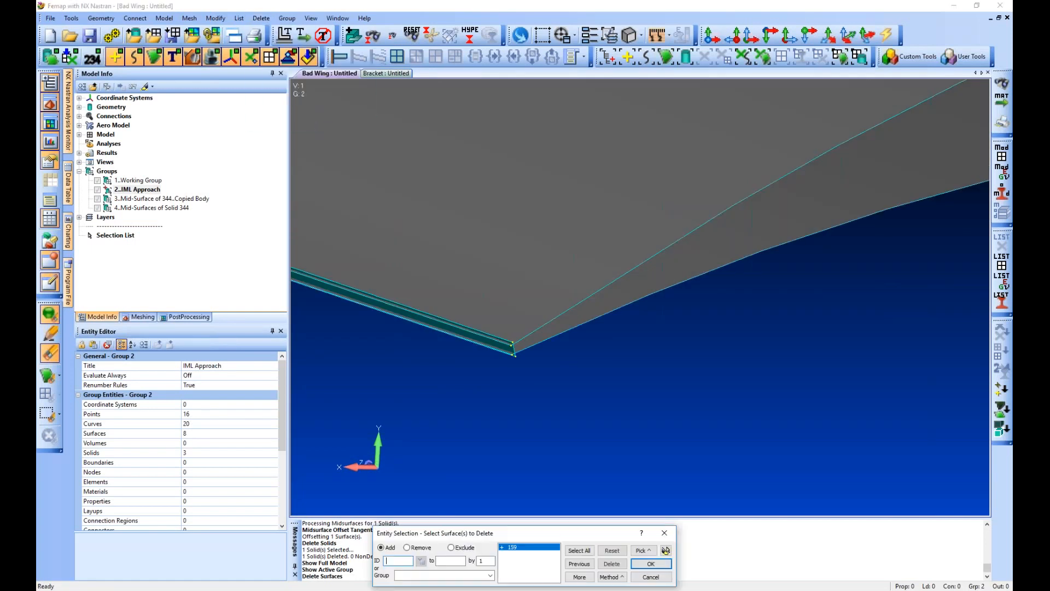
{"action": "left_click", "coordinate": [651, 563]}
{"action": "key", "text": "Return"}
Try to move the lower trailing-edge curve along a vector from corner point 668 to corner point 667
{"action": "left_click", "coordinate": [104, 19]}
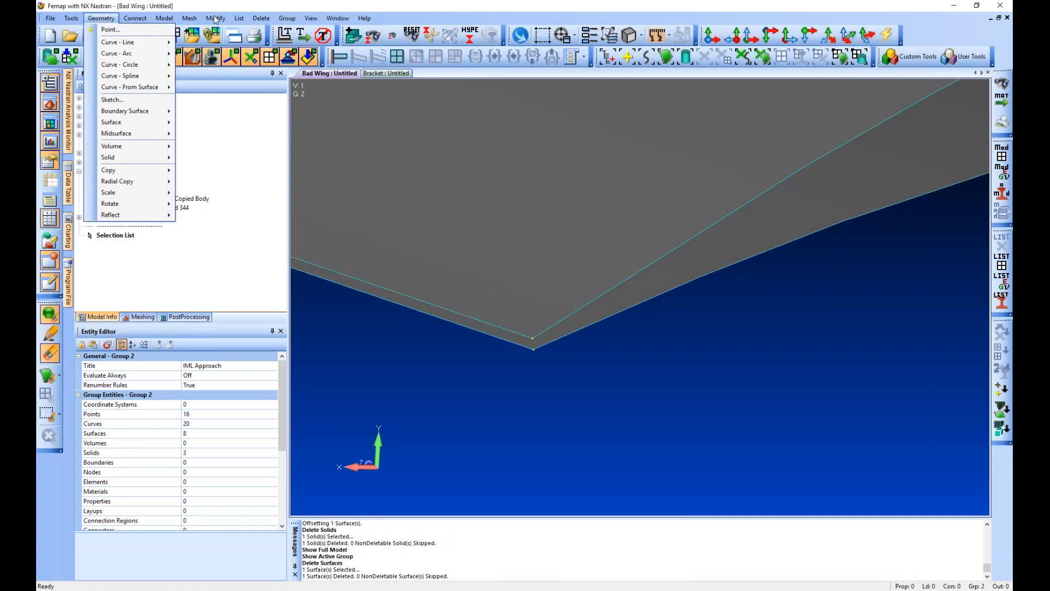
{"action": "mouse_move", "coordinate": [215, 19]}
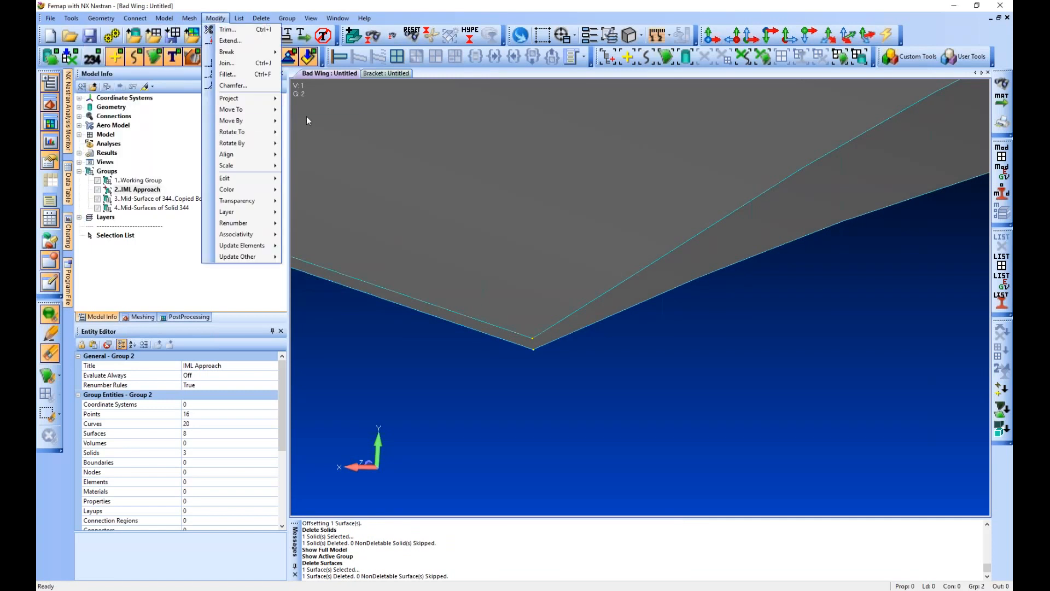
{"action": "mouse_move", "coordinate": [231, 120]}
{"action": "left_click", "coordinate": [309, 133]}
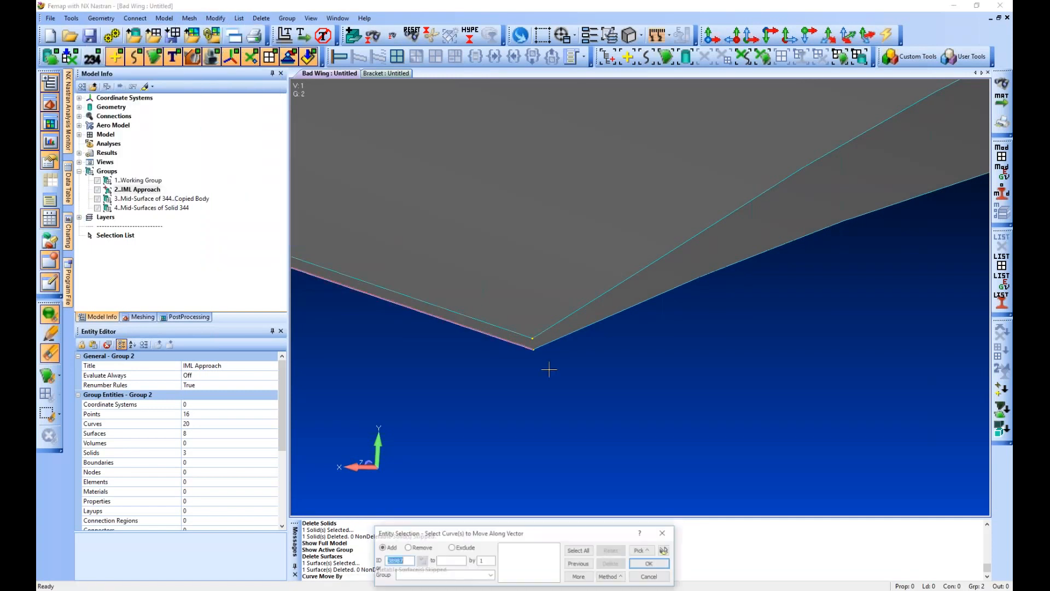
{"action": "left_click", "coordinate": [549, 370]}
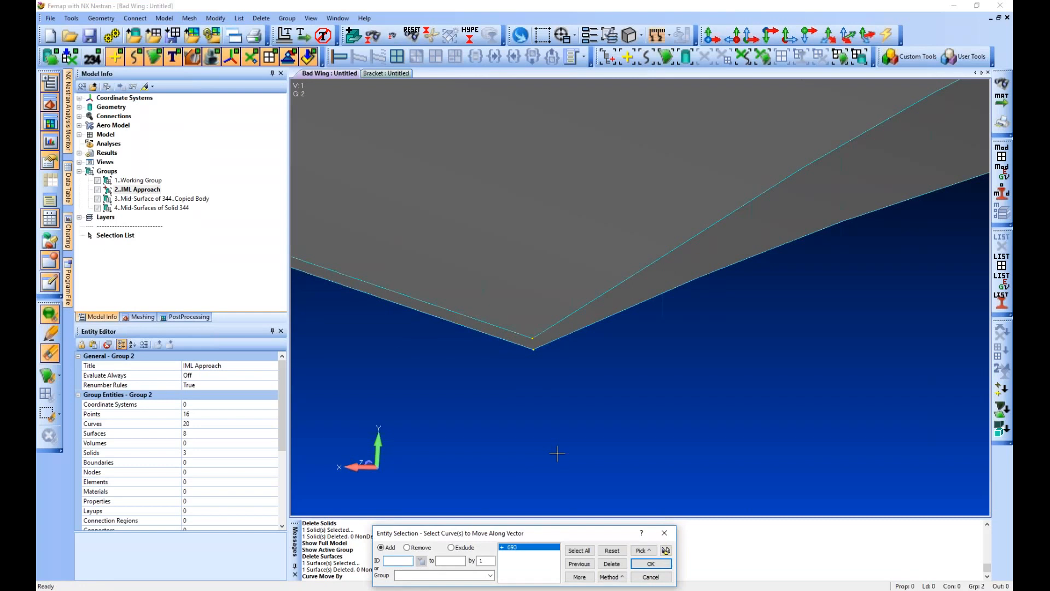
{"action": "key", "text": "Return"}
{"action": "left_click", "coordinate": [534, 349]}
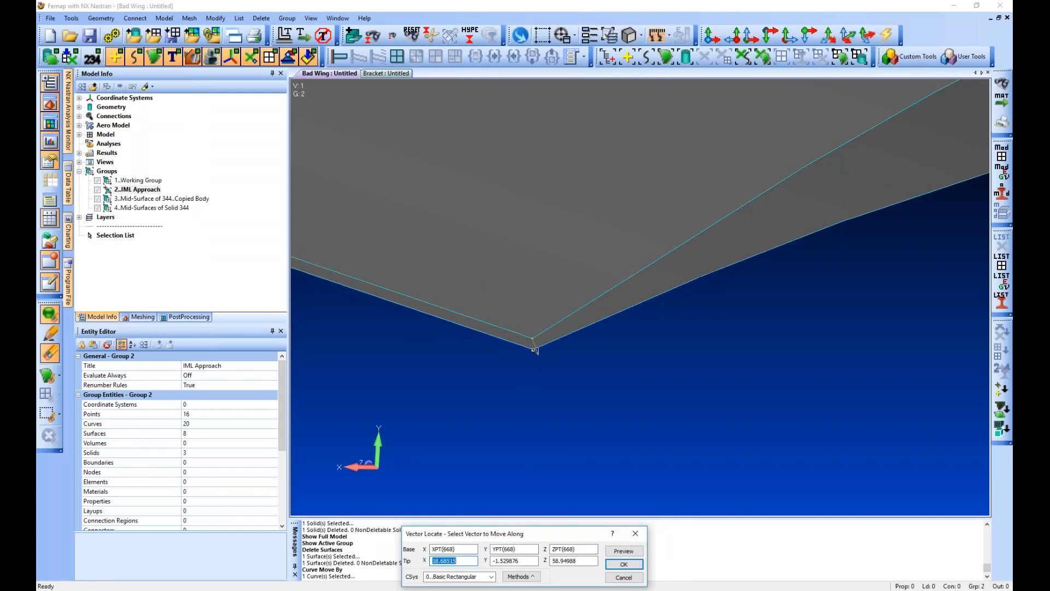
{"action": "left_click", "coordinate": [536, 350]}
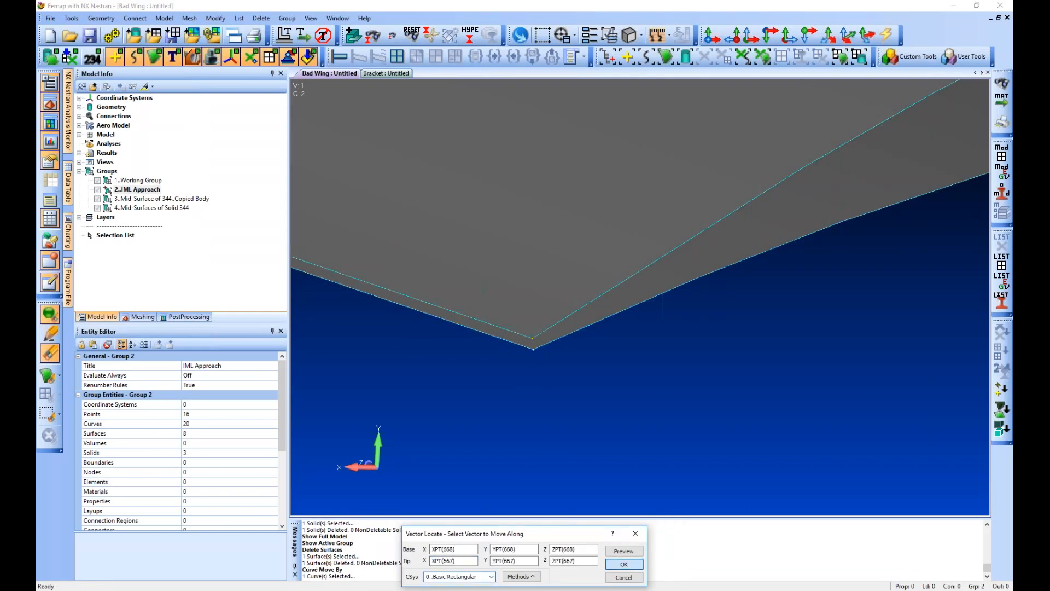
{"action": "key", "text": "Return"}
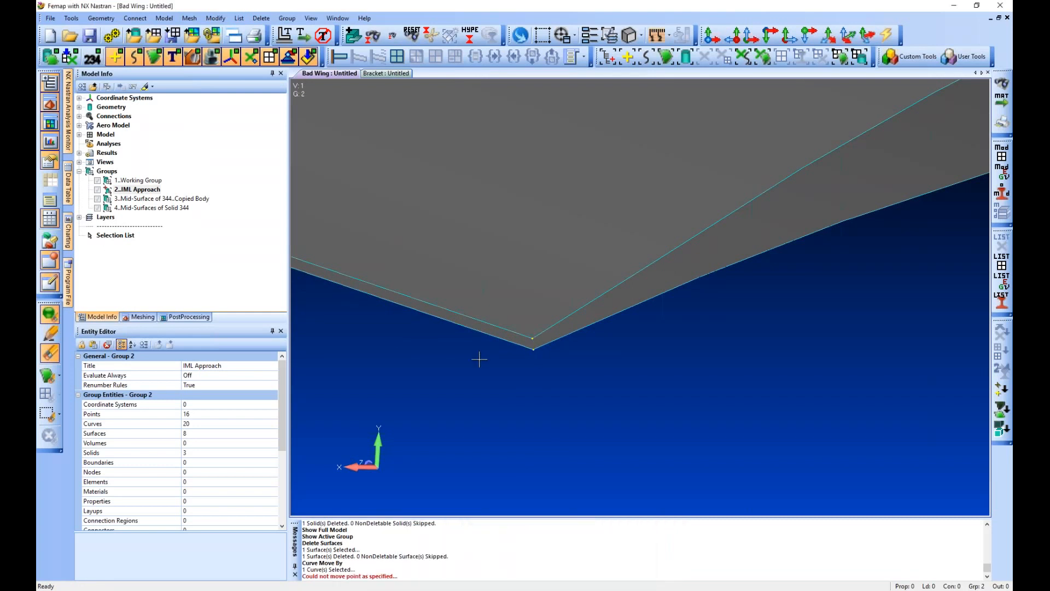
{"action": "scroll", "coordinate": [479, 359], "scroll_direction": "down", "scroll_amount": 8}
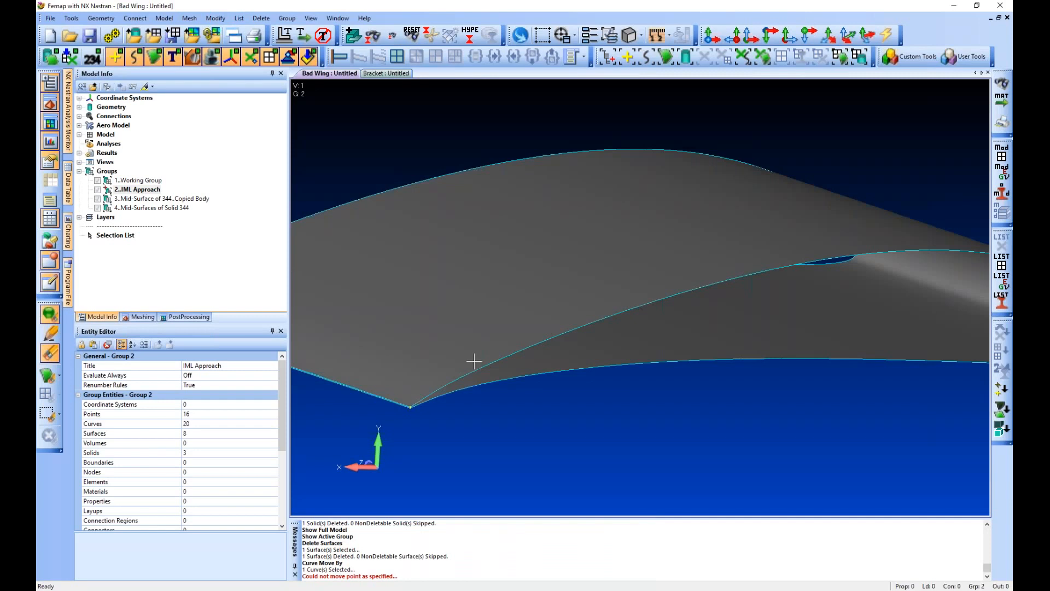
{"action": "scroll", "coordinate": [509, 277], "scroll_direction": "down", "scroll_amount": 2}
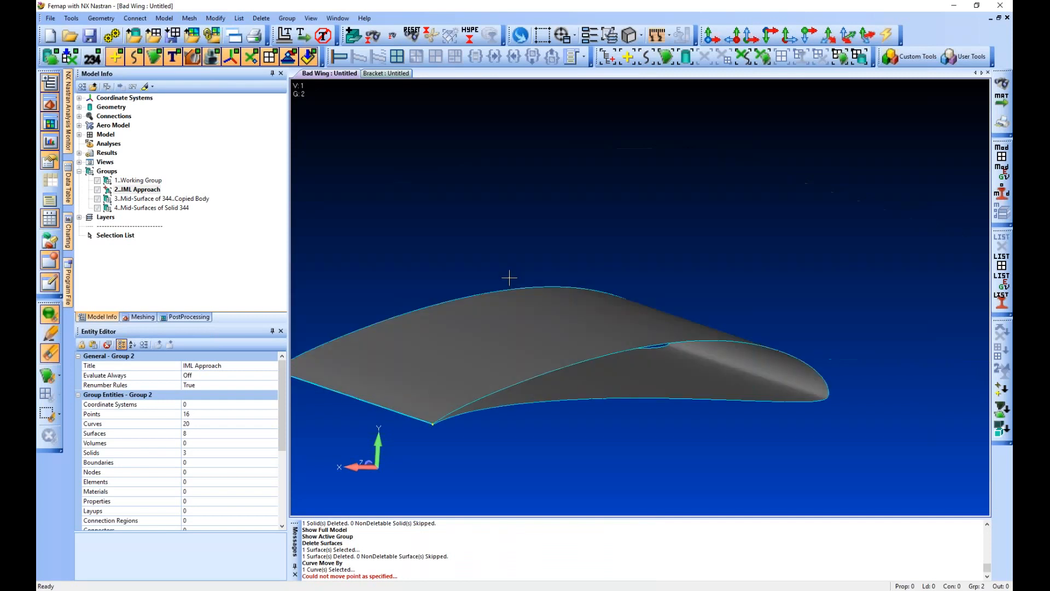
{"action": "middle_click_drag", "start_coordinate": [503, 353], "coordinate": [478, 412], "text": "ctrl"}
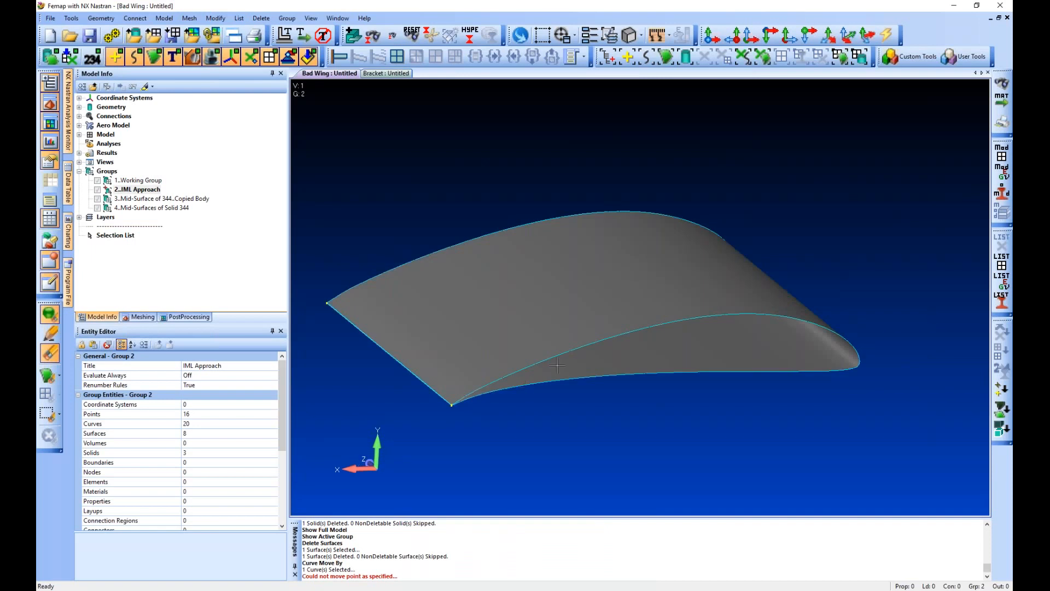
{"action": "middle_click_drag", "start_coordinate": [557, 365], "coordinate": [502, 367], "text": "ctrl"}
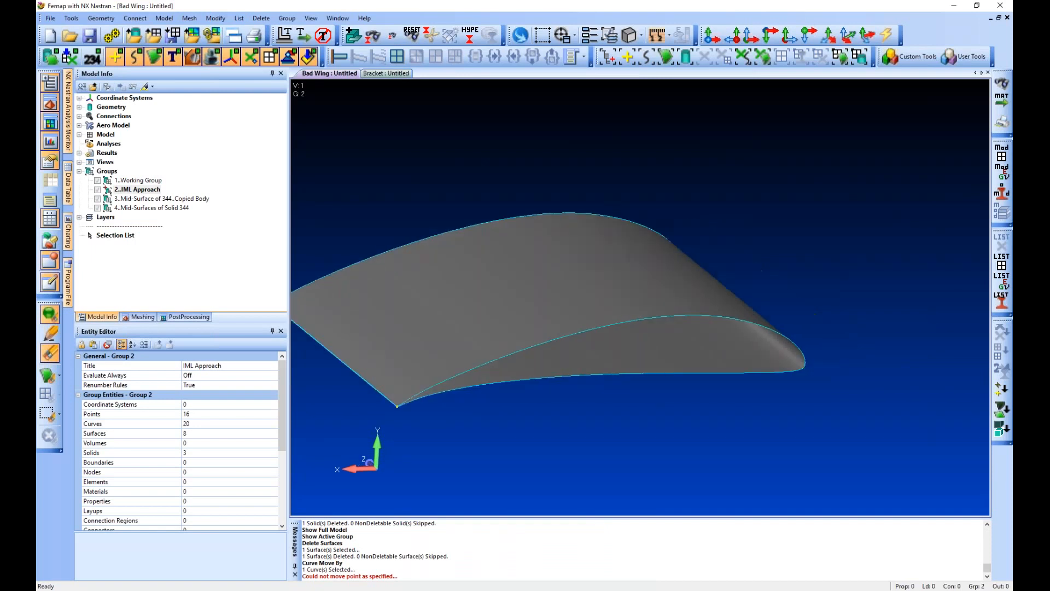
{"action": "right_click", "coordinate": [137, 189]}
{"action": "left_click", "coordinate": [113, 21]}
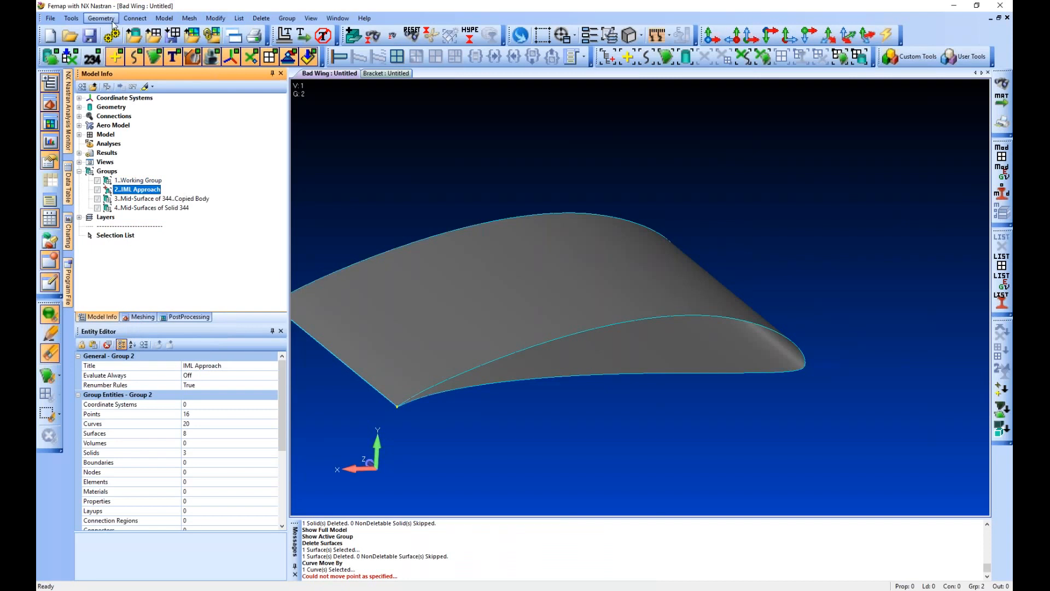
{"action": "left_click", "coordinate": [113, 21]}
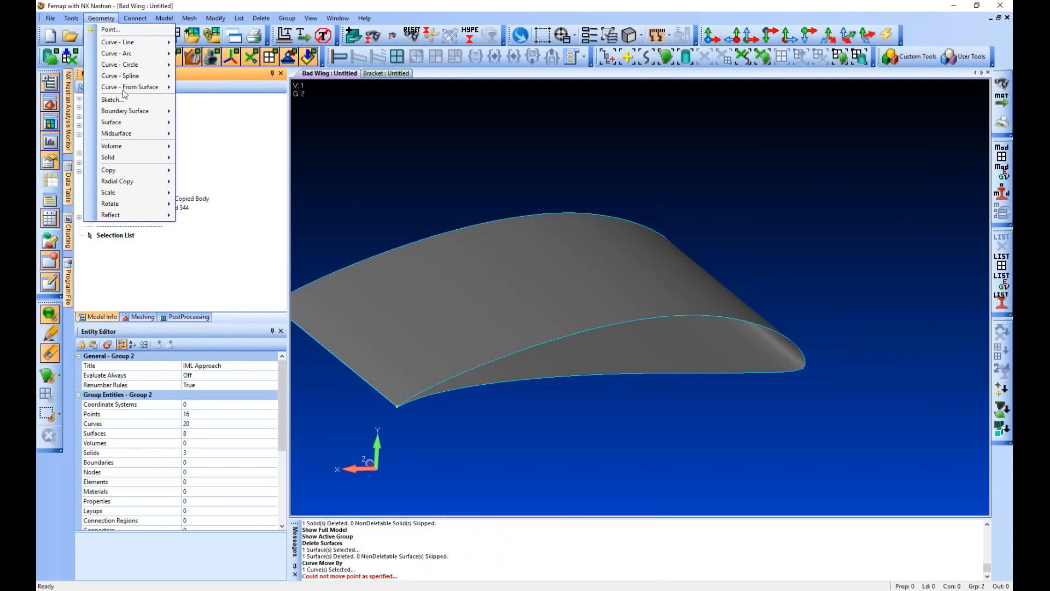
{"action": "mouse_move", "coordinate": [126, 87]}
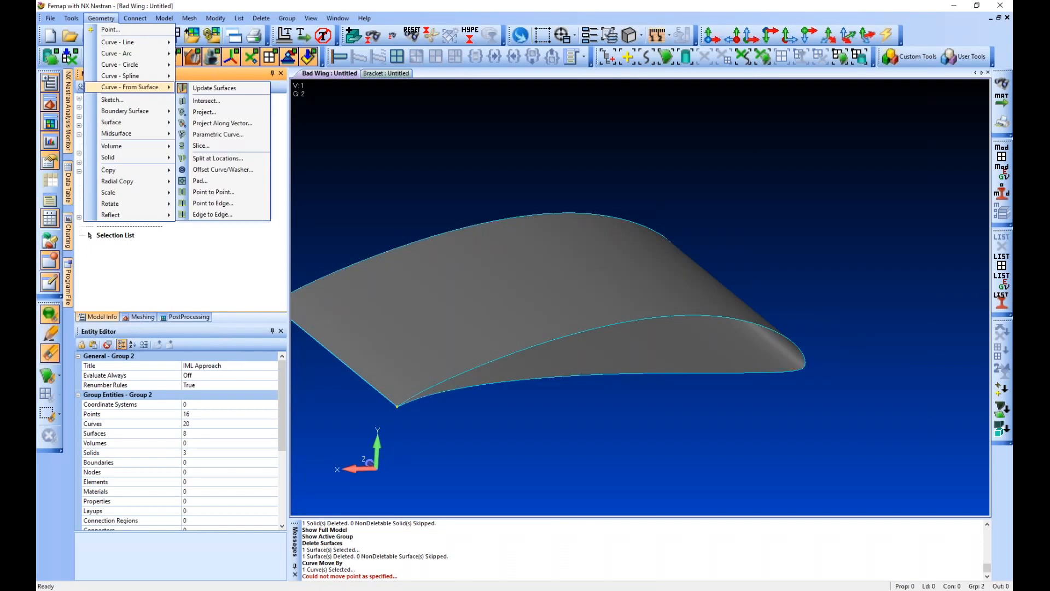
{"action": "left_click", "coordinate": [535, 390]}
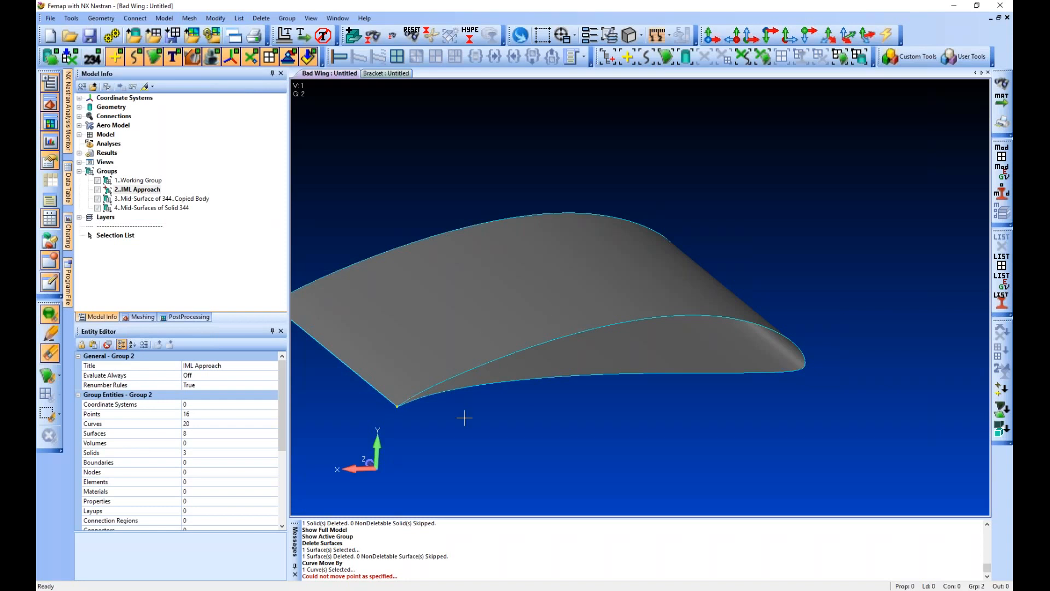
{"action": "scroll", "coordinate": [465, 418], "scroll_direction": "up", "scroll_amount": 3}
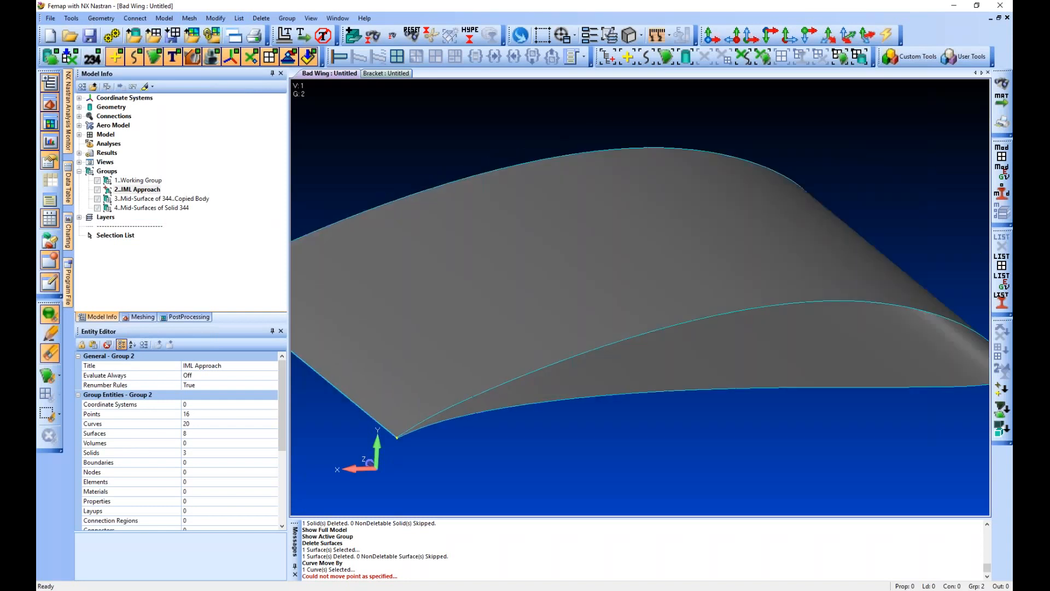
{"action": "left_click", "coordinate": [101, 18]}
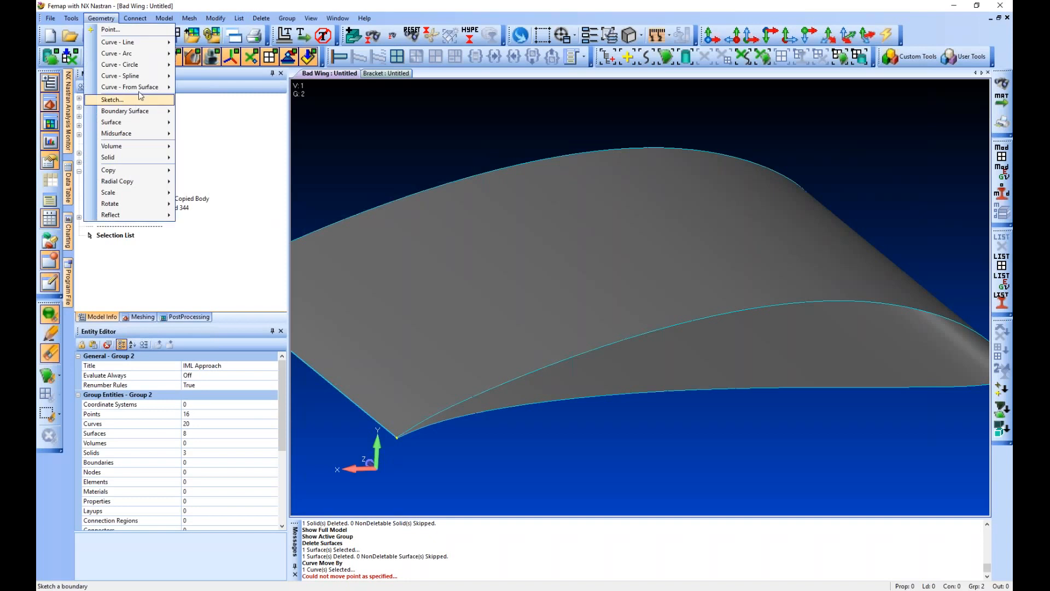
{"action": "mouse_move", "coordinate": [140, 87]}
{"action": "left_click", "coordinate": [202, 146]}
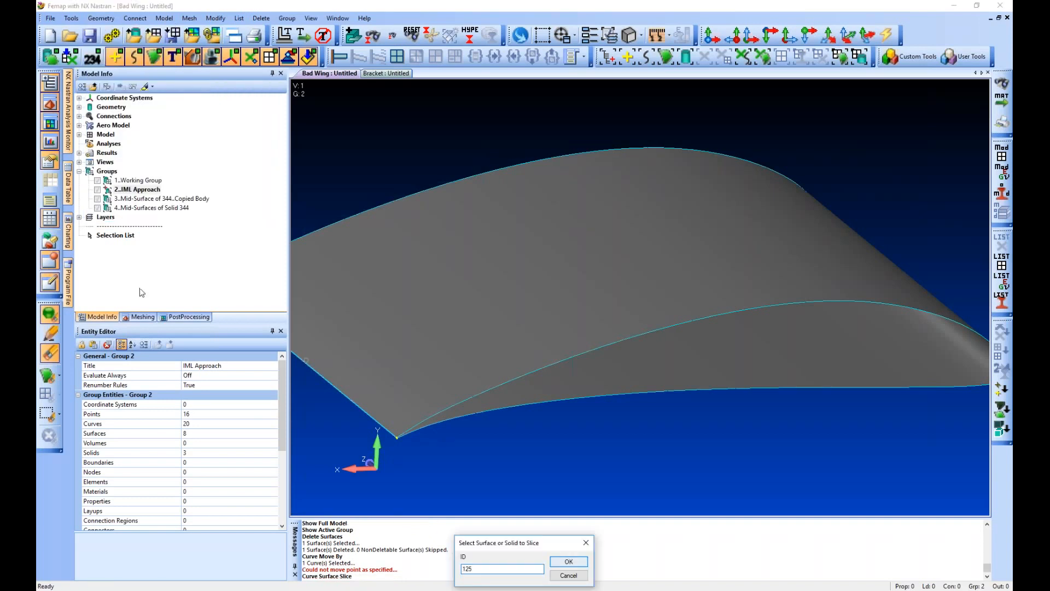
{"action": "key", "text": "Return"}
{"action": "right_click", "coordinate": [131, 203]}
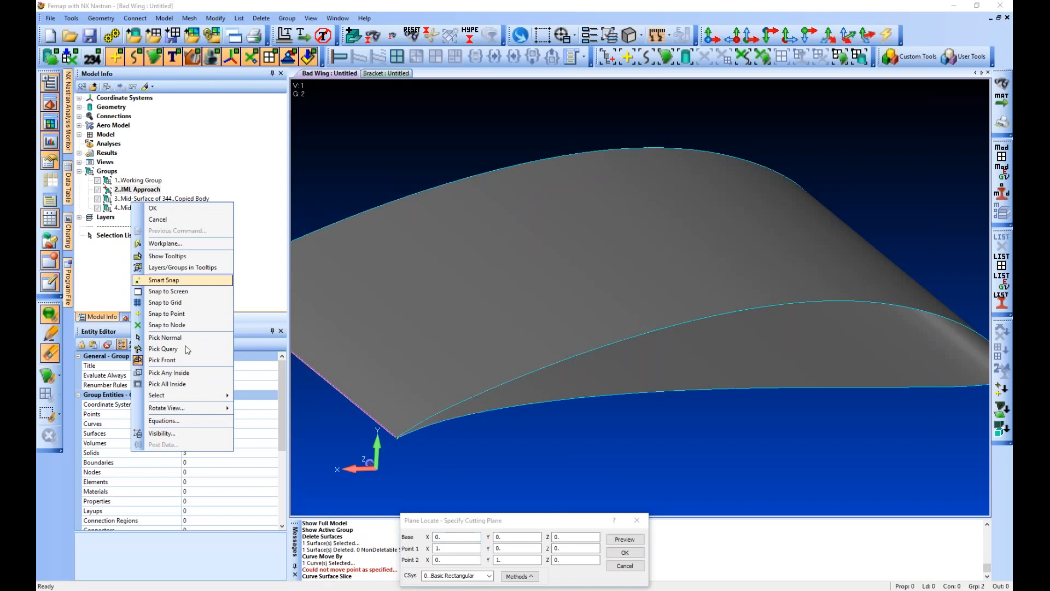
{"action": "left_click", "coordinate": [112, 210]}
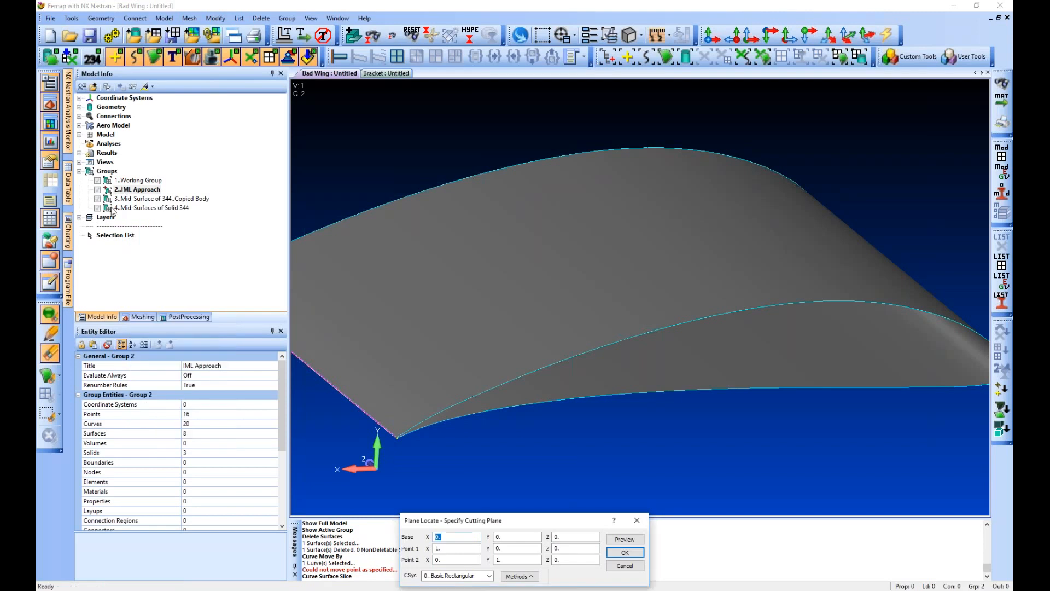
{"action": "right_click", "coordinate": [112, 211]}
{"action": "left_click", "coordinate": [633, 520]}
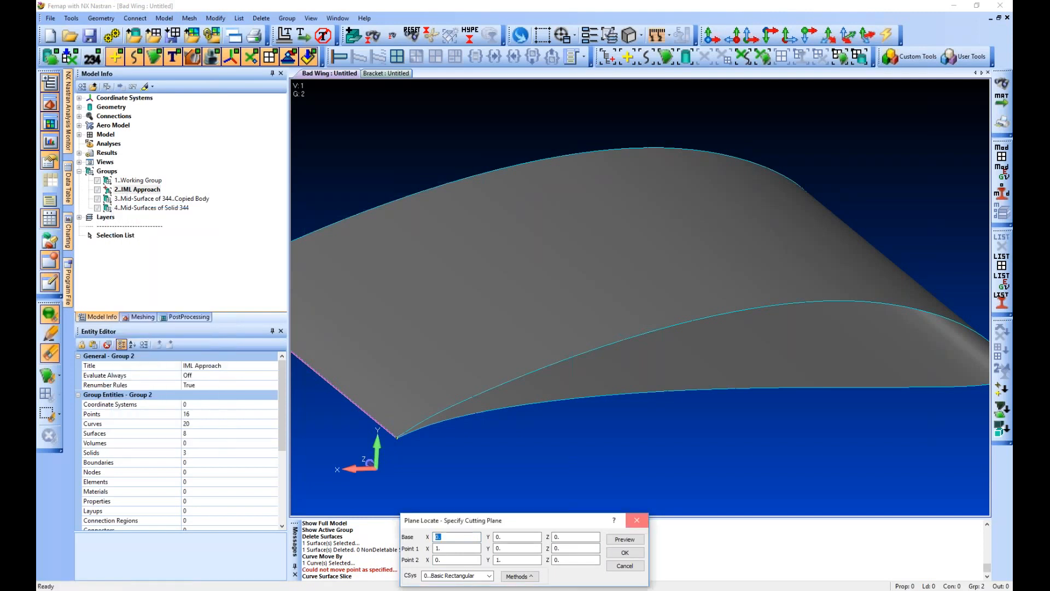
{"action": "left_click", "coordinate": [633, 520]}
Show the full model instead of only the IML Approach group
{"action": "right_click", "coordinate": [146, 199]}
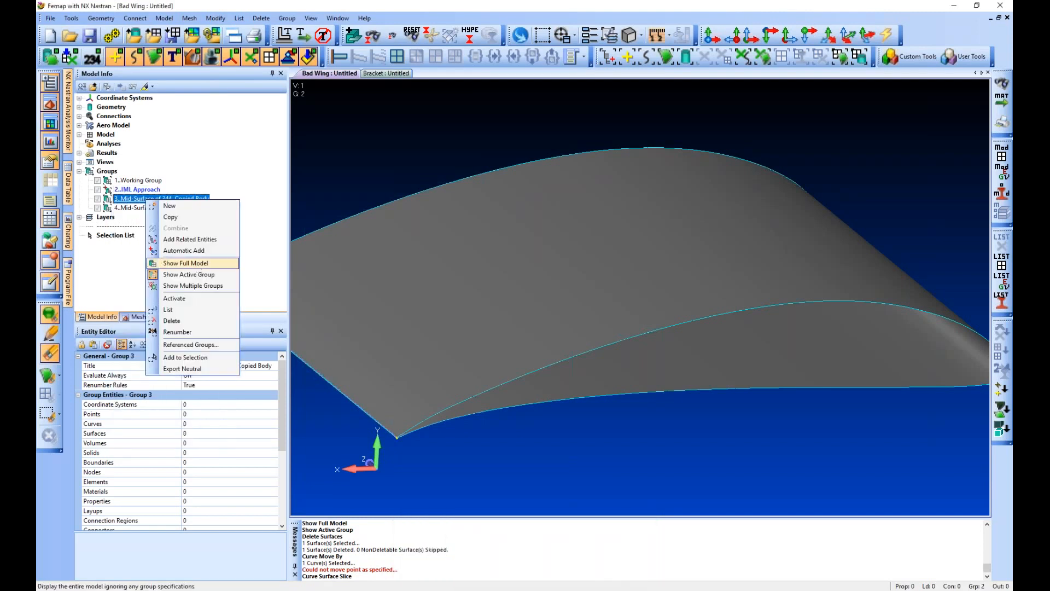
{"action": "left_click", "coordinate": [197, 264]}
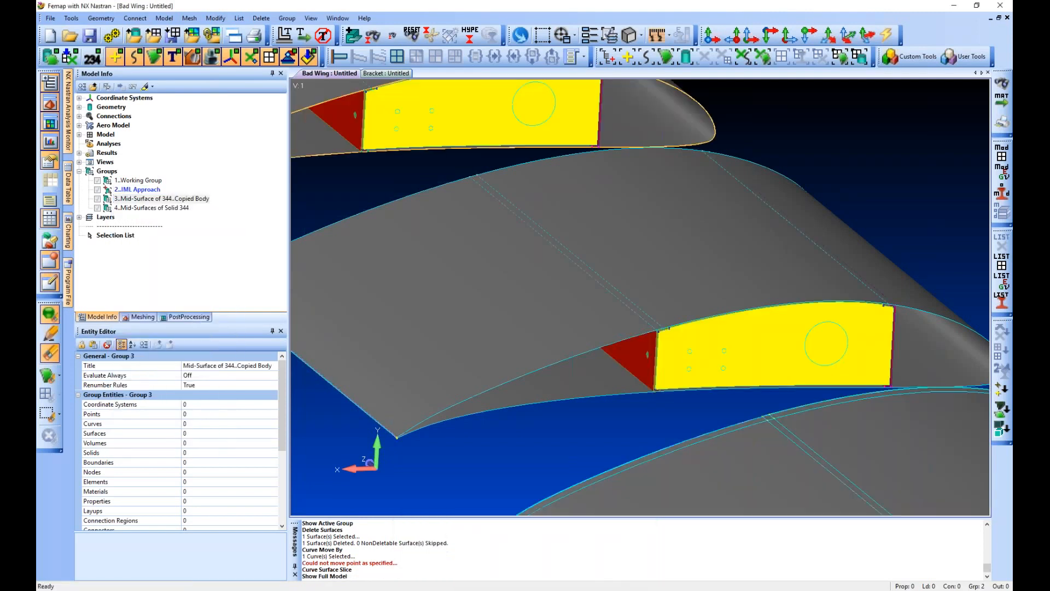
{"action": "left_click", "coordinate": [261, 19]}
{"action": "mouse_move", "coordinate": [280, 52]}
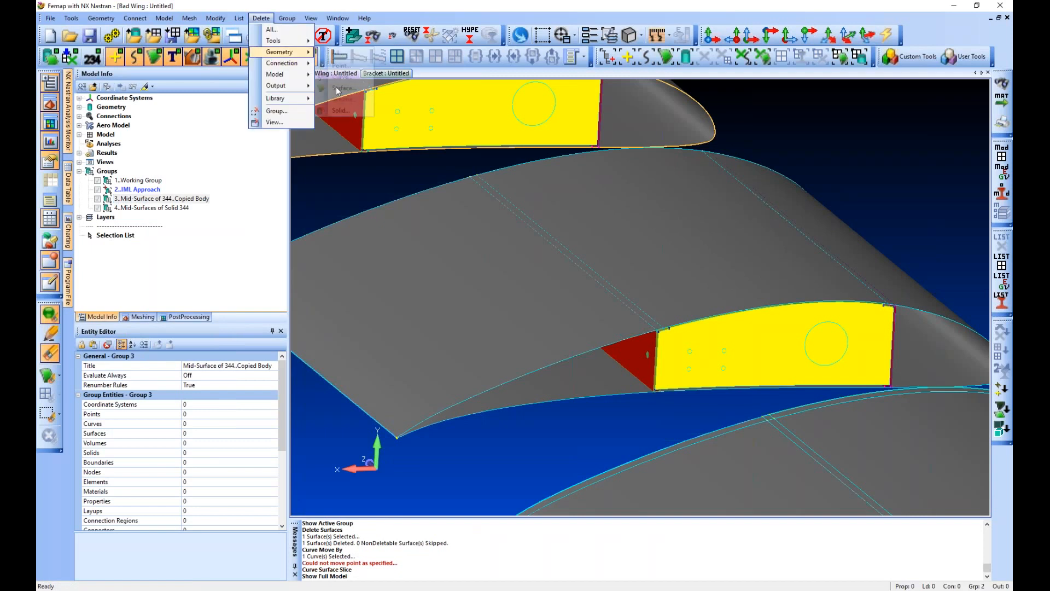
{"action": "left_click", "coordinate": [344, 88]}
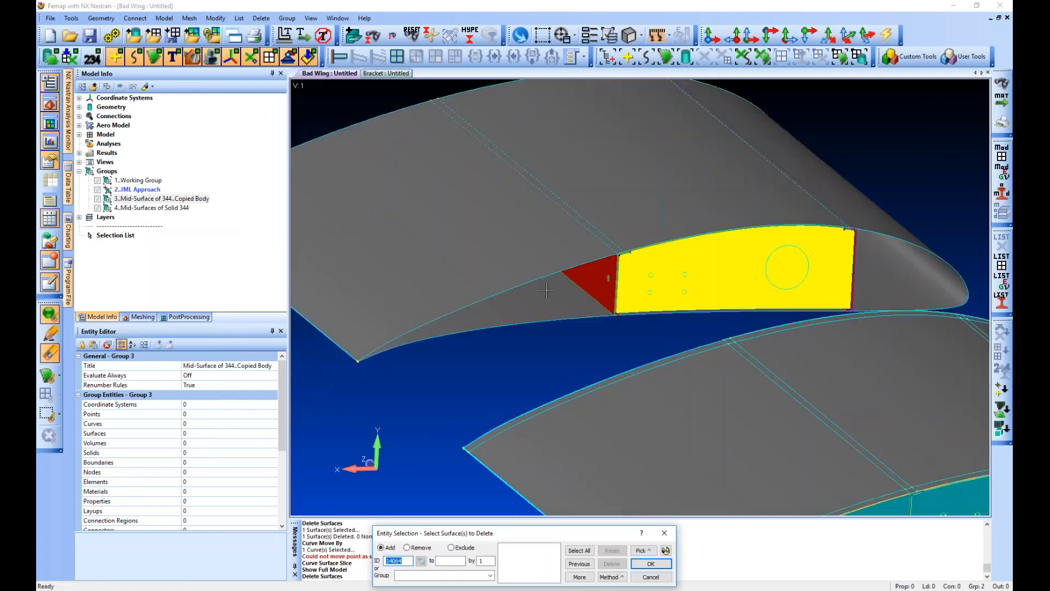
{"action": "scroll", "coordinate": [546, 290], "scroll_direction": "up", "scroll_amount": 3}
{"action": "left_click", "coordinate": [569, 318]}
{"action": "key", "text": "Return"}
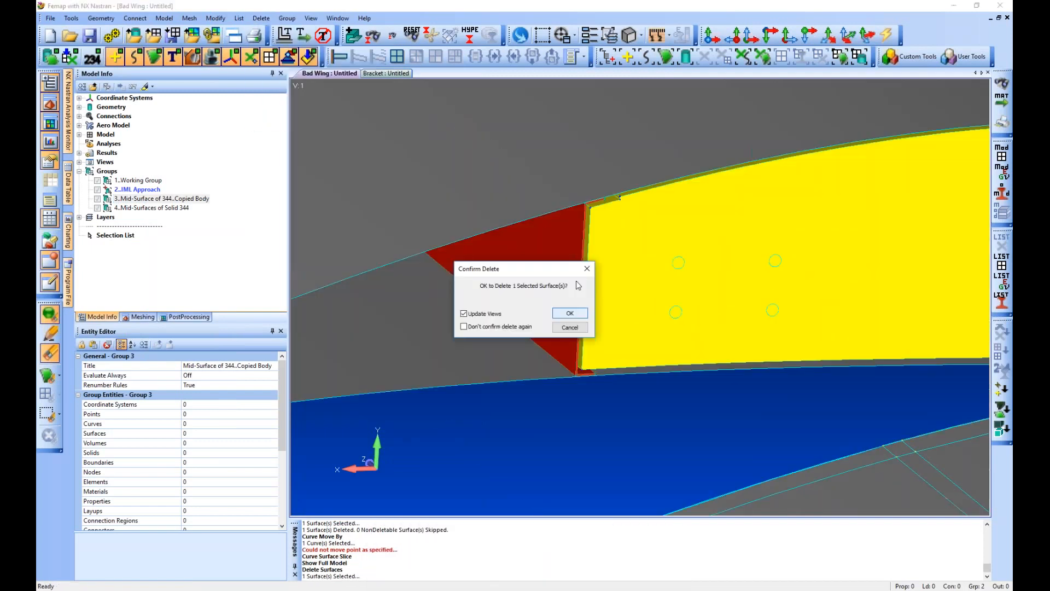
{"action": "key", "text": "Escape"}
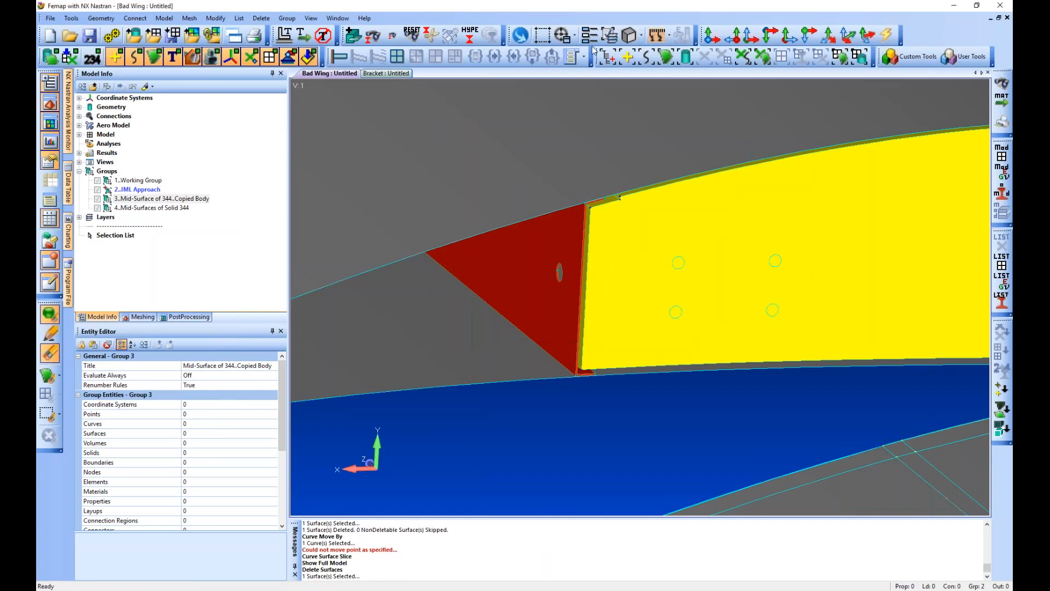
Add the red spar surface inside the skin to the IML Approach group and display only that group
{"action": "left_click", "coordinate": [287, 18]}
{"action": "mouse_move", "coordinate": [314, 112]}
{"action": "left_click", "coordinate": [397, 114]}
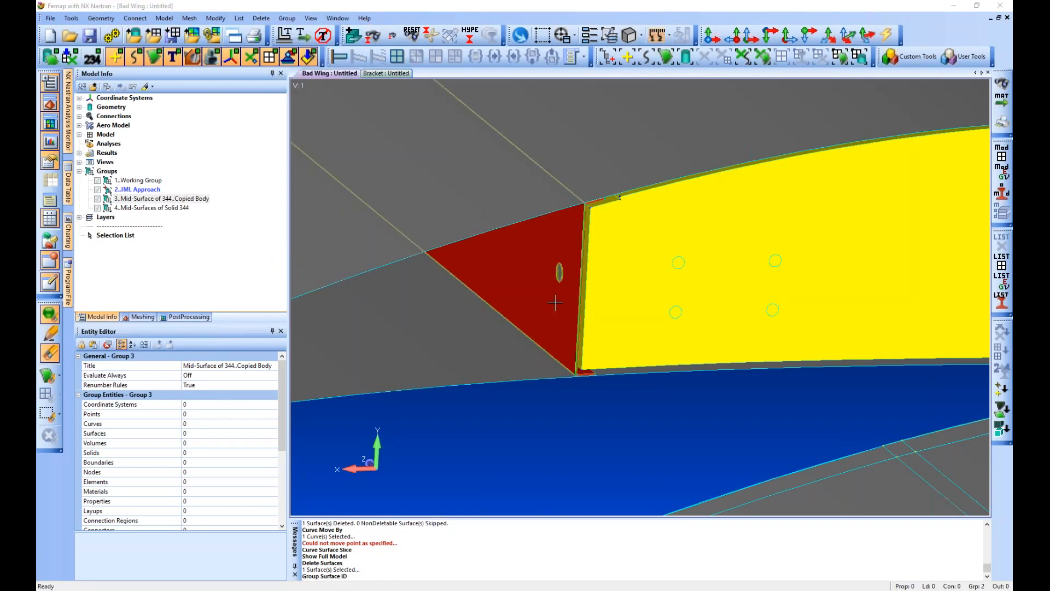
{"action": "key", "text": "Return"}
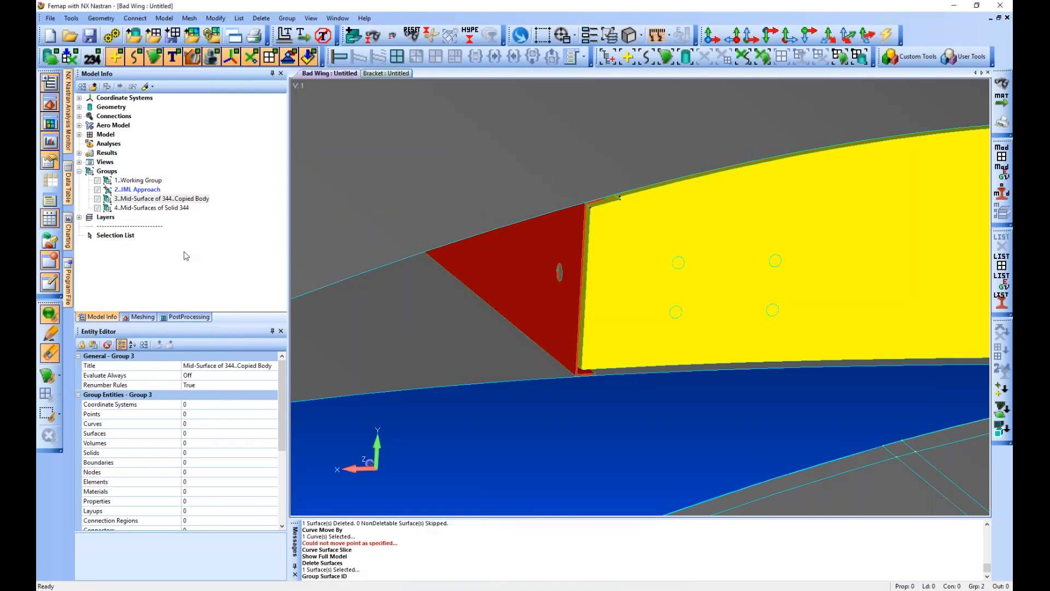
{"action": "right_click", "coordinate": [151, 189]}
{"action": "left_click", "coordinate": [192, 257]}
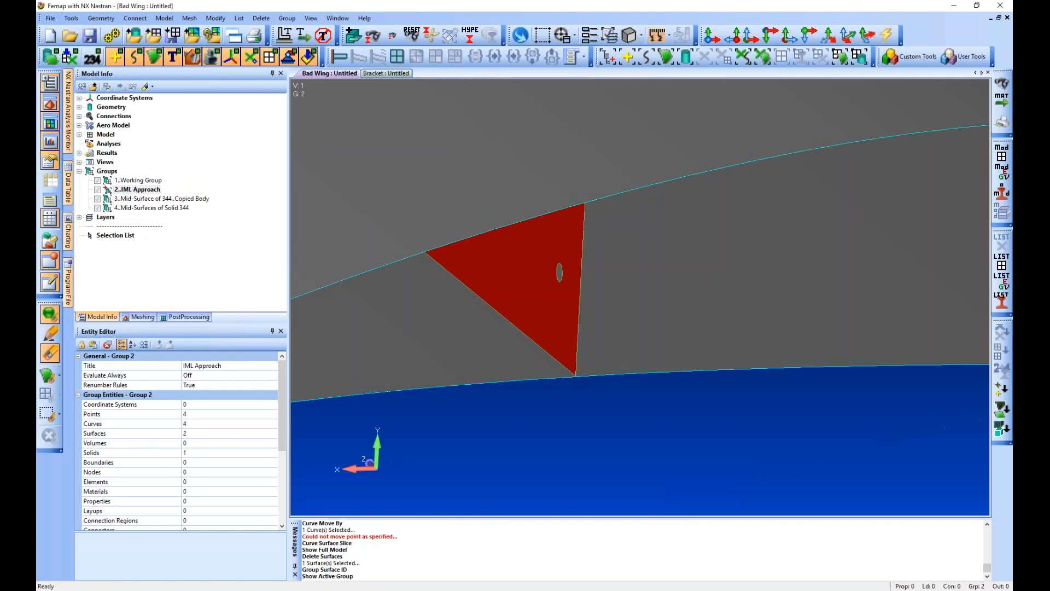
{"action": "left_click", "coordinate": [101, 18]}
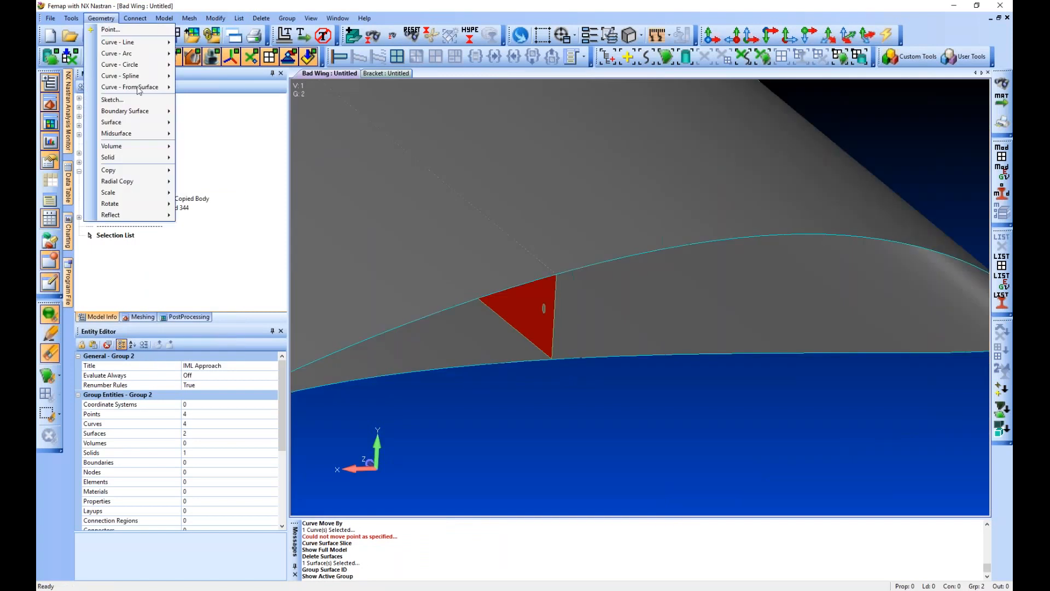
{"action": "mouse_move", "coordinate": [132, 87]}
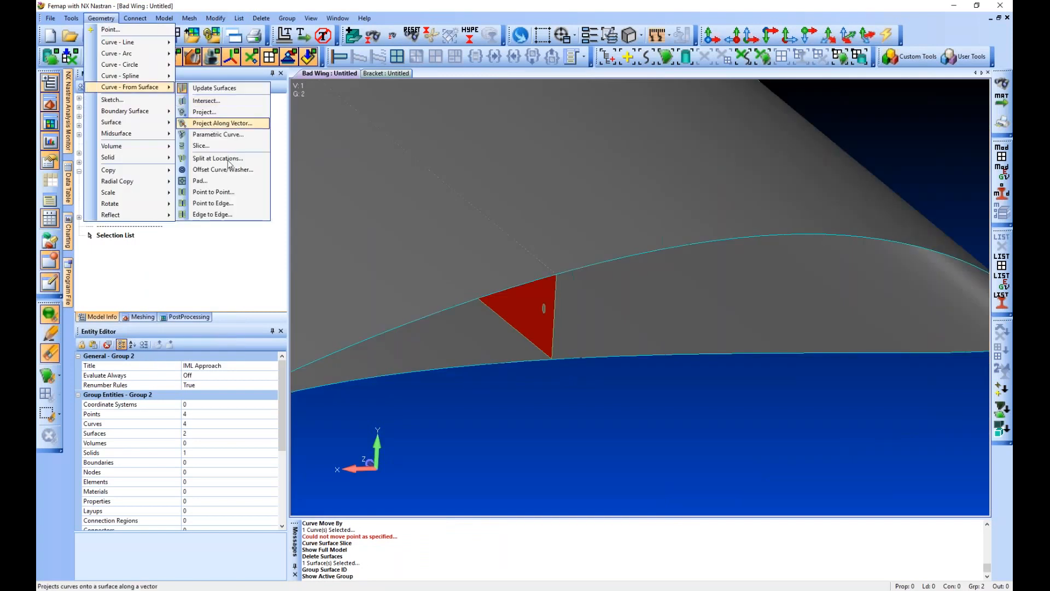
{"action": "left_click", "coordinate": [201, 146]}
{"action": "type", "text": "125"}
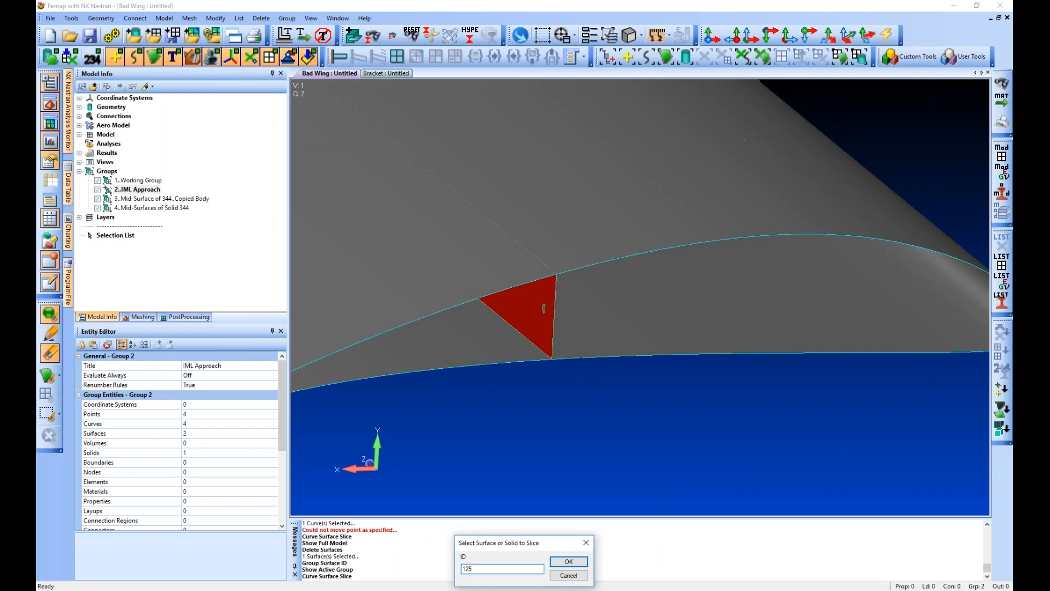
{"action": "key", "text": "Return"}
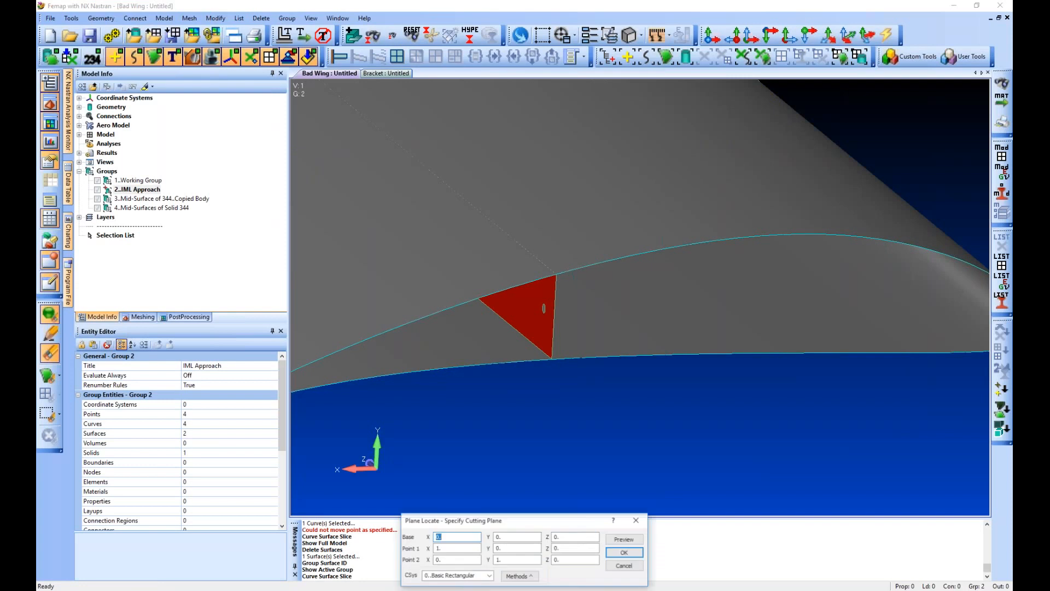
{"action": "right_click", "coordinate": [545, 383]}
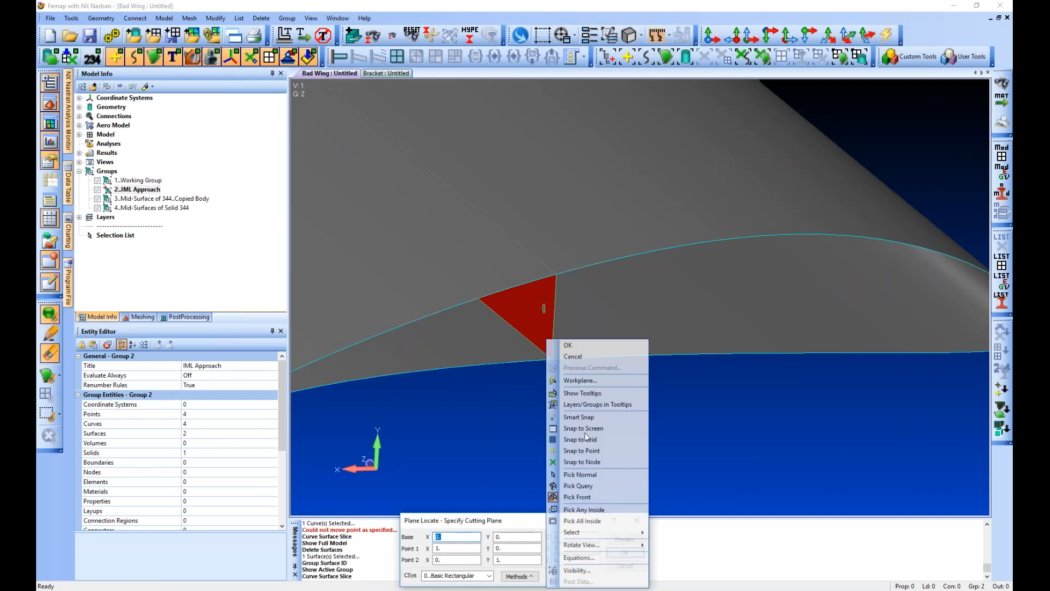
{"action": "left_click", "coordinate": [585, 425]}
{"action": "key", "text": "Return"}
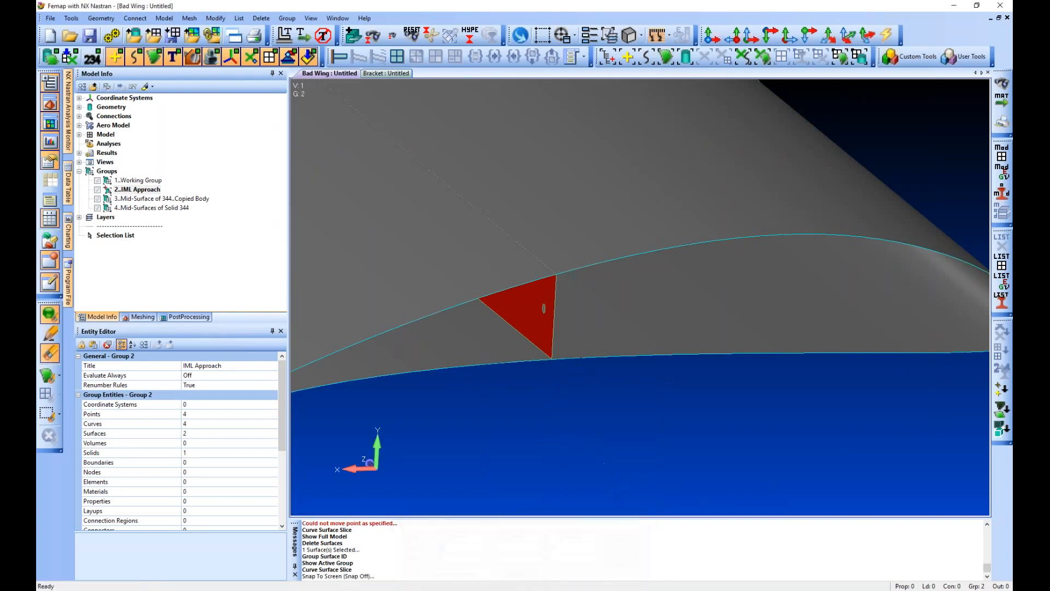
Add the related entities to the IML Approach group
{"action": "right_click", "coordinate": [122, 188]}
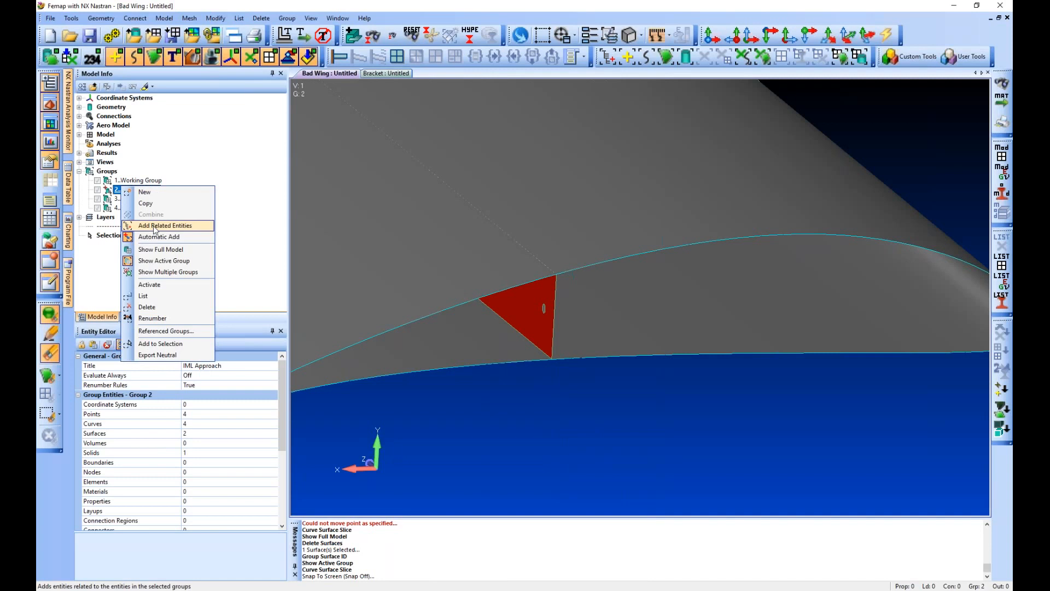
{"action": "left_click", "coordinate": [164, 225]}
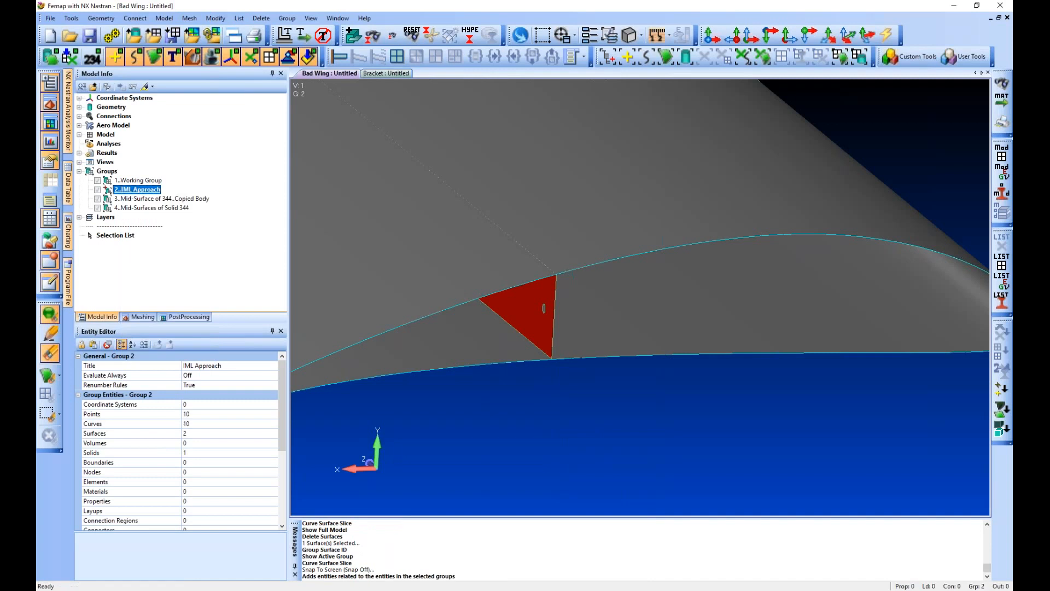
Slice the wing skin with a cutting plane through the corner points of the red spar surface
{"action": "left_click", "coordinate": [101, 18]}
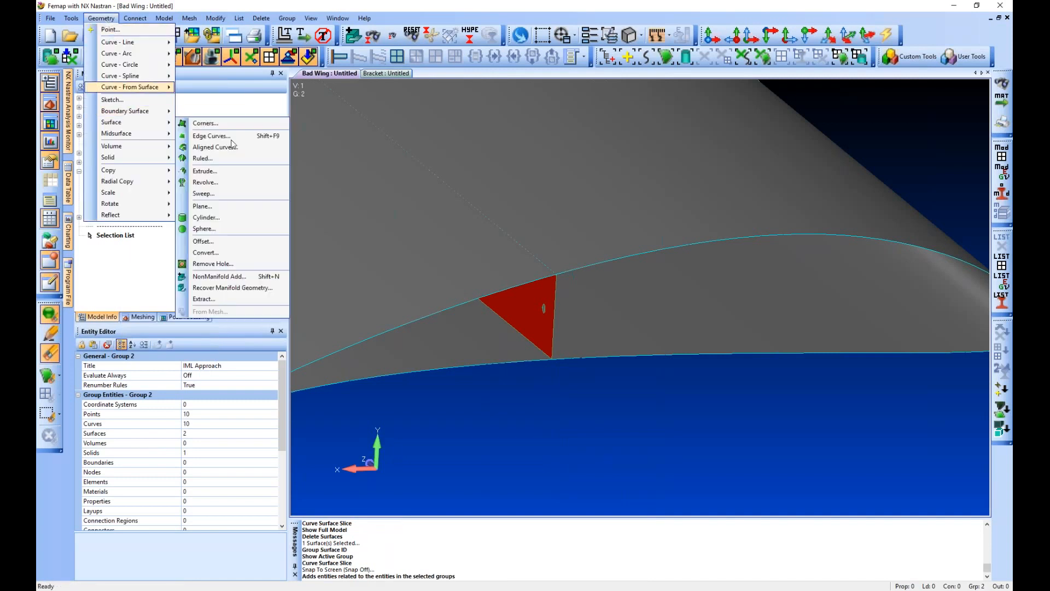
{"action": "mouse_move", "coordinate": [137, 87]}
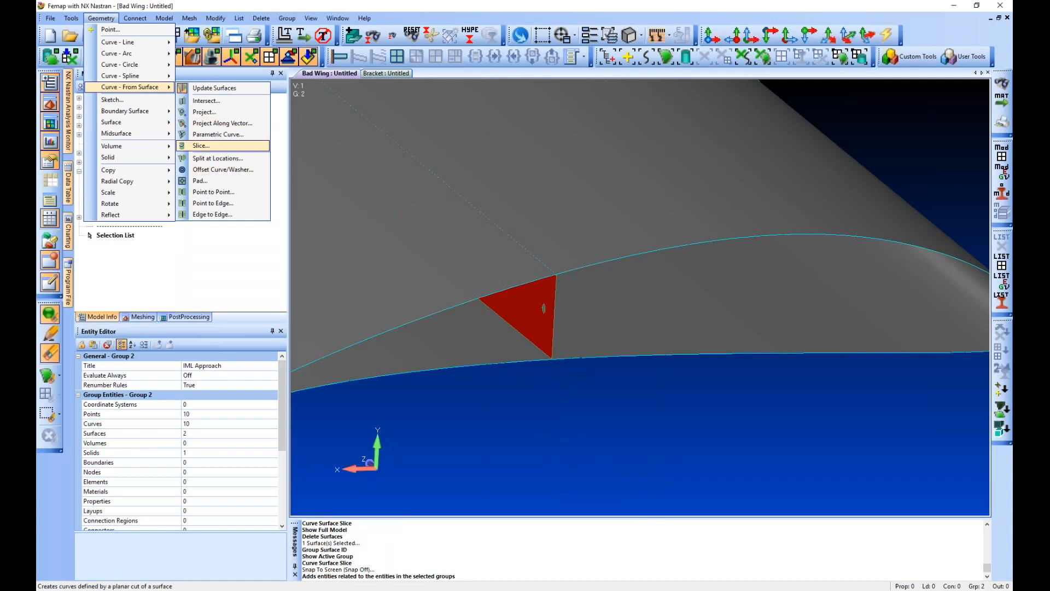
{"action": "left_click", "coordinate": [201, 146]}
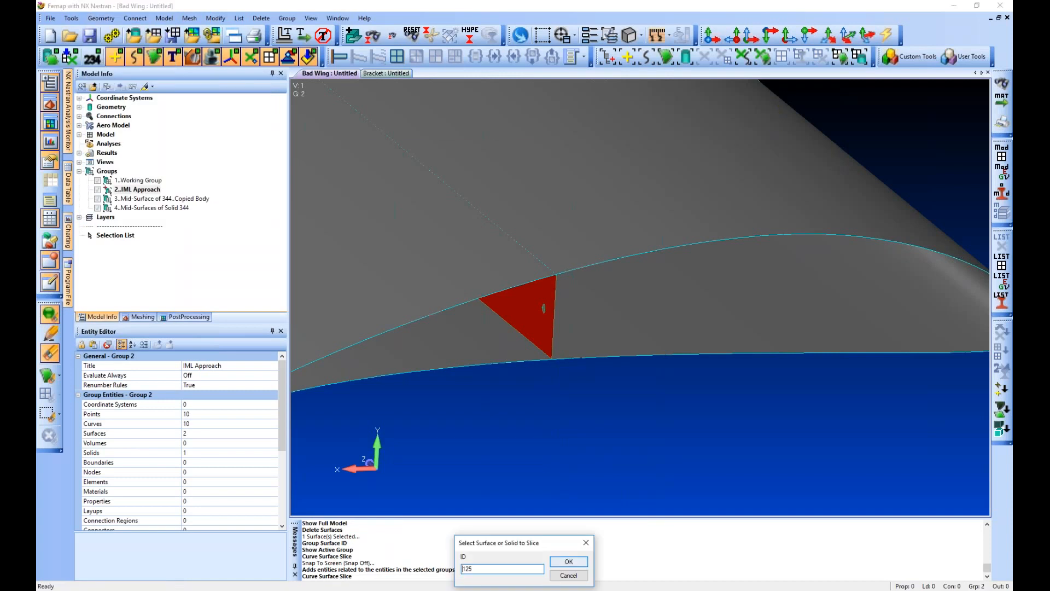
{"action": "key", "text": "Return"}
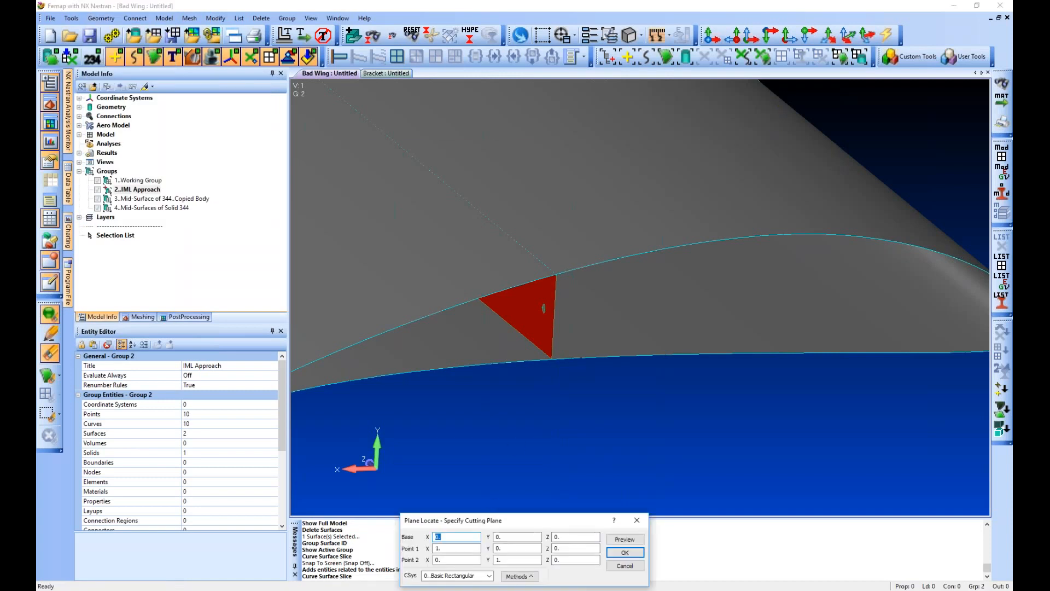
{"action": "right_click", "coordinate": [541, 446]}
{"action": "left_click", "coordinate": [572, 417]}
{"action": "left_click", "coordinate": [556, 275]}
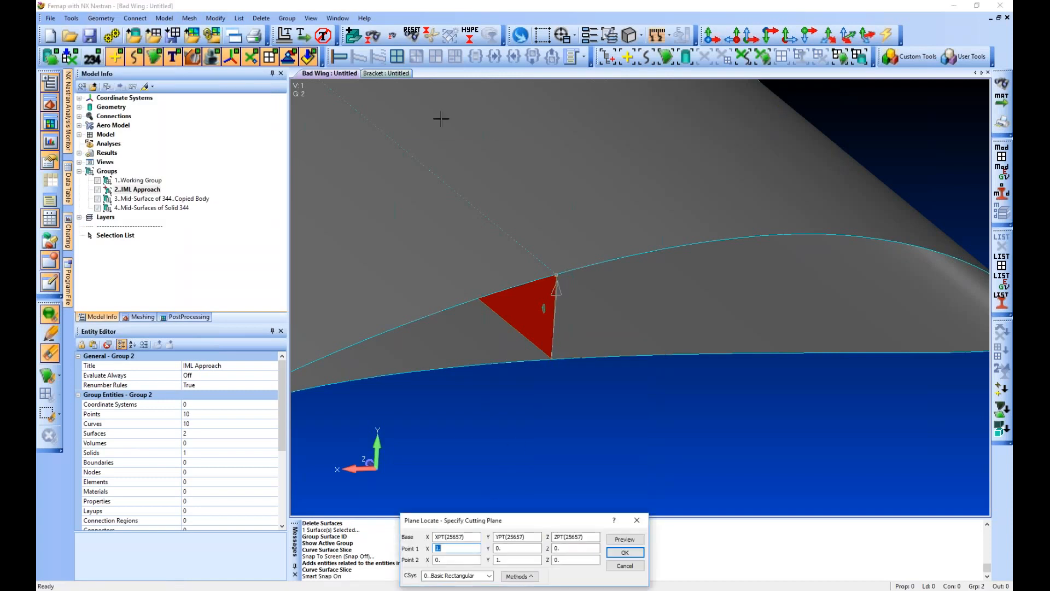
{"action": "scroll", "coordinate": [441, 119], "scroll_direction": "down", "scroll_amount": 5}
{"action": "left_click", "coordinate": [469, 260]}
{"action": "key", "text": "Return"}
Create a point between trailing-edge corner points 667 and 668, at 50% from the first point
{"action": "middle_click_drag", "start_coordinate": [471, 438], "coordinate": [584, 346], "text": "ctrl"}
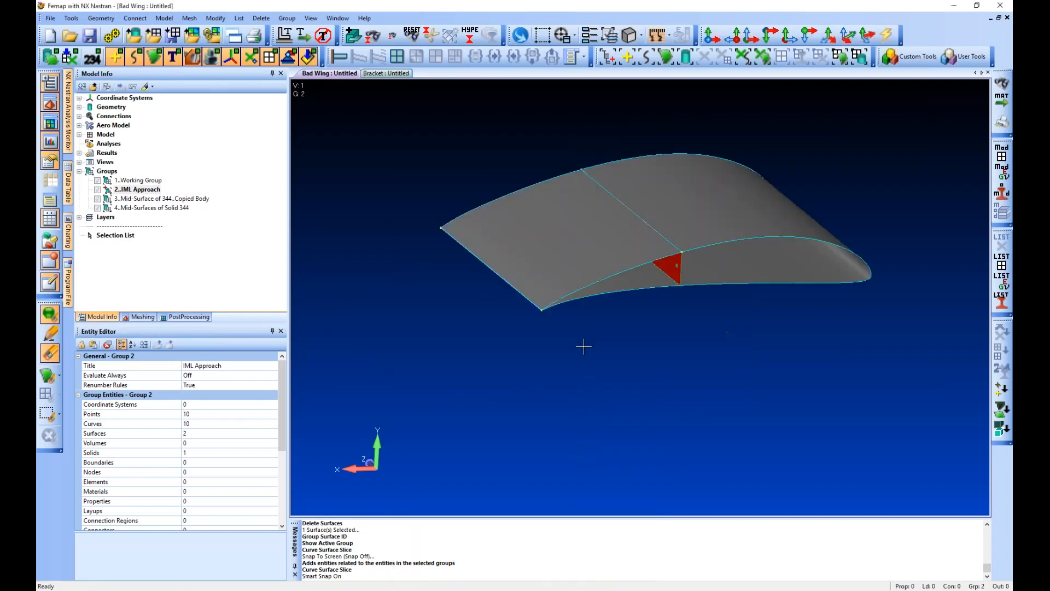
{"action": "scroll", "coordinate": [535, 298], "scroll_direction": "up", "scroll_amount": 5}
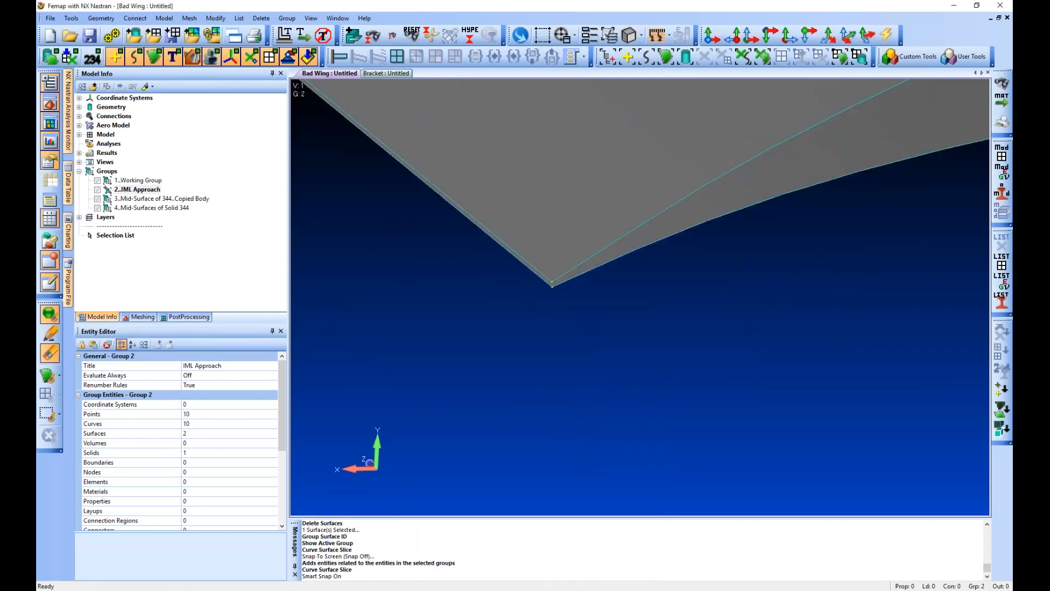
{"action": "left_click", "coordinate": [101, 18]}
{"action": "left_click", "coordinate": [110, 30]}
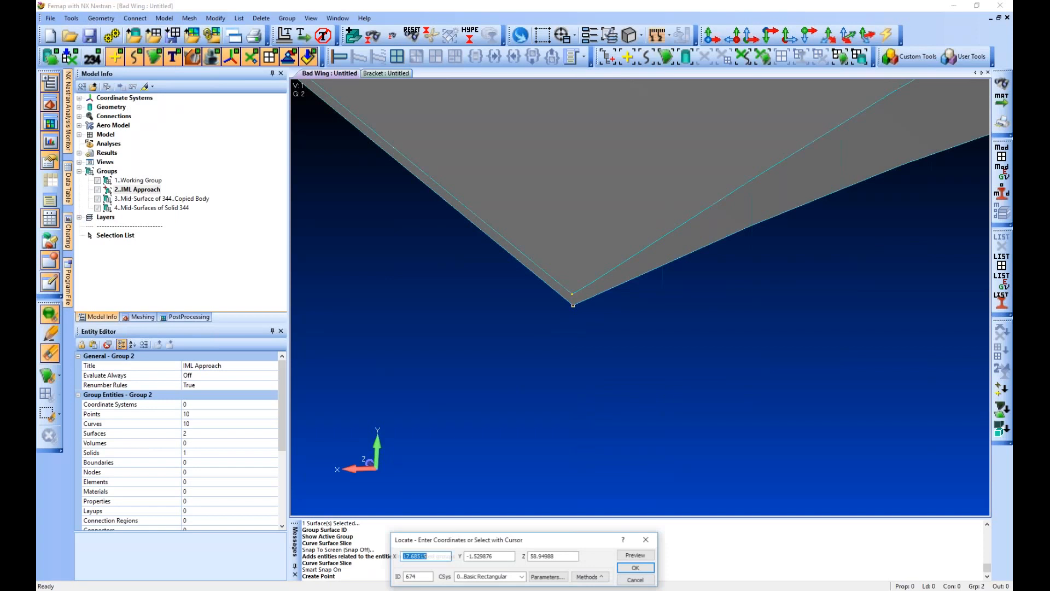
{"action": "left_click", "coordinate": [589, 576]}
{"action": "left_click", "coordinate": [628, 388]}
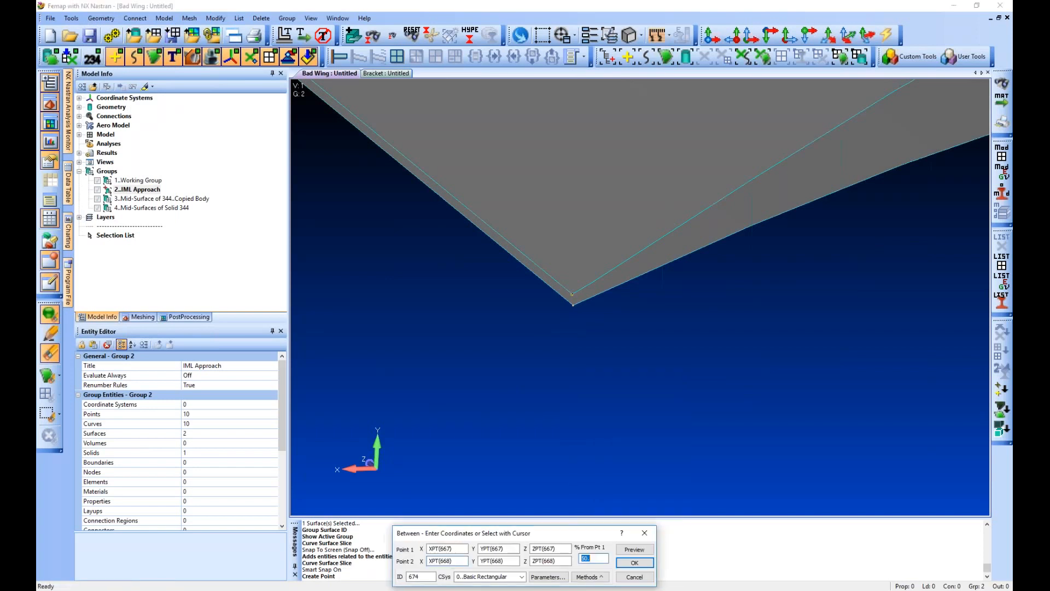
{"action": "key", "text": "Return"}
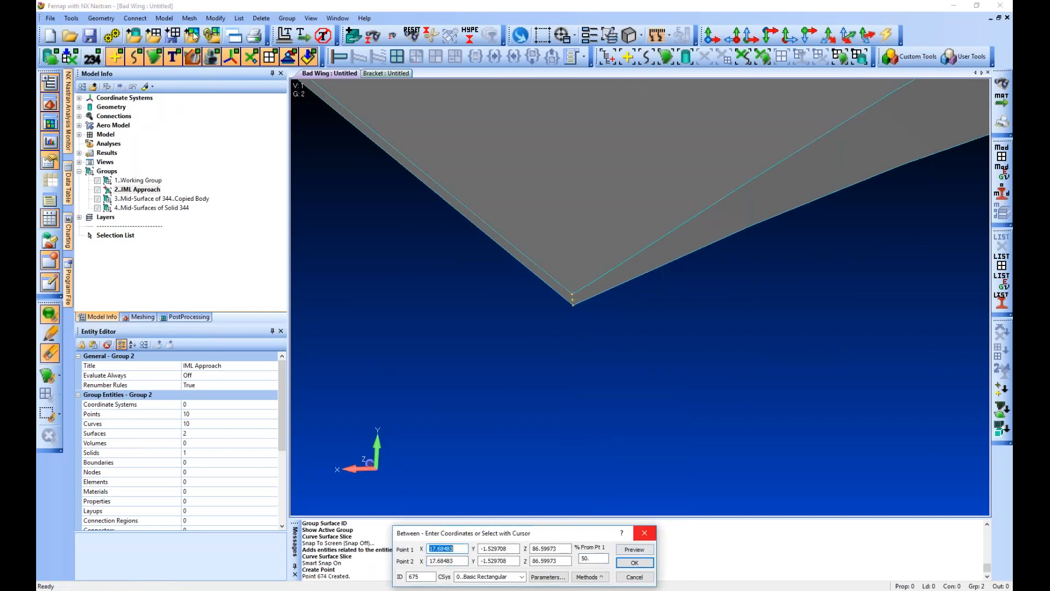
{"action": "key", "text": "Escape"}
Move trailing-edge curve 693 along the vector from corner point 668 to midpoint 674
{"action": "left_click", "coordinate": [215, 19]}
{"action": "mouse_move", "coordinate": [215, 18]}
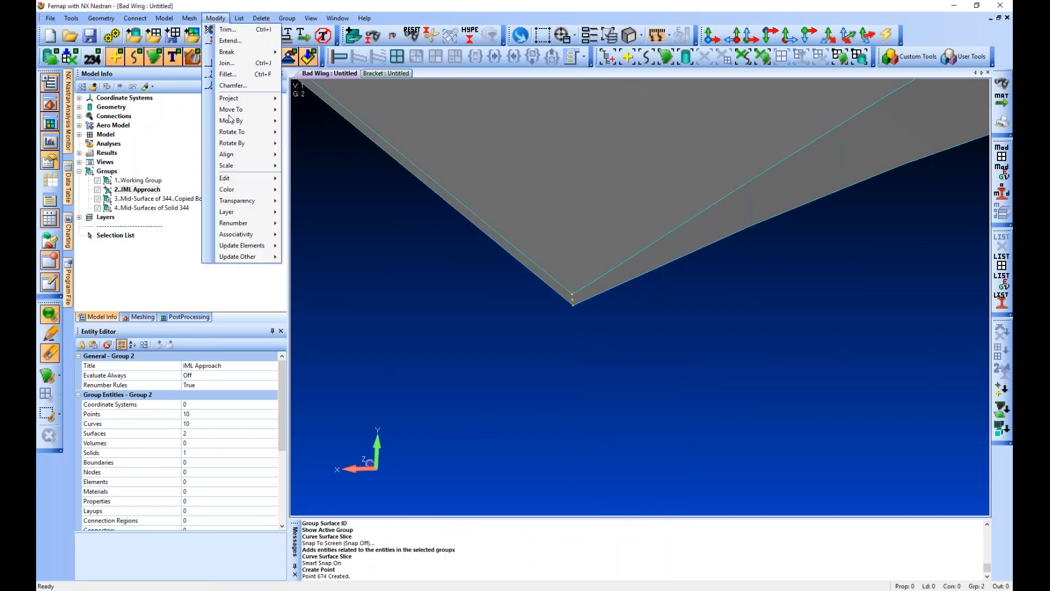
{"action": "mouse_move", "coordinate": [268, 120]}
{"action": "left_click", "coordinate": [311, 122]}
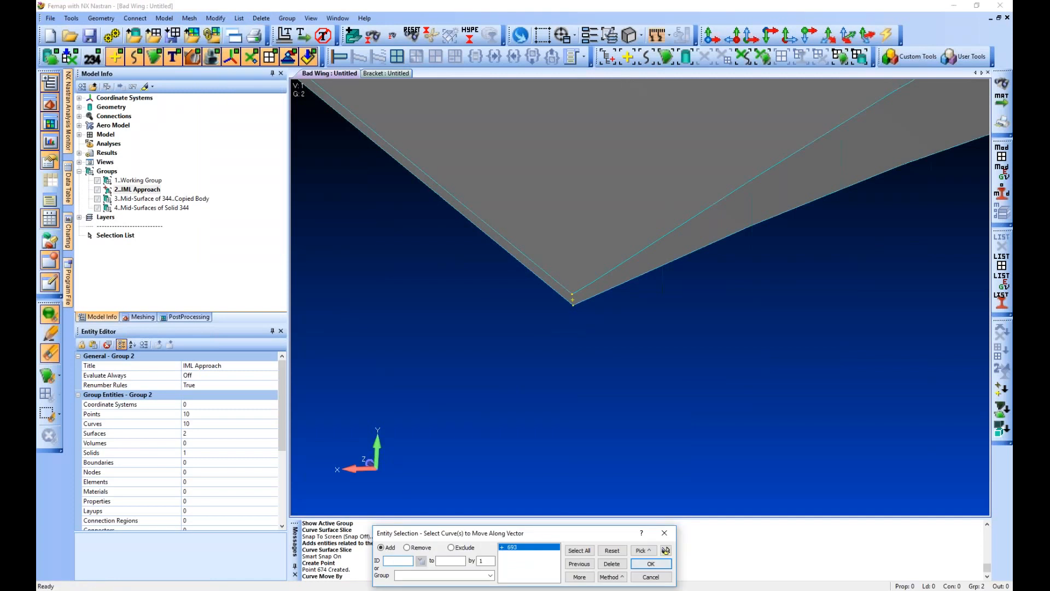
{"action": "key", "text": "Return"}
{"action": "left_click", "coordinate": [572, 295]}
{"action": "left_click", "coordinate": [572, 300]}
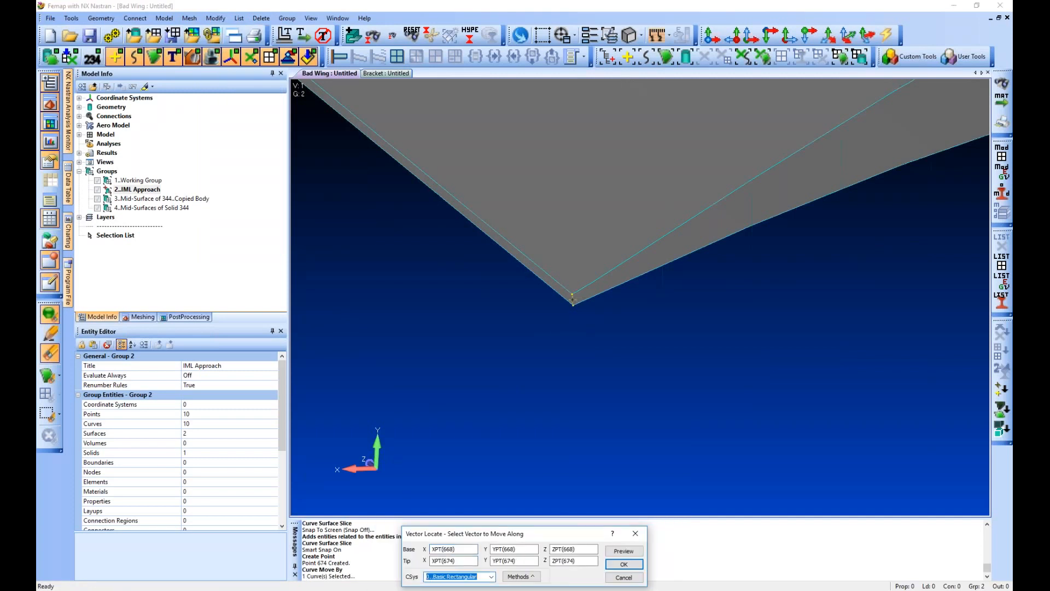
Examine the trailing edge and the slice line at the spar across the wing skin
{"action": "scroll", "coordinate": [655, 258], "scroll_direction": "down", "scroll_amount": 4}
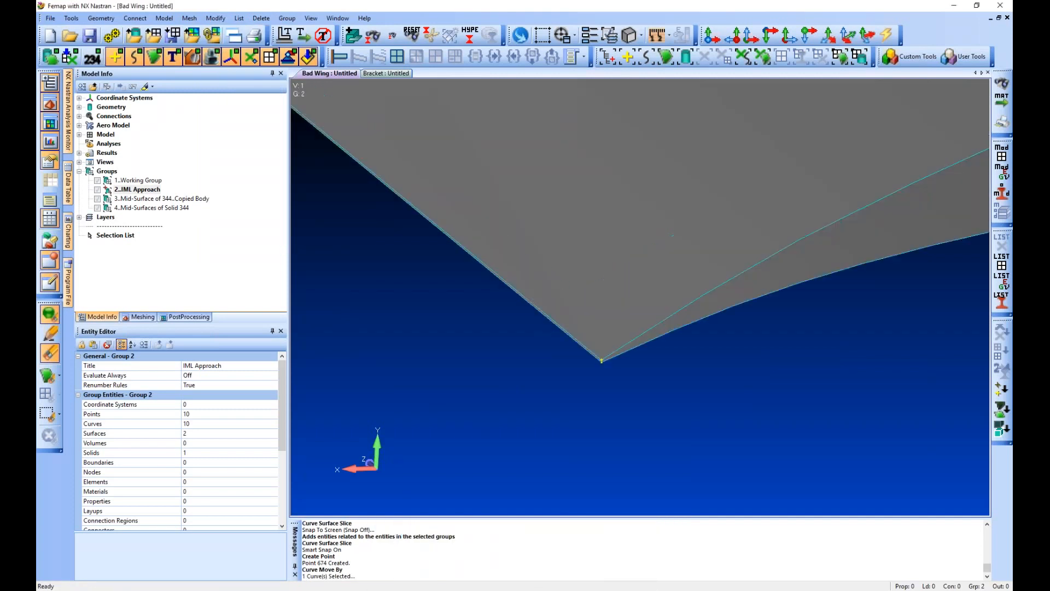
{"action": "scroll", "coordinate": [581, 325], "scroll_direction": "down", "scroll_amount": 4}
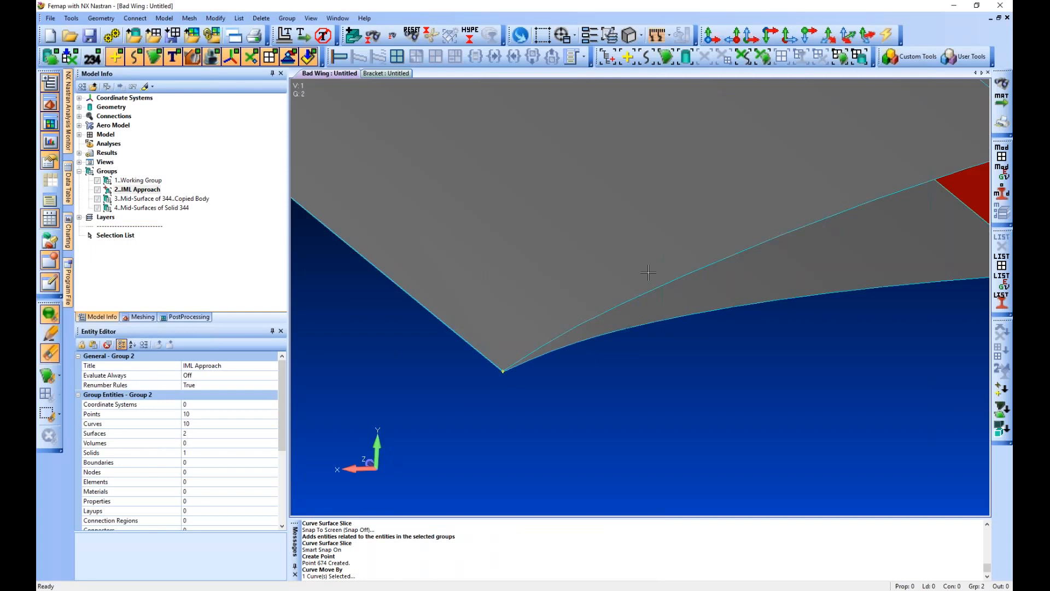
{"action": "scroll", "coordinate": [648, 272], "scroll_direction": "down", "scroll_amount": 5}
{"action": "middle_click_drag", "start_coordinate": [573, 266], "coordinate": [507, 240]}
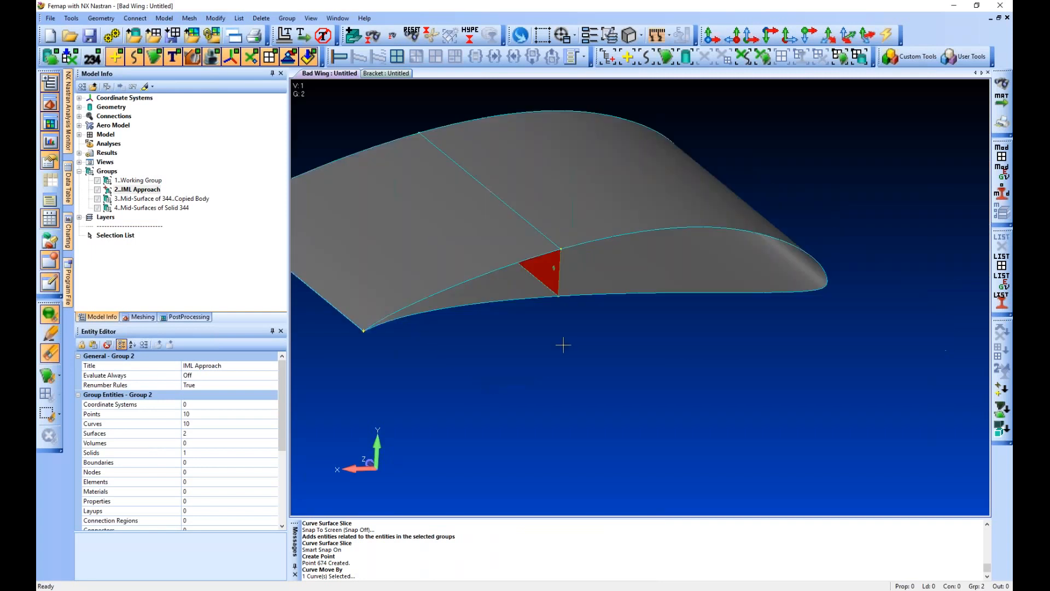
{"action": "scroll", "coordinate": [494, 127], "scroll_direction": "down", "scroll_amount": 4}
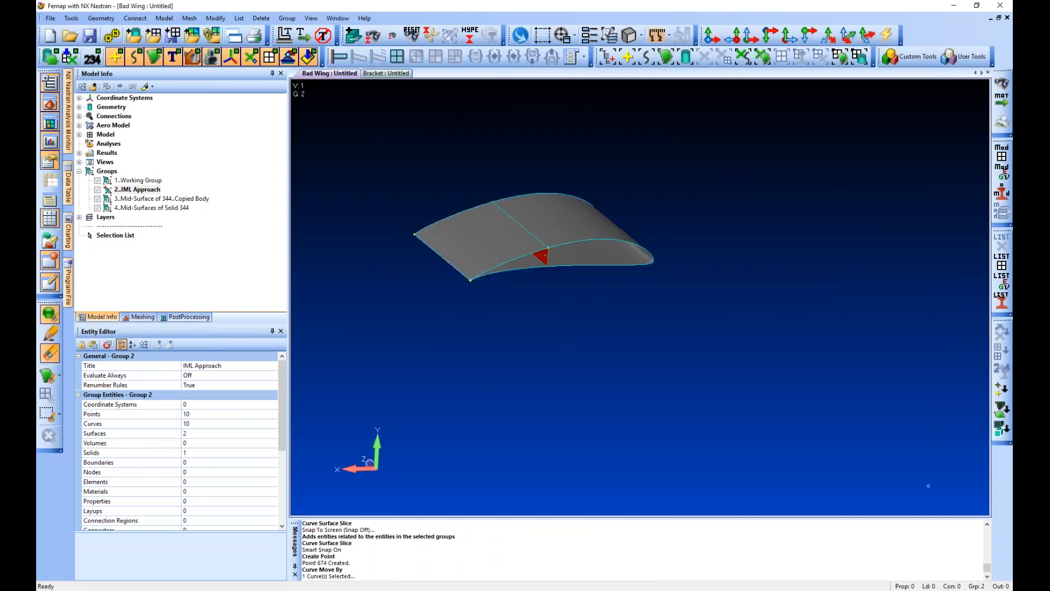
{"action": "middle_click_drag", "start_coordinate": [928, 485], "coordinate": [946, 484]}
{"action": "scroll", "coordinate": [552, 332], "scroll_direction": "up", "scroll_amount": 4}
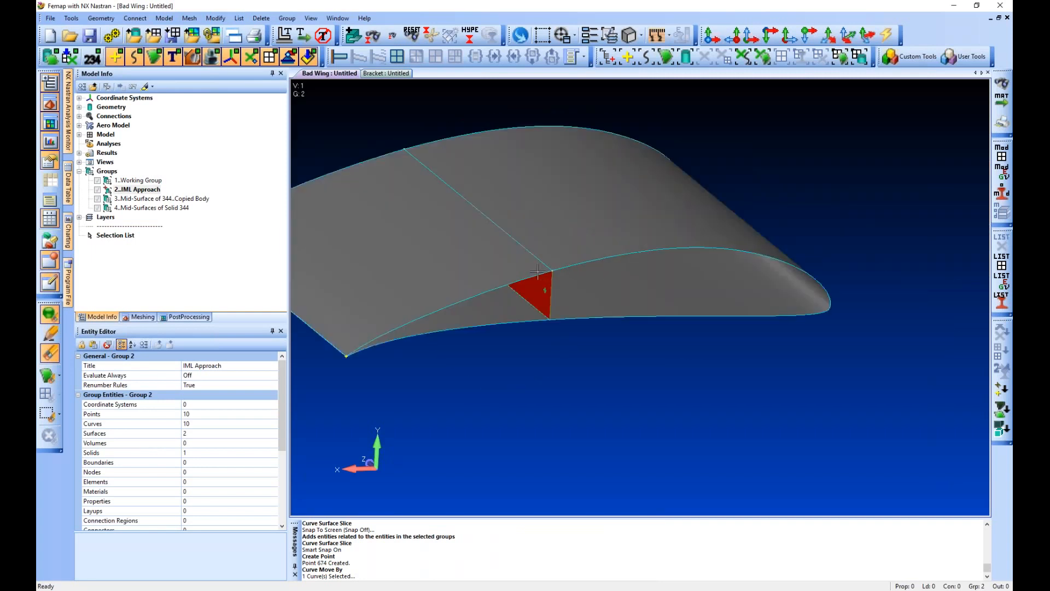
{"action": "scroll", "coordinate": [552, 332], "scroll_direction": "up", "scroll_amount": 1}
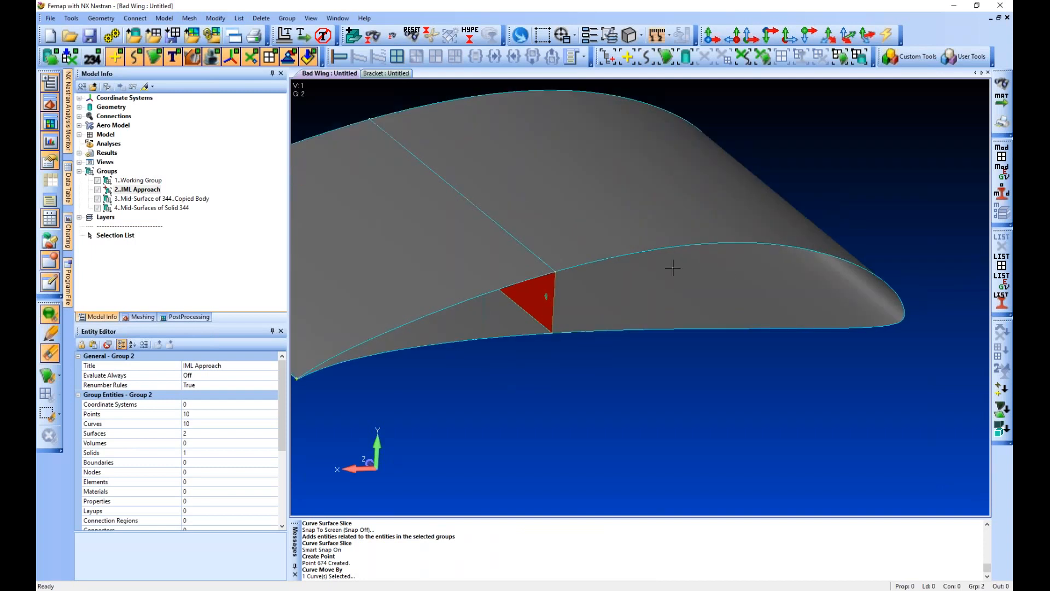
{"action": "middle_click_drag", "start_coordinate": [496, 274], "coordinate": [673, 267], "text": "ctrl"}
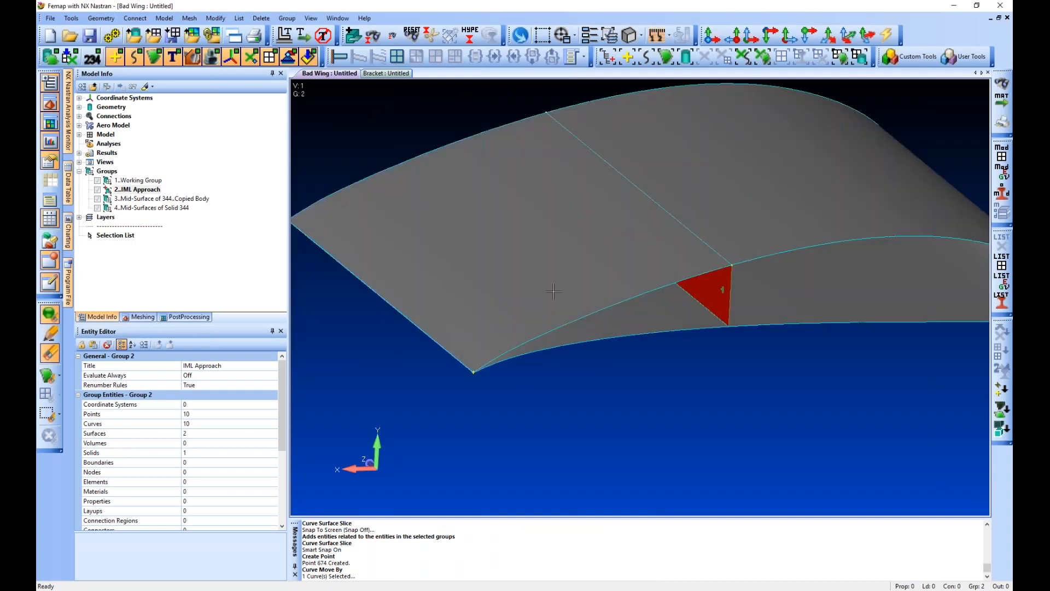
{"action": "middle_click_drag", "start_coordinate": [552, 291], "coordinate": [370, 86]}
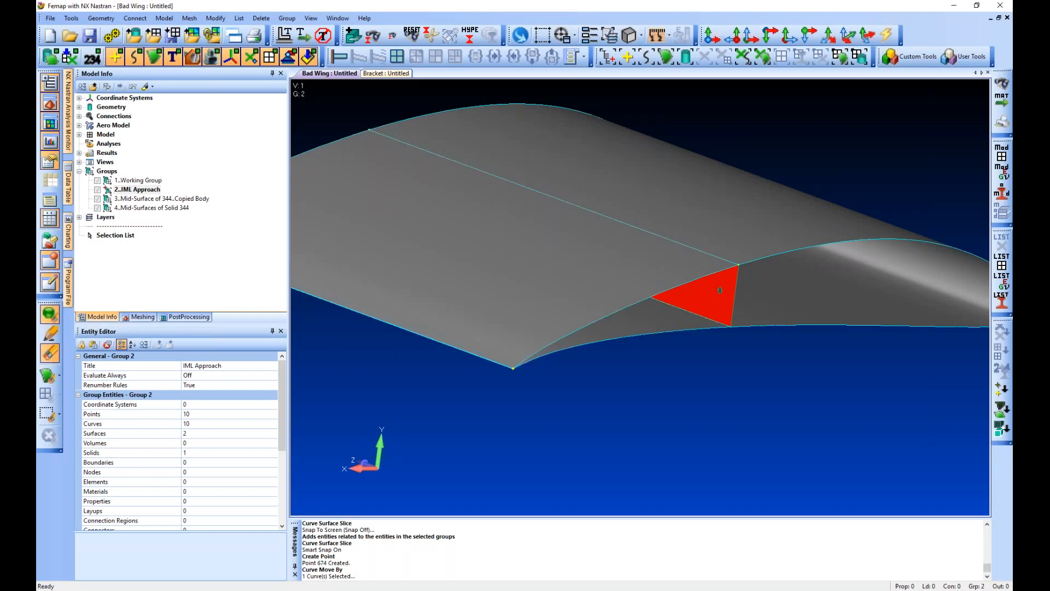
Switch to the Bracket model and inspect how the green mesh is positioned relative to the solid bracket
{"action": "left_click", "coordinate": [386, 72]}
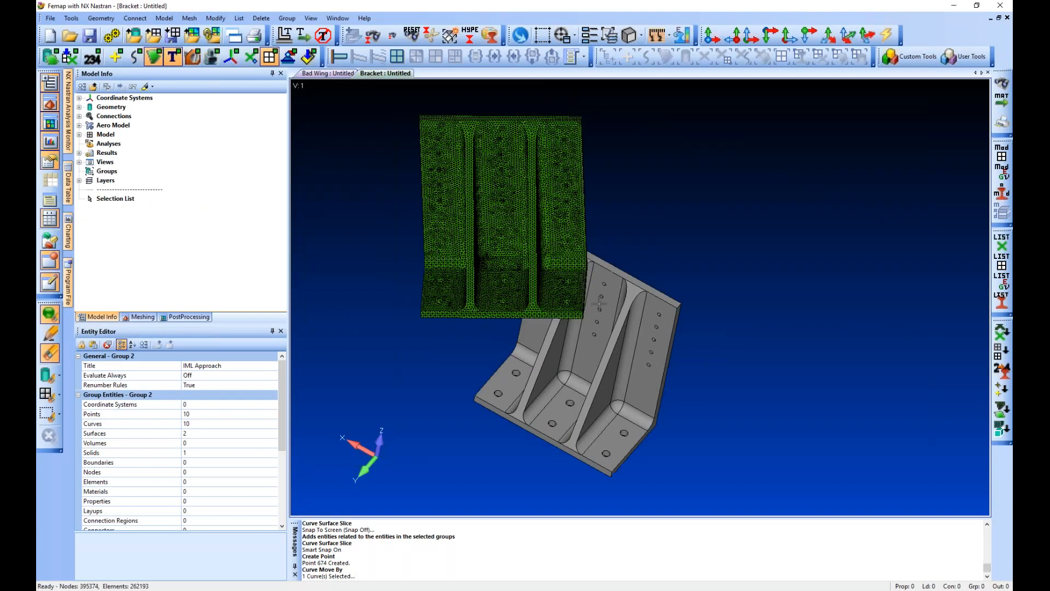
{"action": "middle_click_drag", "start_coordinate": [554, 347], "coordinate": [622, 377]}
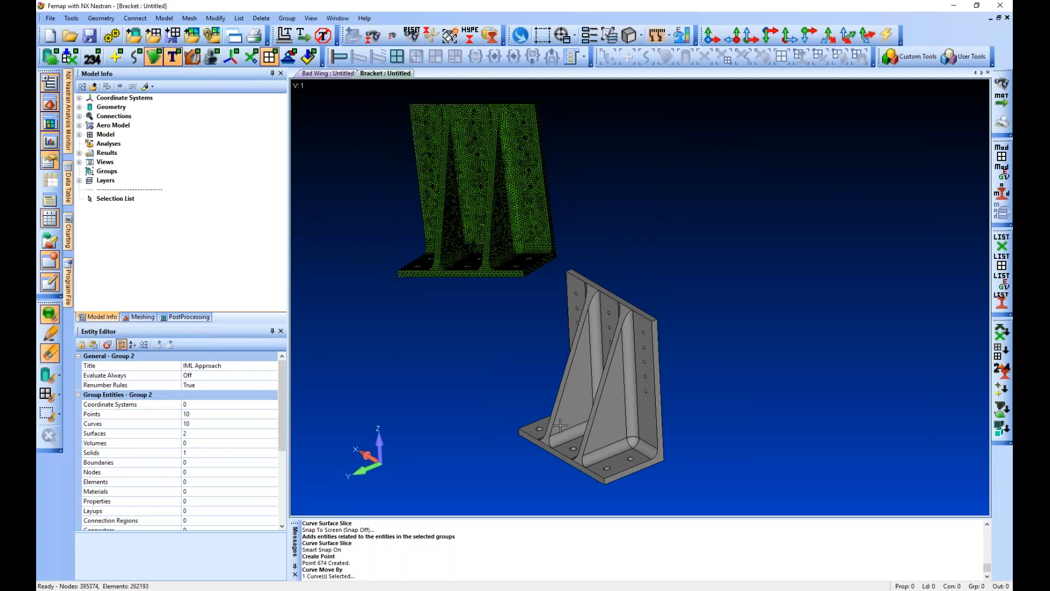
{"action": "scroll", "coordinate": [560, 424], "scroll_direction": "up", "scroll_amount": 2}
{"action": "middle_click_drag", "start_coordinate": [523, 206], "coordinate": [587, 317], "text": "ctrl"}
{"action": "scroll", "coordinate": [601, 328], "scroll_direction": "down", "scroll_amount": 2}
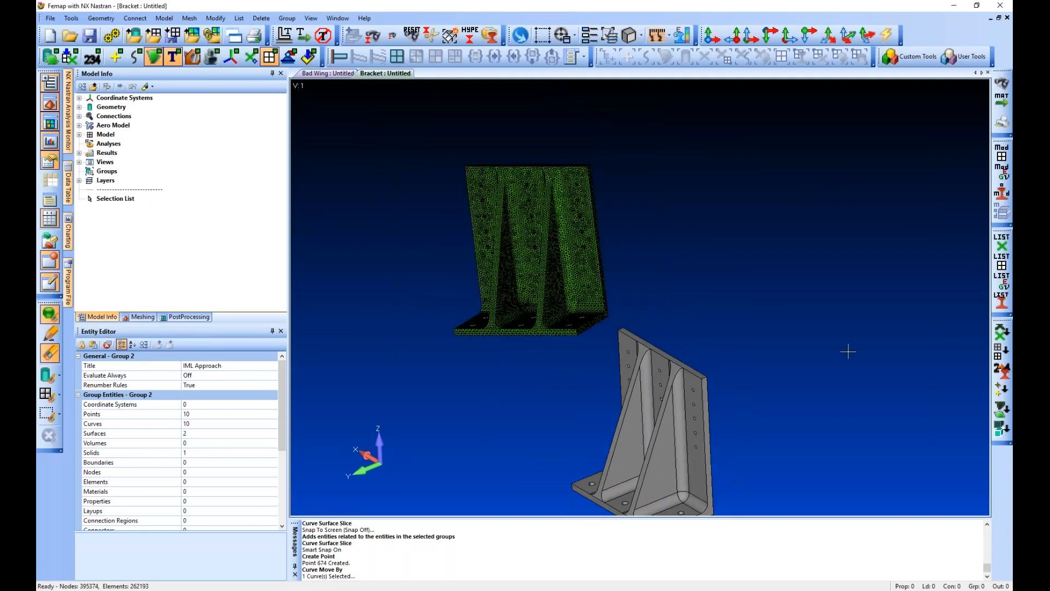
{"action": "middle_click_drag", "start_coordinate": [662, 389], "coordinate": [646, 345]}
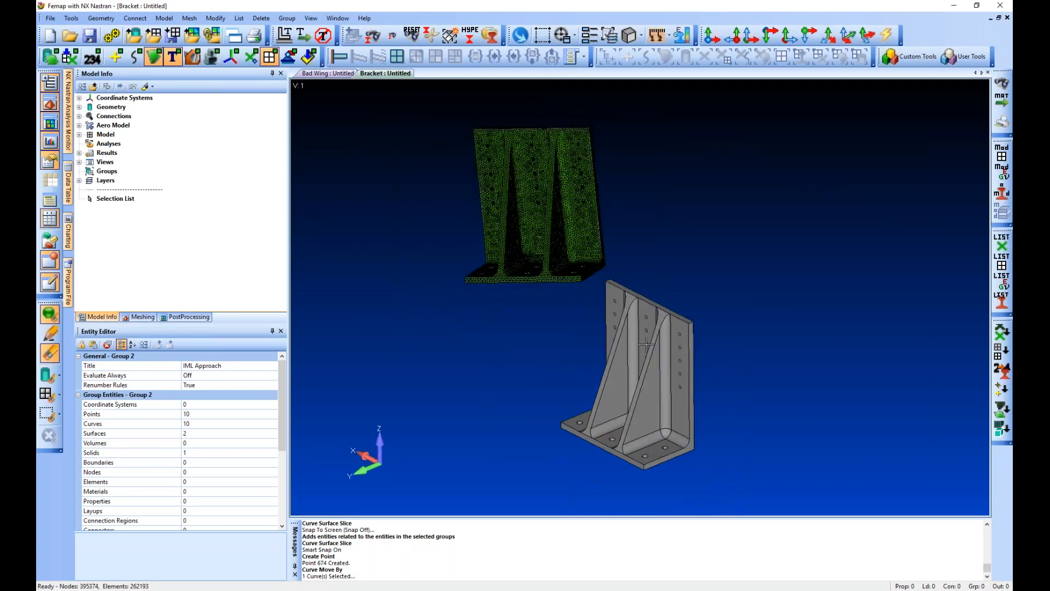
{"action": "middle_click_drag", "start_coordinate": [552, 276], "coordinate": [586, 281]}
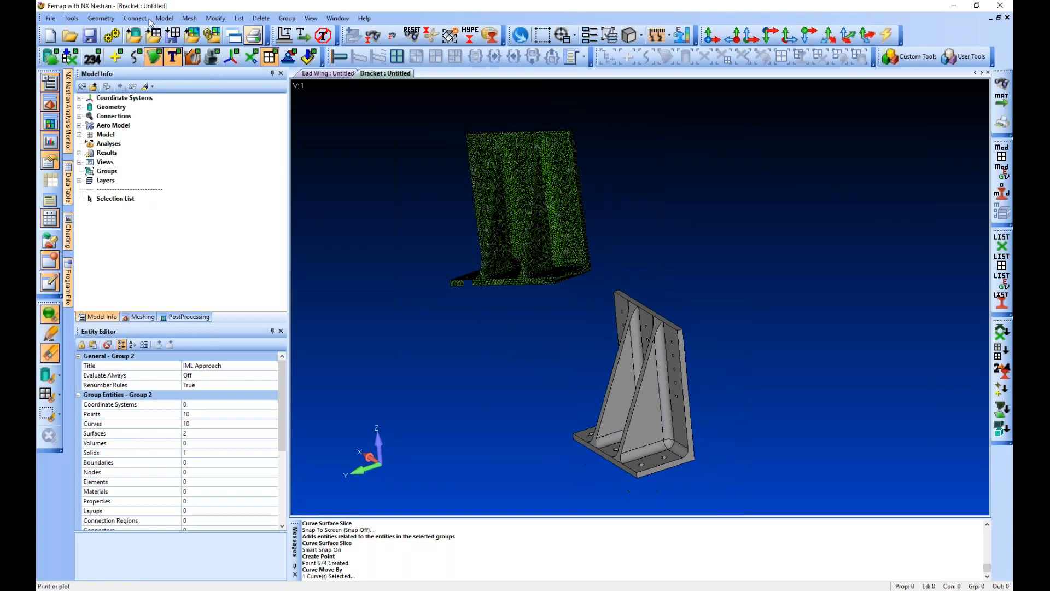
Start an Element Align on all elements of the bracket mesh, using the Plane to Plane method
{"action": "left_click", "coordinate": [109, 19]}
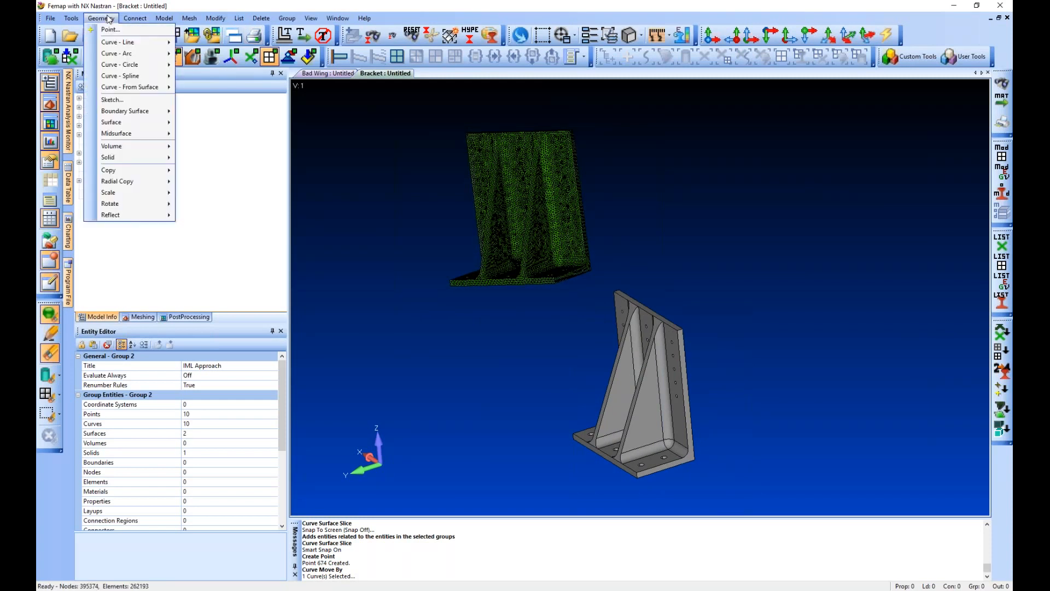
{"action": "left_click", "coordinate": [215, 19]}
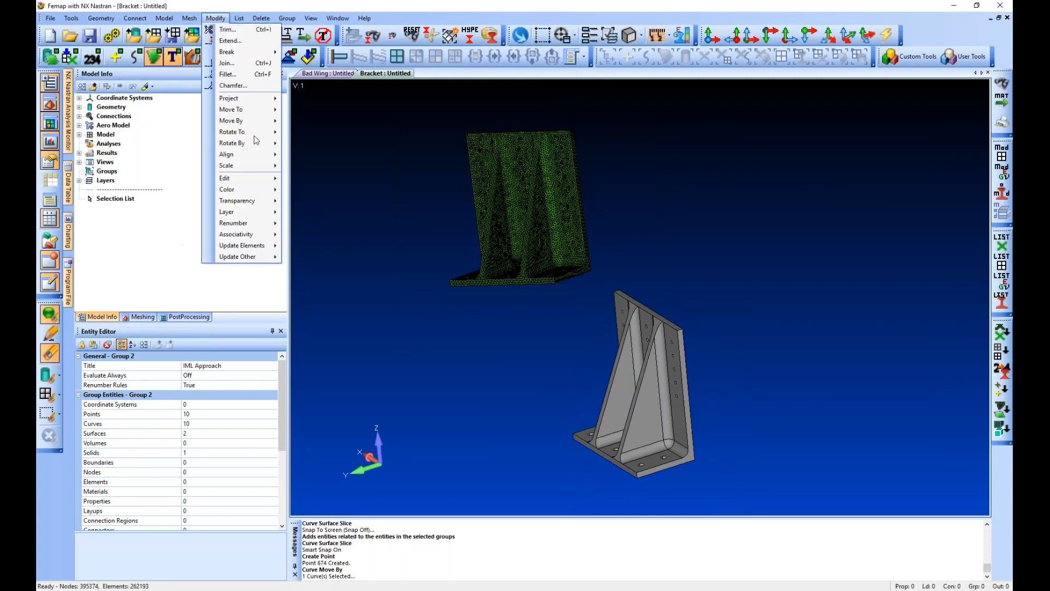
{"action": "mouse_move", "coordinate": [250, 157]}
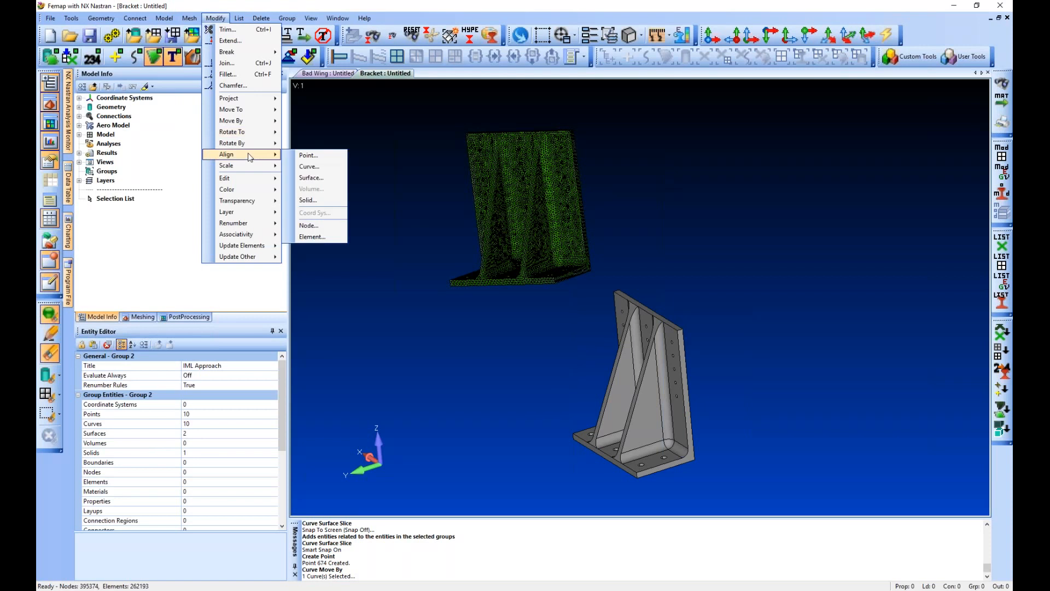
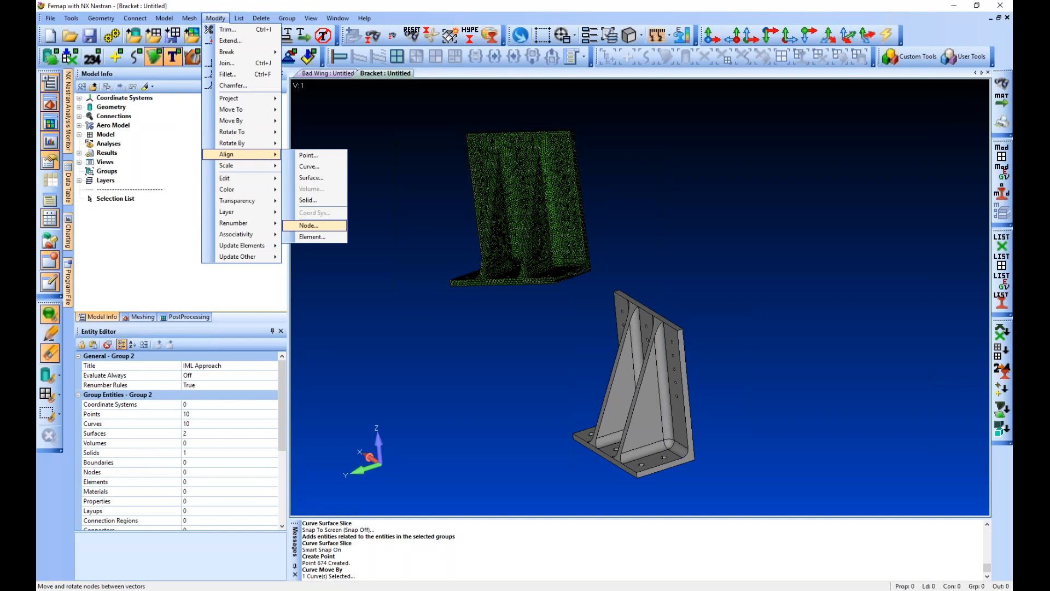
{"action": "left_click", "coordinate": [312, 237]}
{"action": "left_click", "coordinate": [578, 550]}
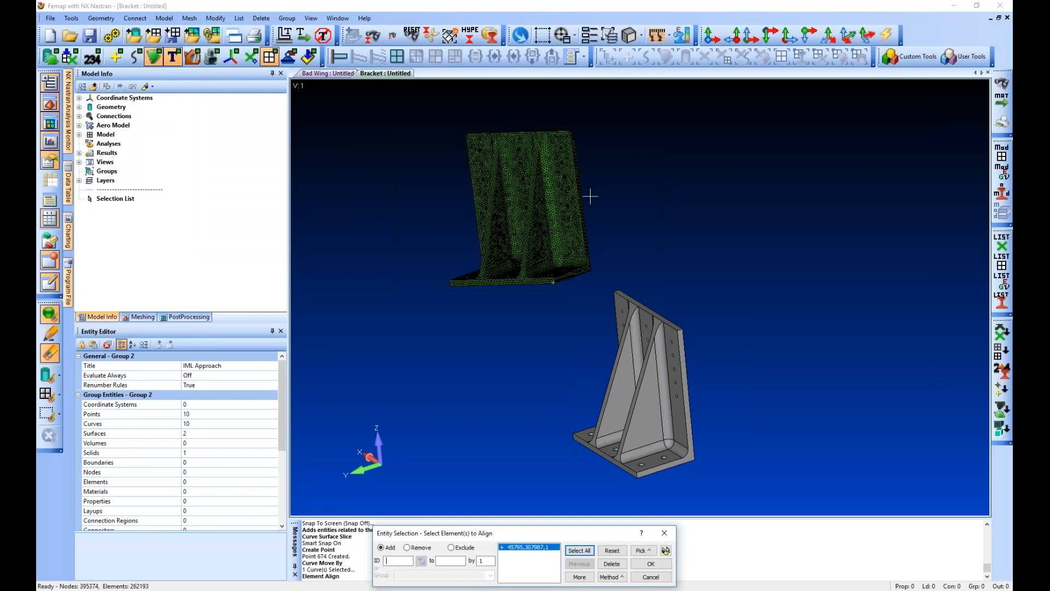
{"action": "left_click", "coordinate": [648, 563]}
{"action": "left_click", "coordinate": [469, 277]}
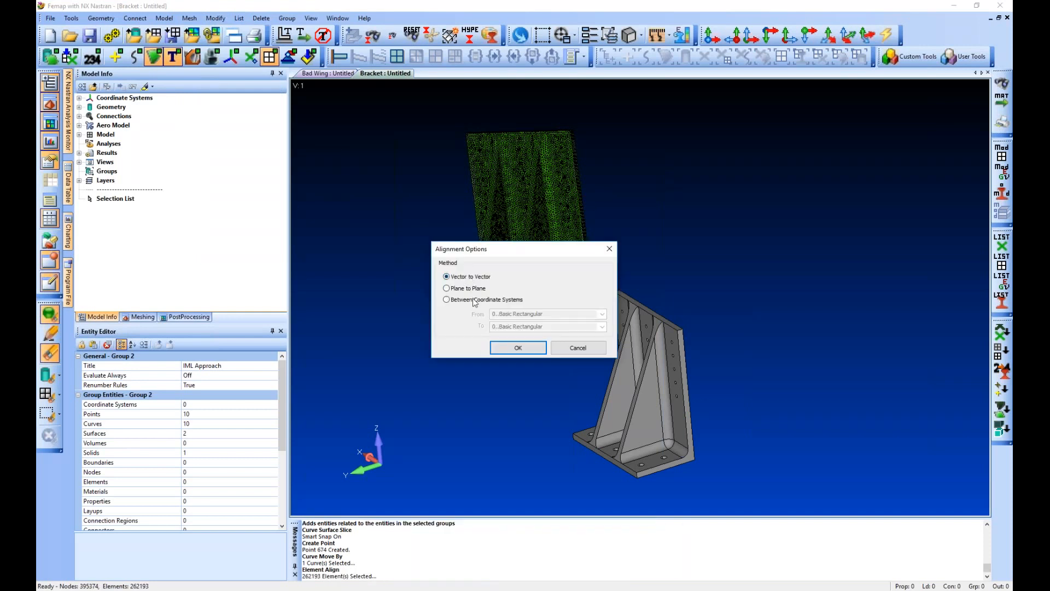
{"action": "left_click", "coordinate": [474, 299]}
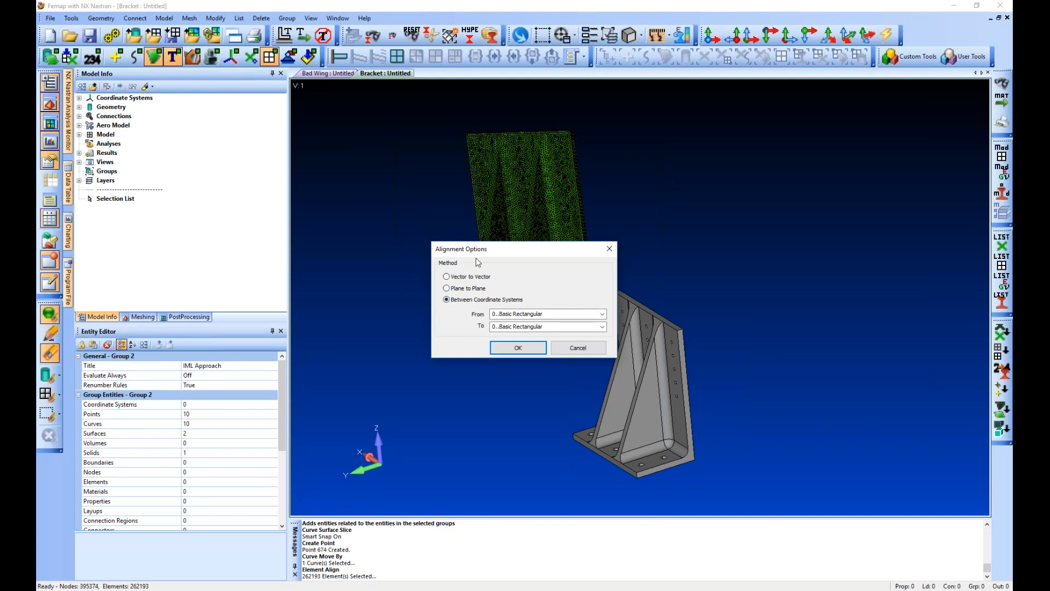
{"action": "left_click", "coordinate": [474, 289]}
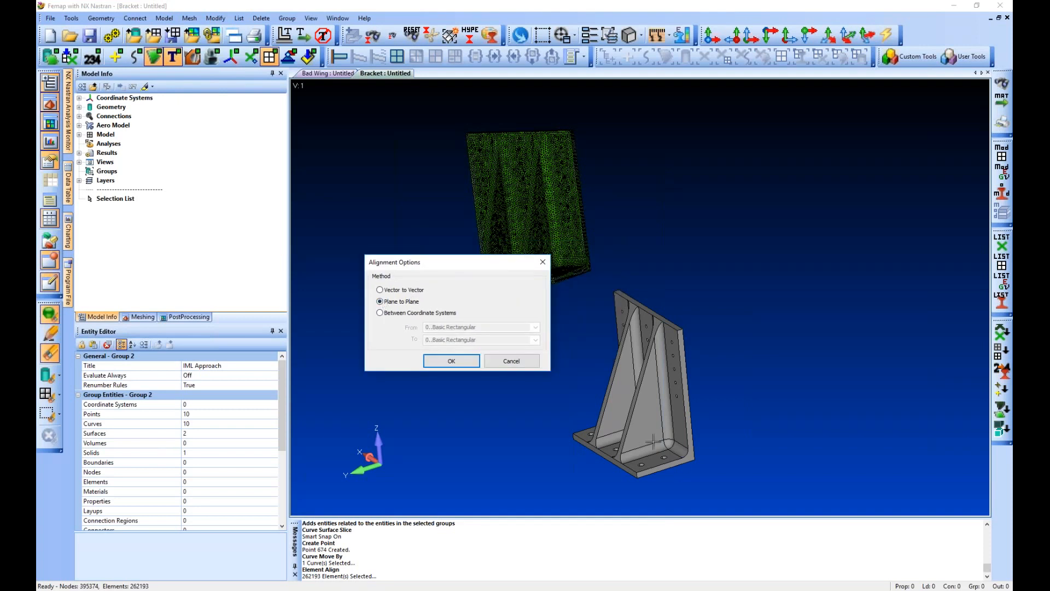
{"action": "key", "text": "Return"}
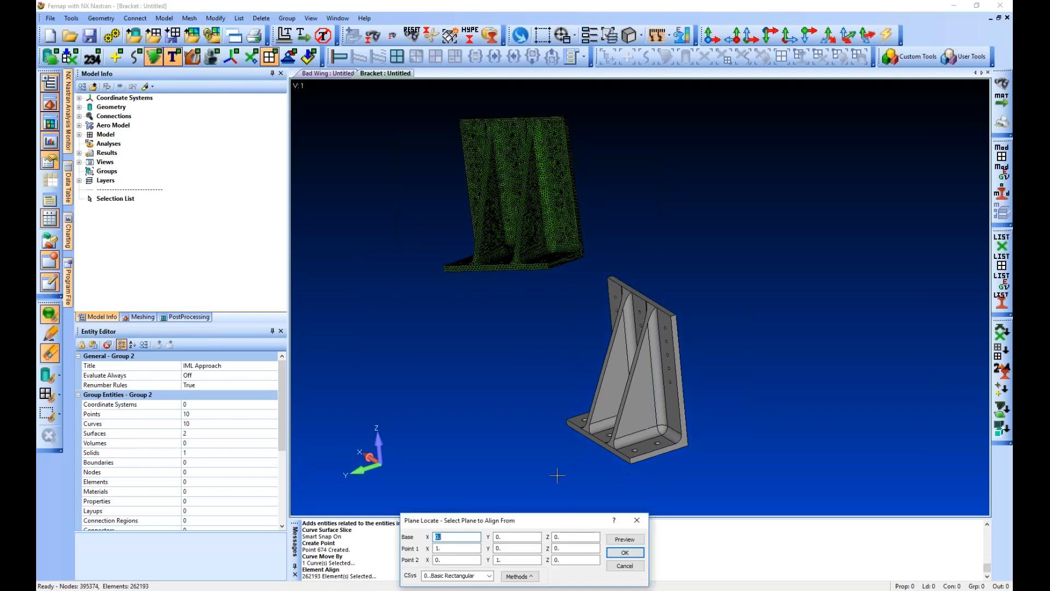
Define the plane to align from by snapping to mesh corner nodes 8579, 649 and 572 along the bracket's outer side
{"action": "scroll", "coordinate": [541, 381], "scroll_direction": "up", "scroll_amount": 5}
{"action": "scroll", "coordinate": [542, 382], "scroll_direction": "up", "scroll_amount": 1}
{"action": "right_click", "coordinate": [547, 381]}
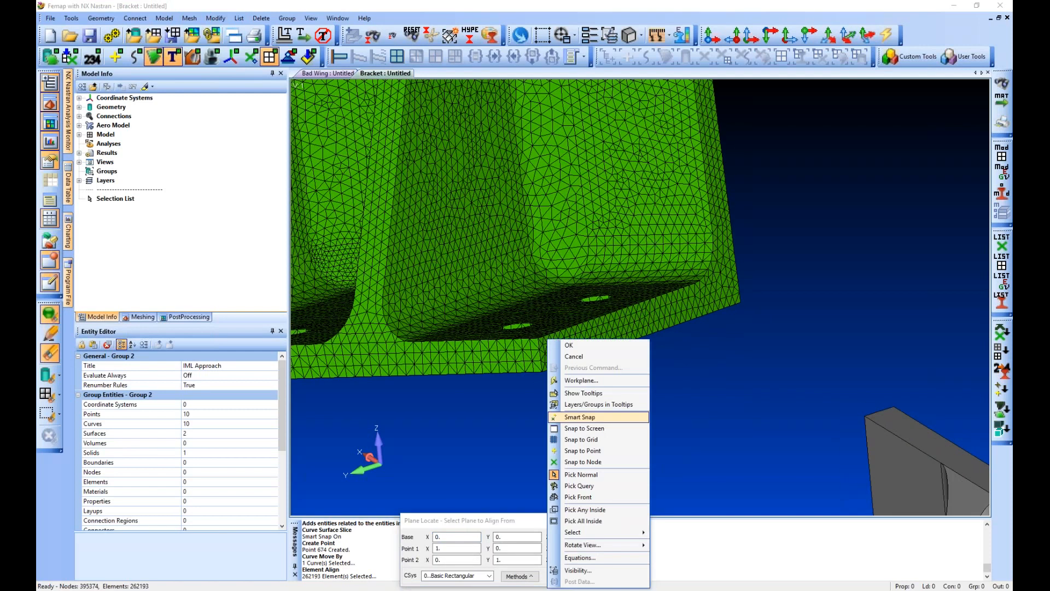
{"action": "left_click", "coordinate": [580, 416]}
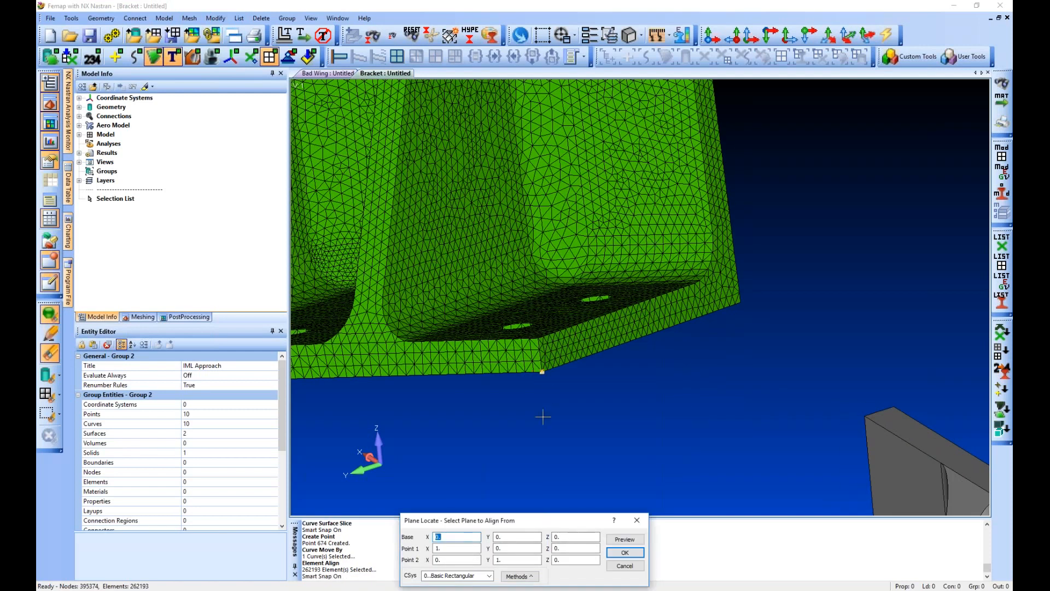
{"action": "middle_click_drag", "start_coordinate": [543, 417], "coordinate": [540, 410]}
{"action": "left_click", "coordinate": [539, 411]}
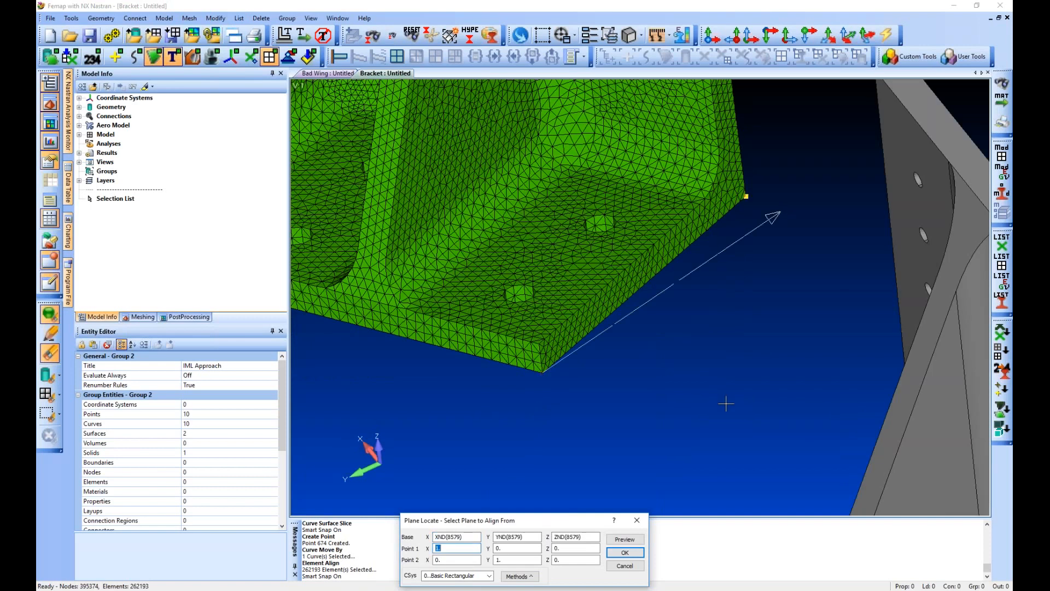
{"action": "left_click", "coordinate": [745, 196]}
{"action": "middle_click_drag", "start_coordinate": [746, 195], "coordinate": [670, 436], "text": "ctrl"}
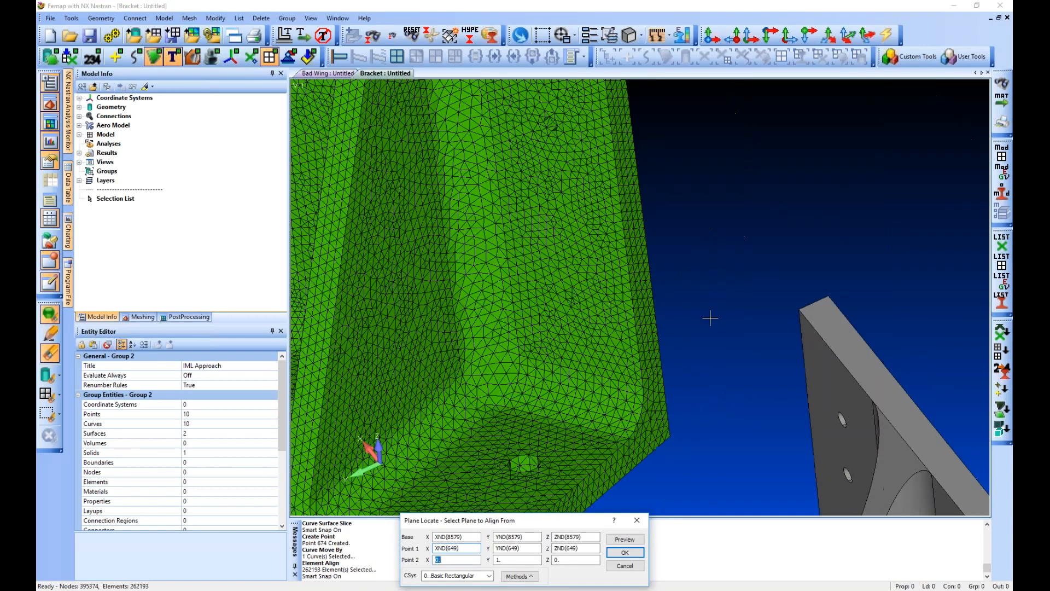
{"action": "middle_click_drag", "start_coordinate": [710, 318], "coordinate": [646, 395]}
{"action": "left_click", "coordinate": [646, 396]}
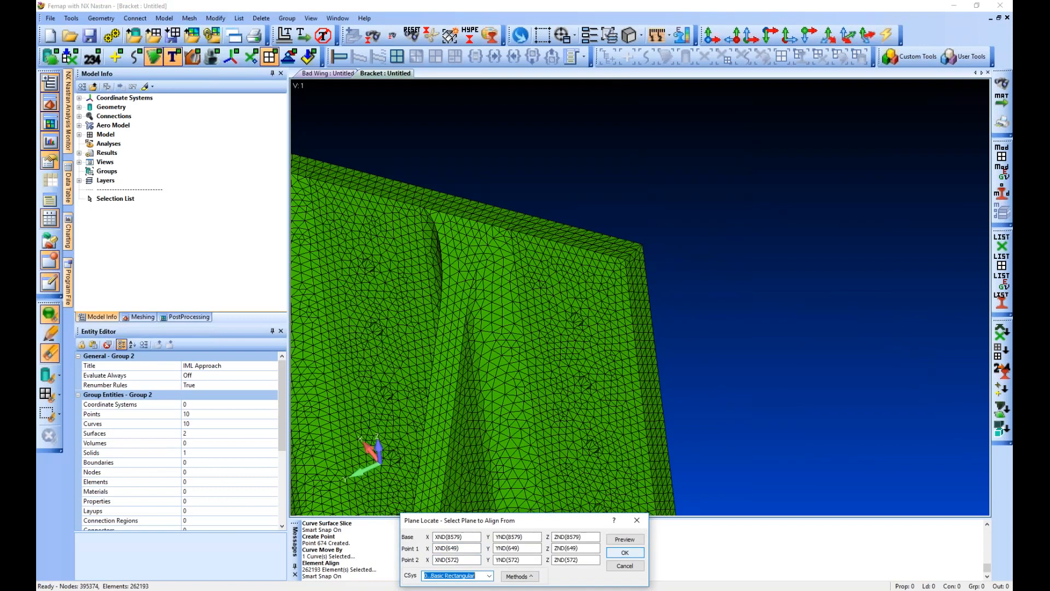
{"action": "key", "text": "Return"}
Define the plane to align to with the solid bracket's matching corner points 93, 89 and 88, and apply the alignment
{"action": "scroll", "coordinate": [708, 347], "scroll_direction": "down", "scroll_amount": 5}
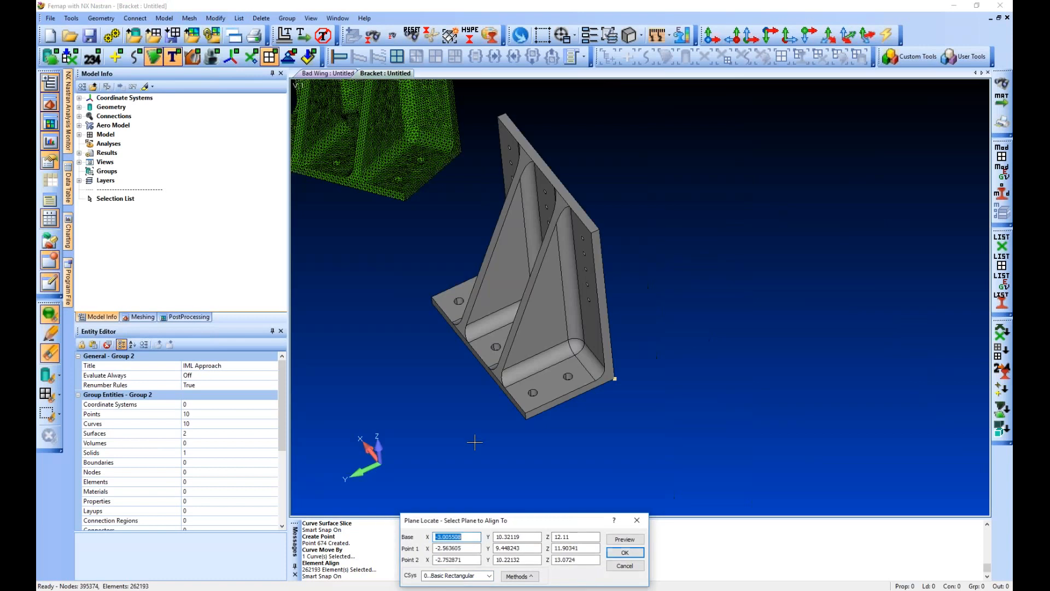
{"action": "scroll", "coordinate": [474, 442], "scroll_direction": "up", "scroll_amount": 3}
{"action": "left_click", "coordinate": [475, 441]}
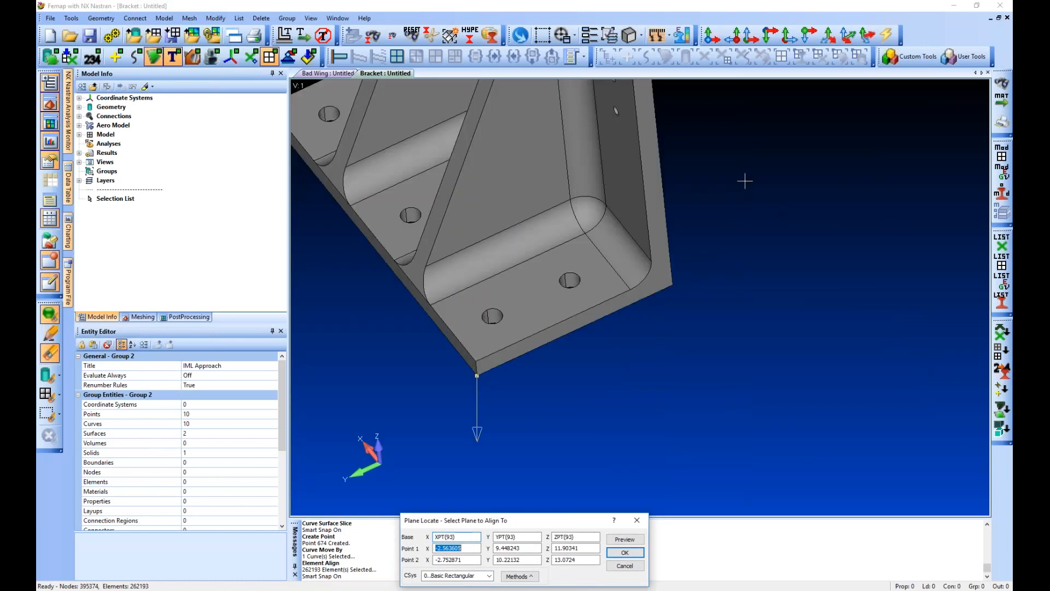
{"action": "left_click", "coordinate": [695, 225]}
{"action": "middle_click_drag", "start_coordinate": [695, 225], "coordinate": [729, 494], "text": "ctrl"}
{"action": "left_click", "coordinate": [690, 246]}
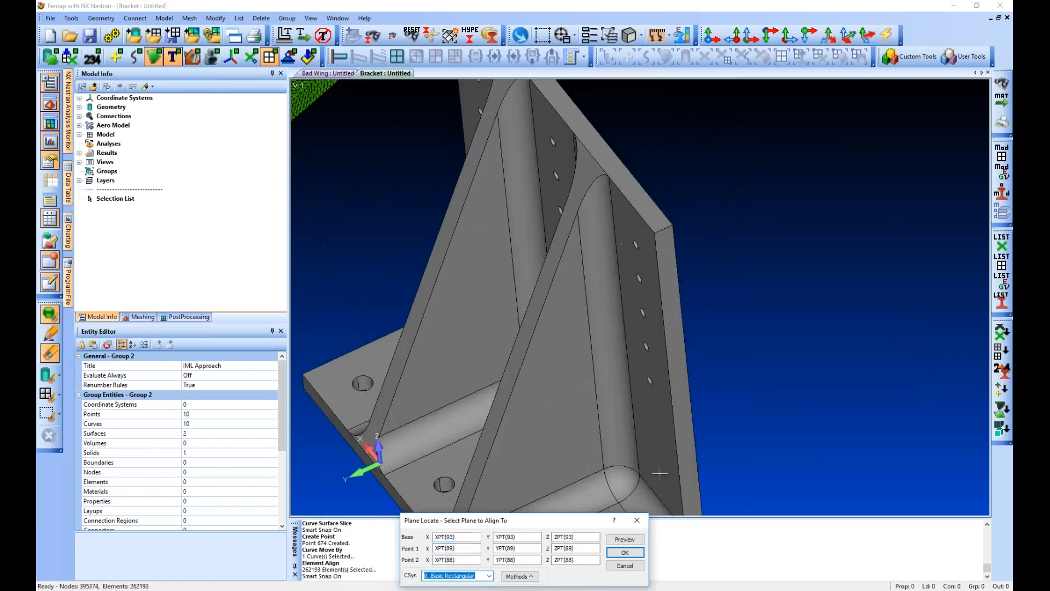
{"action": "middle_click_drag", "start_coordinate": [659, 473], "coordinate": [676, 333], "text": "ctrl"}
{"action": "scroll", "coordinate": [677, 333], "scroll_direction": "down", "scroll_amount": 3}
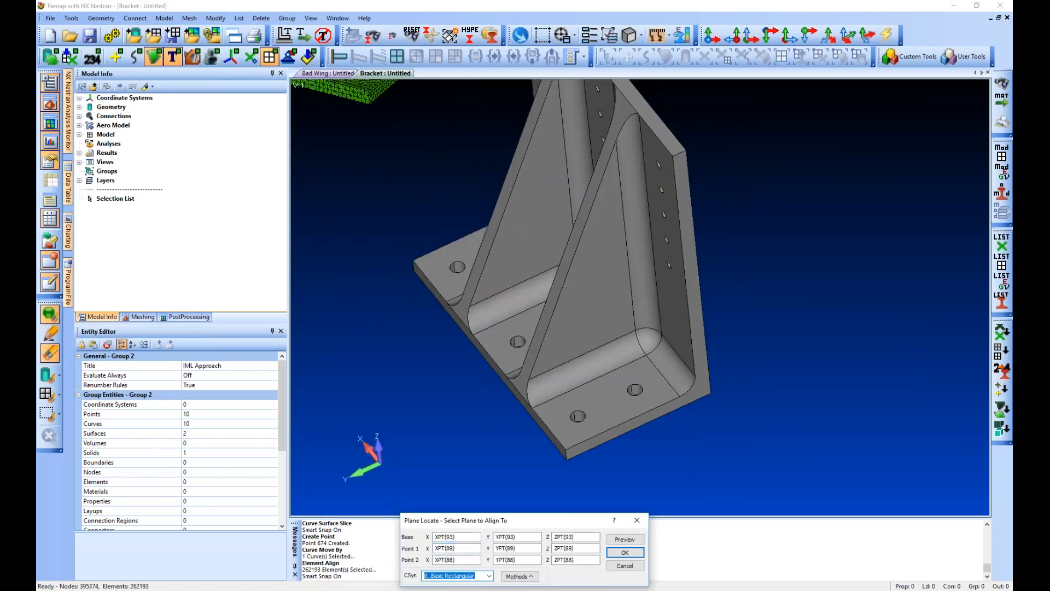
{"action": "key", "text": "Return"}
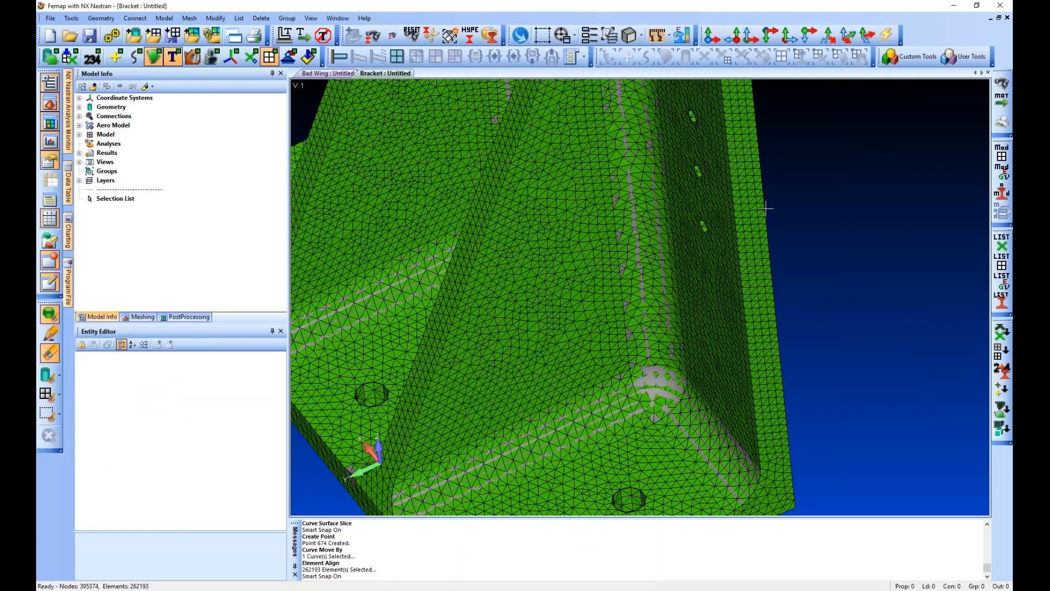
Undo the alignment of the mesh elements to the solid bracket
{"action": "key", "text": "ctrl+a"}
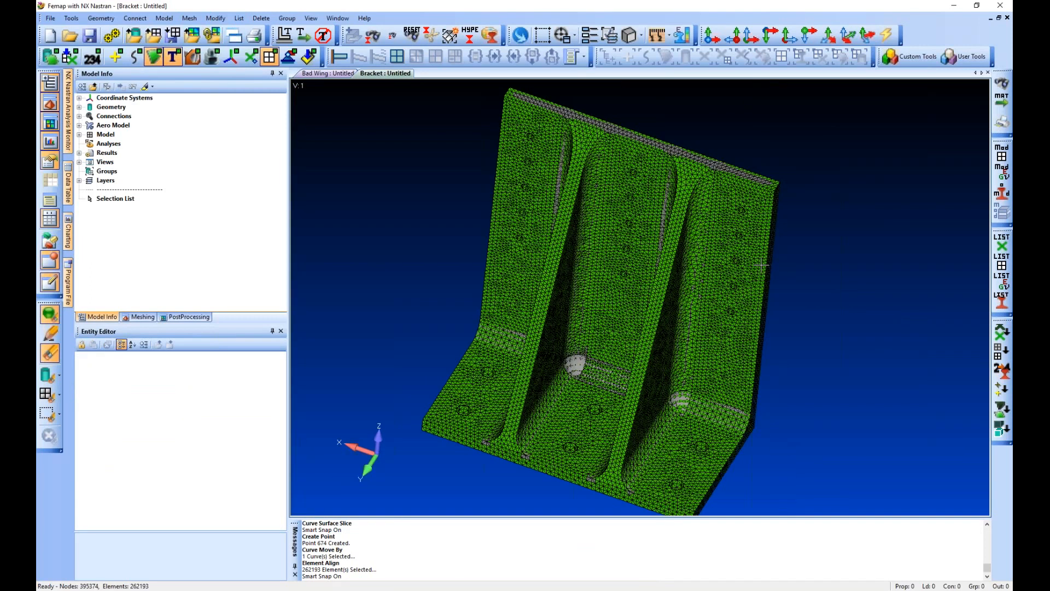
{"action": "key", "text": "ctrl+z"}
{"action": "scroll", "coordinate": [588, 275], "scroll_direction": "down", "scroll_amount": 5}
{"action": "middle_click_drag", "start_coordinate": [569, 339], "coordinate": [654, 428]}
{"action": "scroll", "coordinate": [657, 496], "scroll_direction": "up", "scroll_amount": 4}
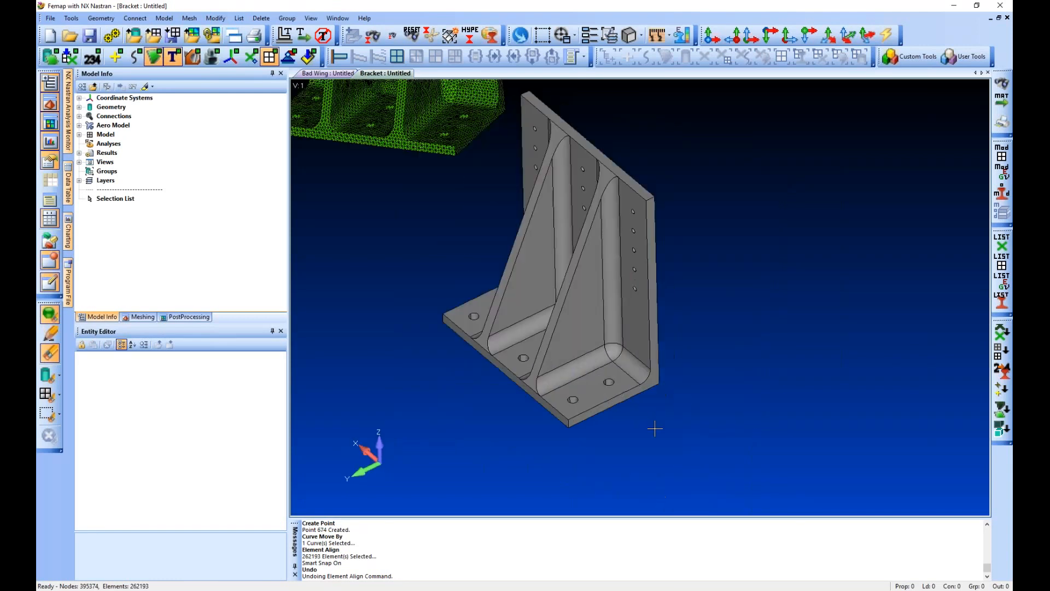
Examine the base holes of the mesh and of the solid bracket as possible references for alignment
{"action": "middle_click_drag", "start_coordinate": [432, 169], "coordinate": [534, 370], "text": "ctrl"}
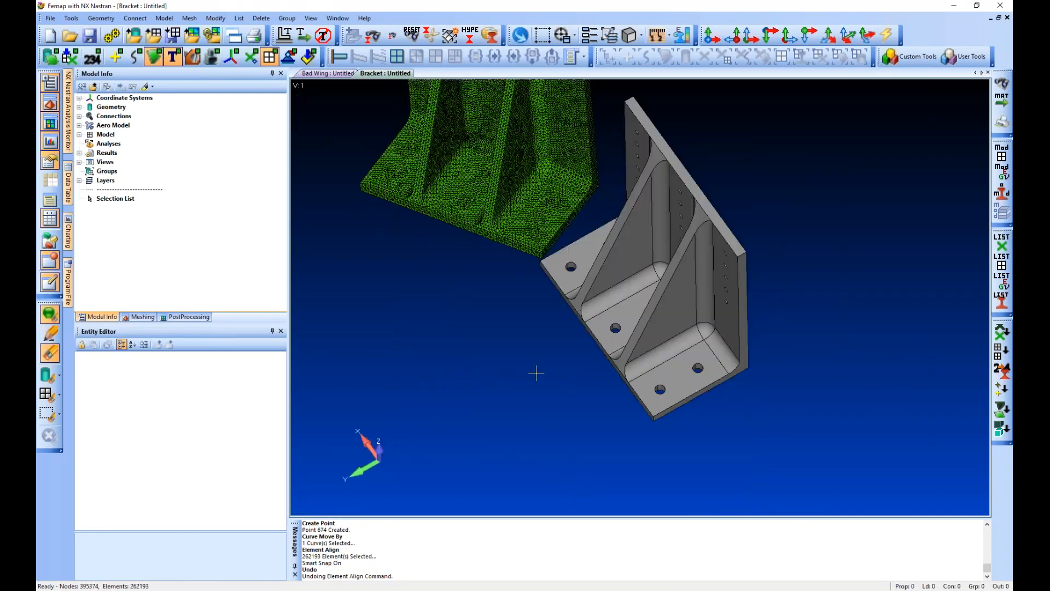
{"action": "scroll", "coordinate": [534, 249], "scroll_direction": "up", "scroll_amount": 3}
{"action": "middle_click_drag", "start_coordinate": [534, 250], "coordinate": [534, 251]}
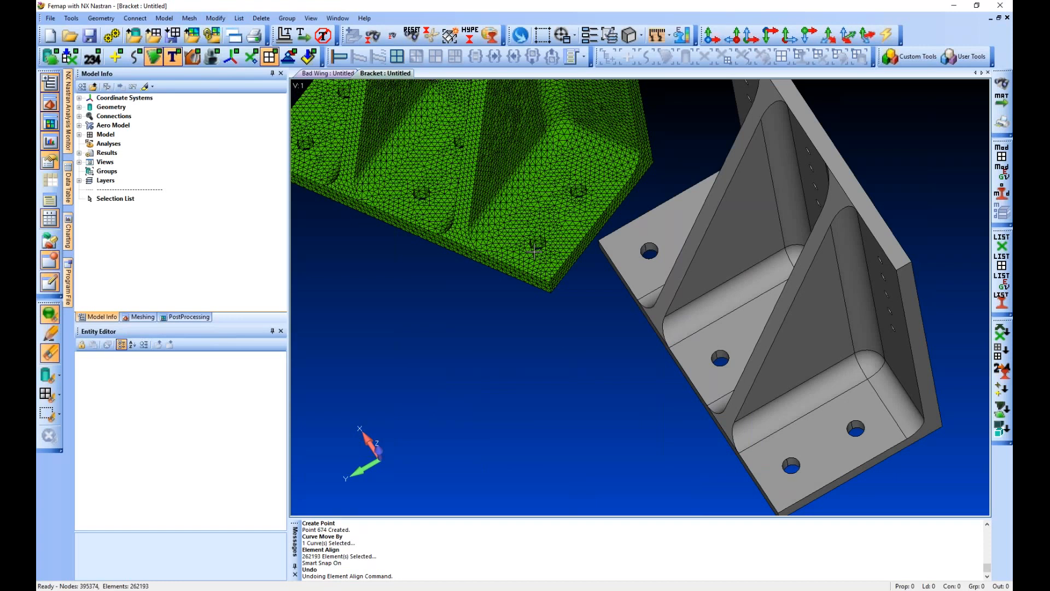
{"action": "middle_click_drag", "start_coordinate": [534, 250], "coordinate": [517, 277], "text": "ctrl"}
{"action": "middle_click_drag", "start_coordinate": [597, 298], "coordinate": [602, 267]}
{"action": "middle_click_drag", "start_coordinate": [731, 173], "coordinate": [690, 258], "text": "ctrl"}
{"action": "middle_click_drag", "start_coordinate": [610, 235], "coordinate": [623, 318], "text": "ctrl"}
{"action": "middle_click_drag", "start_coordinate": [535, 374], "coordinate": [525, 352], "text": "ctrl"}
{"action": "scroll", "coordinate": [525, 351], "scroll_direction": "up", "scroll_amount": 5}
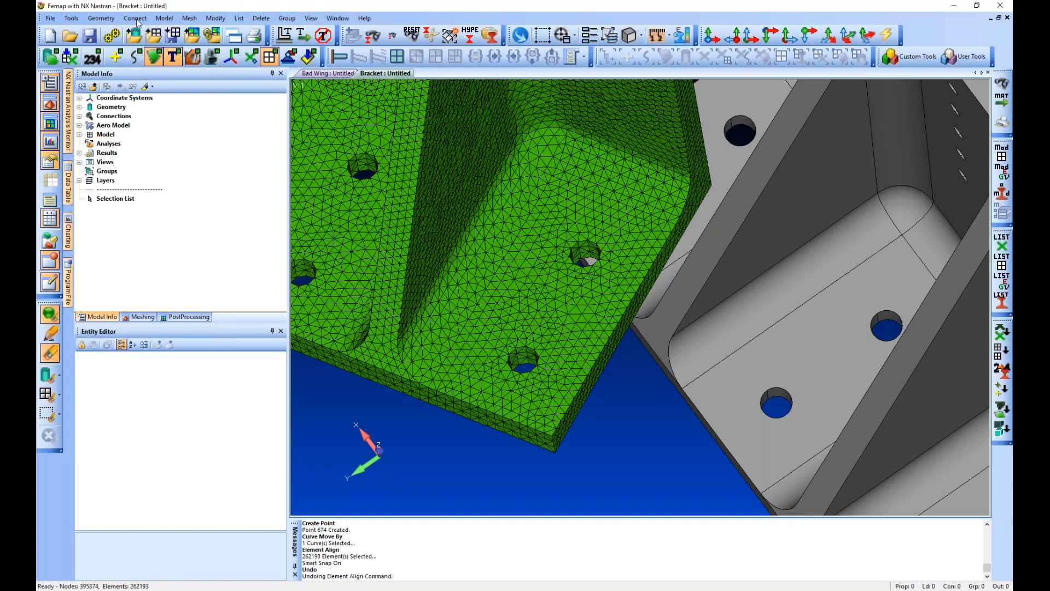
Create a point at the centre of the mesh's outer front base hole, at 50% between opposite rim nodes 13294 and 152
{"action": "left_click", "coordinate": [102, 18]}
{"action": "left_click", "coordinate": [104, 26]}
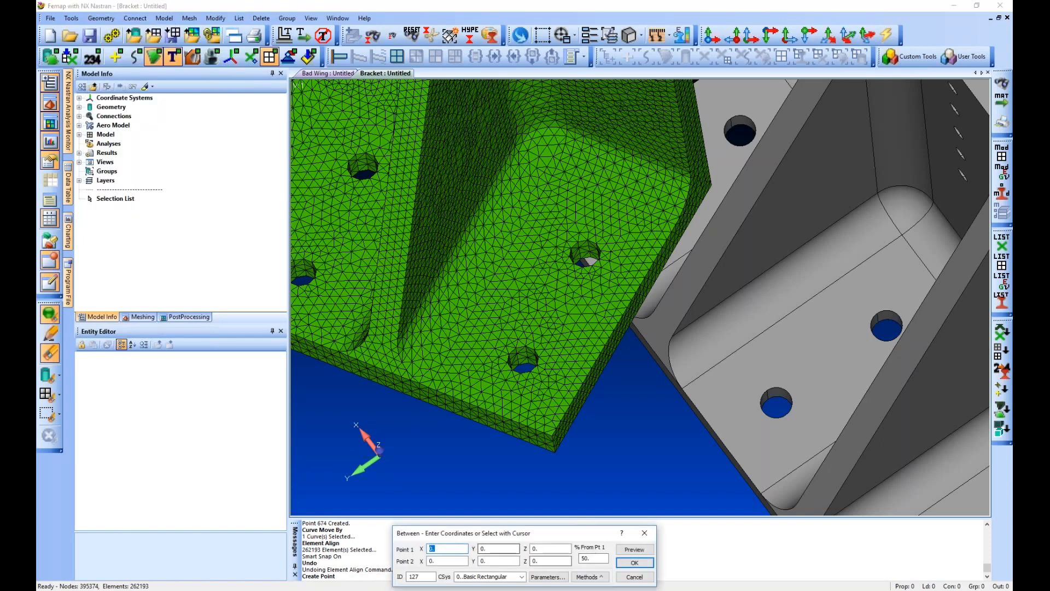
{"action": "right_click", "coordinate": [608, 389]}
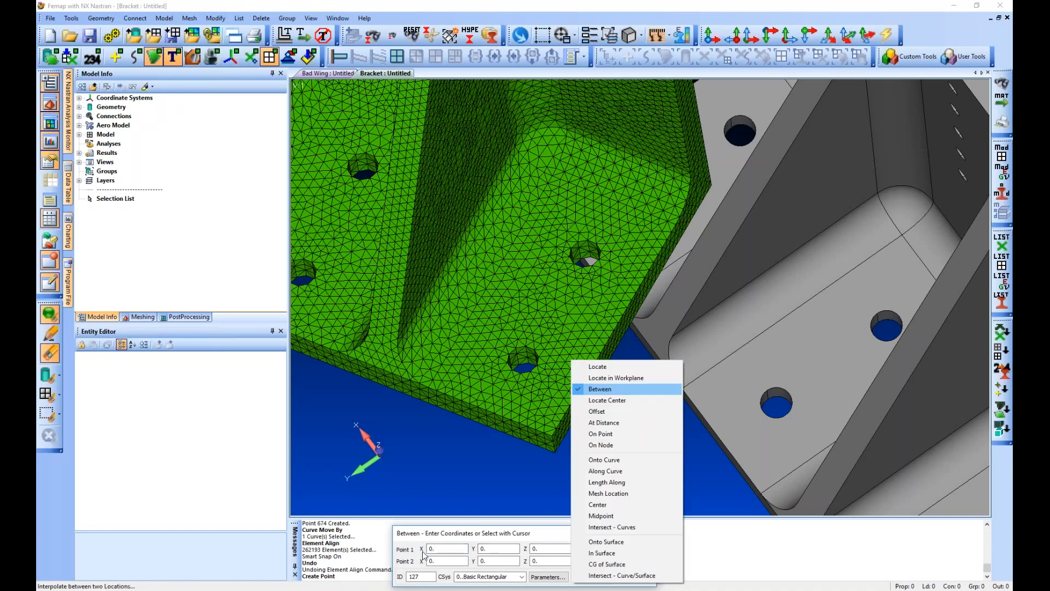
{"action": "key", "text": "Return"}
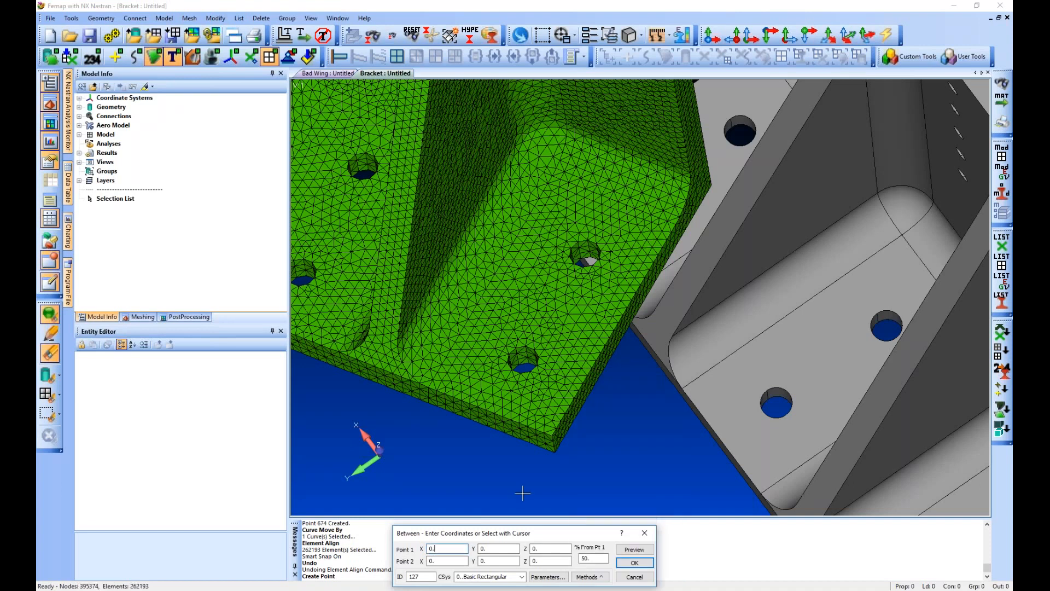
{"action": "scroll", "coordinate": [537, 418], "scroll_direction": "up", "scroll_amount": 5}
{"action": "scroll", "coordinate": [536, 419], "scroll_direction": "up", "scroll_amount": 3}
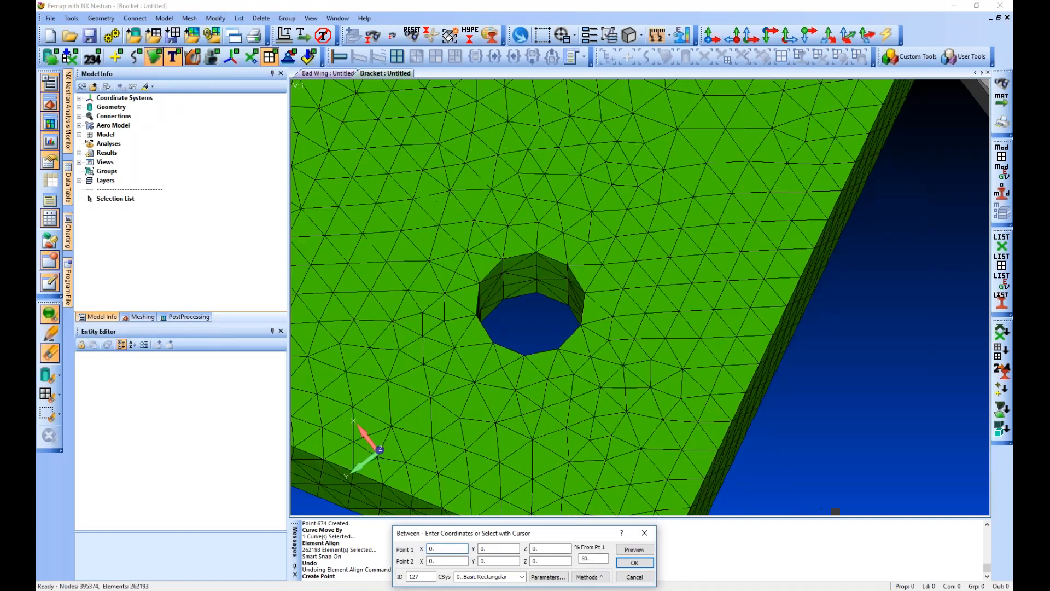
{"action": "right_click", "coordinate": [523, 348]}
{"action": "left_click", "coordinate": [552, 418]}
{"action": "left_click", "coordinate": [526, 349]}
{"action": "left_click", "coordinate": [536, 253]}
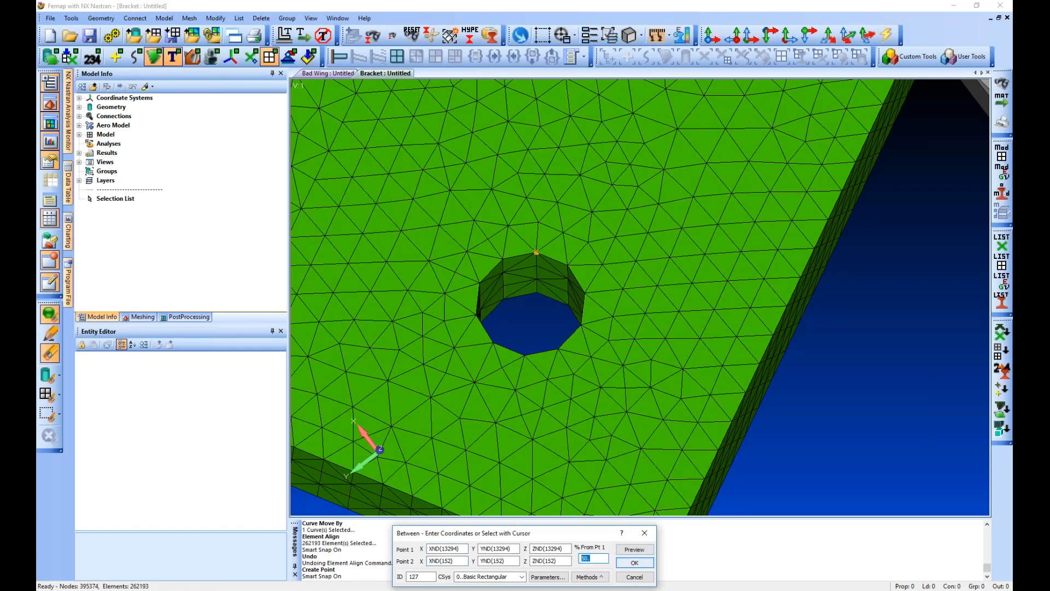
{"action": "left_click", "coordinate": [634, 562]}
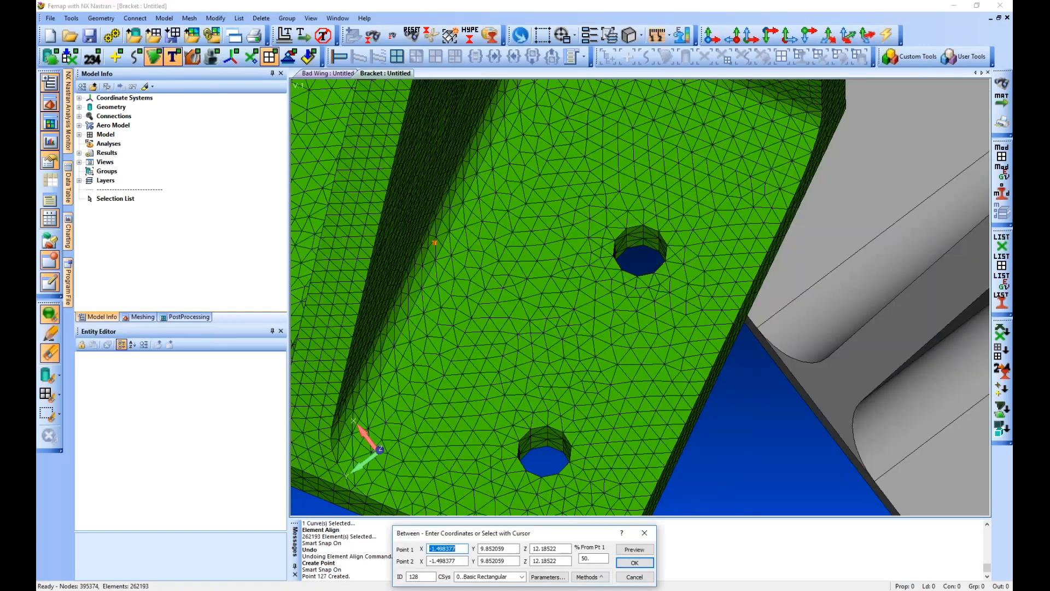
Create a point at the centre of the mesh's outer rear base hole, at 50% between rim node 13290 and the opposite rim node
{"action": "scroll", "coordinate": [638, 271], "scroll_direction": "up", "scroll_amount": 2}
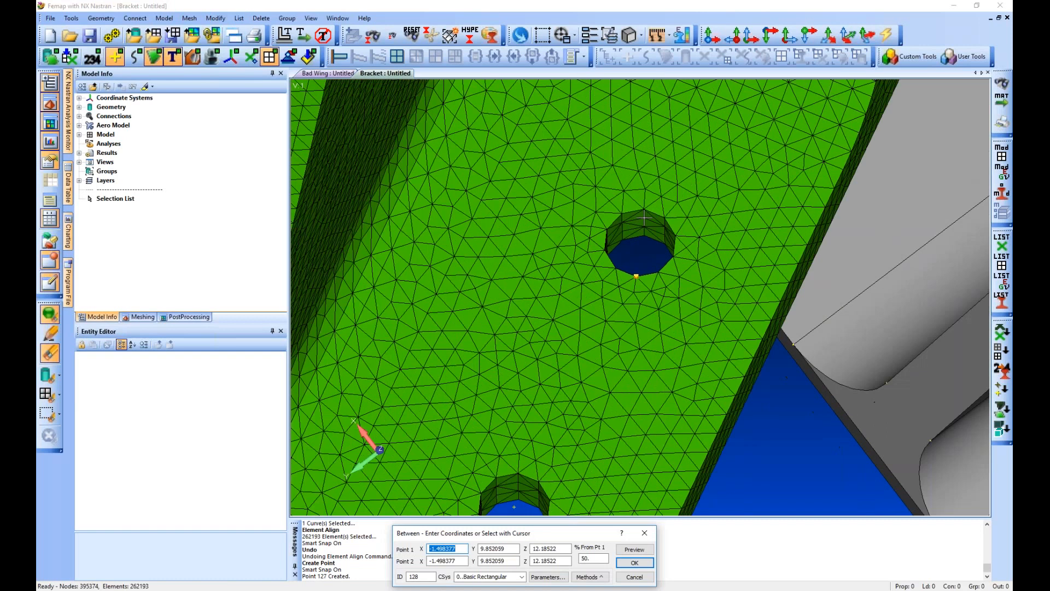
{"action": "left_click", "coordinate": [644, 210]}
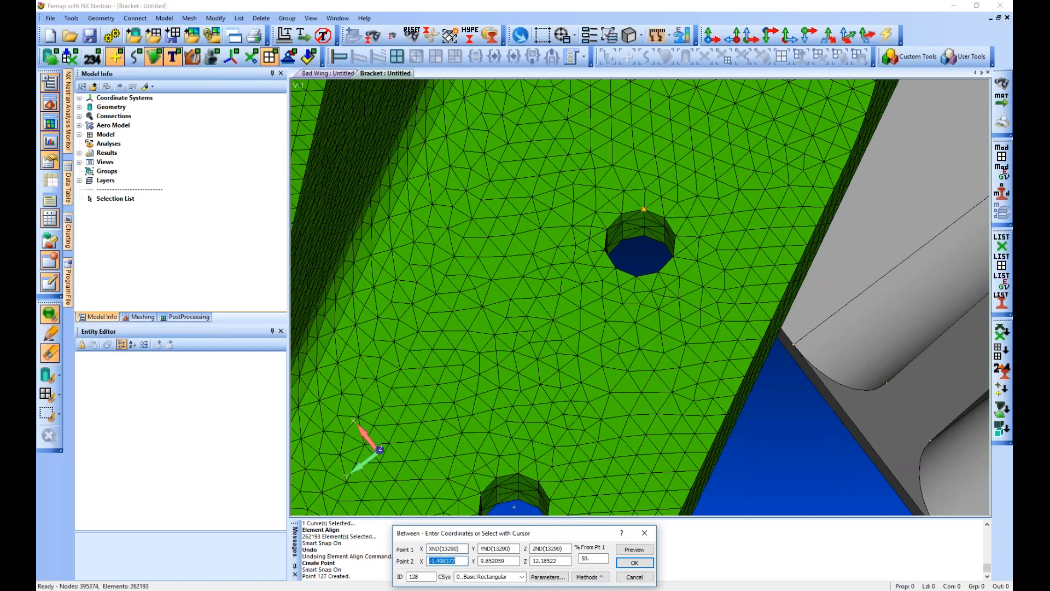
{"action": "left_click", "coordinate": [636, 275]}
{"action": "key", "text": "Return"}
Create a point at the centre of the middle bay's front base hole in the mesh, at 50% between node 16793 and the opposite rim node
{"action": "scroll", "coordinate": [636, 284], "scroll_direction": "down", "scroll_amount": 5}
{"action": "scroll", "coordinate": [583, 307], "scroll_direction": "up", "scroll_amount": 5}
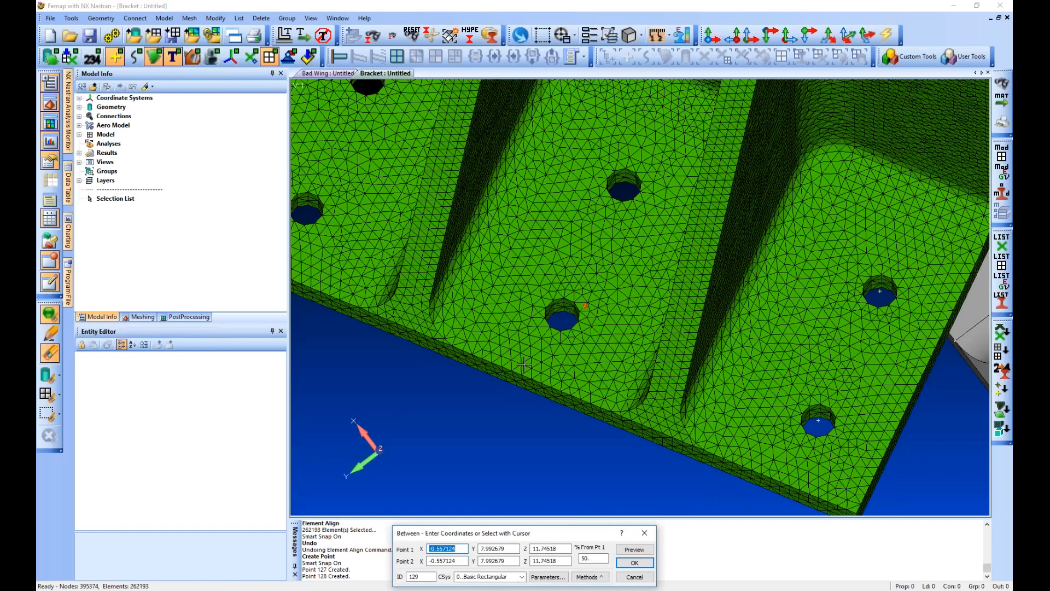
{"action": "left_click", "coordinate": [528, 364]}
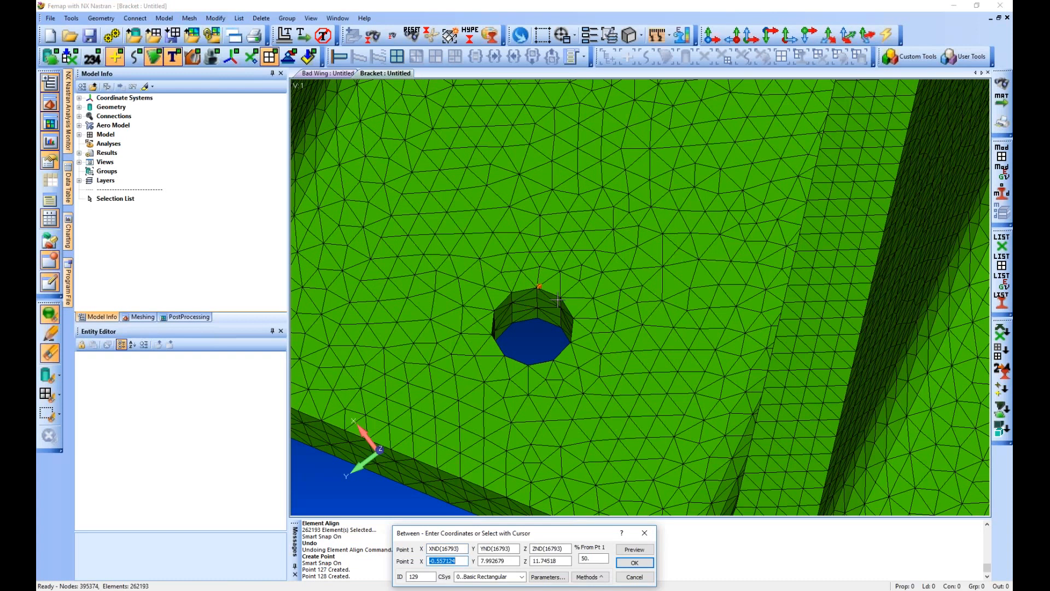
{"action": "left_click", "coordinate": [557, 300]}
{"action": "key", "text": "Return"}
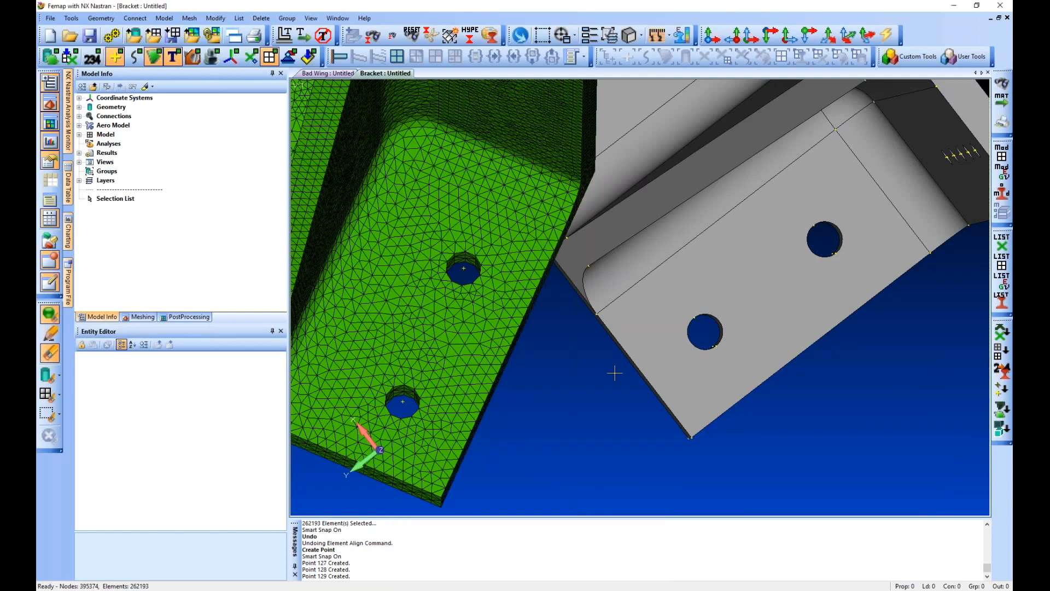
Create points at the centres of the solid bracket's outer front, outer rear and middle bay front base holes, using curves 133, 137 and 167
{"action": "middle_click_drag", "start_coordinate": [614, 373], "coordinate": [661, 414], "text": "ctrl"}
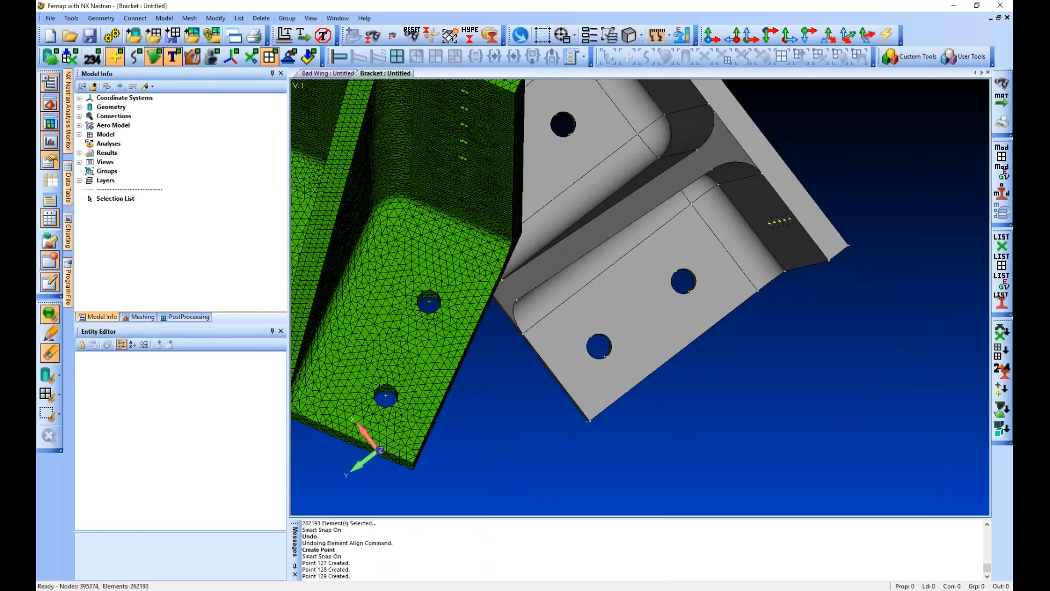
{"action": "scroll", "coordinate": [636, 375], "scroll_direction": "up", "scroll_amount": 1}
{"action": "mouse_move", "coordinate": [637, 375]}
{"action": "middle_mouse_down", "text": "ctrl"}
{"action": "mouse_move", "coordinate": [629, 402]}
{"action": "mouse_move", "coordinate": [624, 383]}
{"action": "middle_mouse_up", "text": "ctrl"}
{"action": "scroll", "coordinate": [629, 402], "scroll_direction": "up", "scroll_amount": 1}
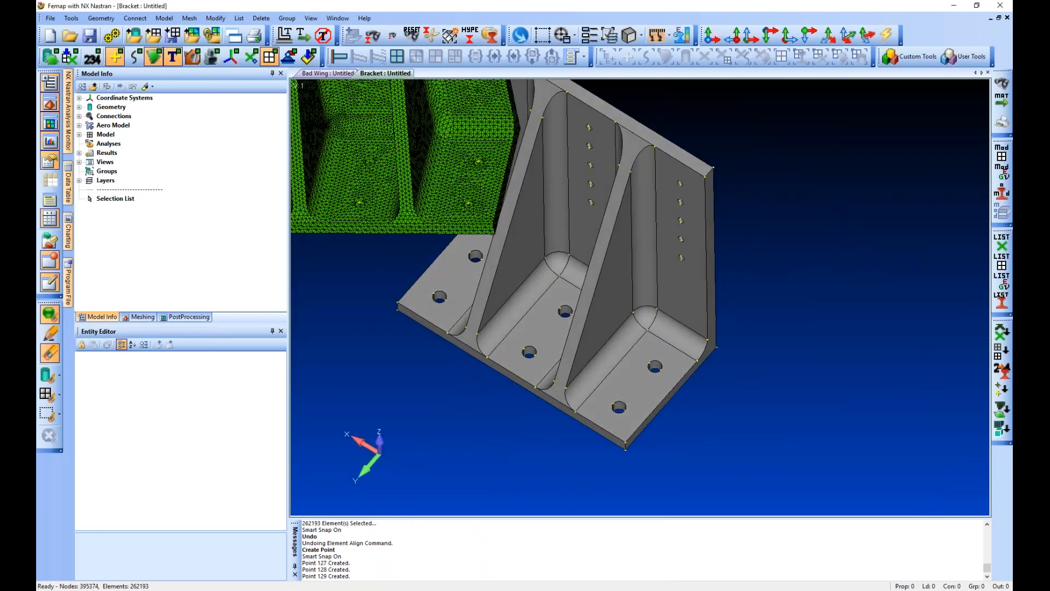
{"action": "left_click", "coordinate": [125, 37]}
{"action": "scroll", "coordinate": [649, 437], "scroll_direction": "up", "scroll_amount": 7}
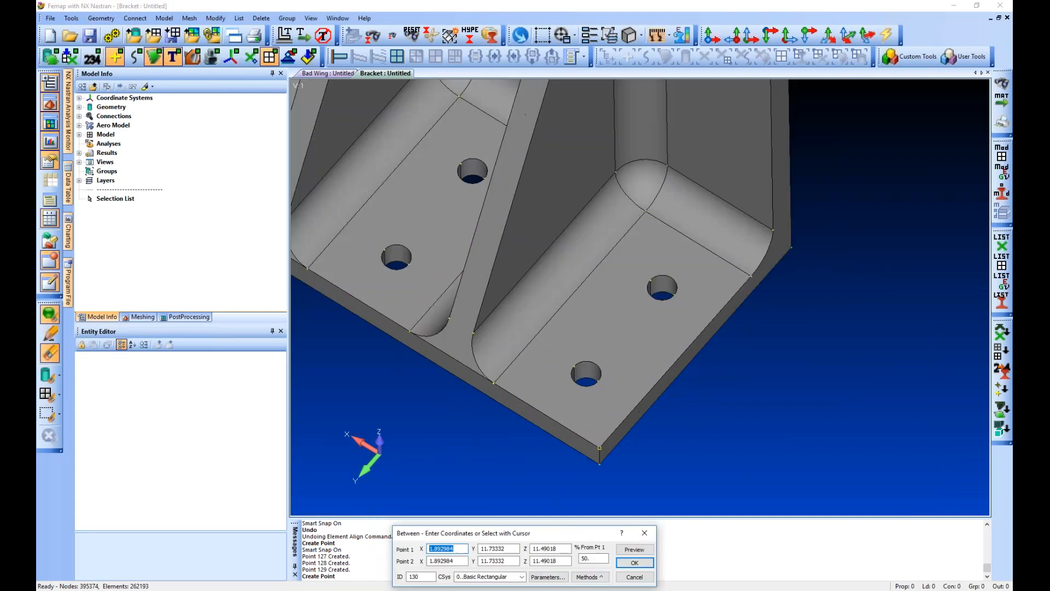
{"action": "key", "text": "alt+m"}
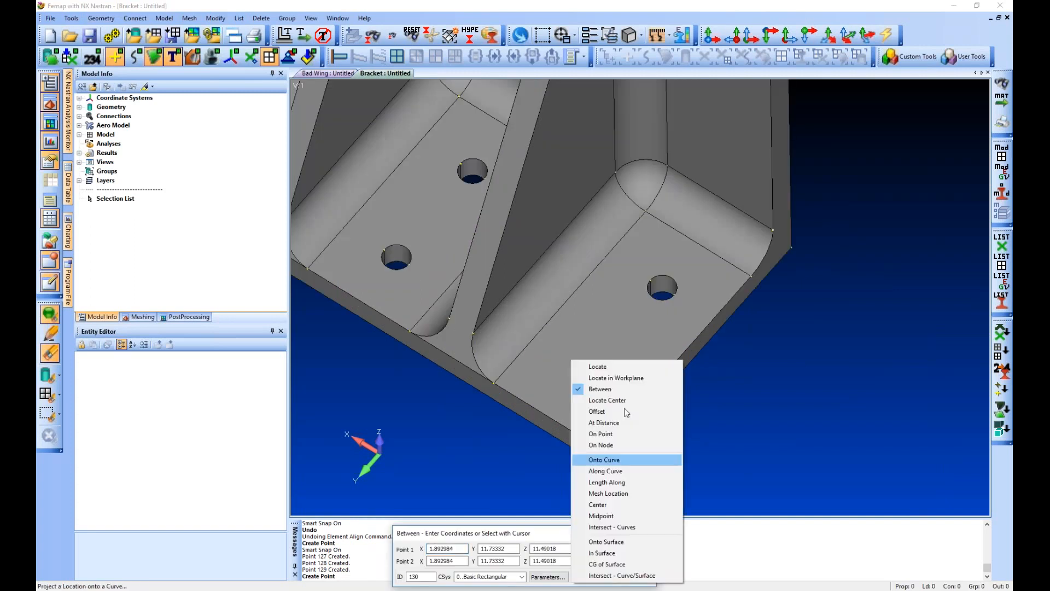
{"action": "left_click", "coordinate": [598, 504]}
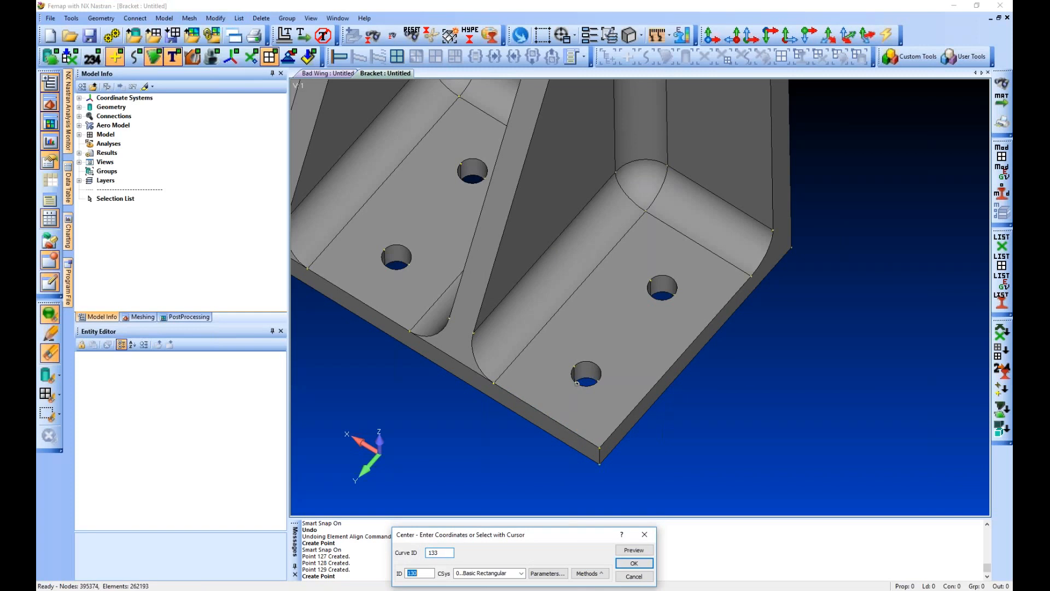
{"action": "left_click", "coordinate": [577, 382]}
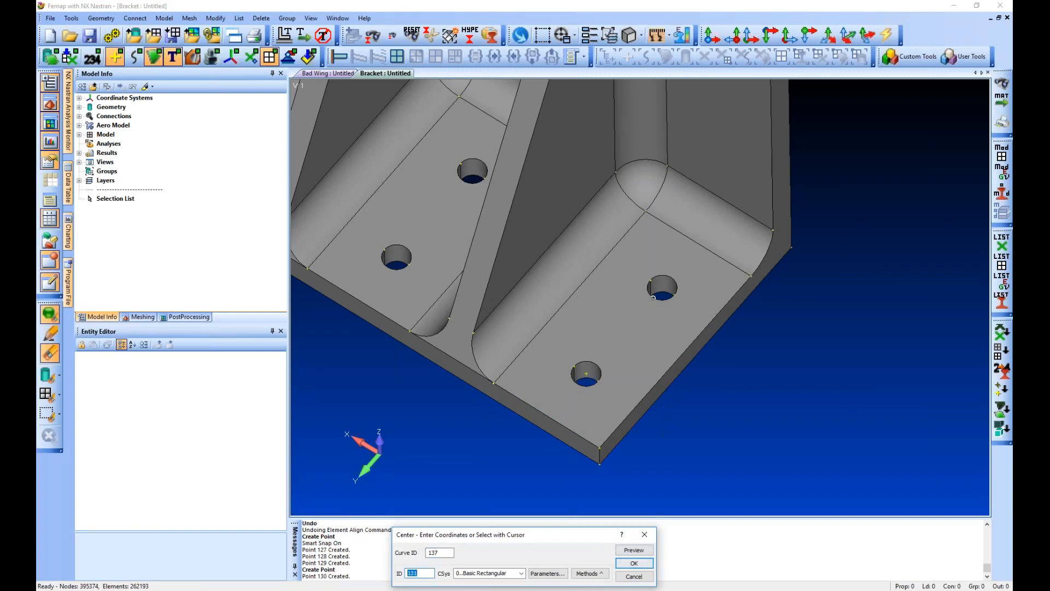
{"action": "left_click", "coordinate": [653, 297]}
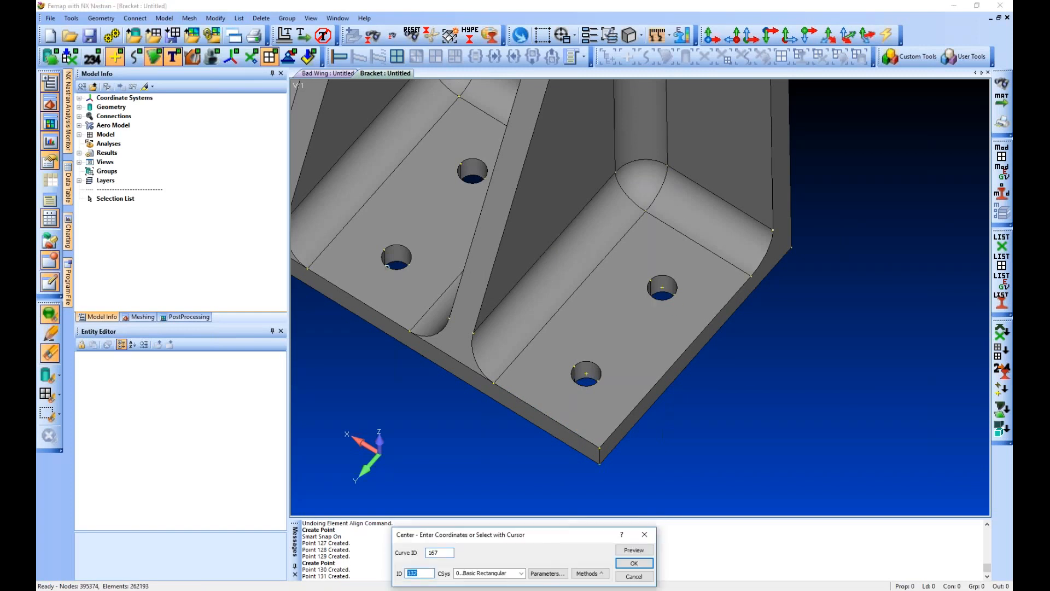
{"action": "left_click", "coordinate": [388, 266]}
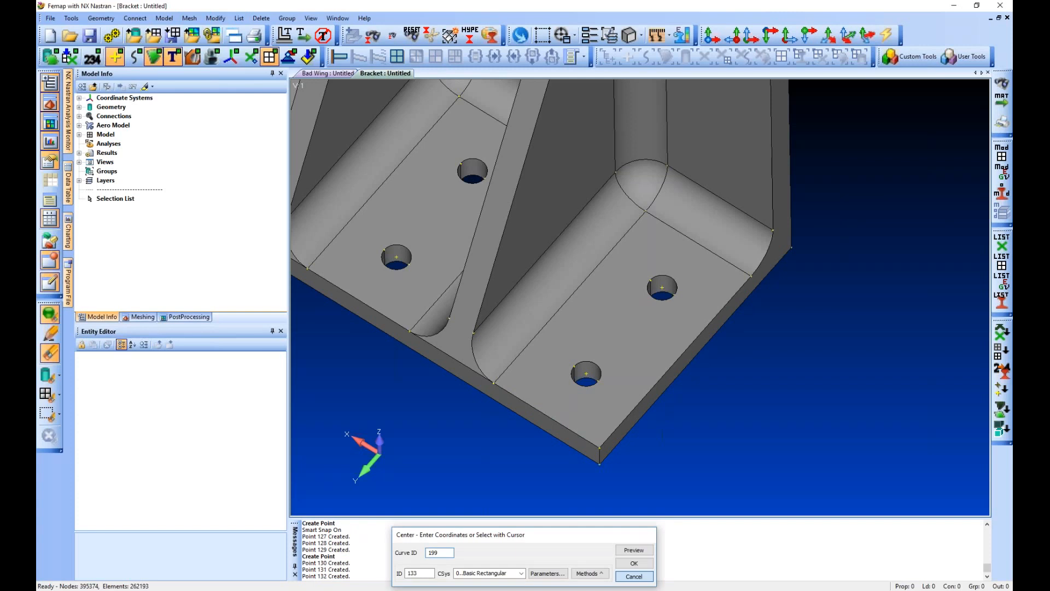
{"action": "key", "text": "Escape"}
Start a rectangular coordinate system titled From, defined with the XY Locate method
{"action": "scroll", "coordinate": [662, 434], "scroll_direction": "down", "scroll_amount": 5}
{"action": "middle_click_drag", "start_coordinate": [656, 421], "coordinate": [618, 394]}
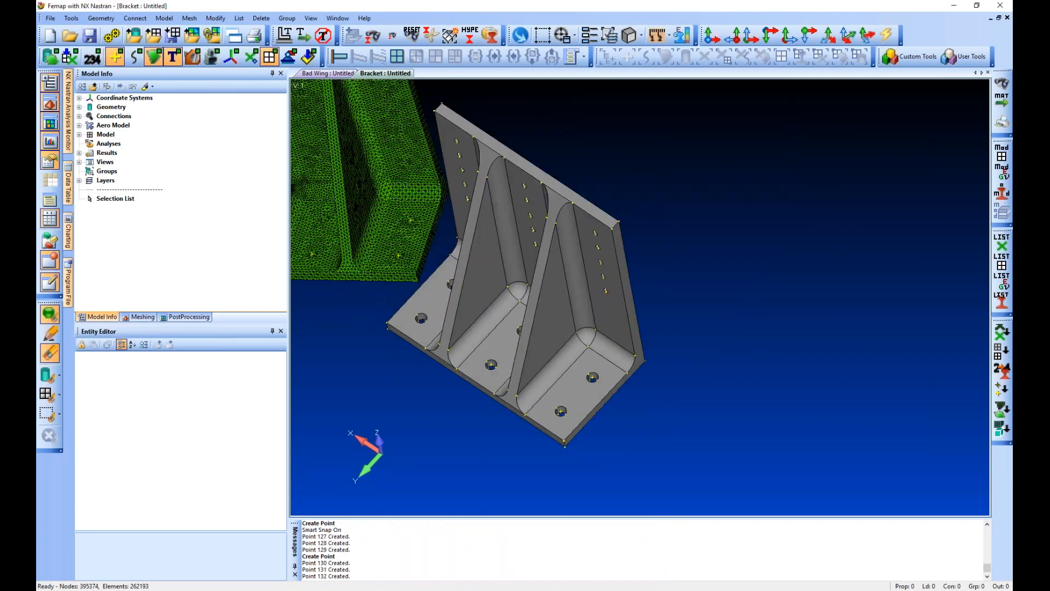
{"action": "left_click", "coordinate": [101, 18]}
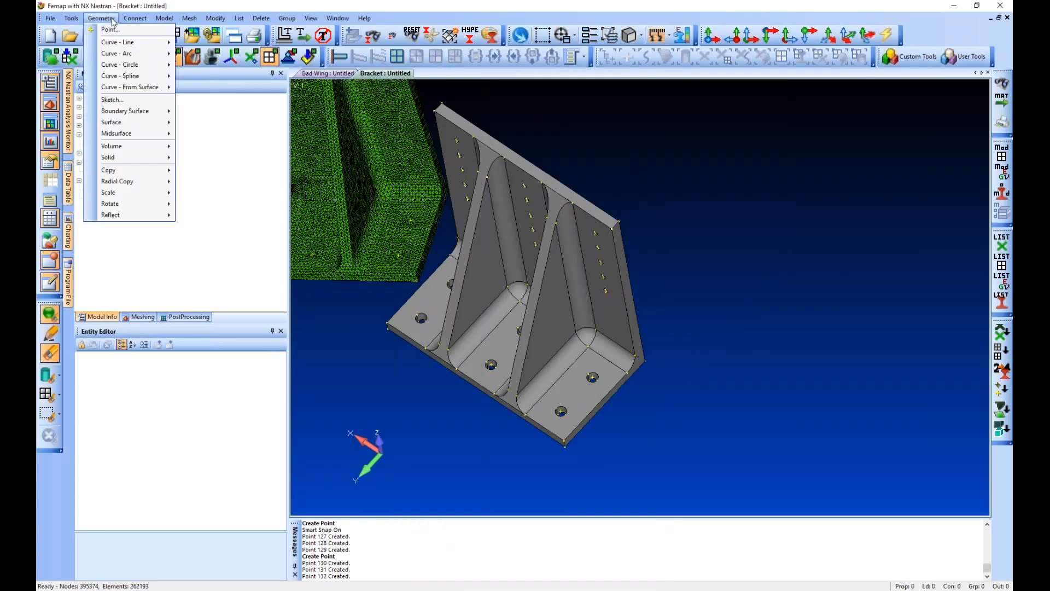
{"action": "left_click", "coordinate": [184, 29]}
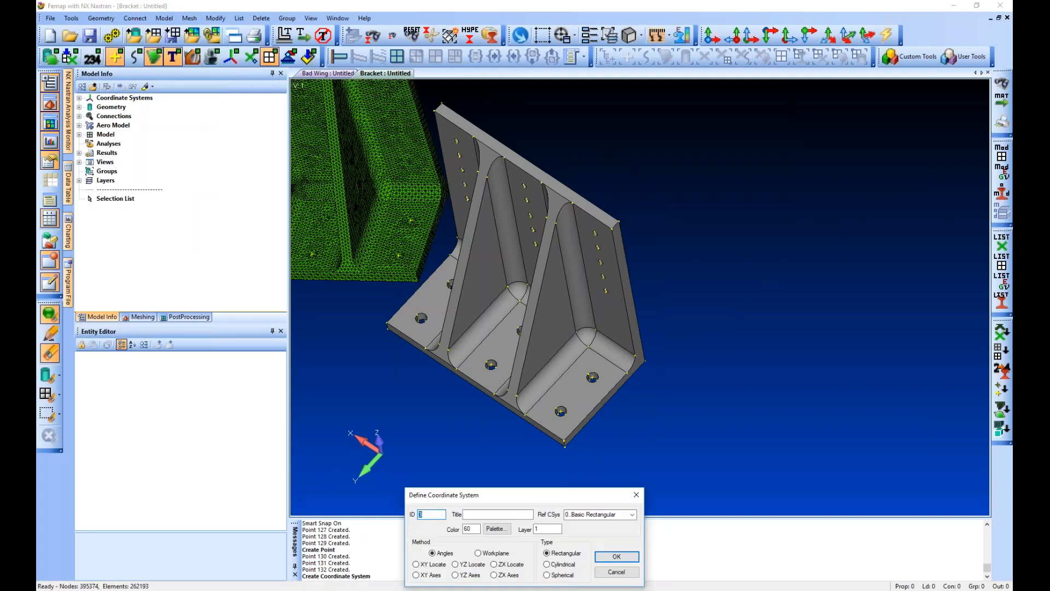
{"action": "left_click", "coordinate": [498, 514]}
{"action": "type", "text": "From"}
{"action": "left_click", "coordinate": [432, 564]}
{"action": "left_click", "coordinate": [560, 528]}
{"action": "key", "text": "Return"}
Locate the From coordinate system's origin at point 127 in the mesh's outer front base hole, with snapping to points
{"action": "middle_click_drag", "start_coordinate": [466, 307], "coordinate": [595, 359], "text": "ctrl"}
{"action": "right_click", "coordinate": [596, 358]}
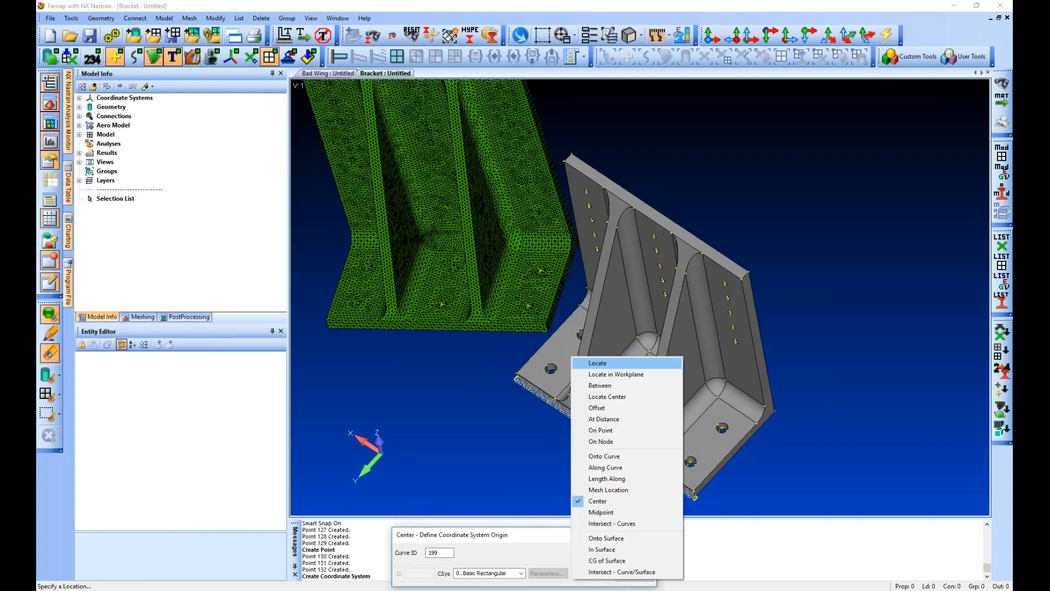
{"action": "left_click", "coordinate": [597, 362]}
{"action": "scroll", "coordinate": [571, 340], "scroll_direction": "up", "scroll_amount": 5}
{"action": "right_click", "coordinate": [571, 341]}
{"action": "left_click", "coordinate": [607, 450]}
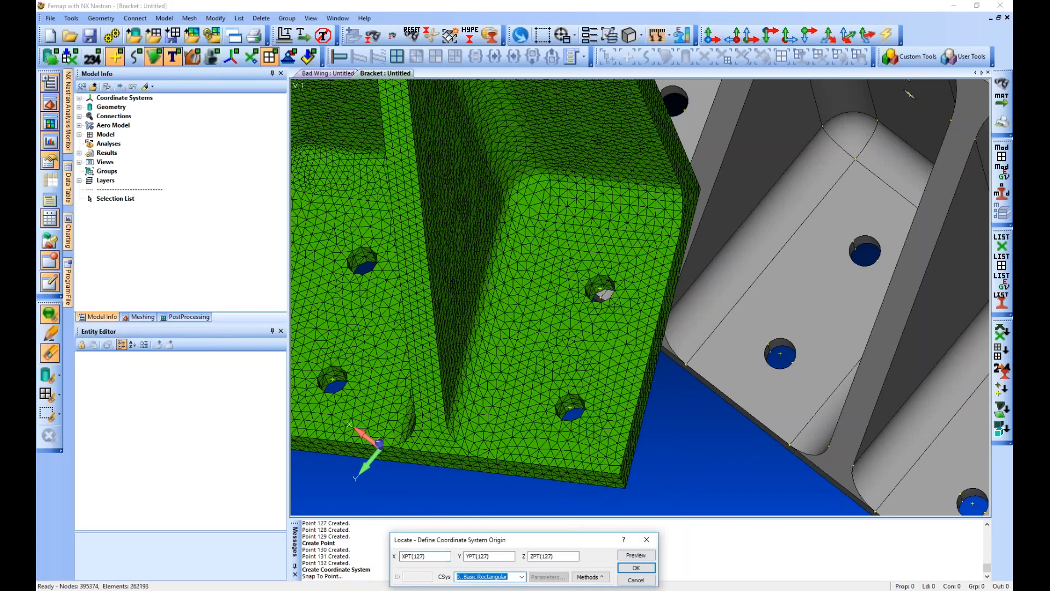
{"action": "left_click", "coordinate": [601, 286]}
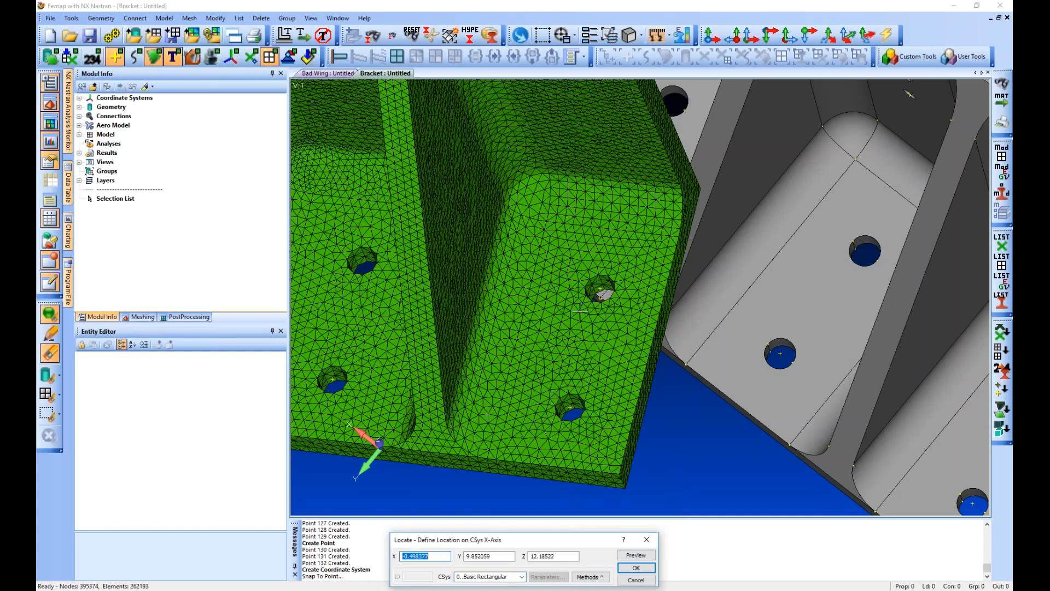
Set the From system's X-axis through the mesh's outer rear hole point and its XY-plane through point 129 in the middle bay
{"action": "middle_click_drag", "start_coordinate": [580, 311], "coordinate": [555, 321]}
{"action": "left_click", "coordinate": [446, 369]}
{"action": "middle_click_drag", "start_coordinate": [446, 369], "coordinate": [640, 283], "text": "ctrl"}
{"action": "left_click", "coordinate": [636, 567]}
{"action": "left_click", "coordinate": [377, 371]}
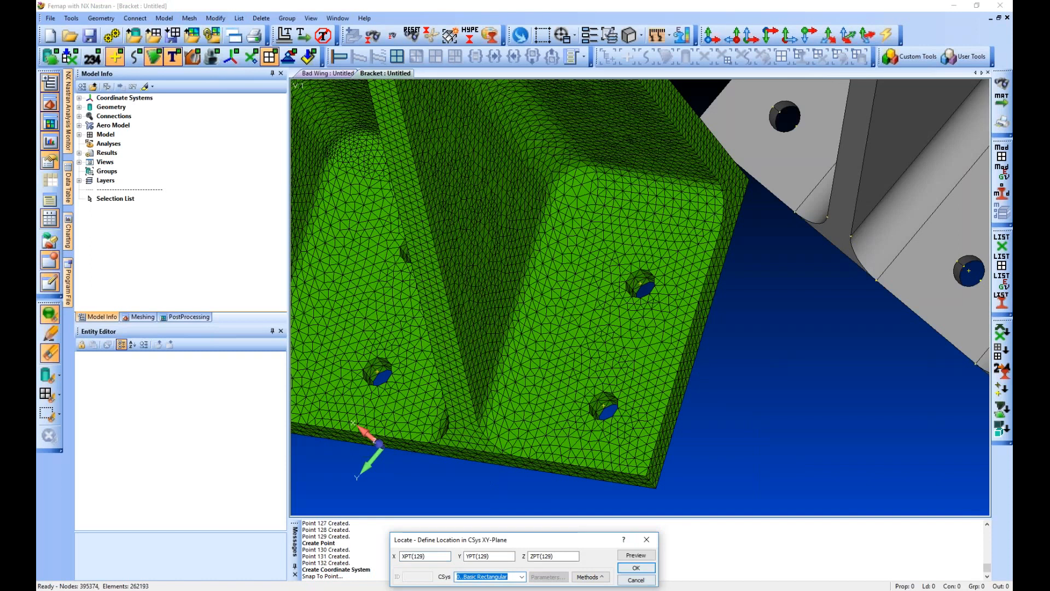
{"action": "left_click", "coordinate": [636, 568]}
Show coordinate systems in the view and start a rectangular coordinate system titled To, defined with the XY Locate method
{"action": "left_click", "coordinate": [212, 56]}
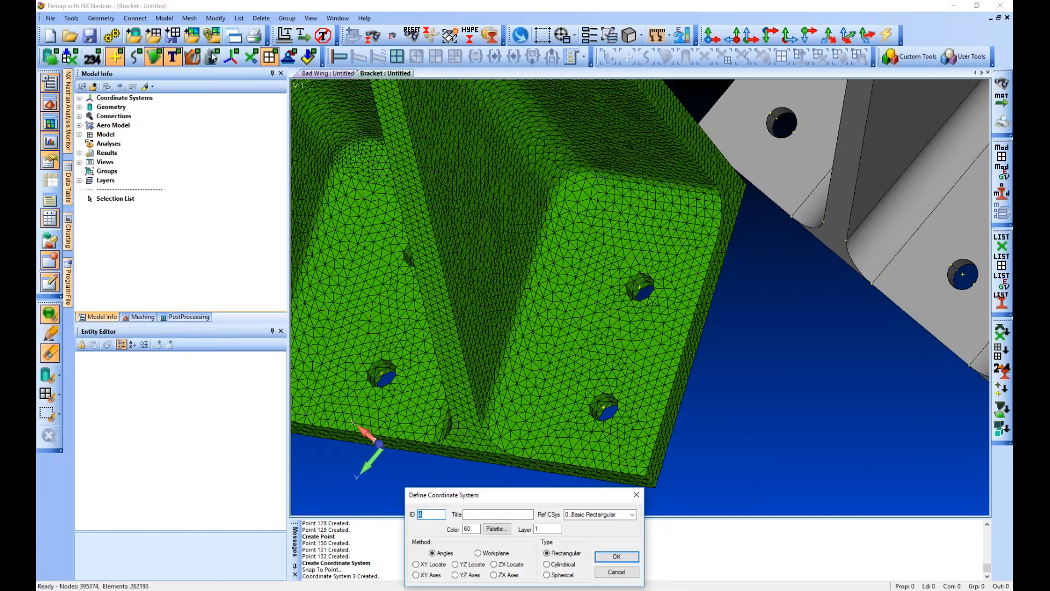
{"action": "left_click", "coordinate": [230, 56]}
{"action": "middle_click_drag", "start_coordinate": [724, 401], "coordinate": [698, 334]}
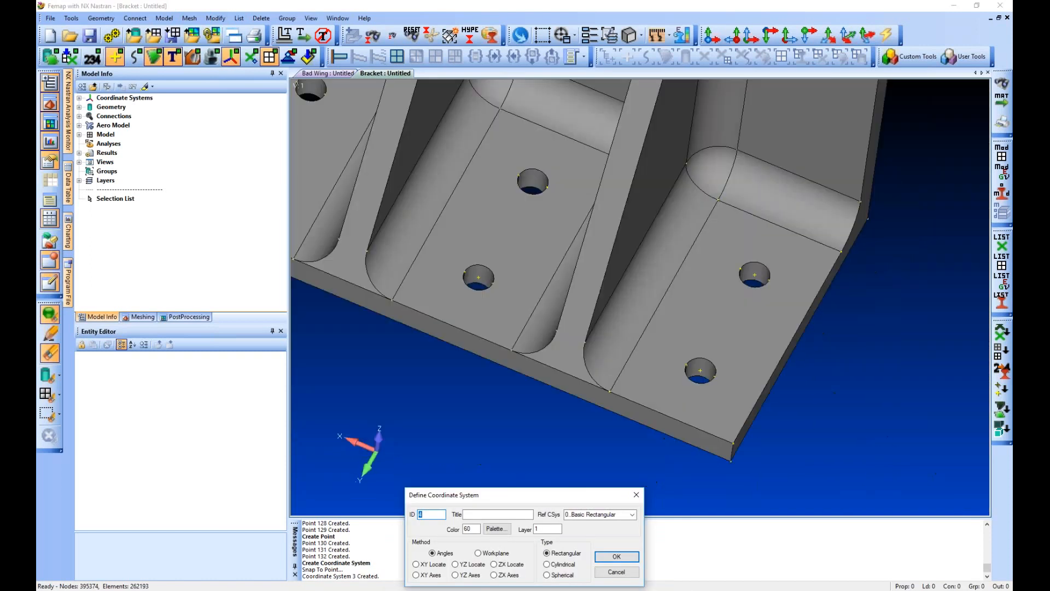
{"action": "left_click", "coordinate": [496, 514]}
{"action": "type", "text": "To"}
{"action": "left_click", "coordinate": [431, 564]}
{"action": "key", "text": "Return"}
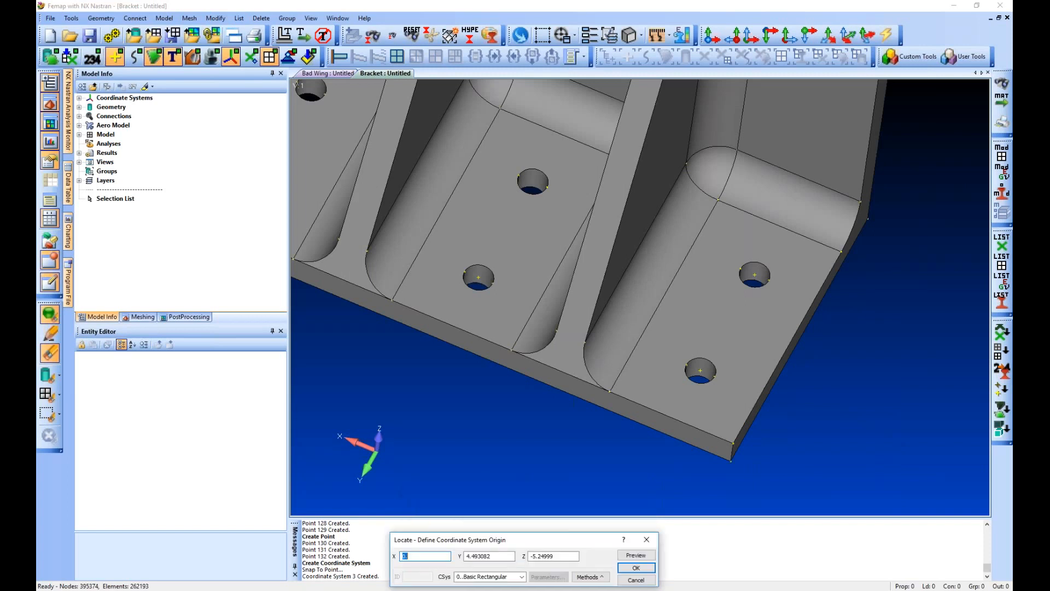
Locate the To system's origin at the solid's outer front hole point, X-axis through the outer rear hole point, and XY-plane through point 132
{"action": "left_click", "coordinate": [700, 370]}
{"action": "left_click", "coordinate": [635, 568]}
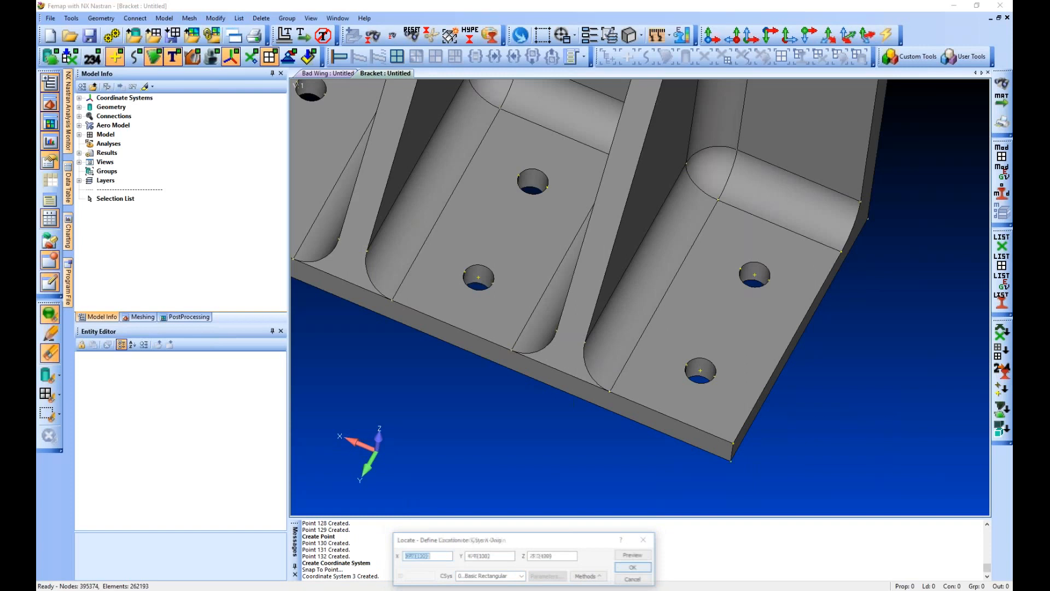
{"action": "key", "text": "Return"}
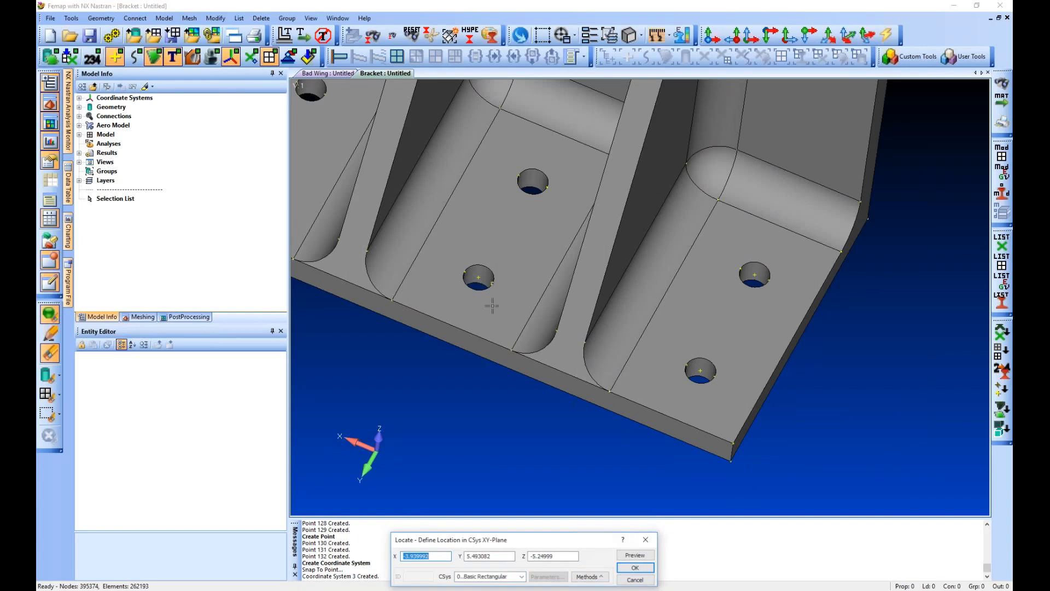
{"action": "left_click", "coordinate": [493, 306]}
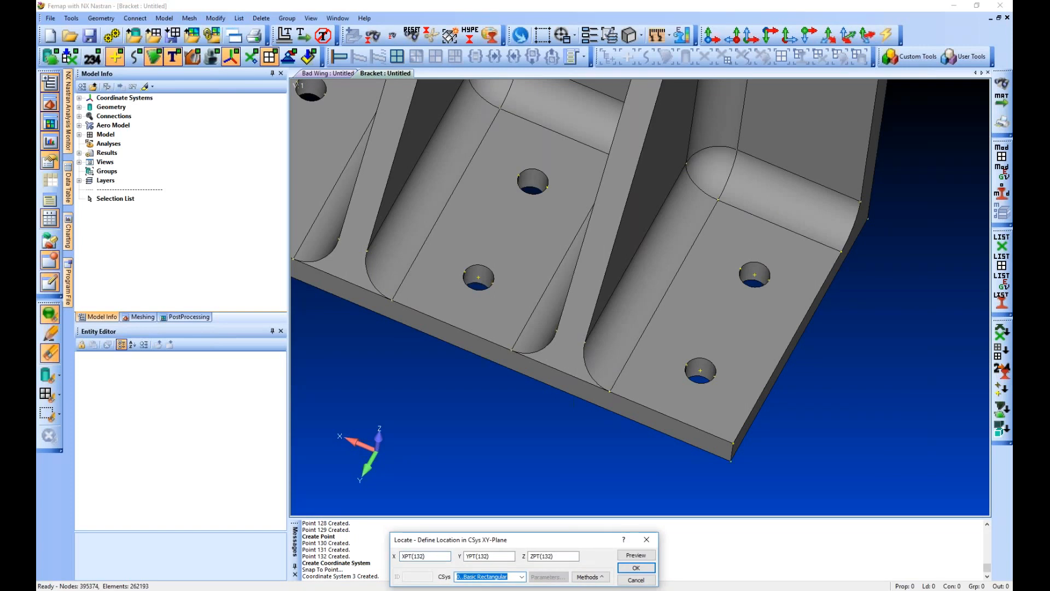
{"action": "key", "text": "Return"}
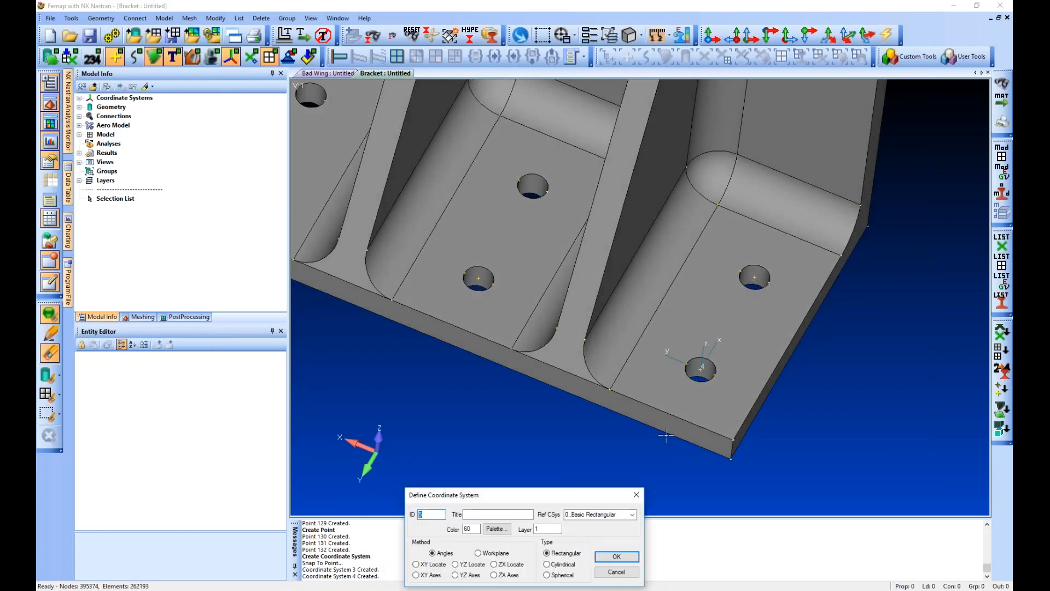
{"action": "key", "text": "Escape"}
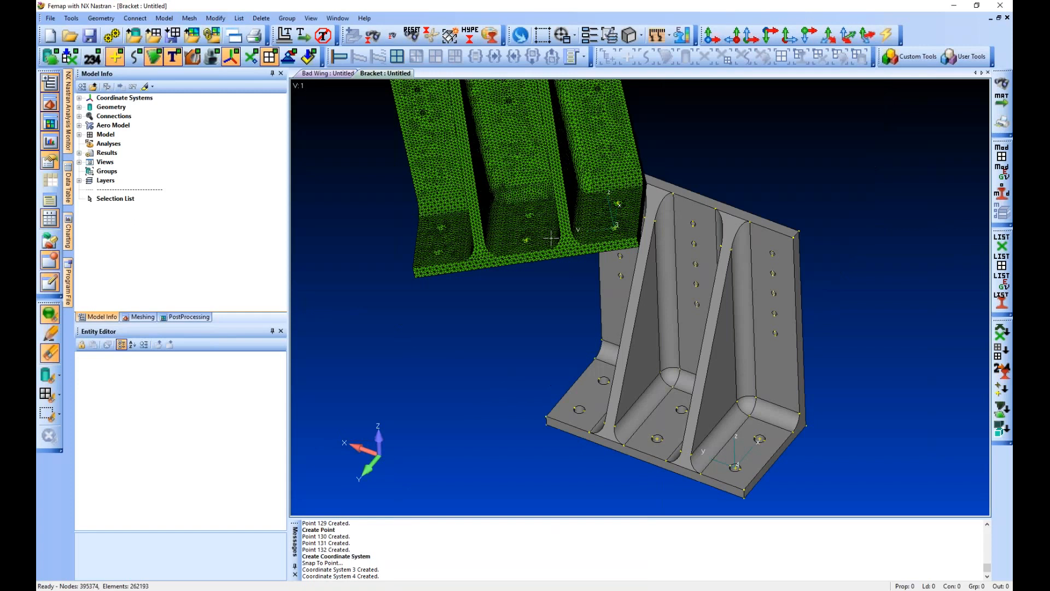
Align all mesh elements between coordinate systems, from 3..From to 4..To
{"action": "middle_click_drag", "start_coordinate": [551, 238], "coordinate": [527, 274]}
{"action": "left_click", "coordinate": [164, 19]}
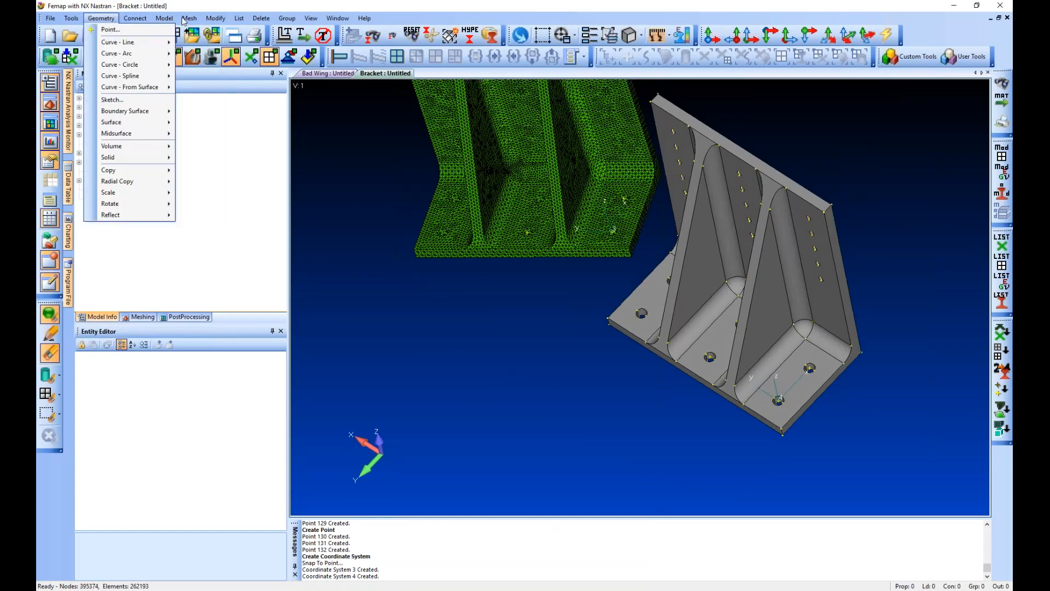
{"action": "mouse_move", "coordinate": [215, 18]}
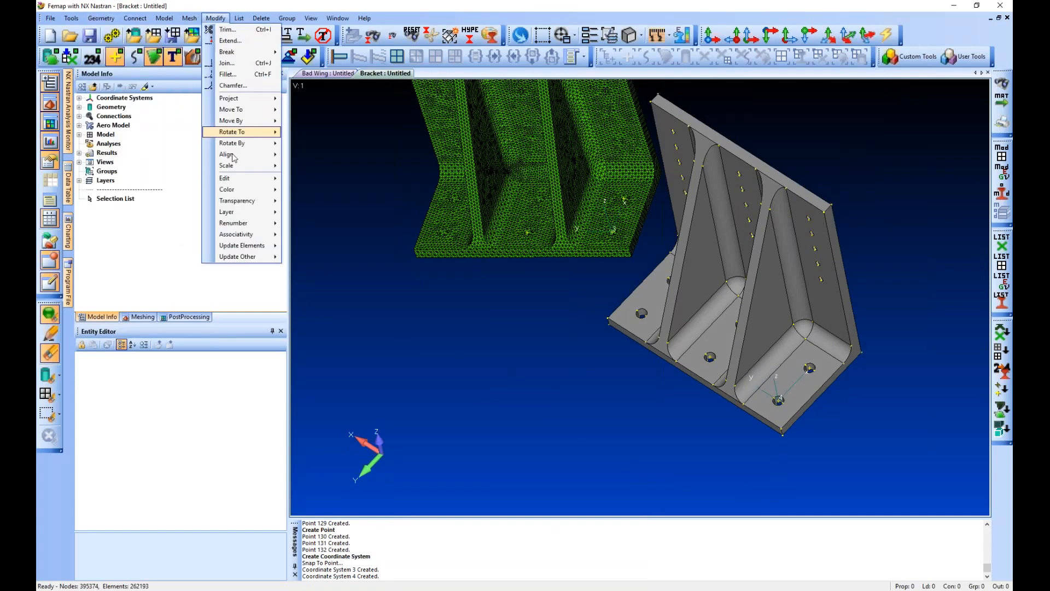
{"action": "mouse_move", "coordinate": [233, 157]}
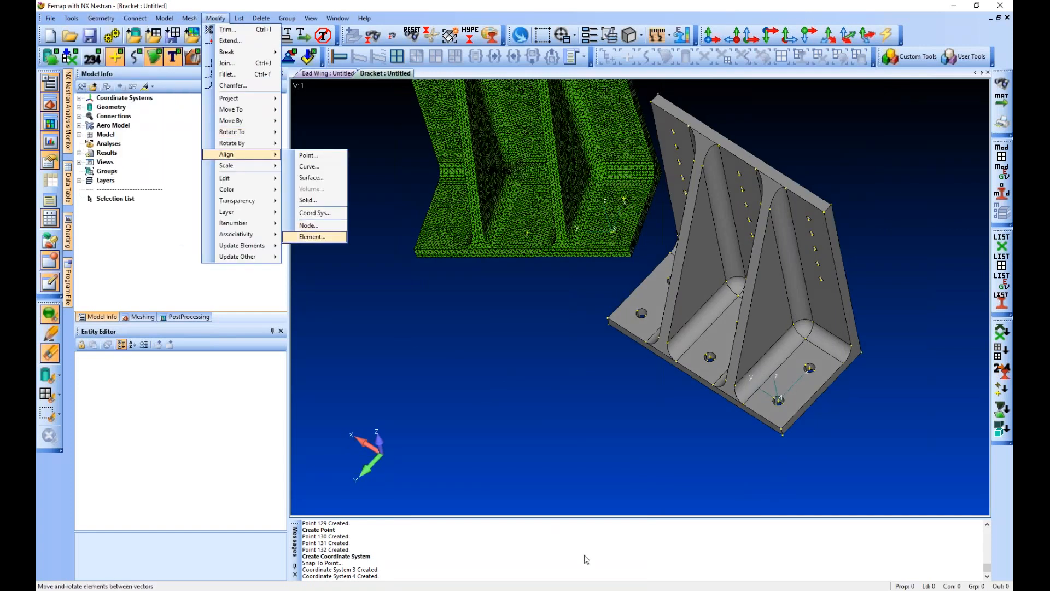
{"action": "key", "text": "Return"}
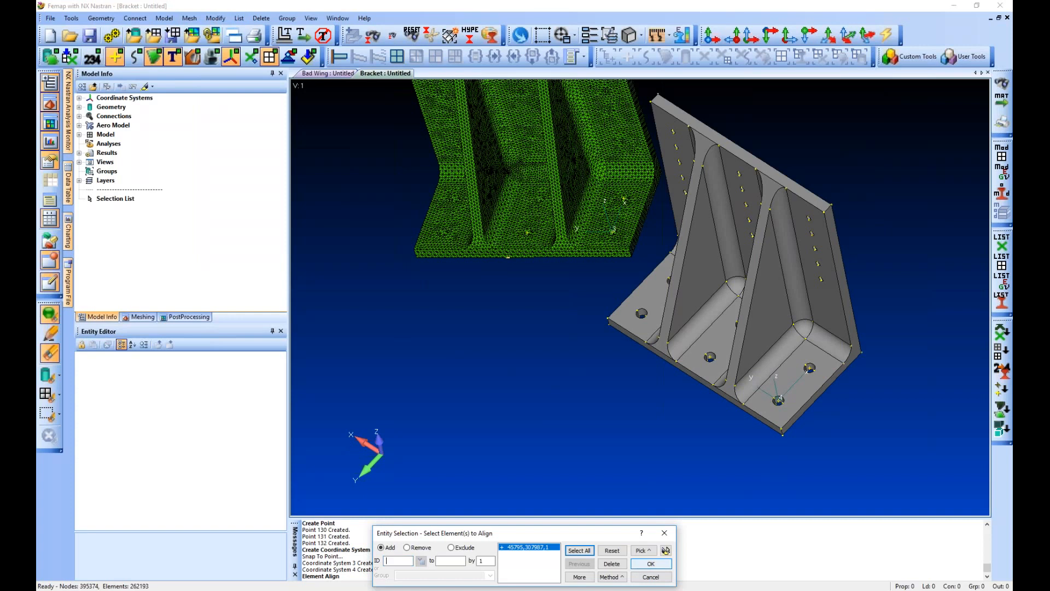
{"action": "key", "text": "Return"}
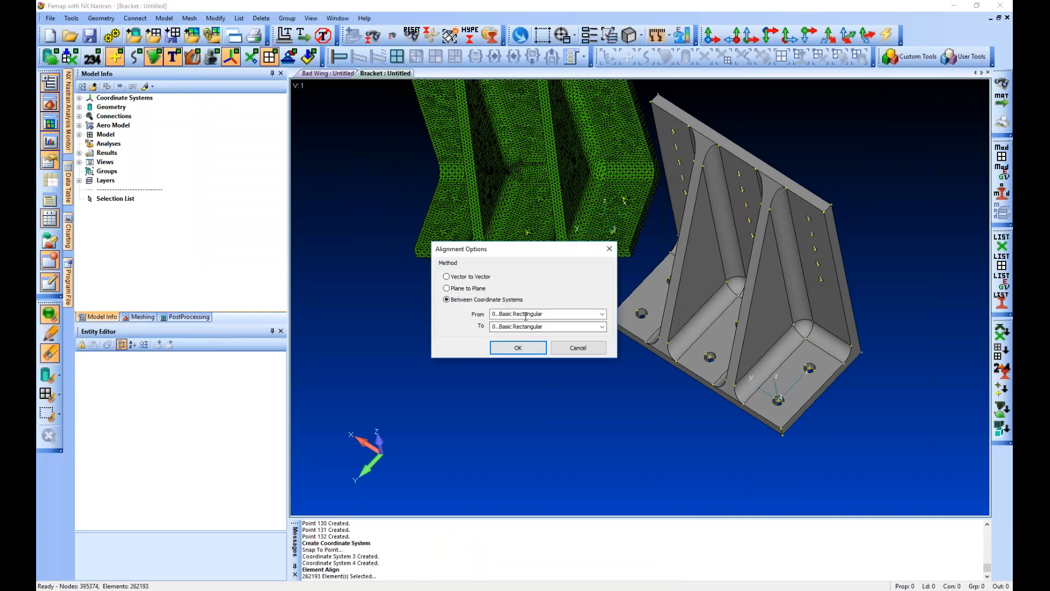
{"action": "left_click", "coordinate": [592, 313]}
{"action": "left_click", "coordinate": [517, 343]}
{"action": "left_click", "coordinate": [533, 326]}
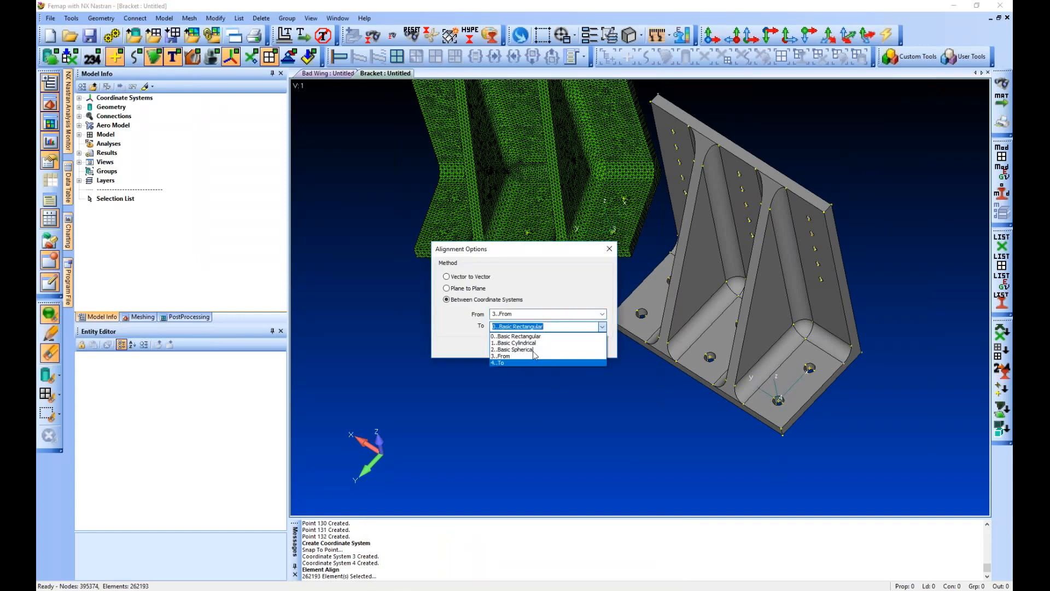
{"action": "left_click", "coordinate": [525, 363]}
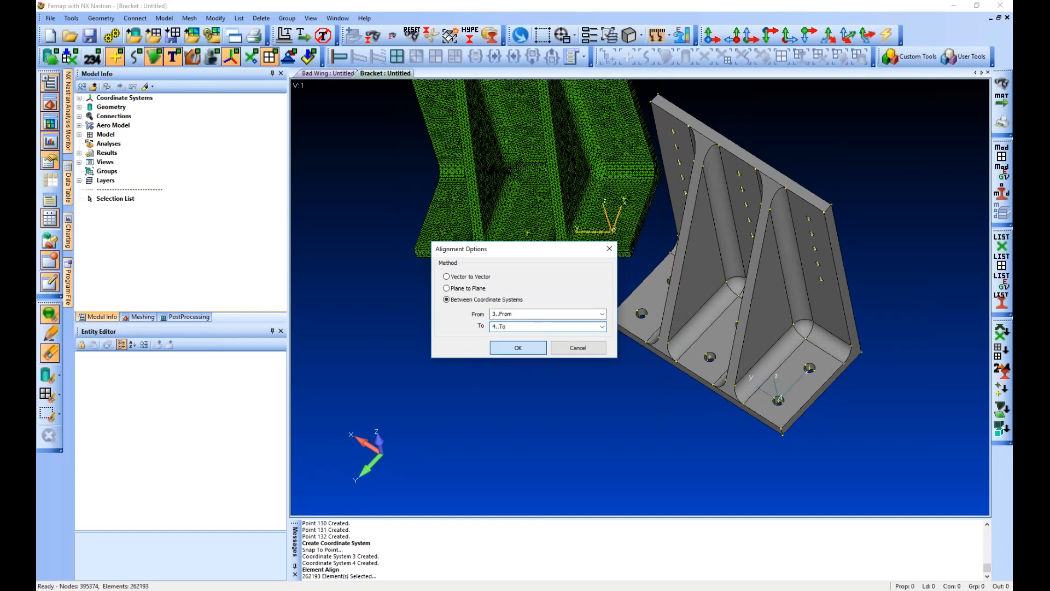
{"action": "key", "text": "Return"}
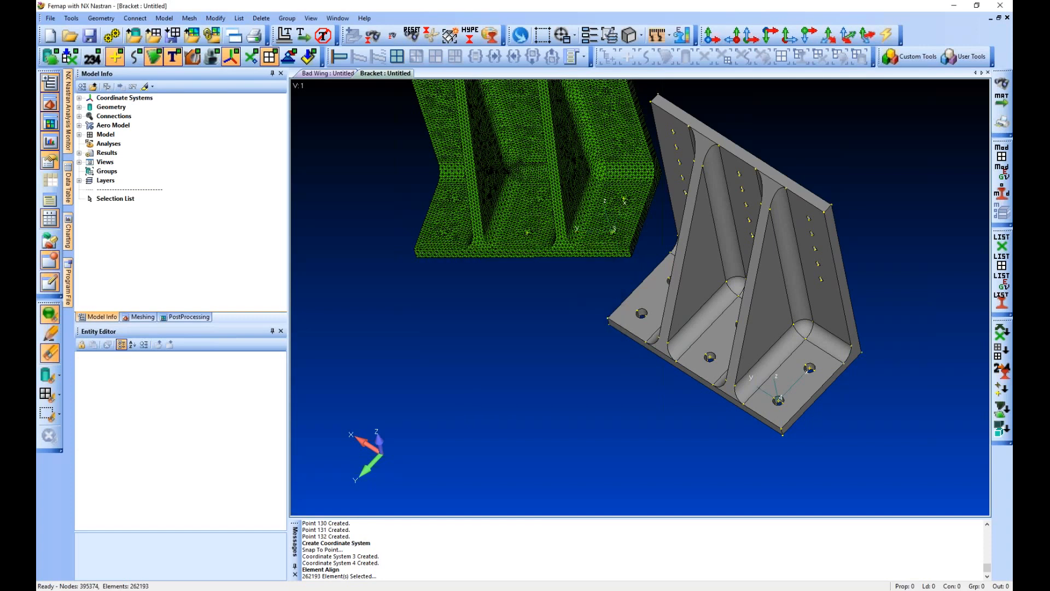
Examine from several angles how the aligned mesh fits over the solid bracket
{"action": "middle_click_drag", "start_coordinate": [782, 233], "coordinate": [705, 186]}
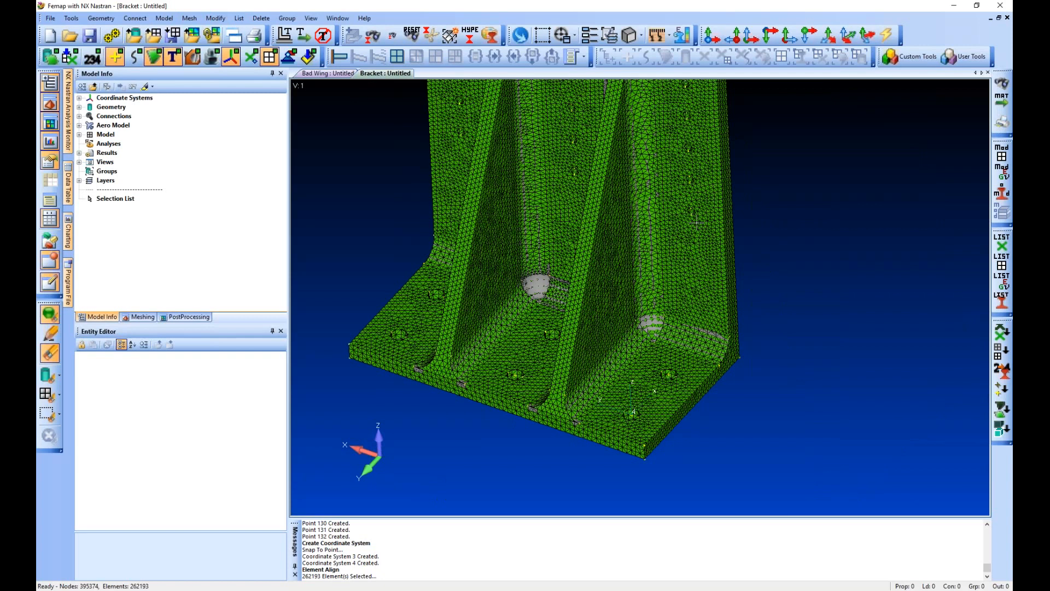
{"action": "scroll", "coordinate": [698, 295], "scroll_direction": "down", "scroll_amount": 3}
{"action": "middle_click_drag", "start_coordinate": [698, 295], "coordinate": [406, 151]}
{"action": "scroll", "coordinate": [627, 372], "scroll_direction": "up", "scroll_amount": 3}
{"action": "middle_click_drag", "start_coordinate": [553, 262], "coordinate": [529, 324], "text": "ctrl"}
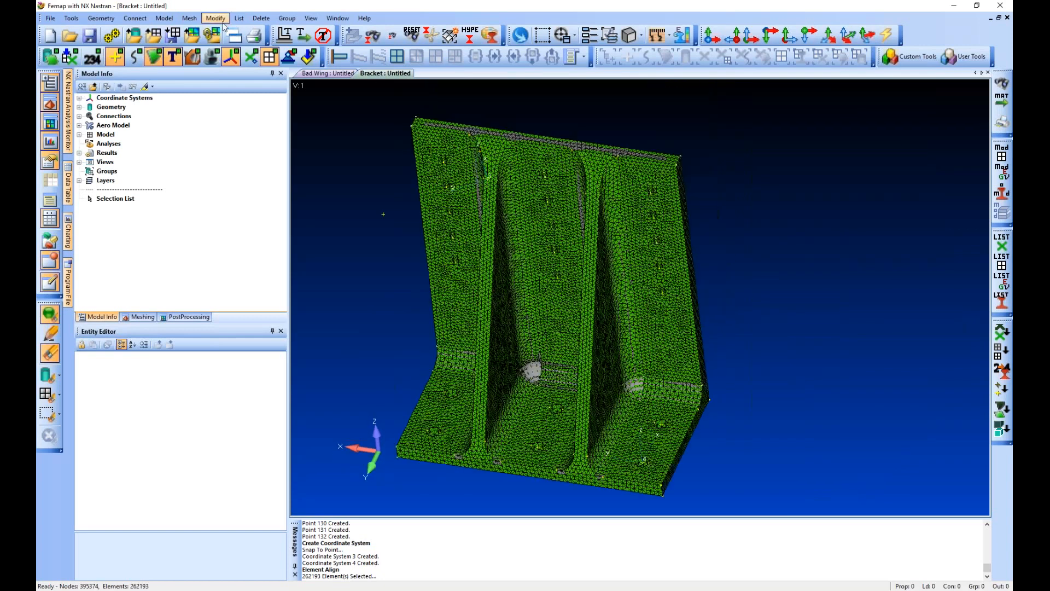
{"action": "left_click", "coordinate": [223, 19]}
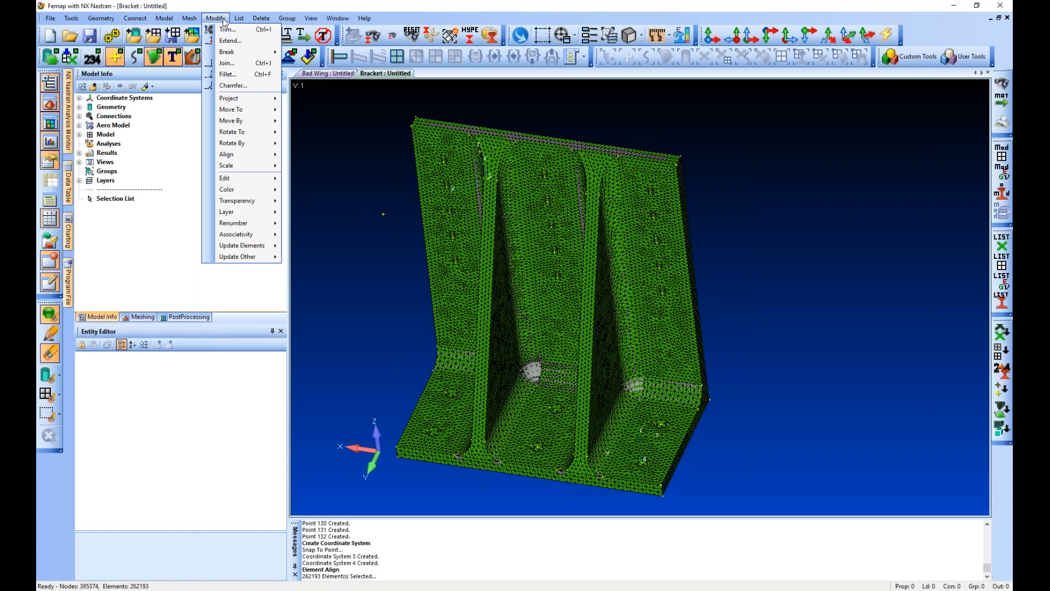
{"action": "mouse_move", "coordinate": [196, 18]}
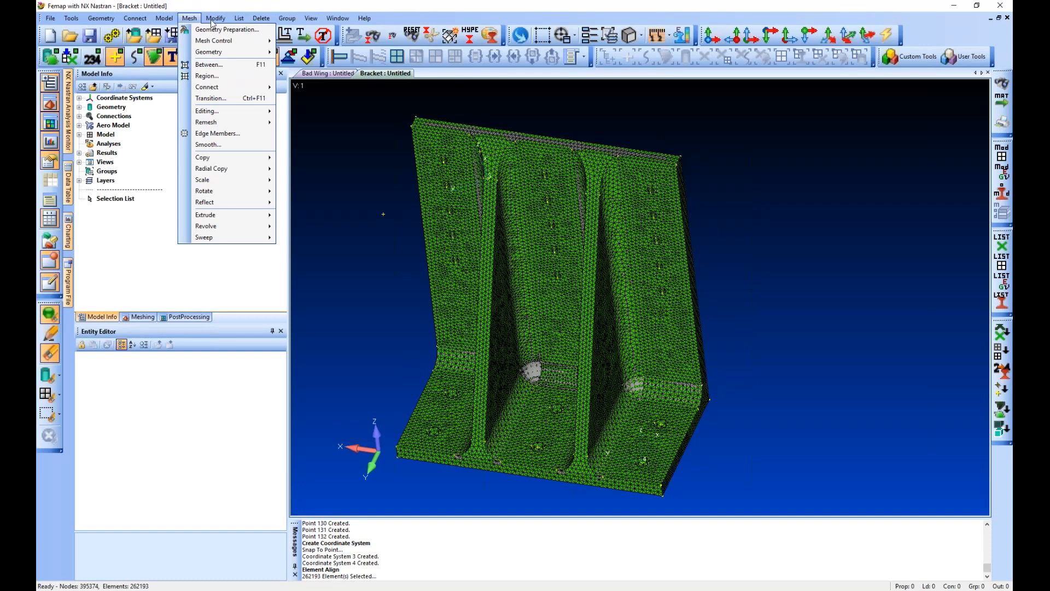
Automatically associate all mesh elements with the bracket solid
{"action": "mouse_move", "coordinate": [229, 236]}
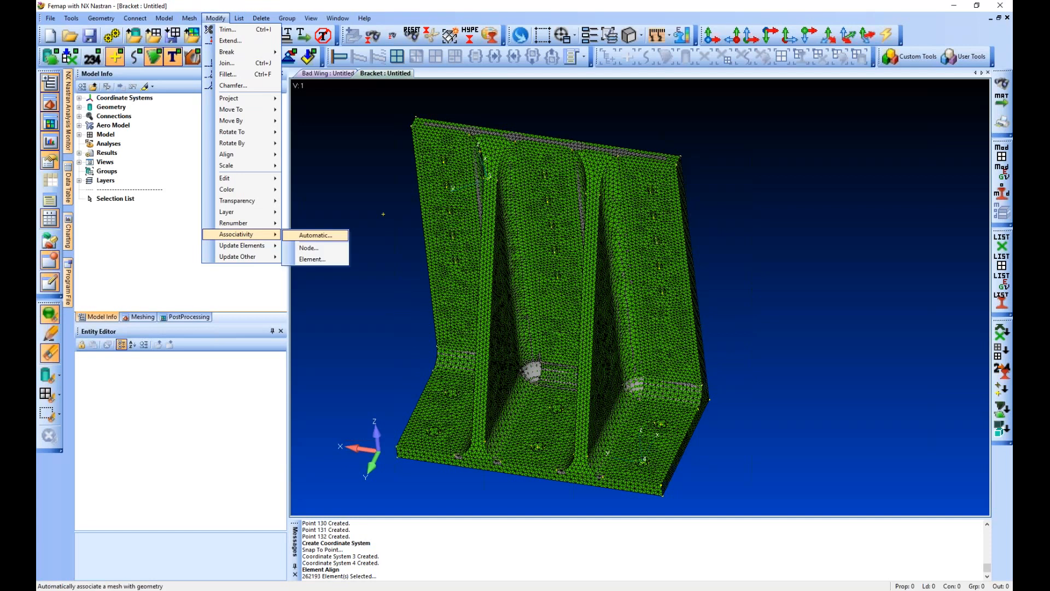
{"action": "left_click", "coordinate": [315, 235]}
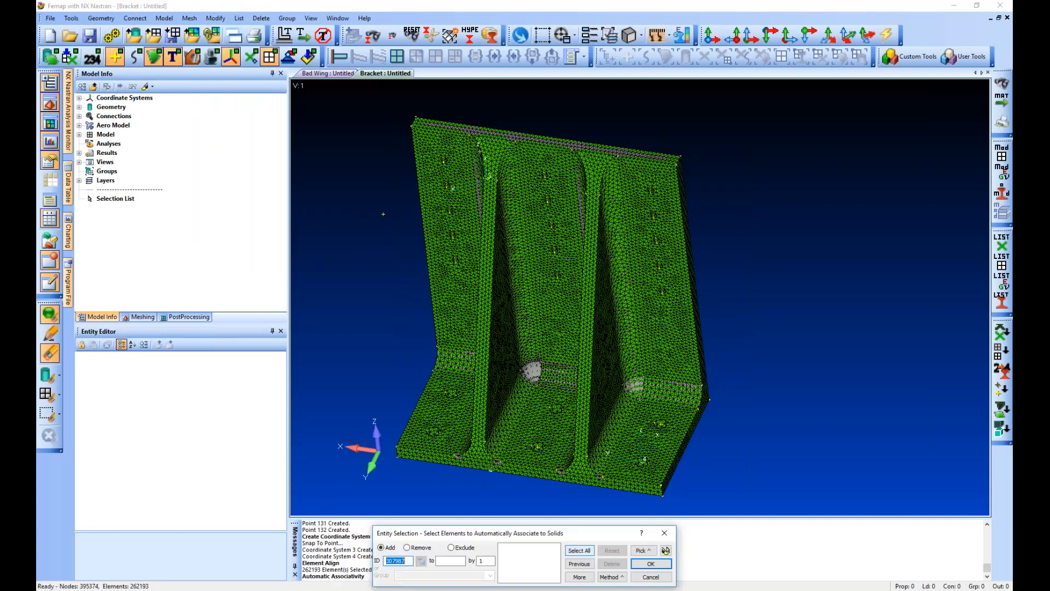
{"action": "left_click", "coordinate": [580, 550]}
{"action": "key", "text": "Return"}
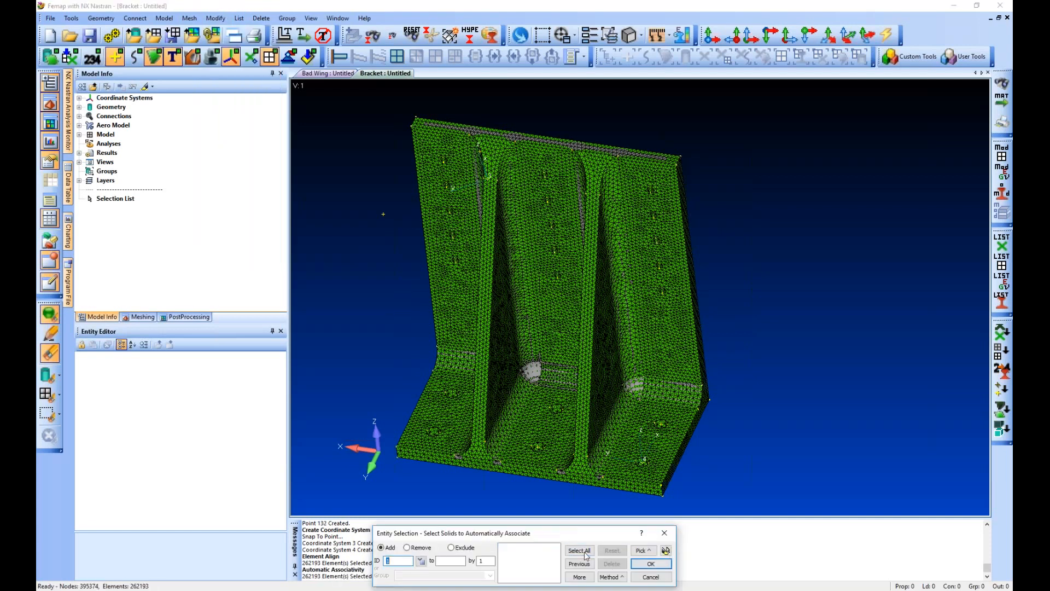
{"action": "left_click", "coordinate": [585, 553]}
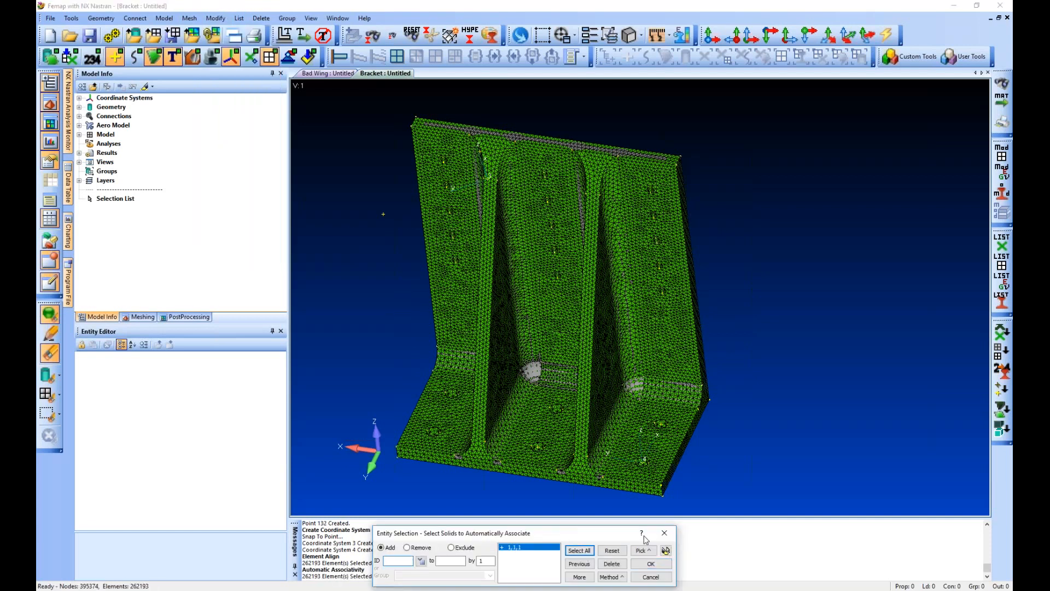
{"action": "key", "text": "Return"}
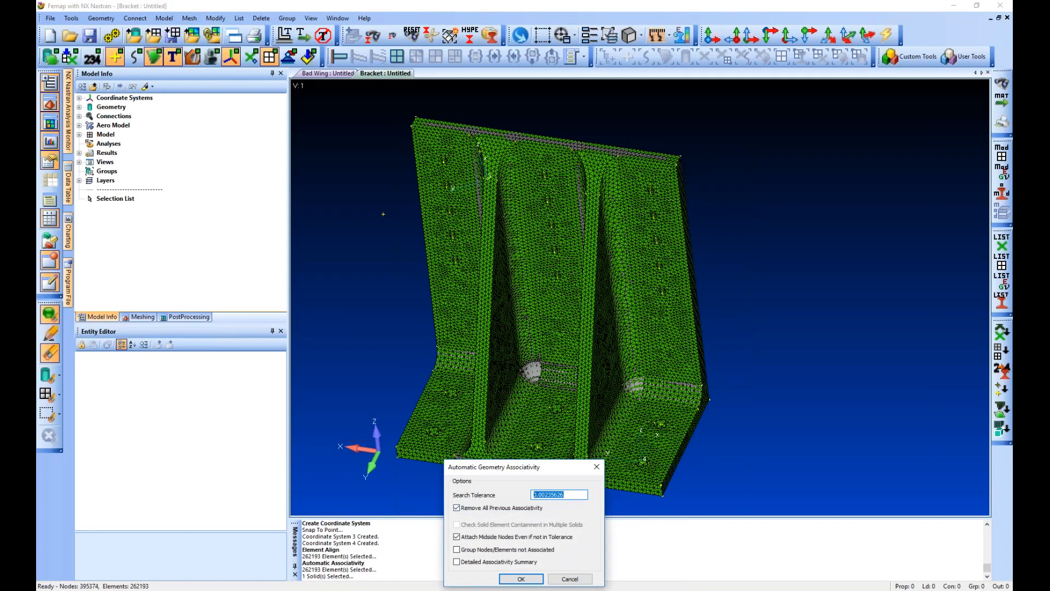
{"action": "left_click", "coordinate": [564, 494]}
{"action": "left_click", "coordinate": [457, 552]}
{"action": "key", "text": "Return"}
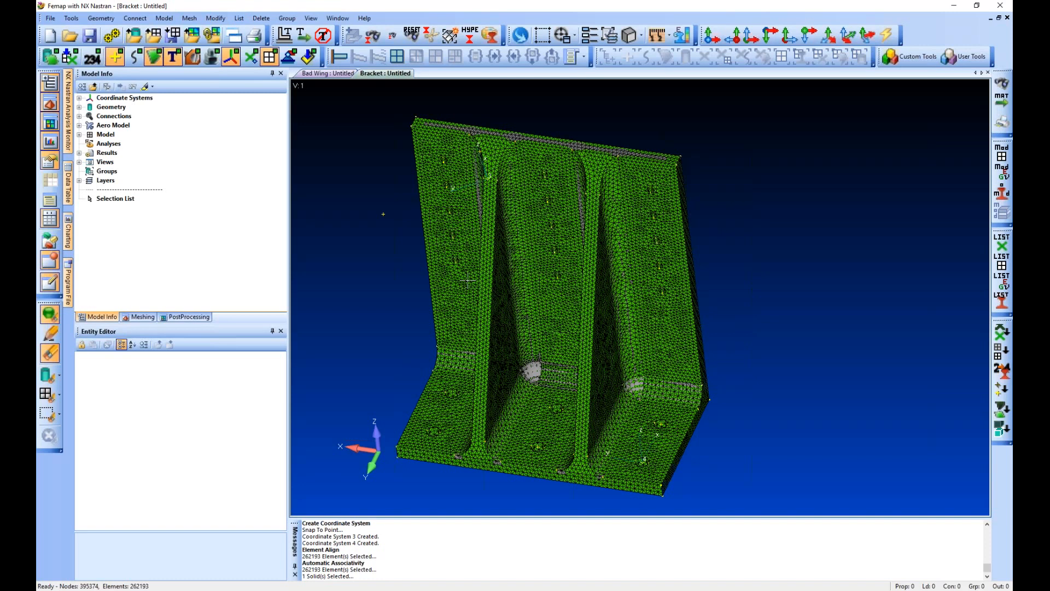
Resize the two base holes in the end pocket on the +X side to a diameter of .375, using Feature Editing with feature edges
{"action": "middle_click_drag", "start_coordinate": [696, 298], "coordinate": [596, 322], "text": "ctrl"}
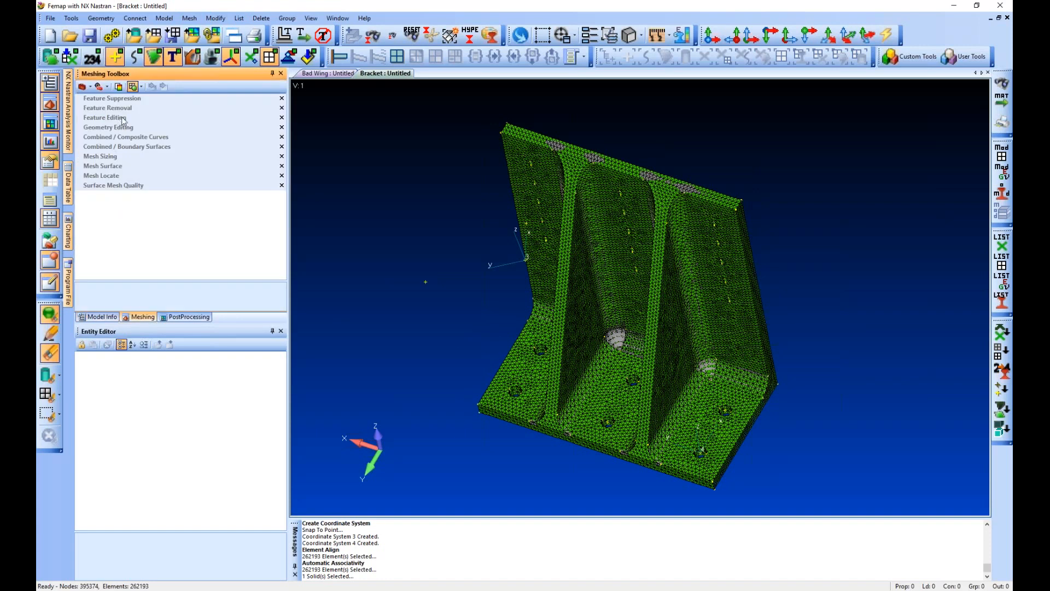
{"action": "left_click", "coordinate": [123, 118]}
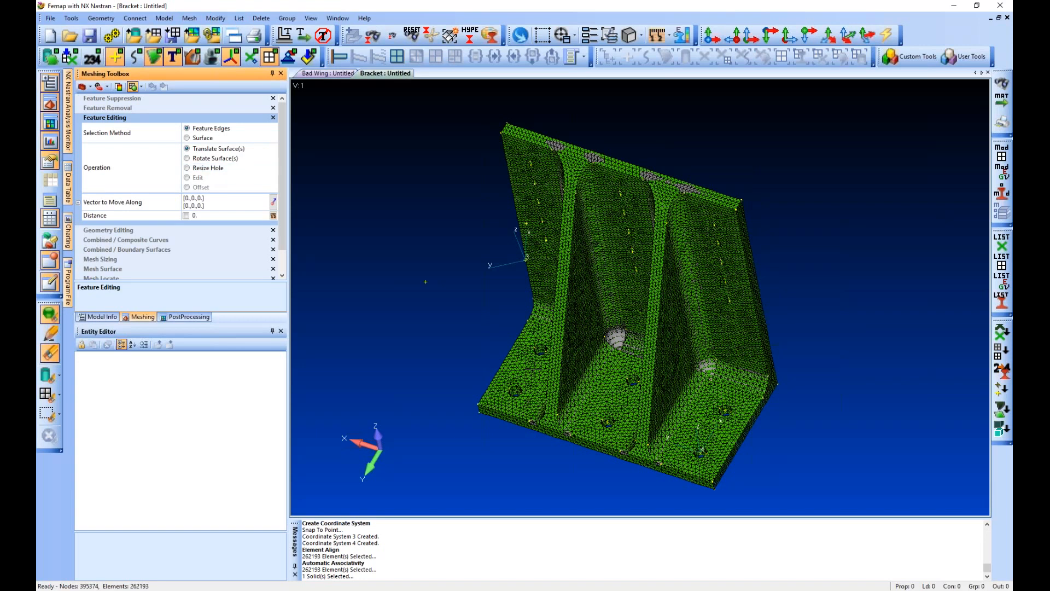
{"action": "scroll", "coordinate": [533, 369], "scroll_direction": "up", "scroll_amount": 3}
{"action": "middle_click_drag", "start_coordinate": [566, 433], "coordinate": [703, 478]}
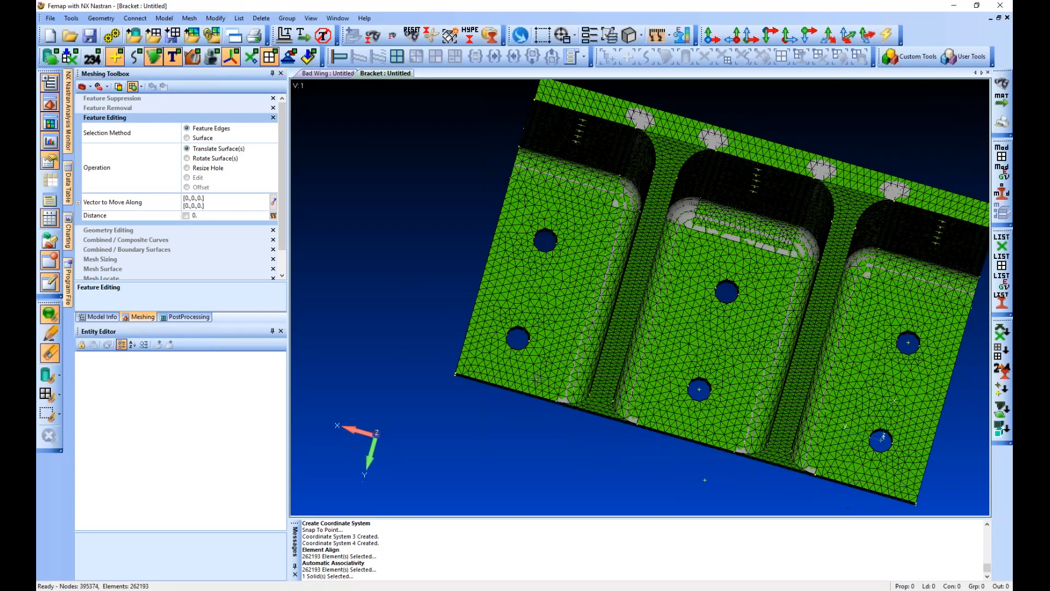
{"action": "scroll", "coordinate": [537, 378], "scroll_direction": "up", "scroll_amount": 3}
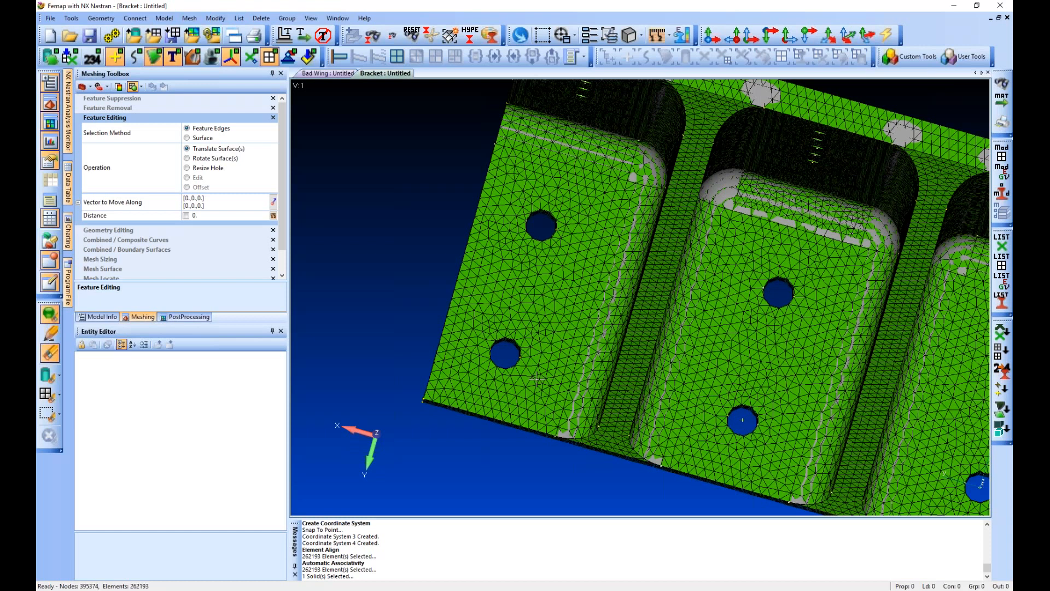
{"action": "left_click", "coordinate": [201, 169]}
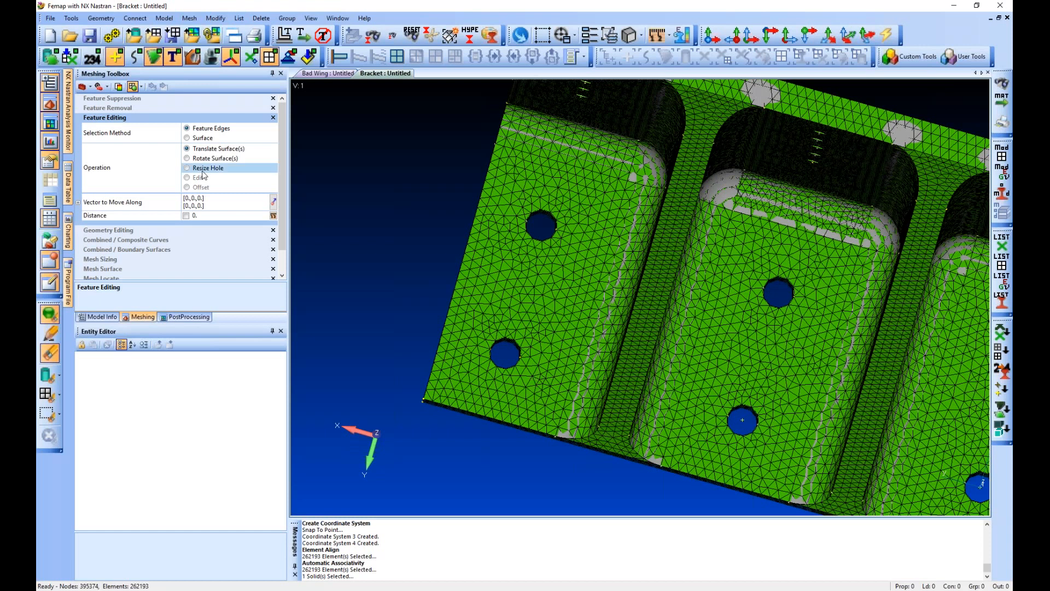
{"action": "left_click", "coordinate": [170, 199]}
{"action": "type", "text": ".375"}
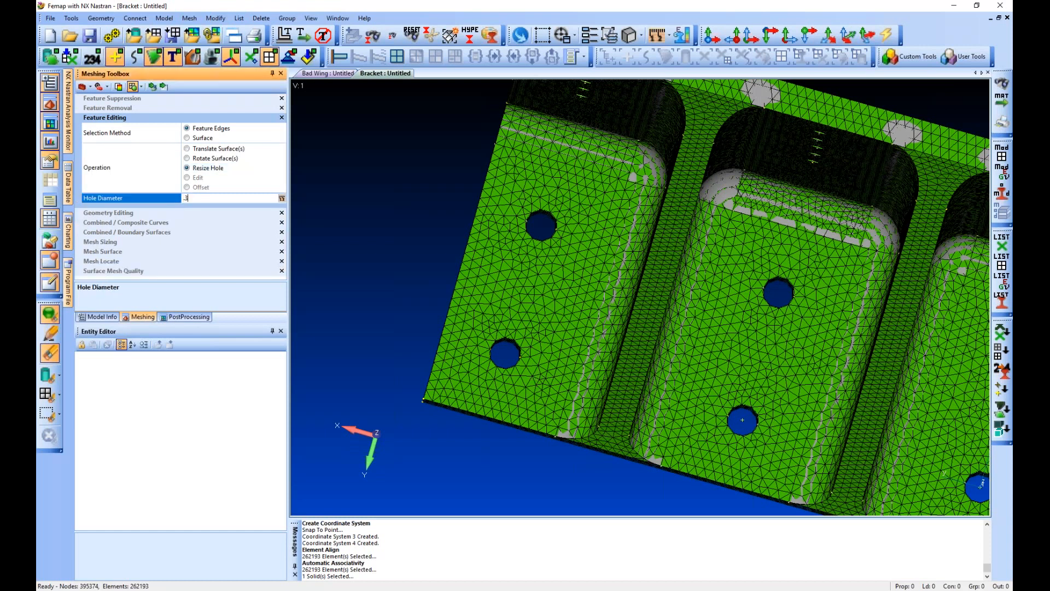
{"action": "left_click", "coordinate": [164, 86]}
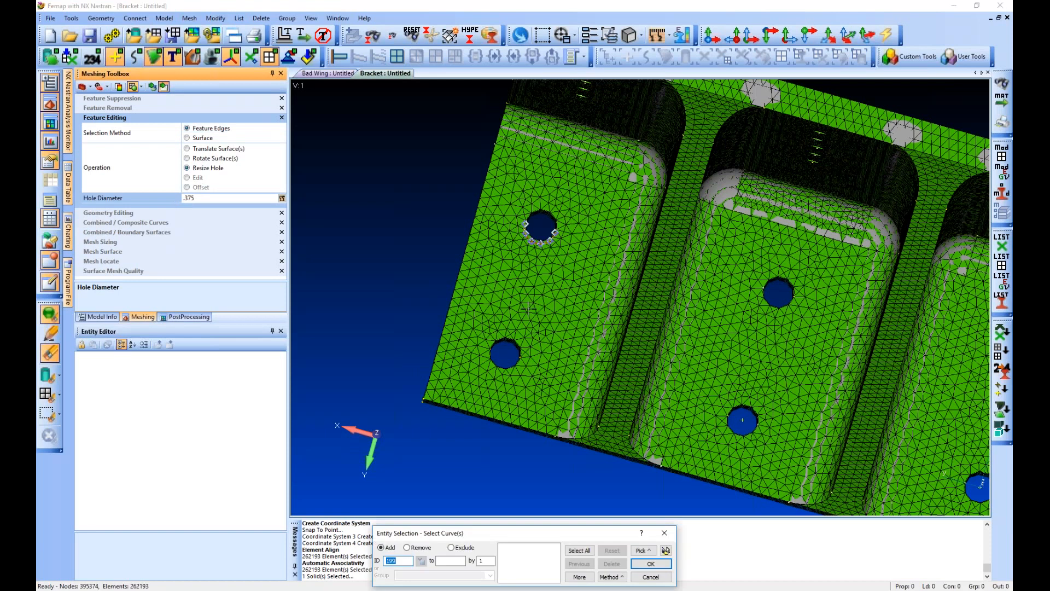
{"action": "middle_click_drag", "start_coordinate": [528, 309], "coordinate": [512, 217]}
{"action": "left_click", "coordinate": [514, 217]}
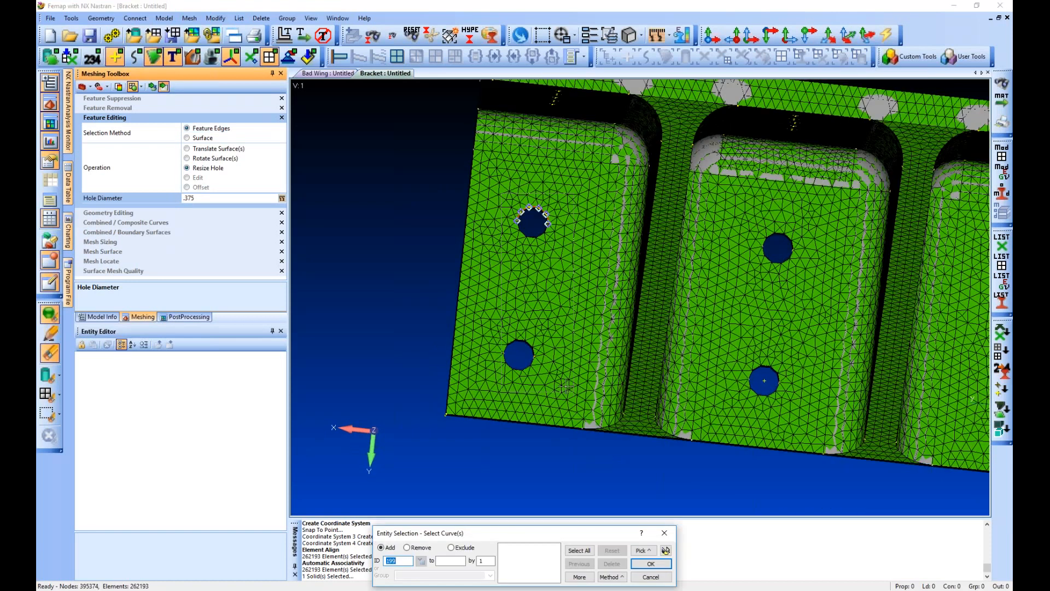
{"action": "left_click", "coordinate": [763, 382]}
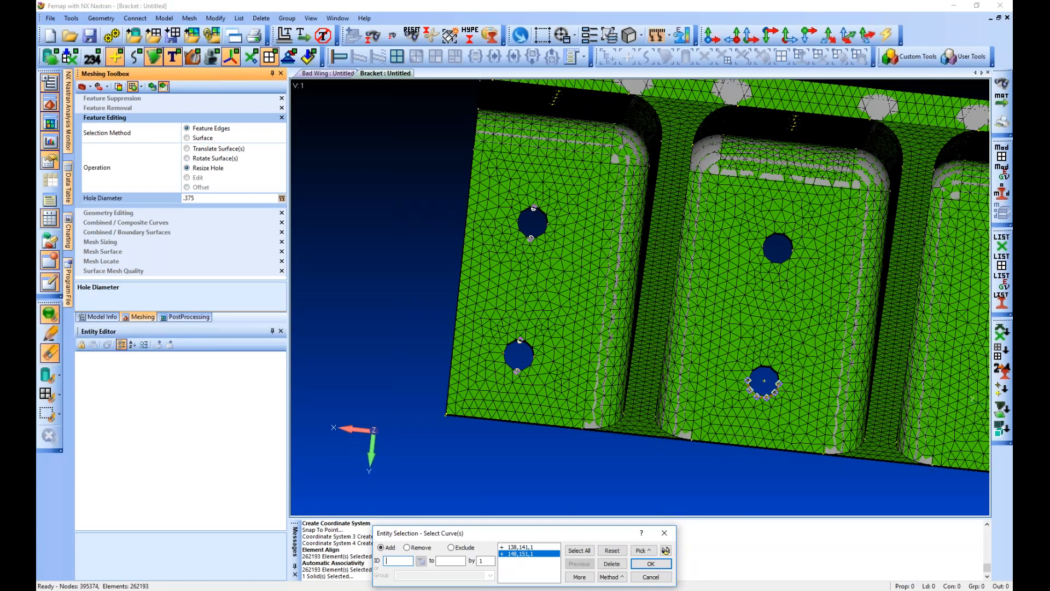
{"action": "key", "text": "Return"}
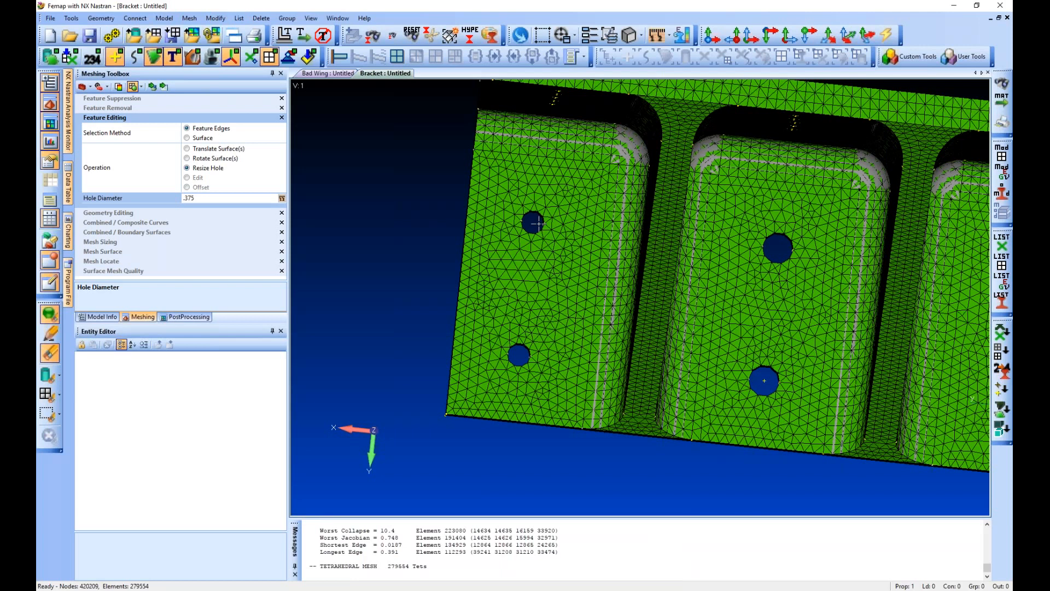
{"action": "left_click", "coordinate": [72, 18]}
{"action": "mouse_move", "coordinate": [103, 328]}
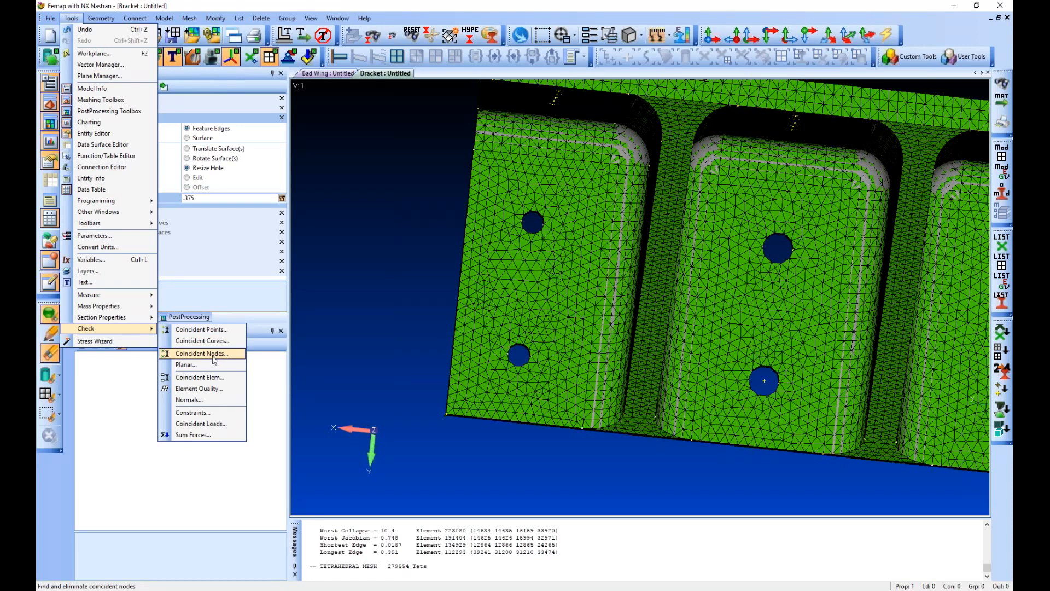
{"action": "left_click", "coordinate": [453, 333]}
Offset the base surface containing the two resized holes by 1, using Feature Editing with surface selection and Auto Extend off
{"action": "middle_click_drag", "start_coordinate": [659, 326], "coordinate": [516, 374]}
{"action": "scroll", "coordinate": [515, 374], "scroll_direction": "up", "scroll_amount": 2}
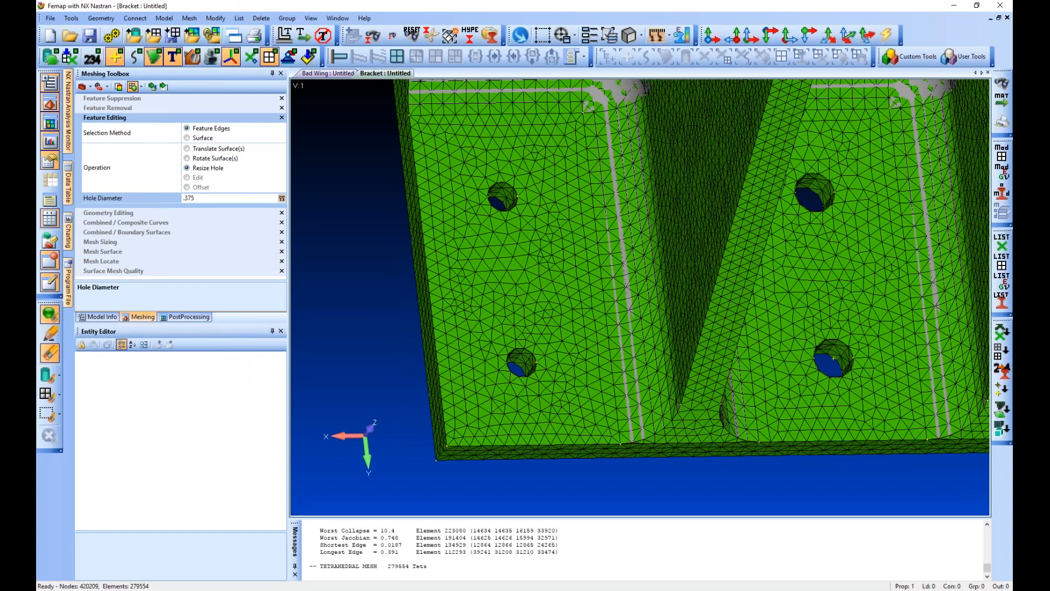
{"action": "middle_click_drag", "start_coordinate": [833, 358], "coordinate": [807, 348]}
{"action": "middle_click_drag", "start_coordinate": [444, 277], "coordinate": [453, 268]}
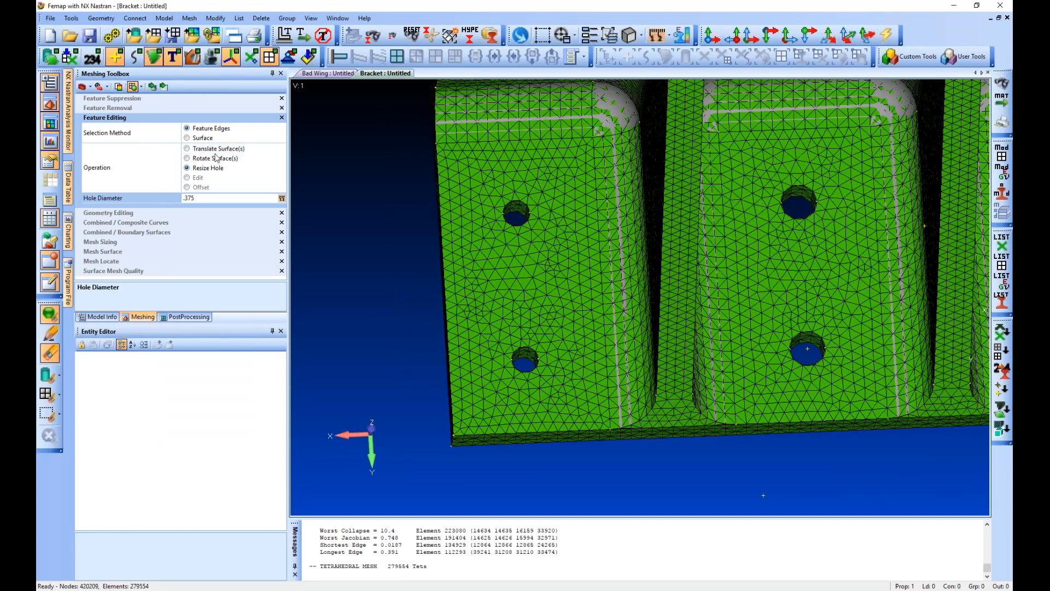
{"action": "left_click", "coordinate": [202, 137]}
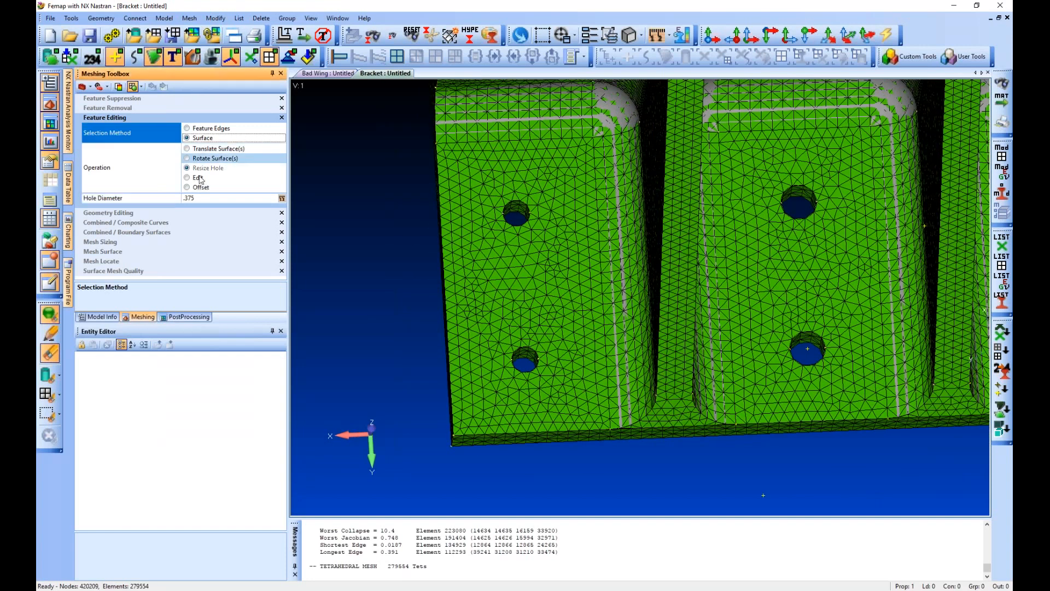
{"action": "left_click", "coordinate": [201, 187]}
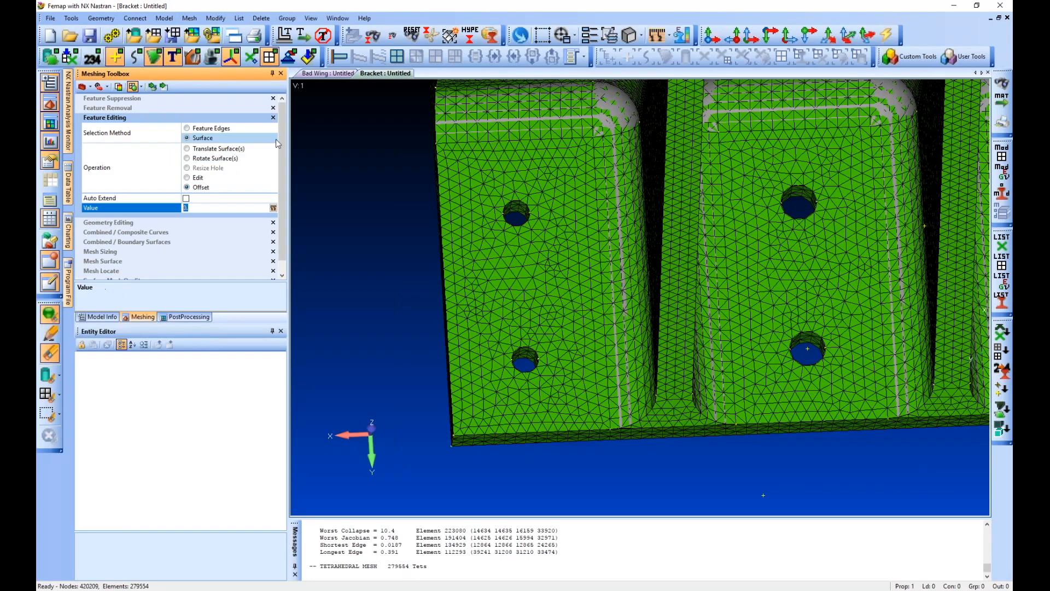
{"action": "type", "text": "1"}
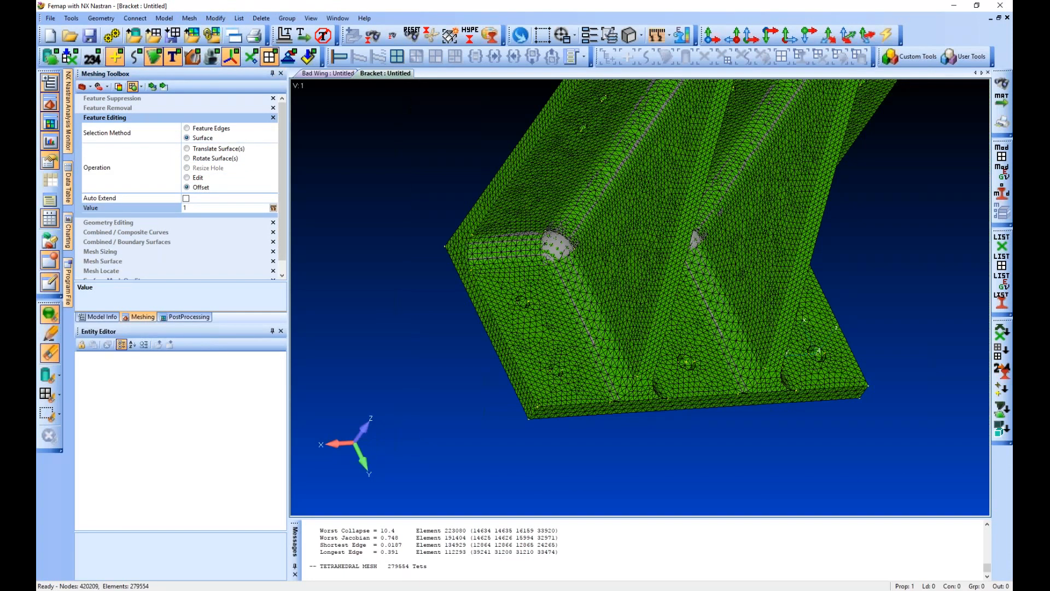
{"action": "left_click", "coordinate": [153, 87]}
{"action": "right_click", "coordinate": [389, 241]}
{"action": "left_click", "coordinate": [427, 393]}
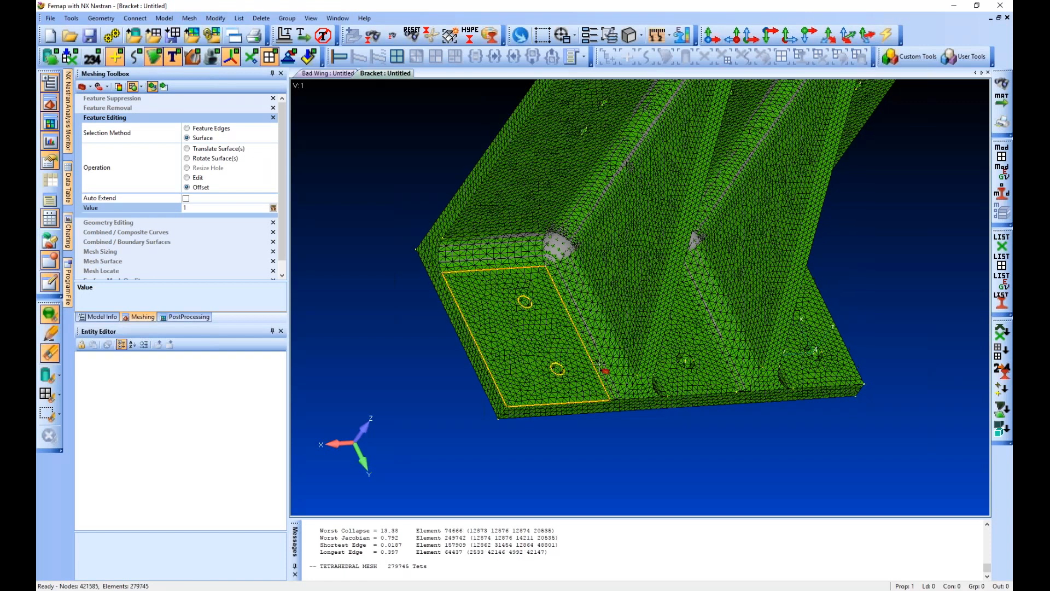
{"action": "middle_click_drag", "start_coordinate": [600, 364], "coordinate": [579, 439]}
{"action": "scroll", "coordinate": [569, 420], "scroll_direction": "up", "scroll_amount": 2}
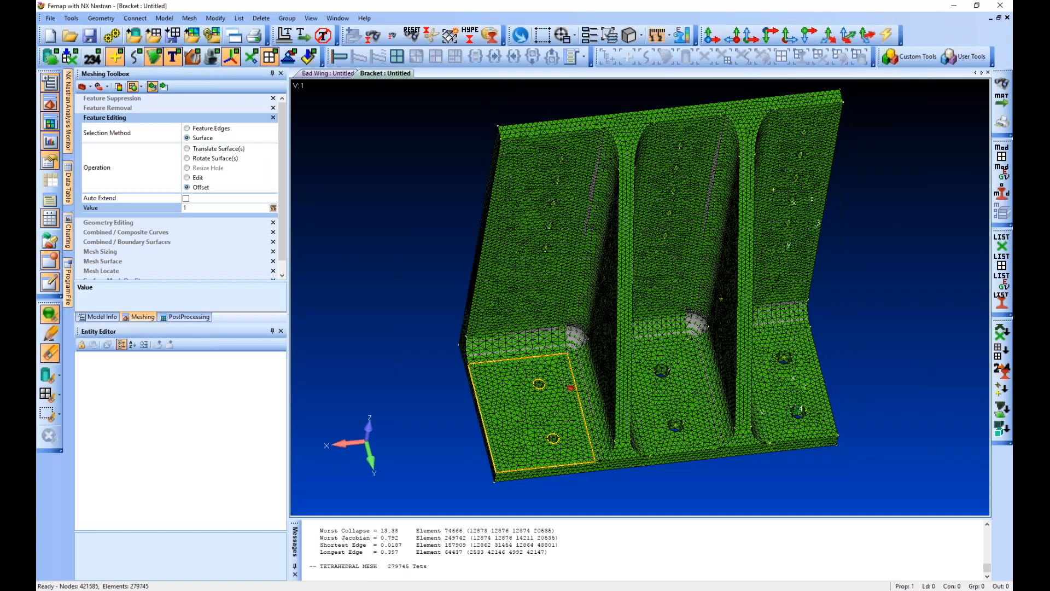